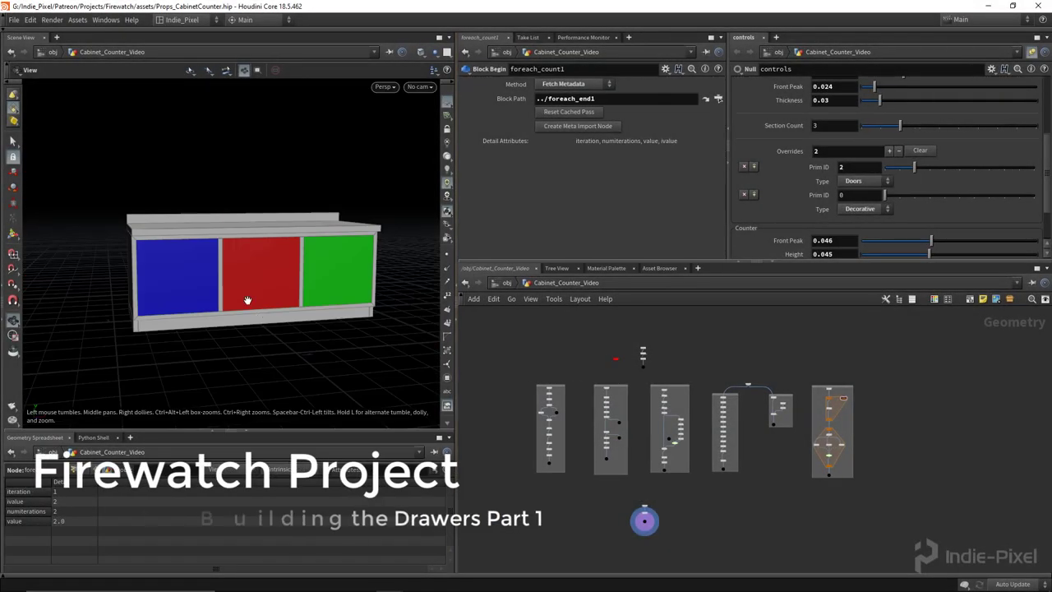
Open the build_drawers subnetwork above the type_switch node.
left_click_drag(345, 300, 279, 273)
right_click_drag(147, 264, 208, 267)
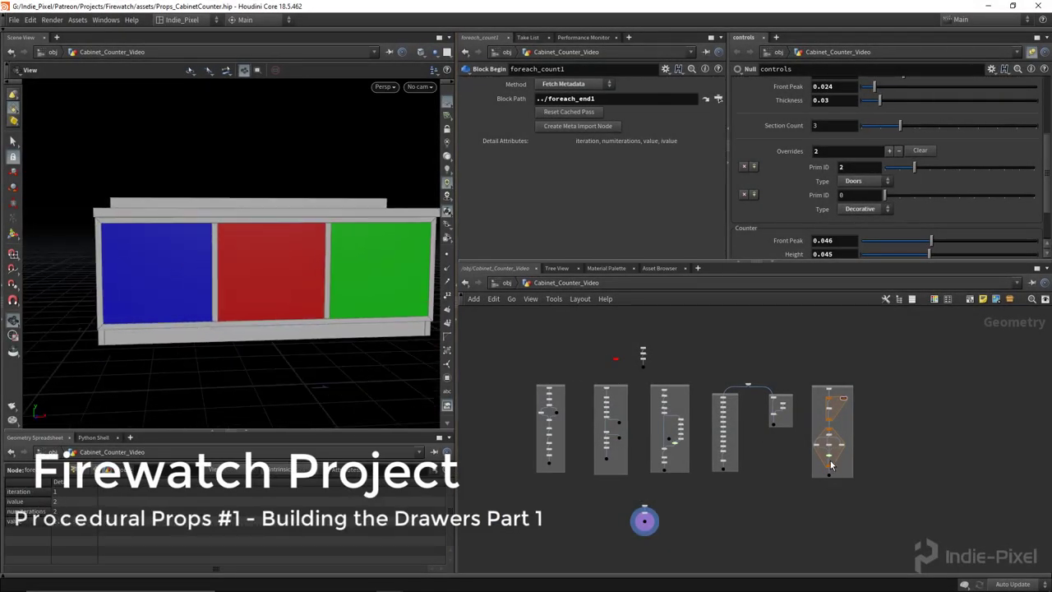
scroll(829, 452, "up", 10)
middle_click_drag(711, 487, 695, 435)
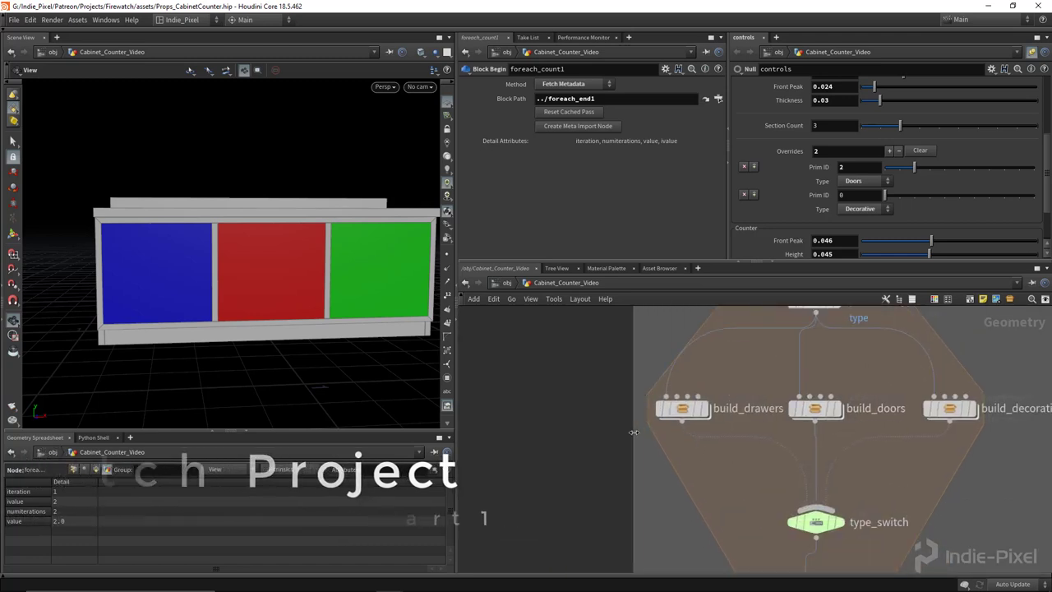
left_click(682, 408)
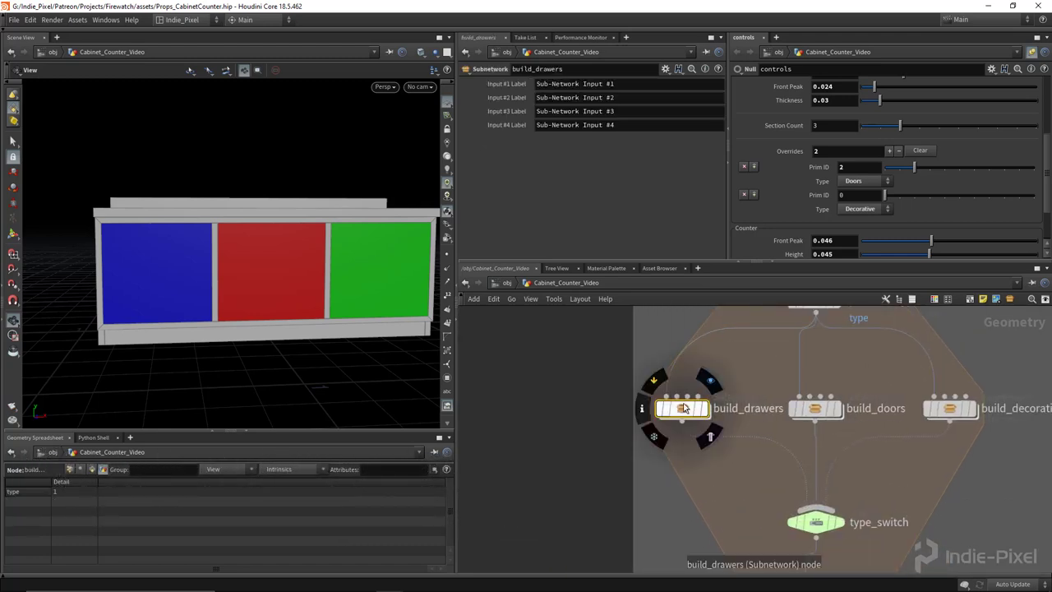
scroll(682, 407, "down", 6)
scroll(694, 412, "up", 5)
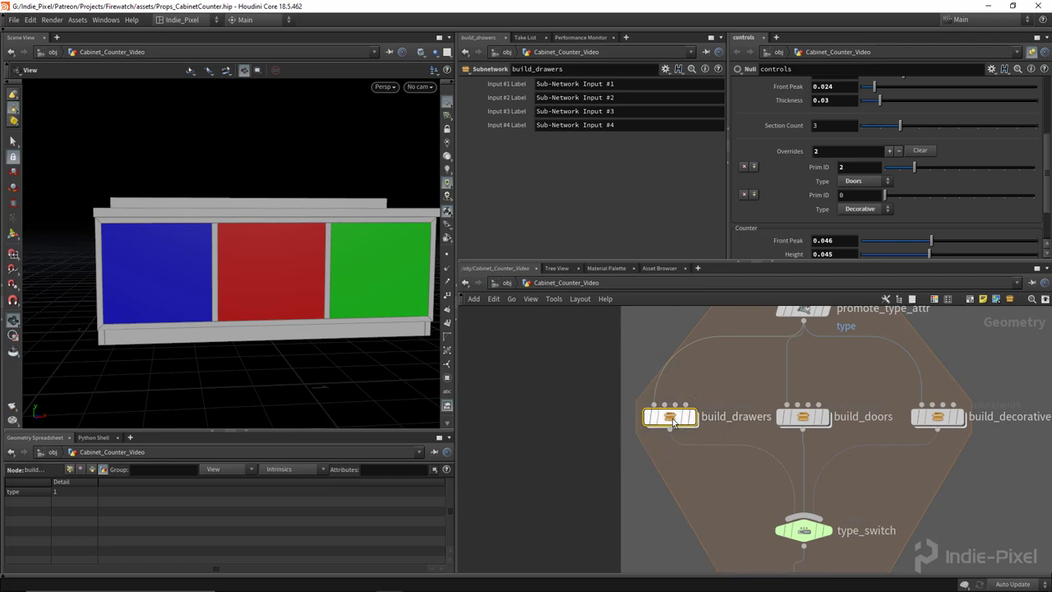
double_click(672, 415)
Move the output0 node further down the network and delete the color1 node above it.
left_click(652, 434)
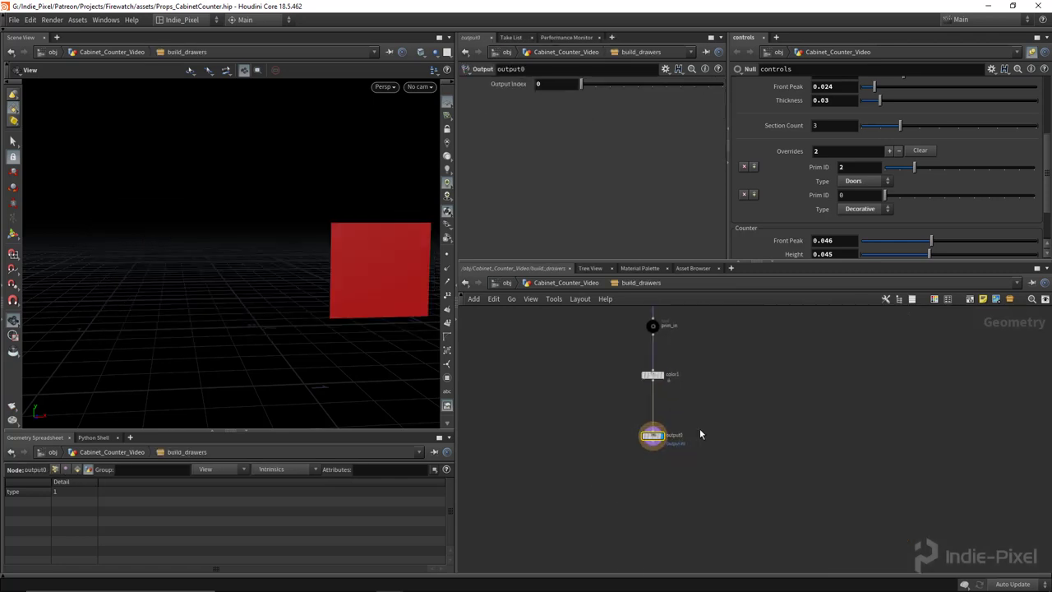
left_click_drag(652, 436, 652, 522)
left_click(662, 374)
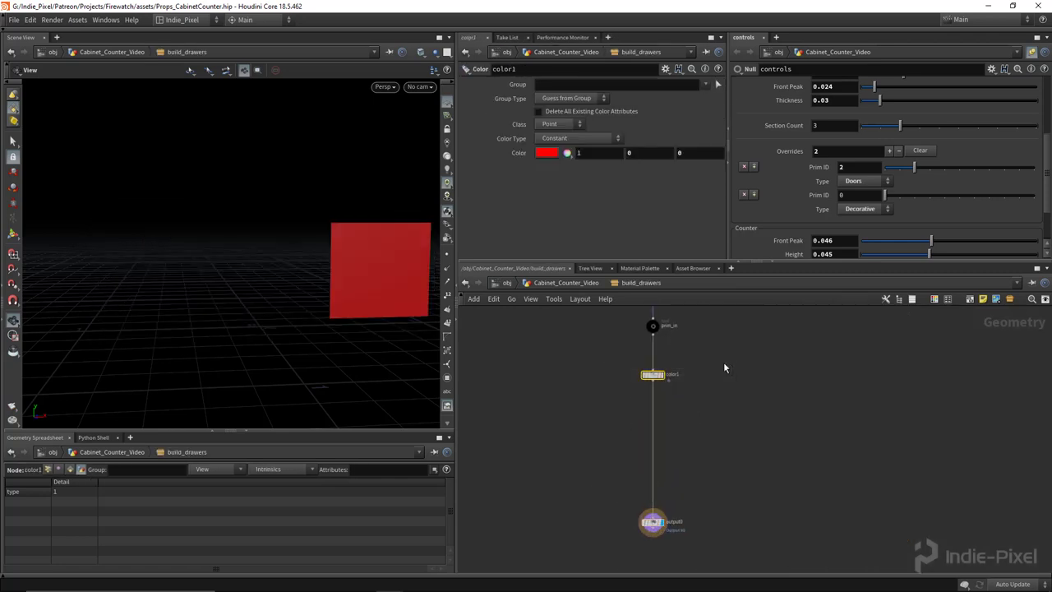
key("Delete")
Examine the incoming section panel from several angles in the viewport.
middle_click_drag(332, 299, 235, 320)
left_click_drag(805, 261, 809, 244)
middle_click_drag(716, 321, 753, 373)
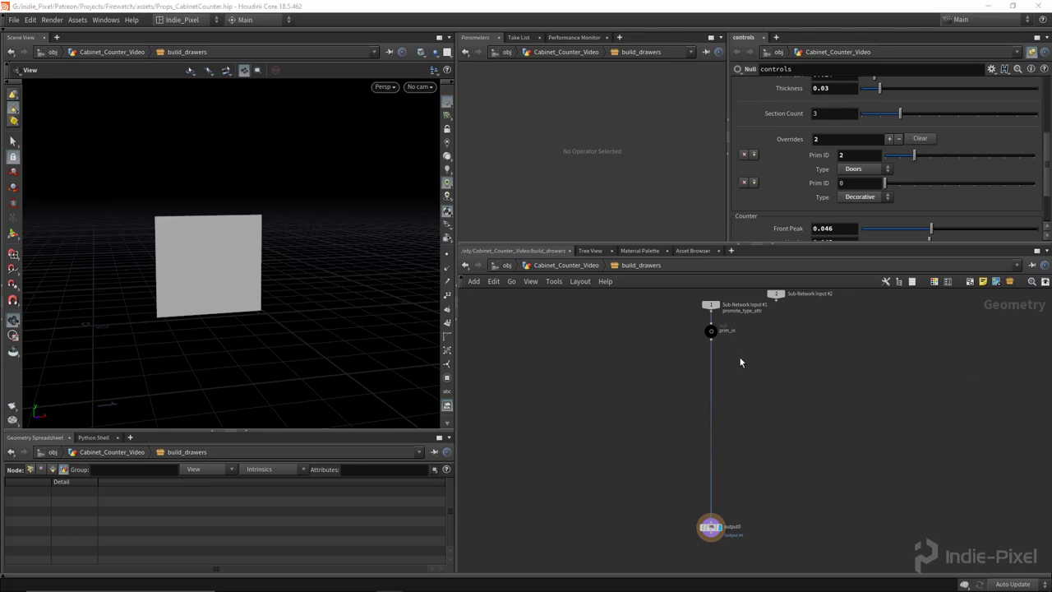
scroll(709, 335, "up", 5)
left_click_drag(170, 246, 284, 242)
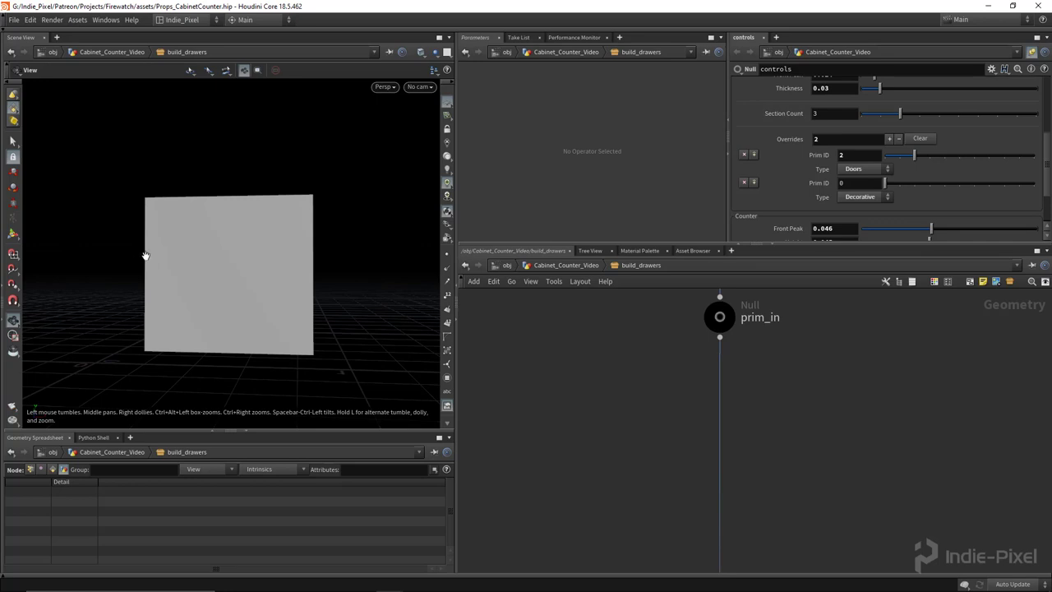
left_click_drag(144, 256, 164, 235)
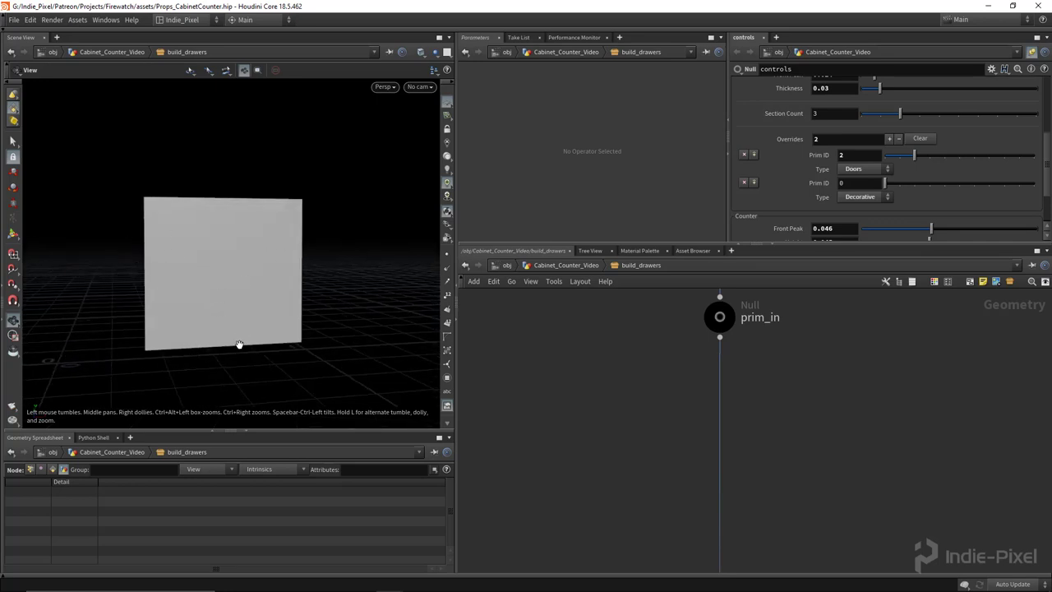
left_click_drag(239, 344, 263, 308)
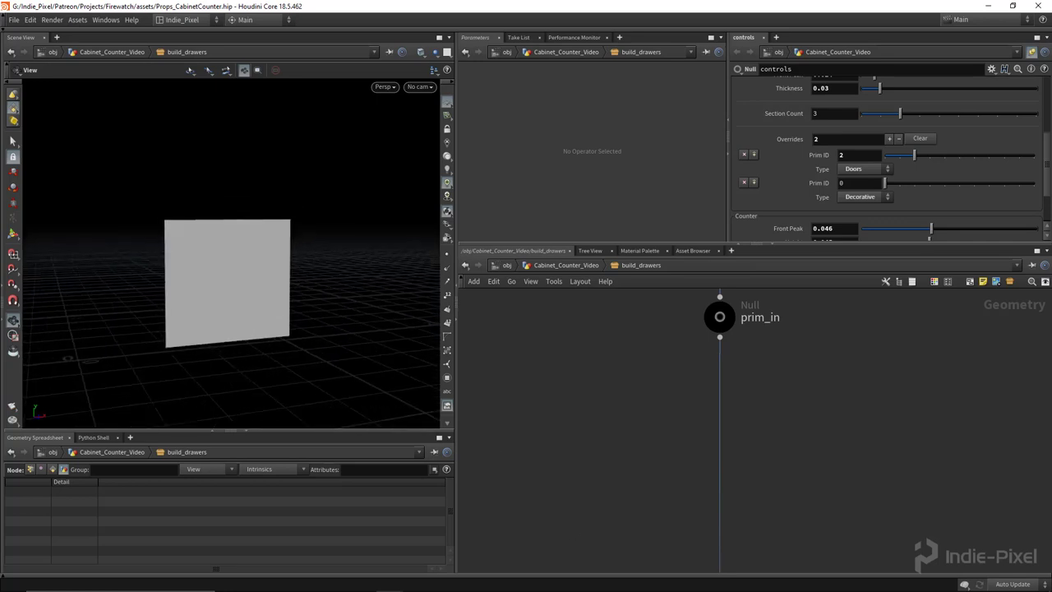
Switch to the reference image board, examine the drawer layouts of the cabinets, and return to Houdini.
mouse_move(501, 588)
left_click(364, 581)
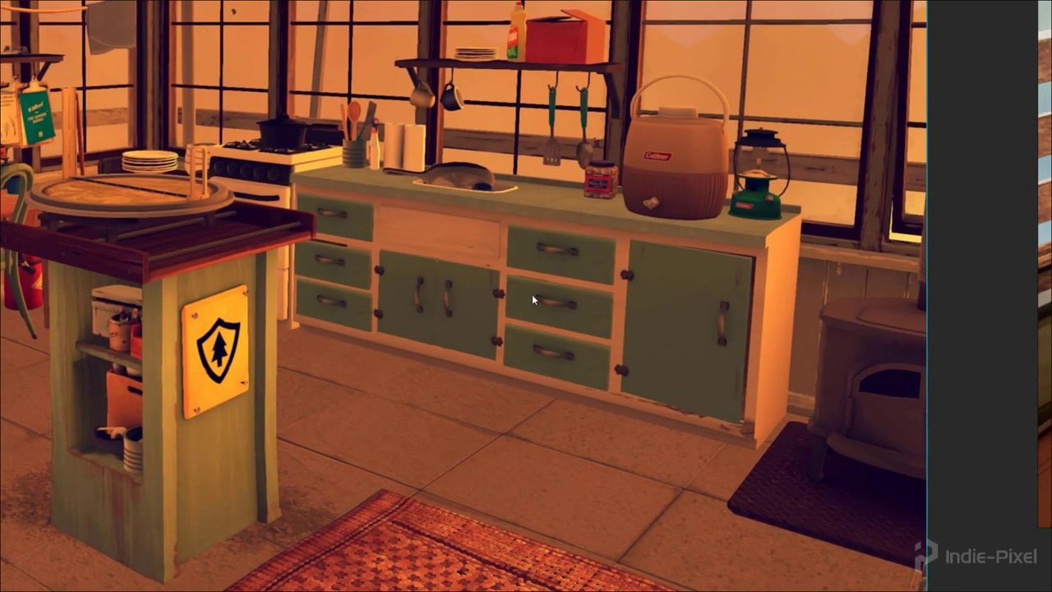
key("ctrl+f")
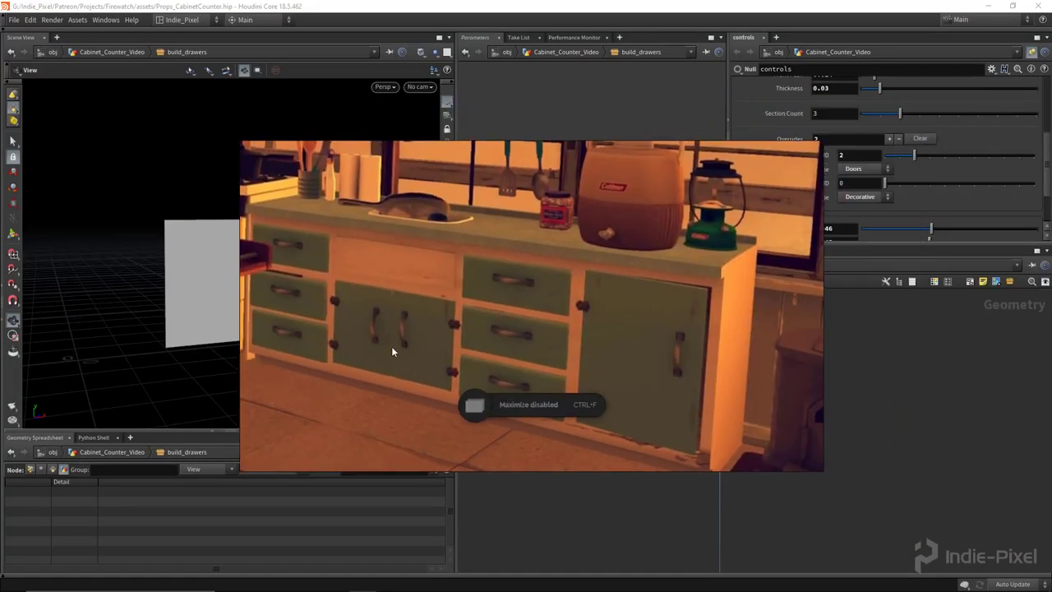
key("ctrl+f")
scroll(513, 350, "down", 8)
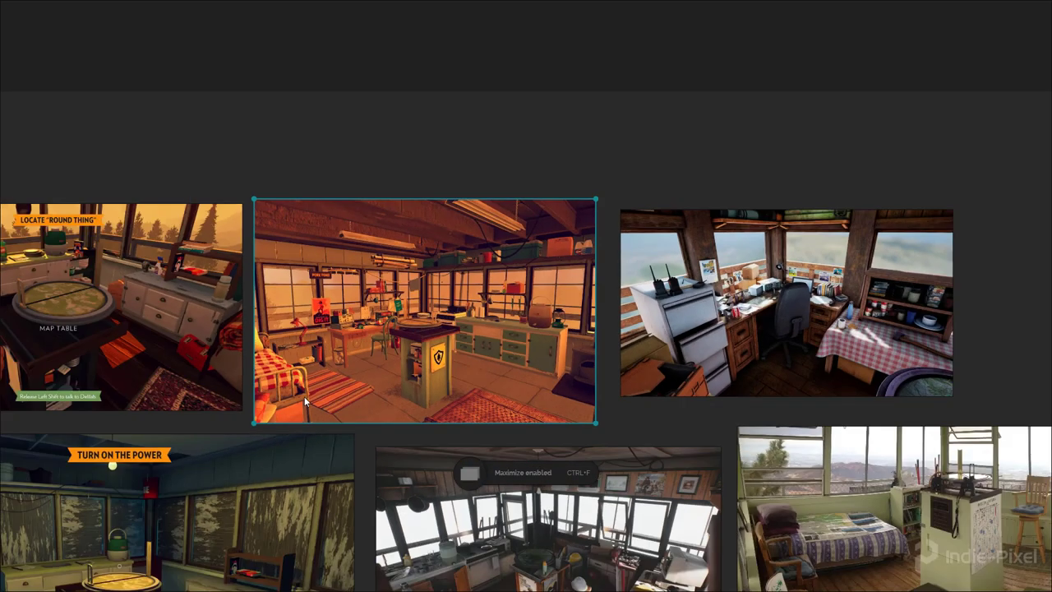
mouse_move(320, 410)
left_mouse_down()
mouse_move(339, 347)
mouse_move(325, 400)
left_mouse_up()
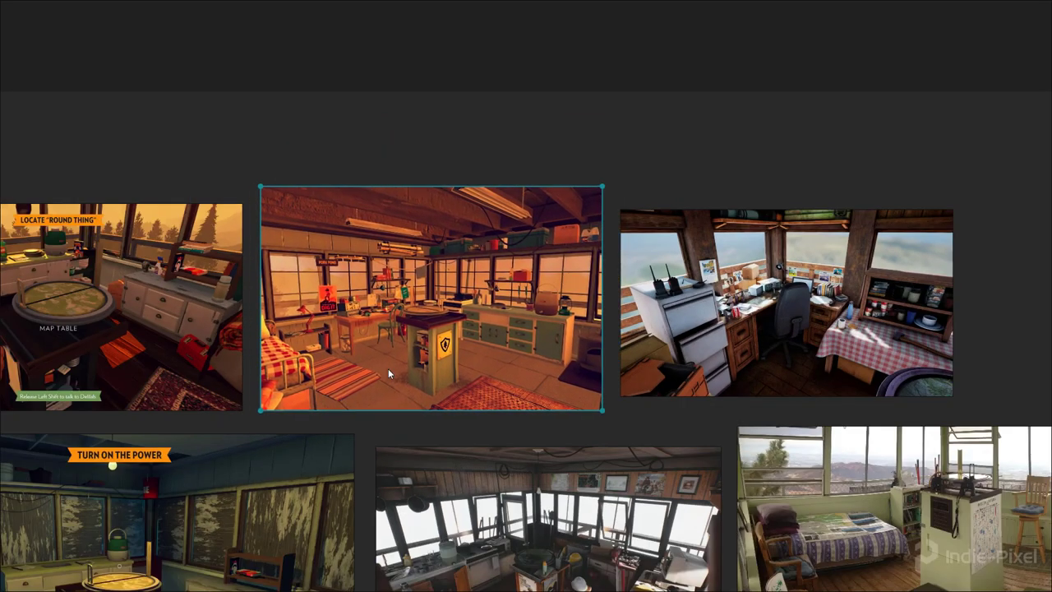
middle_click_drag(346, 396, 595, 362)
scroll(398, 269, "up", 5)
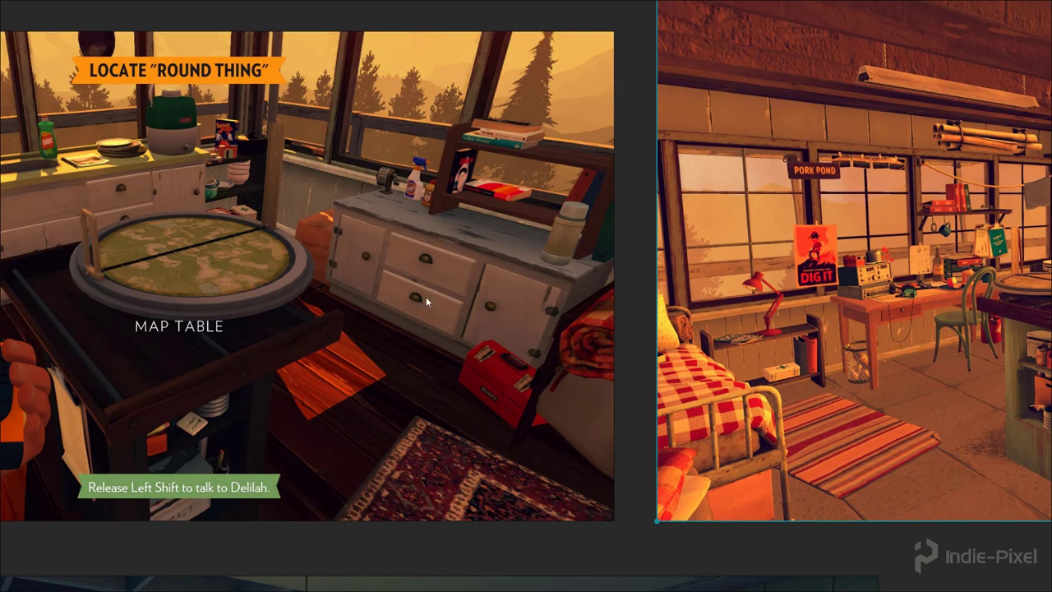
middle_click_drag(415, 313, 80, 281)
scroll(486, 278, "down", 2)
middle_click_drag(616, 278, 531, 316)
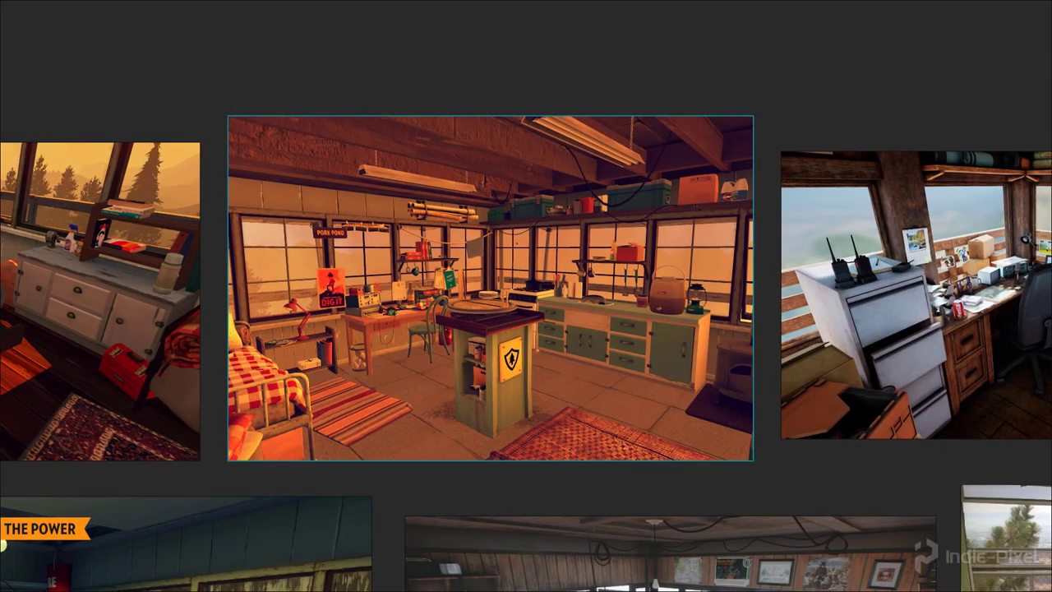
key("alt+Tab")
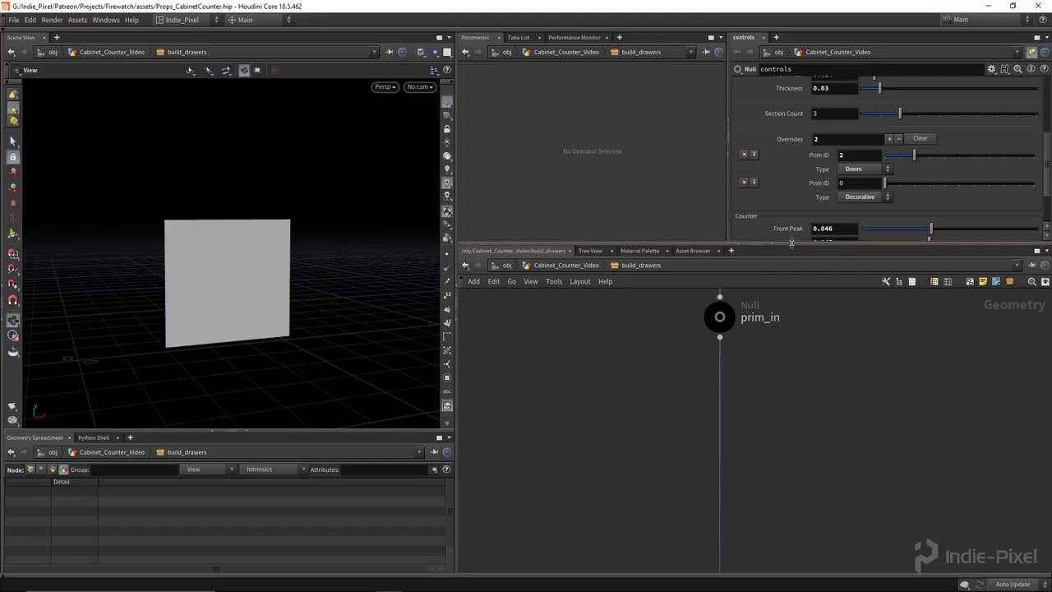
Create an Add node beside the main wire, connect prim_in's output to it, and display it.
left_click_drag(792, 245, 792, 205)
middle_click_drag(762, 411, 714, 378)
key("Tab")
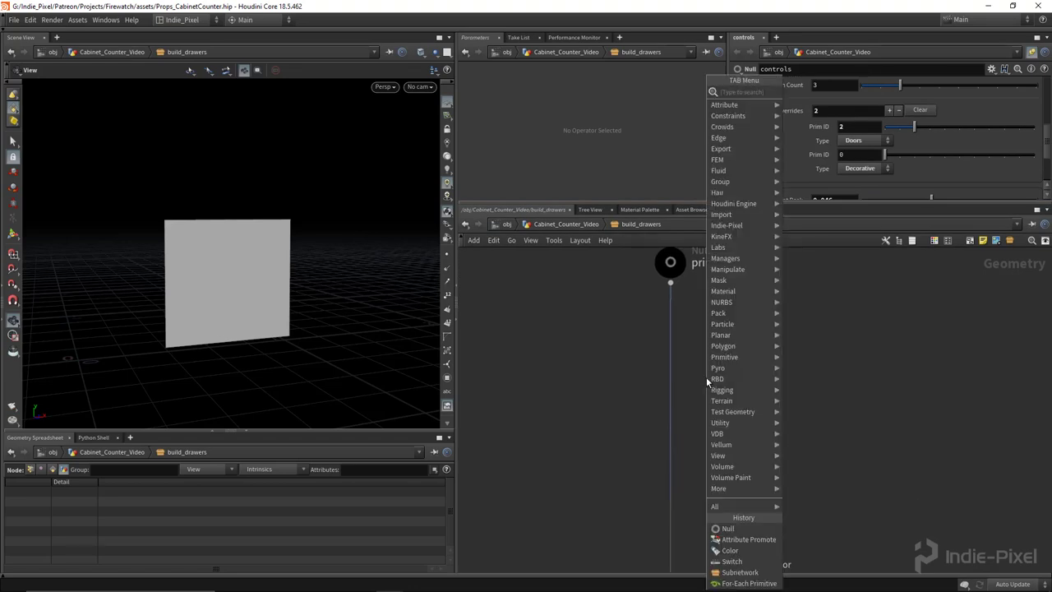
type("ad")
key("Return")
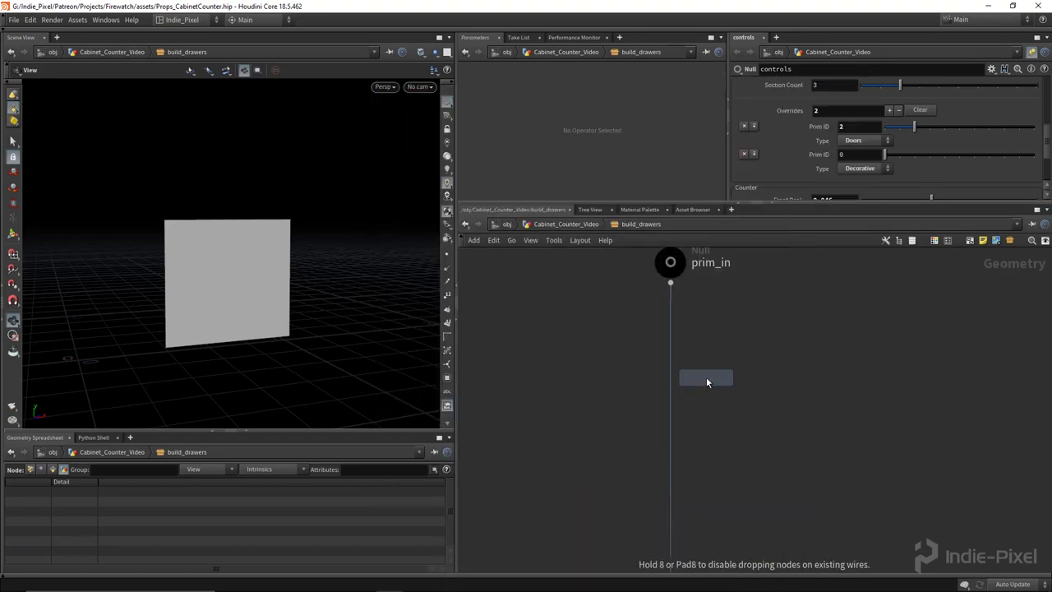
left_click(714, 400)
left_click(671, 283)
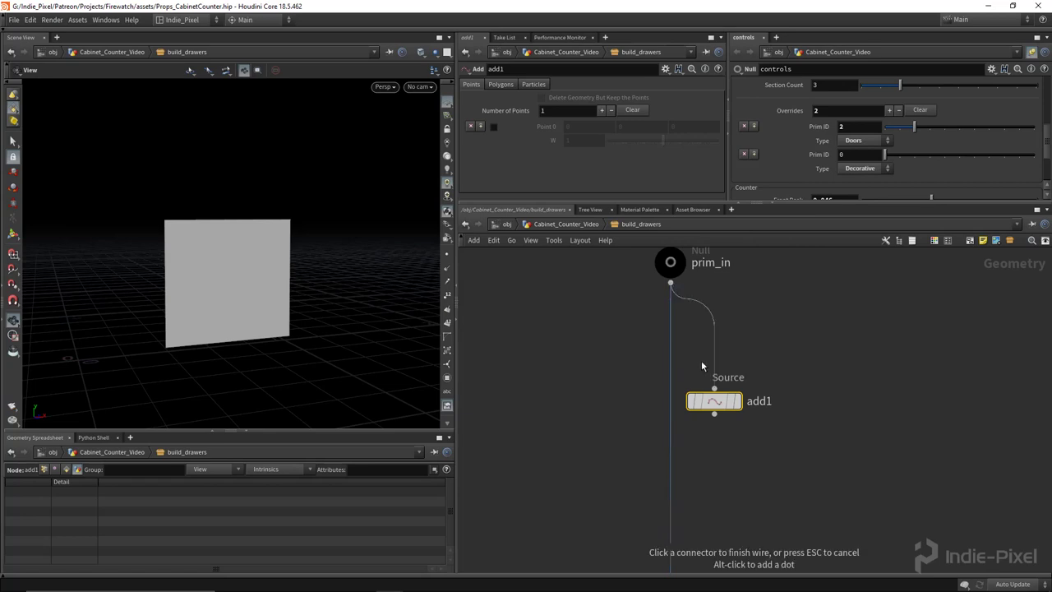
left_click(714, 388)
left_click(742, 372)
Set add1 to delete geometry but keep the points, and build polygons by group from groups of N points.
left_click(542, 97)
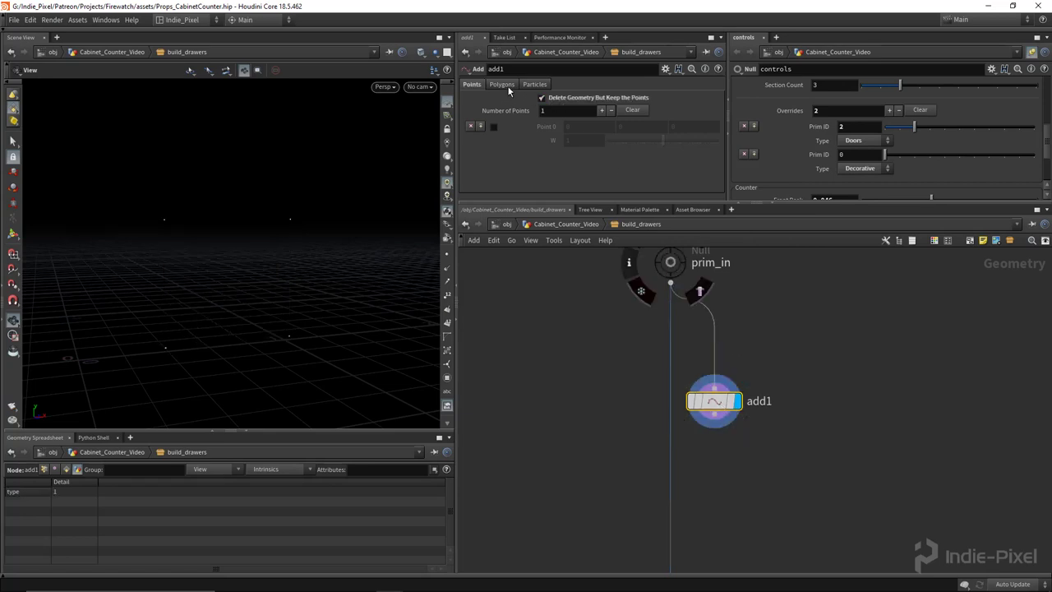
left_click(501, 83)
left_click(516, 112)
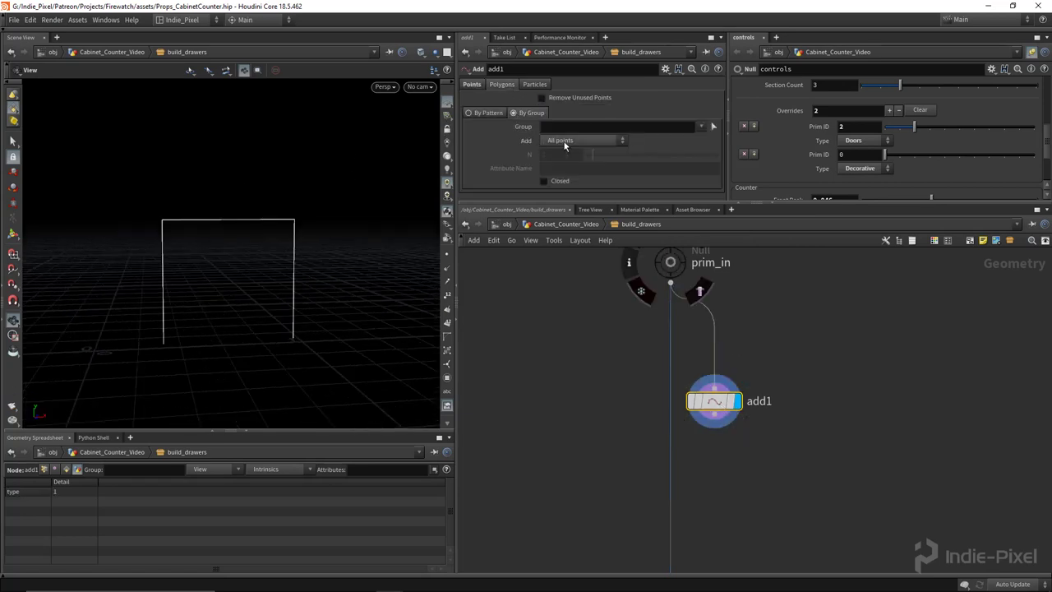
left_click(573, 141)
left_click(572, 162)
left_click_drag(263, 272, 300, 321)
Place a Resample node below add1, wire it to add1's output, and display it.
middle_click_drag(798, 451, 786, 411)
scroll(786, 411, "up", 2)
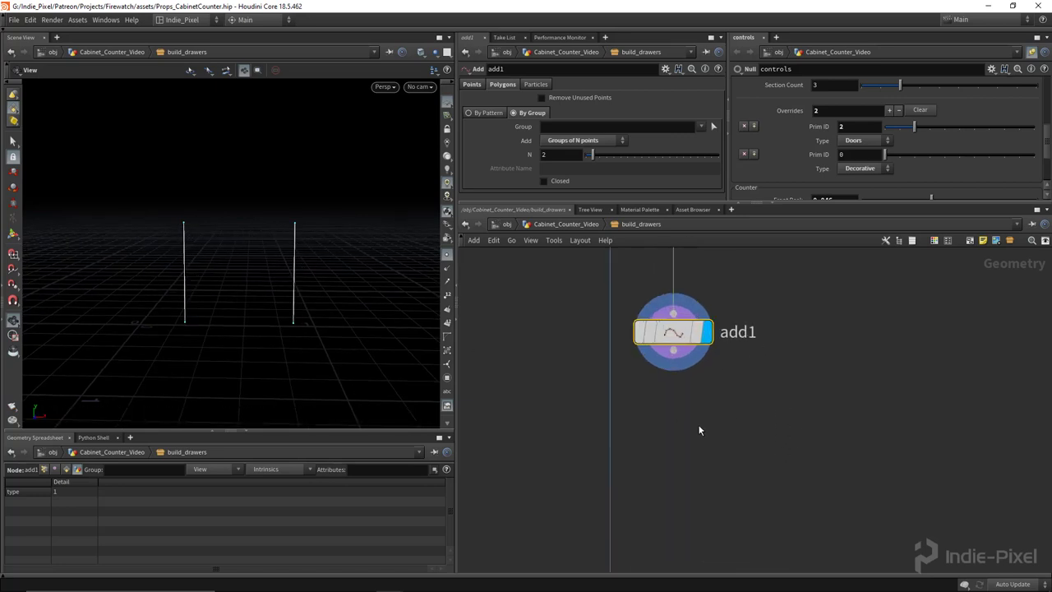
key("Tab")
type("resa")
key("Return")
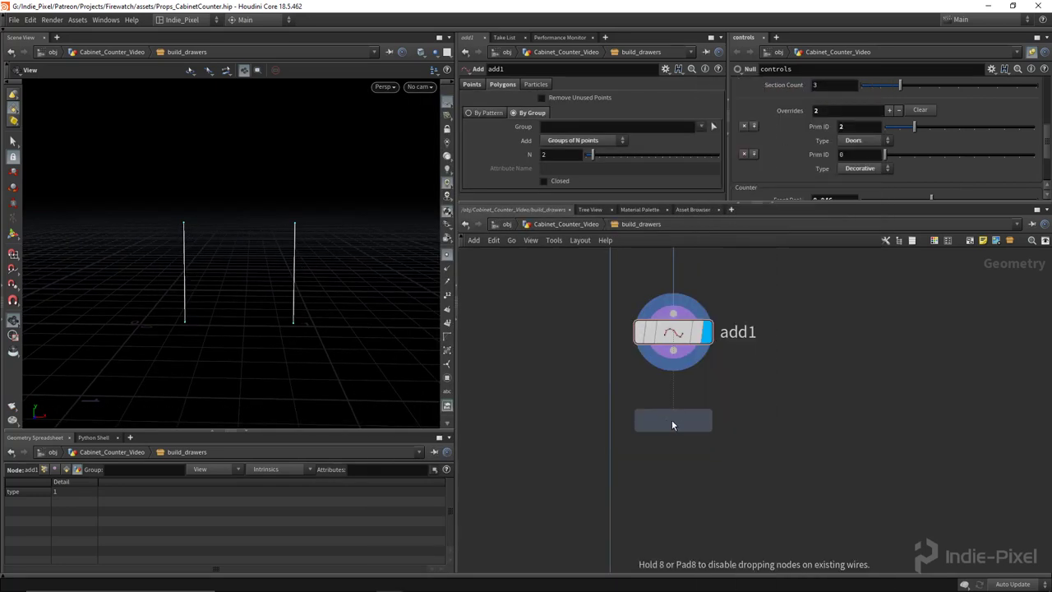
left_click(672, 420)
left_click(673, 350)
left_click(673, 352)
left_click(673, 403)
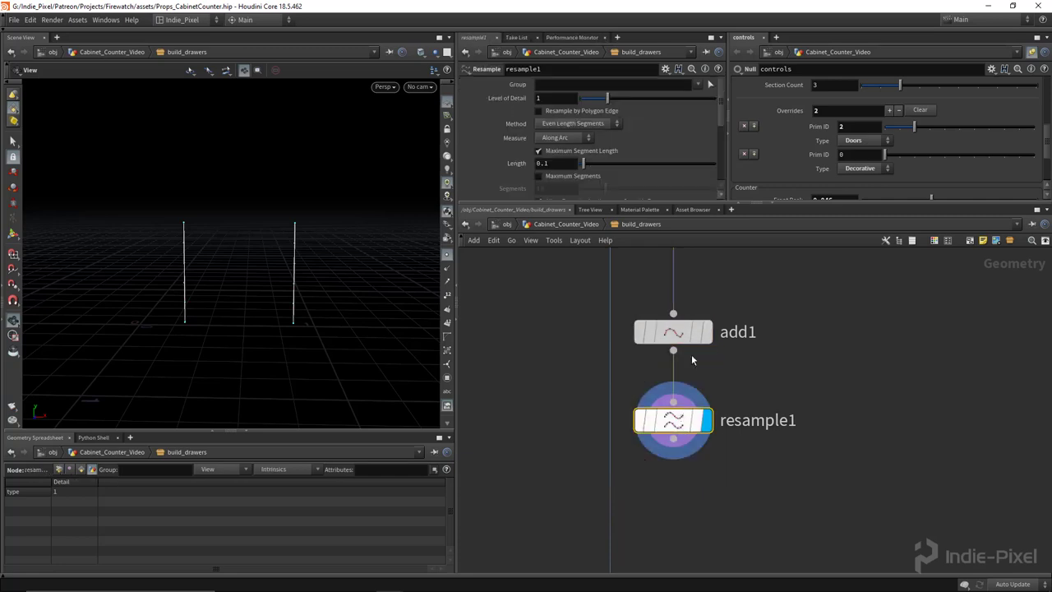
On resample1, disable Maximum Segment Length, enable Maximum Segments, and set Segments to 3.
left_click_drag(782, 205, 782, 278)
left_click(567, 151)
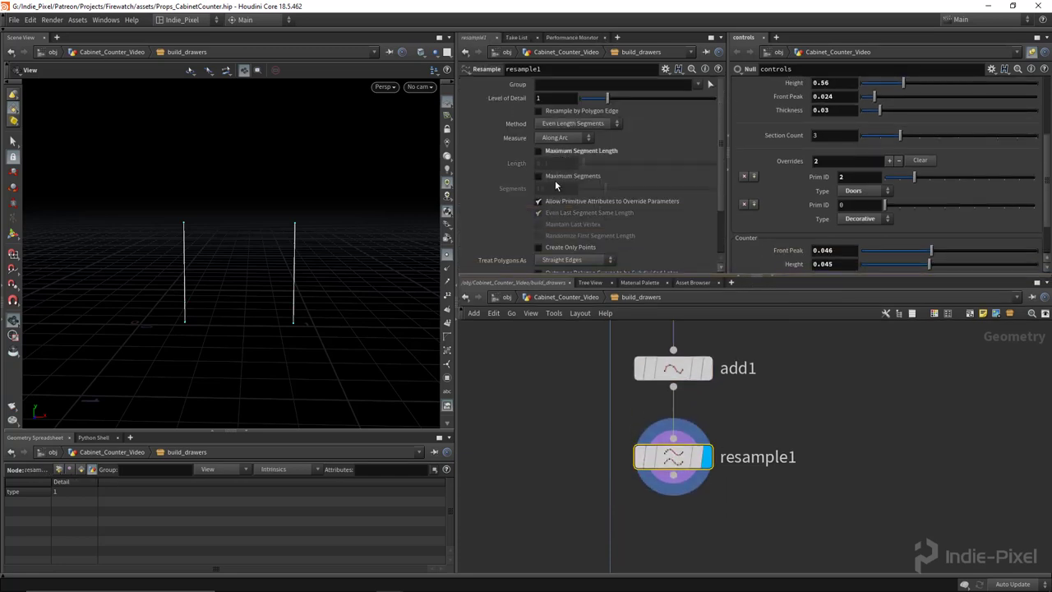
left_click(558, 176)
left_click_drag(246, 279, 279, 276)
scroll(279, 276, "up", 3)
left_click_drag(594, 191, 588, 194)
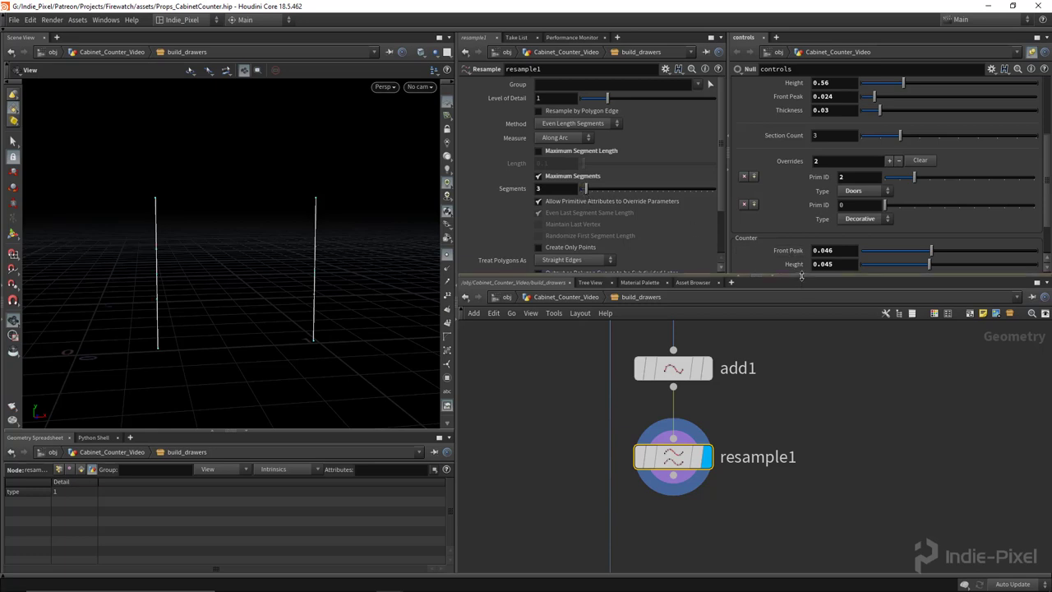
Open the parameter interface editor for the controls node and add an Integer parameter to the Overrides folder.
left_click_drag(802, 277, 802, 323)
scroll(802, 312, "down", 2)
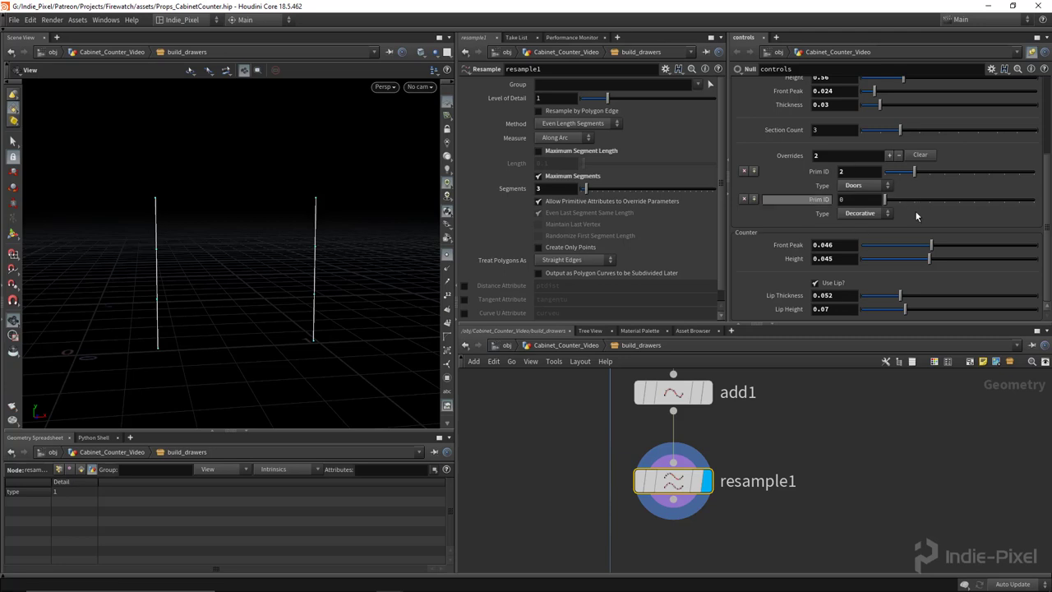
left_click(996, 70)
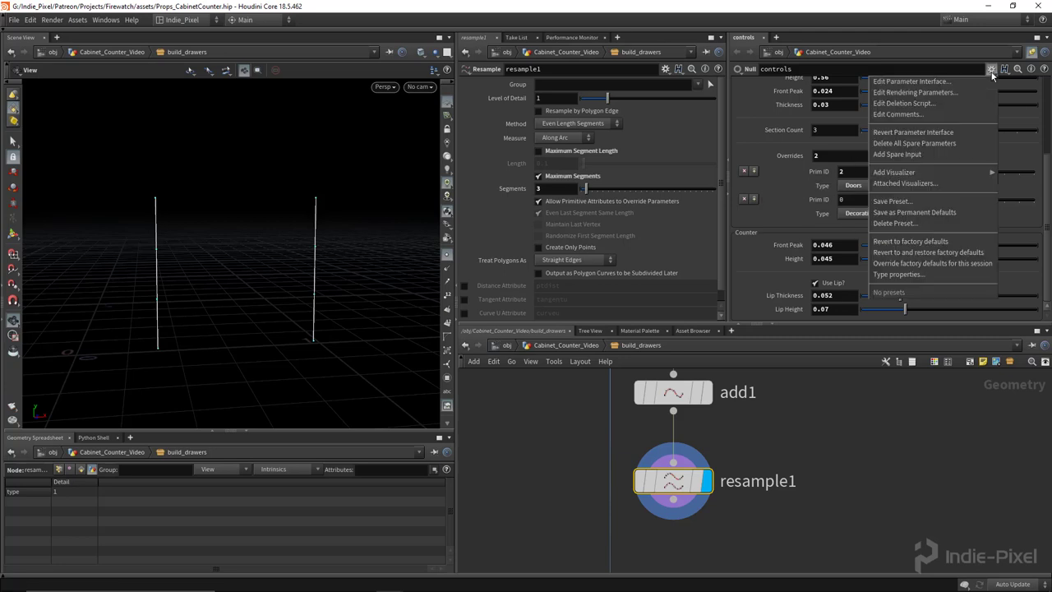
left_click(920, 79)
left_click_drag(408, 69, 392, 66)
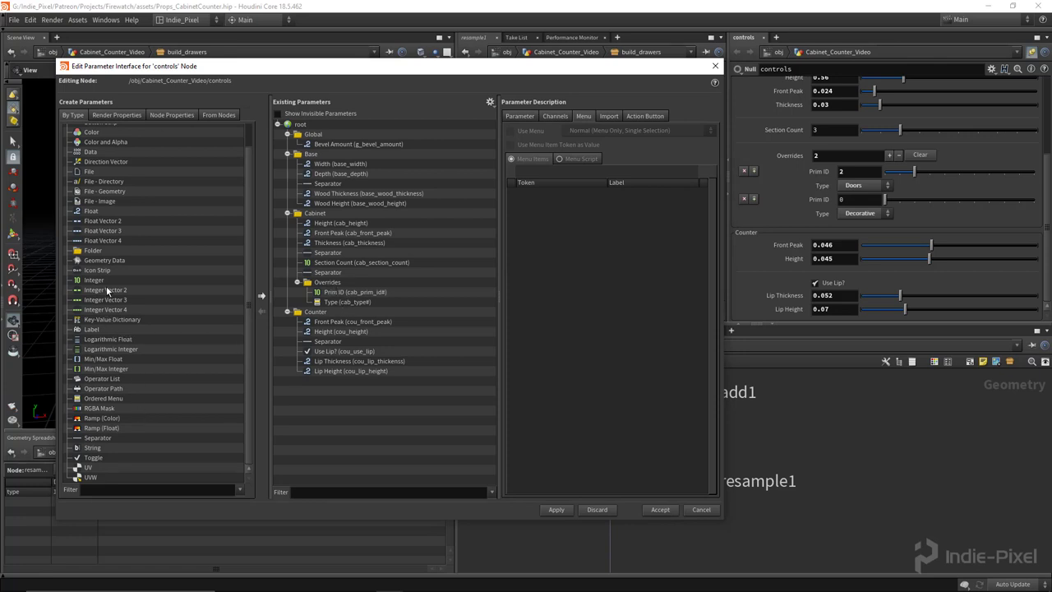
left_click_drag(89, 280, 336, 292)
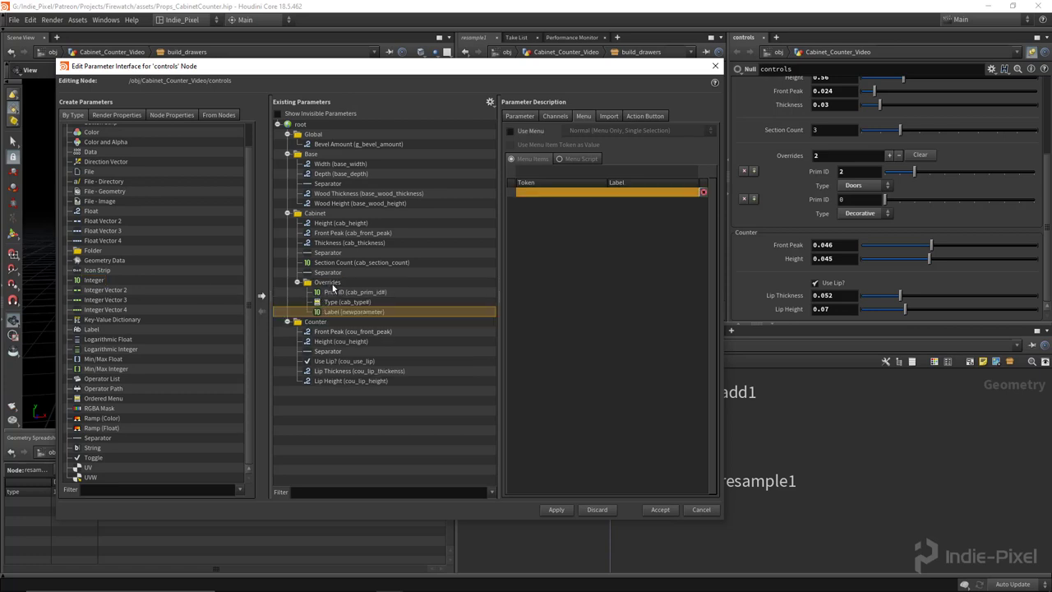
Name the new integer parameter cab_drawer_count and label it Drawer Count.
left_click(521, 119)
left_click(617, 130)
double_click(618, 130)
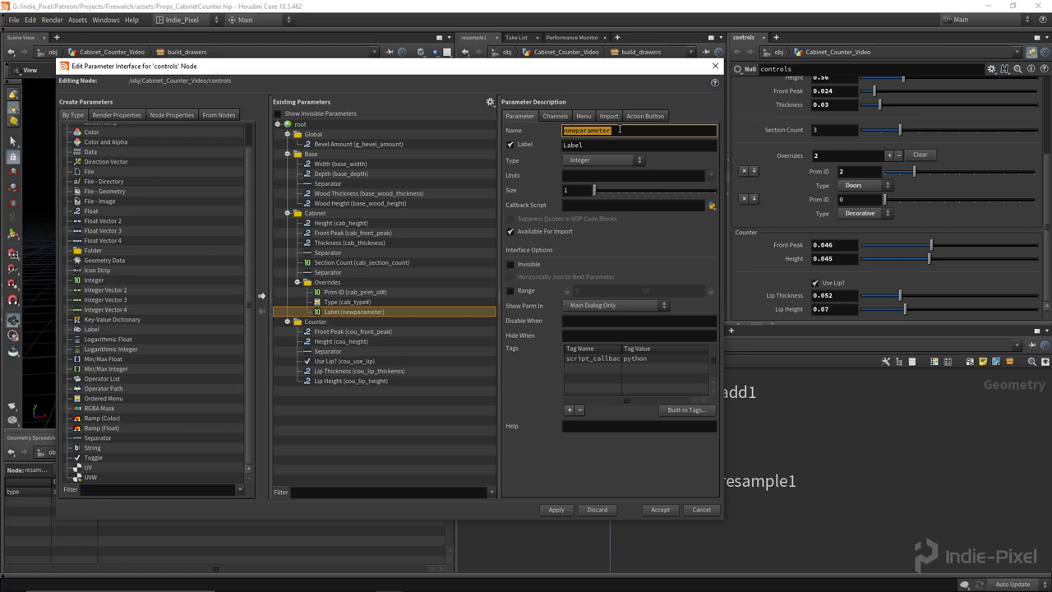
type("cab_drawer_count")
key("Tab")
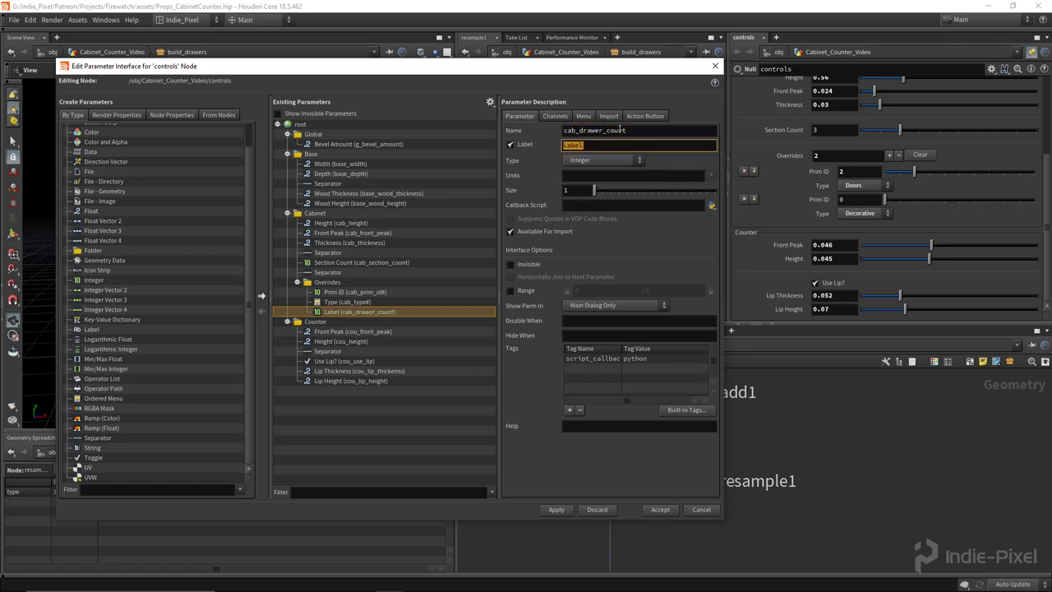
type("Drawer Count")
key("Return")
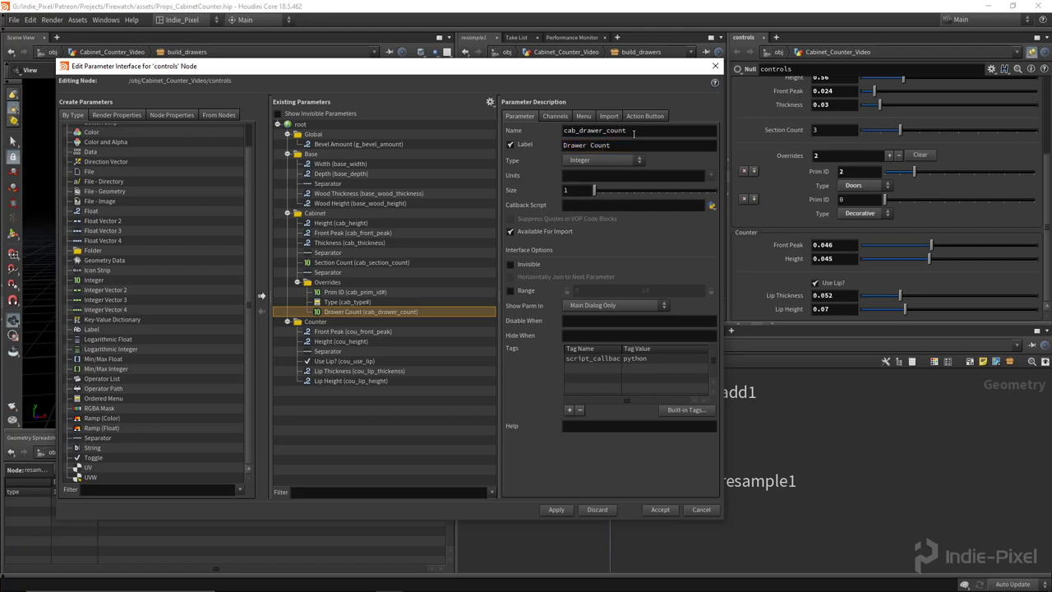
Enable the range for the Drawer Count parameter and set a locked minimum of 2.
left_click(510, 290)
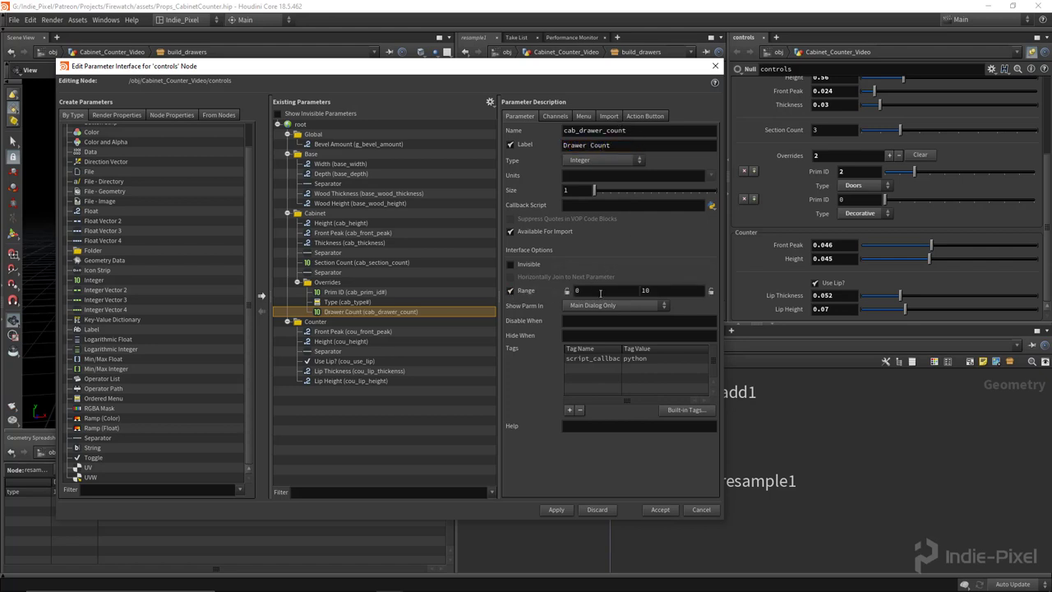
left_click(600, 291)
key("Return")
left_click(593, 291)
key("Return")
Set Drawer Count's default channel value to 3 and apply the interface changes.
left_click(556, 117)
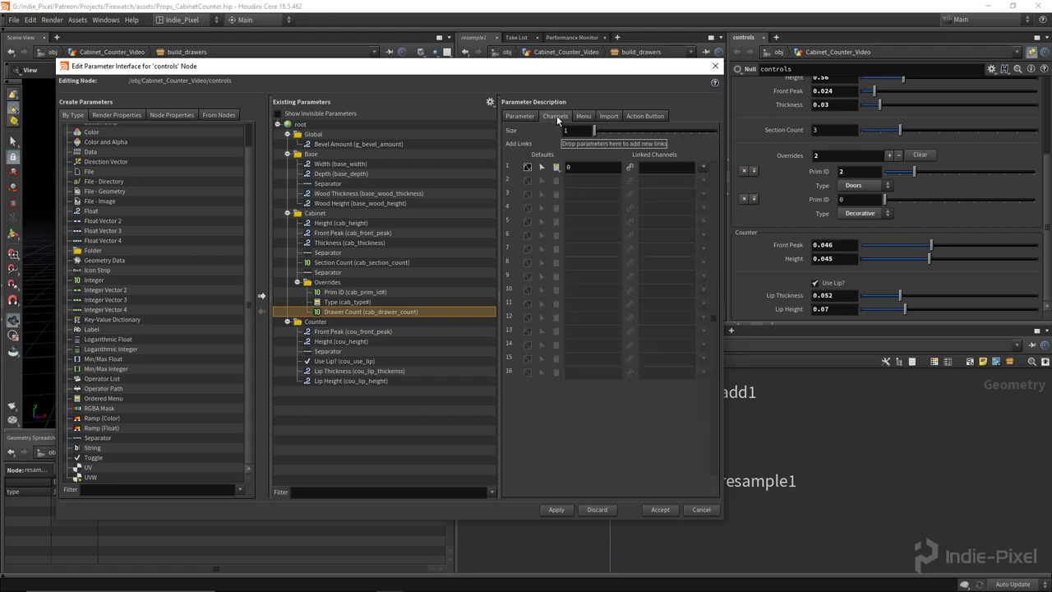
left_click(590, 169)
type("3")
key("Return")
left_click(555, 509)
Check the Type parameter's name and menu tokens, give Drawer Count the Hide When condition {cab_type# != 0}, and apply it.
left_click(521, 117)
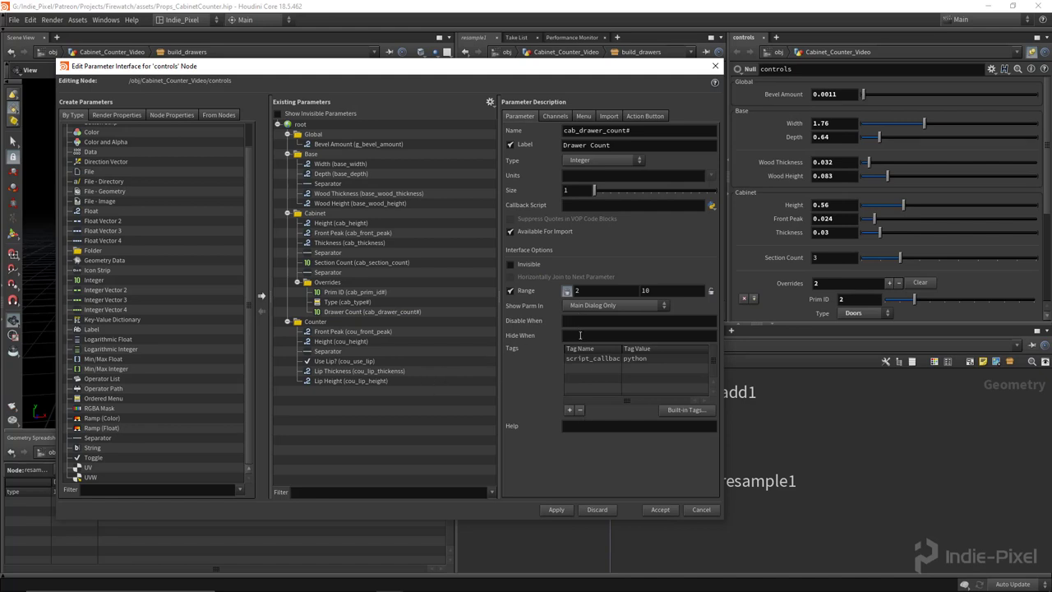
double_click(340, 312)
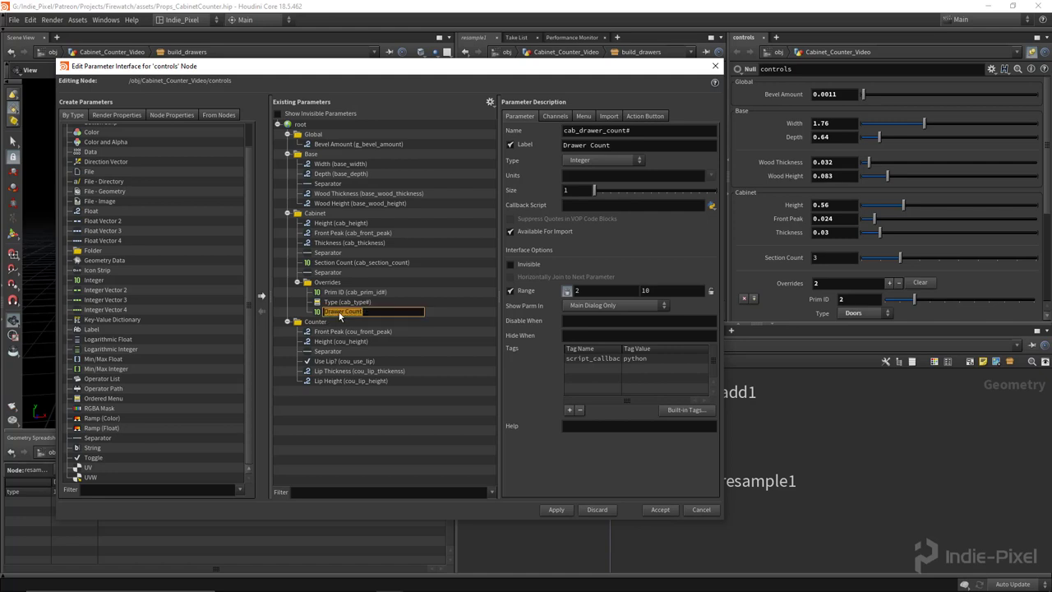
left_click(325, 340)
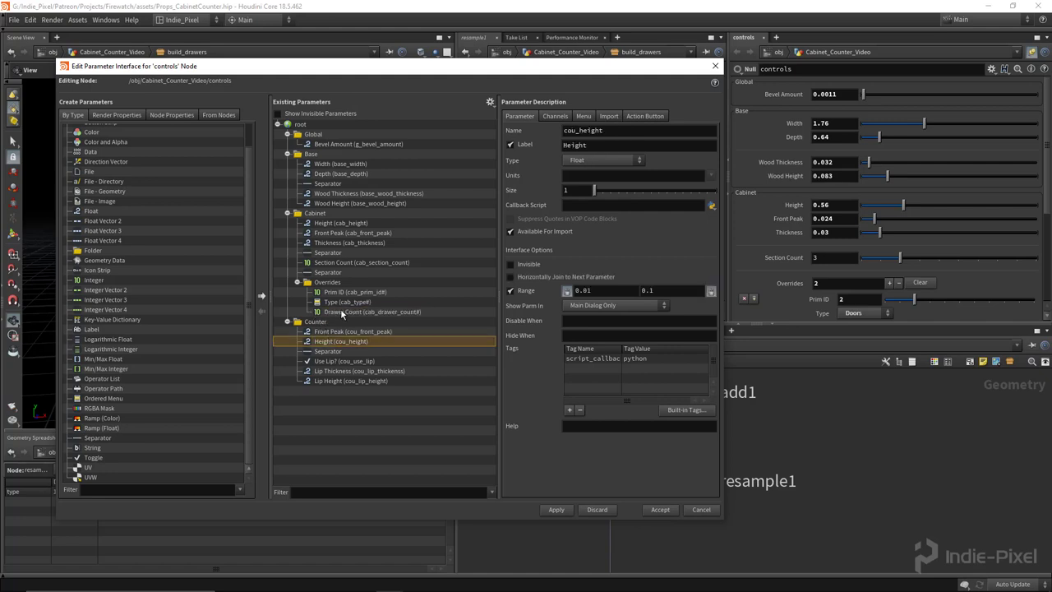
left_click(338, 302)
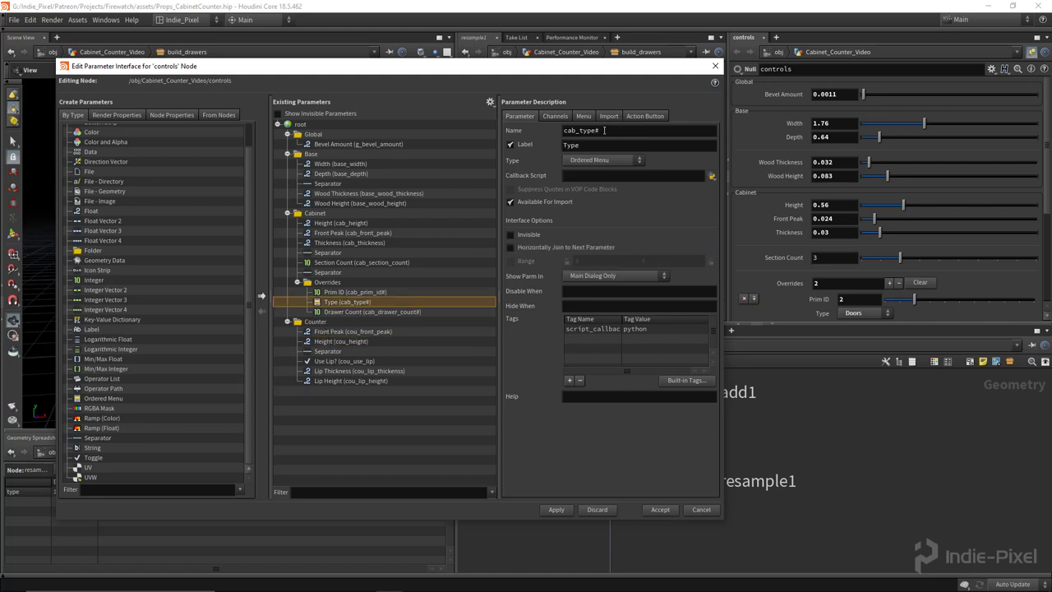
left_click(583, 116)
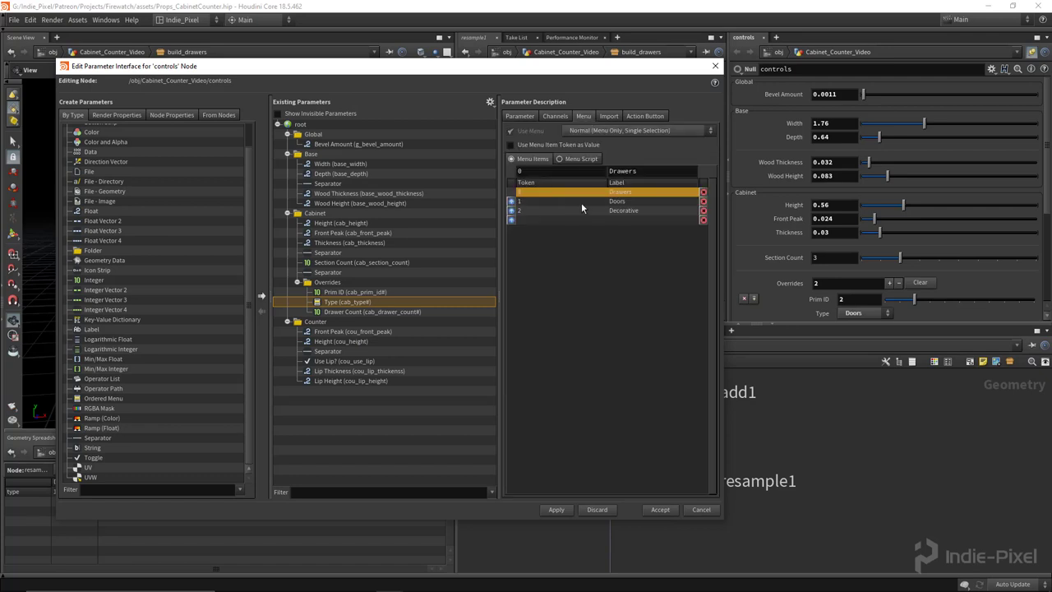
left_click(364, 311)
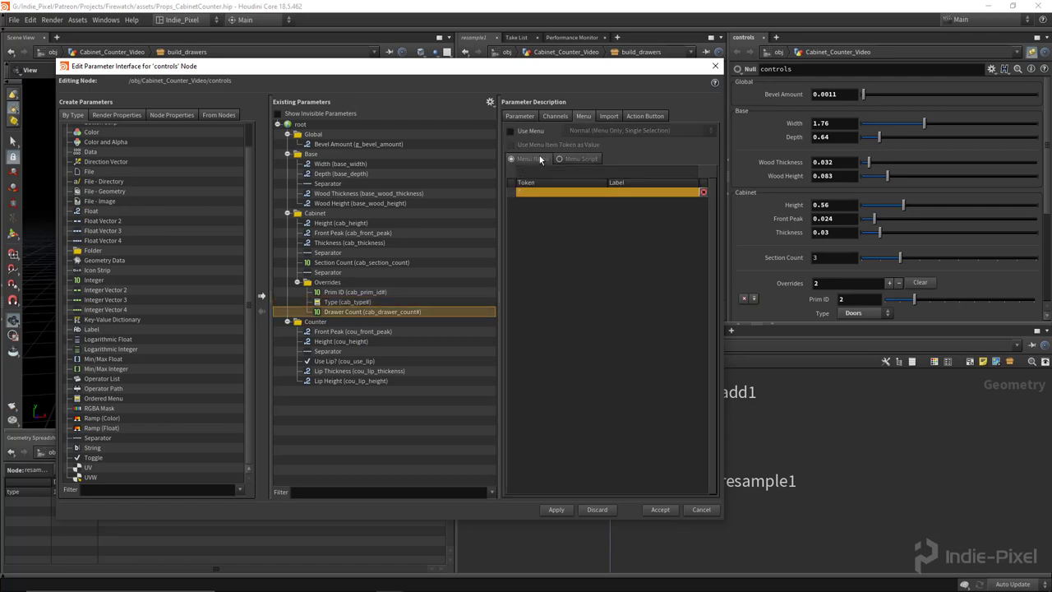
left_click(521, 116)
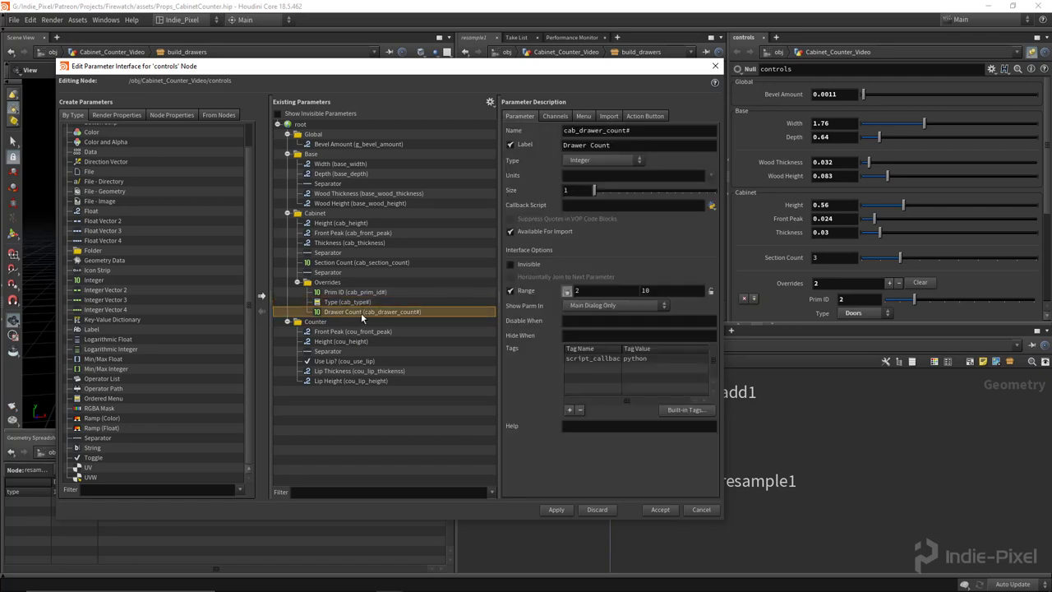
left_click(604, 336)
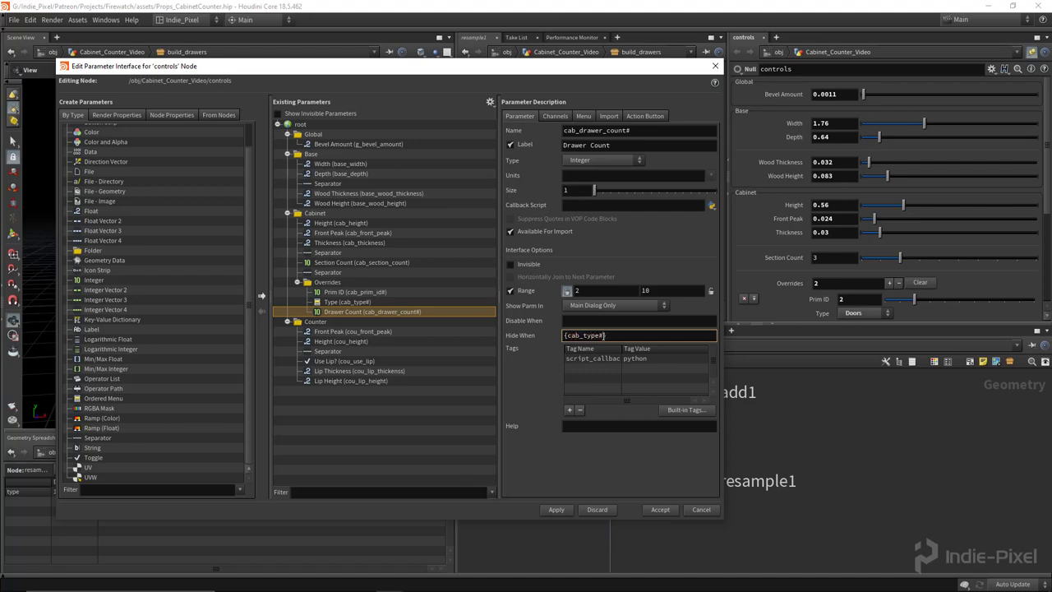
key("Return")
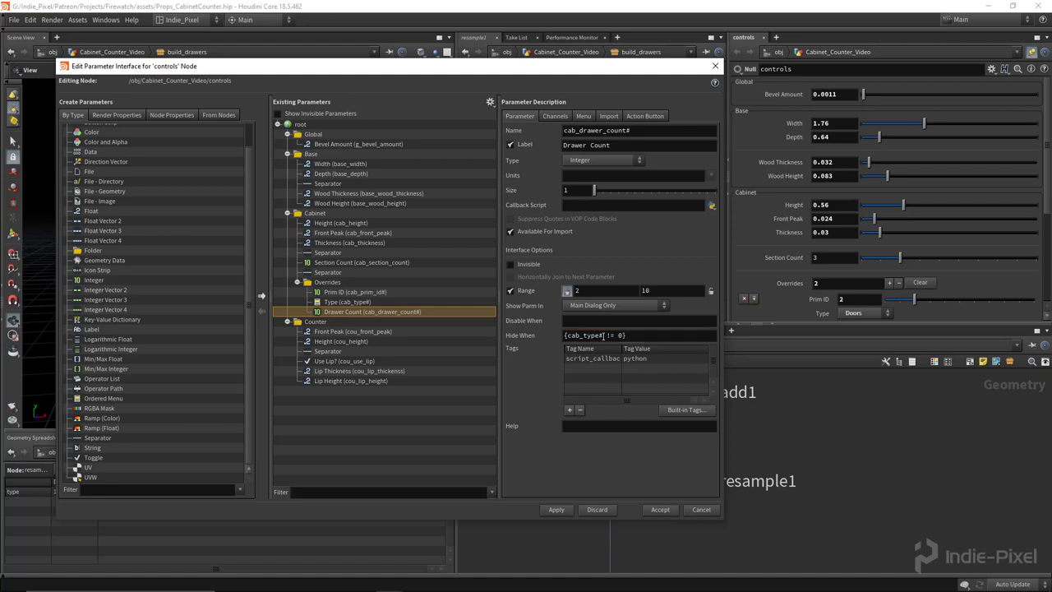
left_click(554, 510)
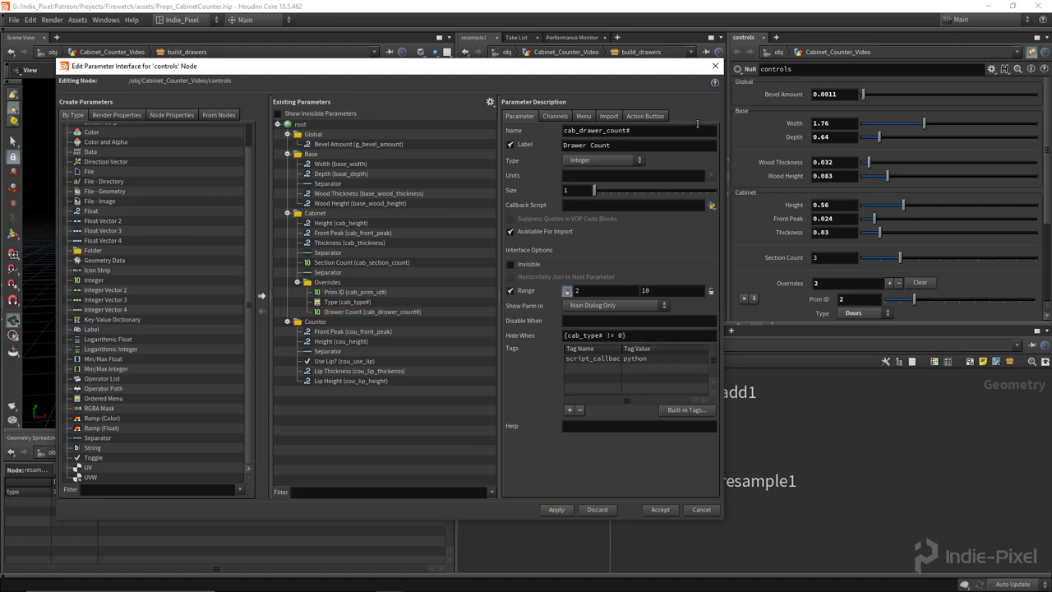
Set the Type of the override for Prim ID 2 to Drawers in the controls node.
scroll(959, 195, "down", 5)
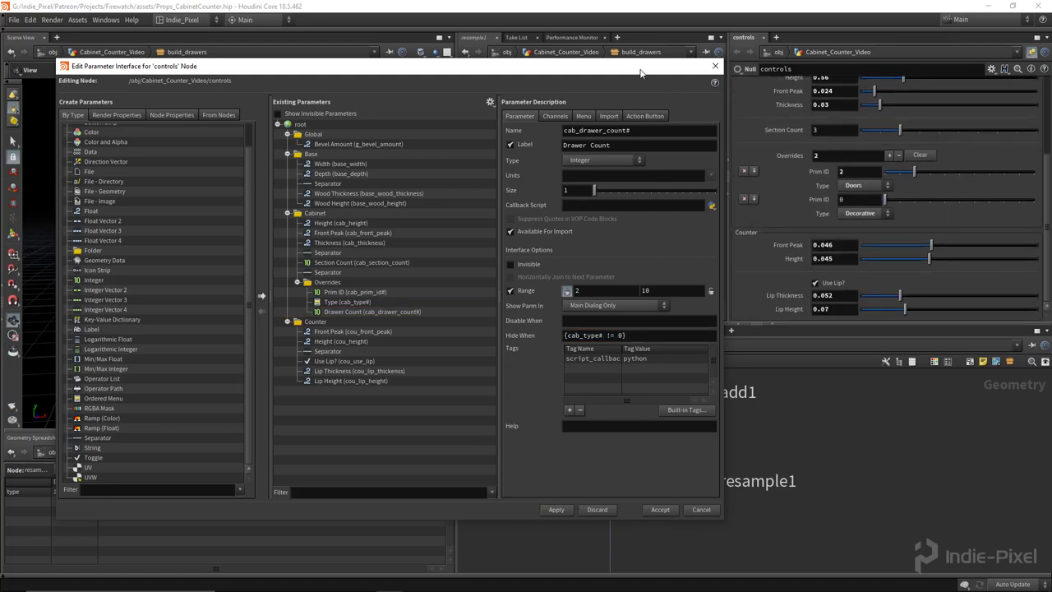
left_click_drag(640, 72, 536, 76)
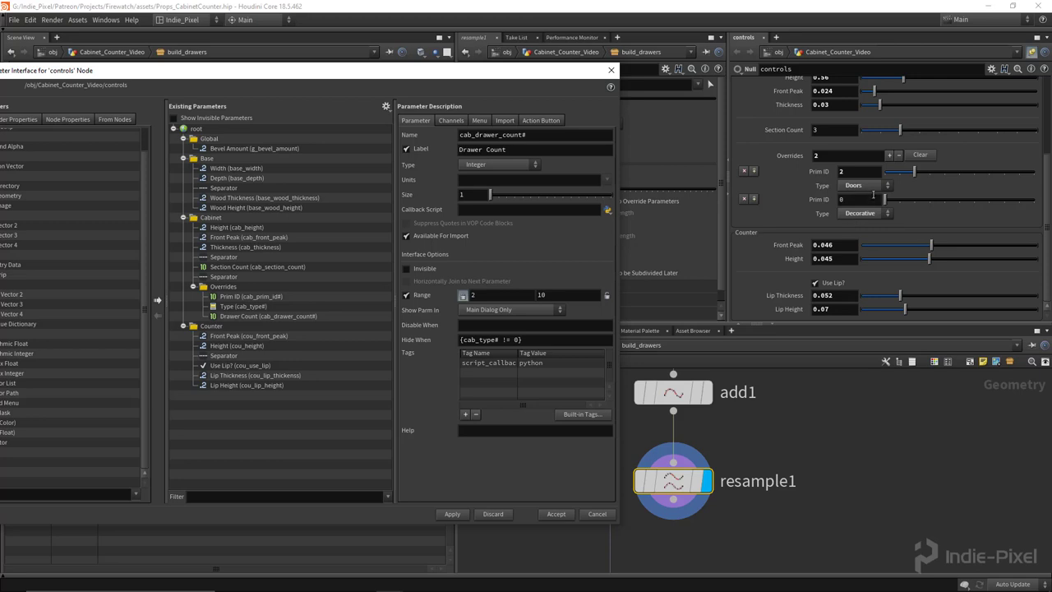
left_click(858, 188)
left_click(866, 200)
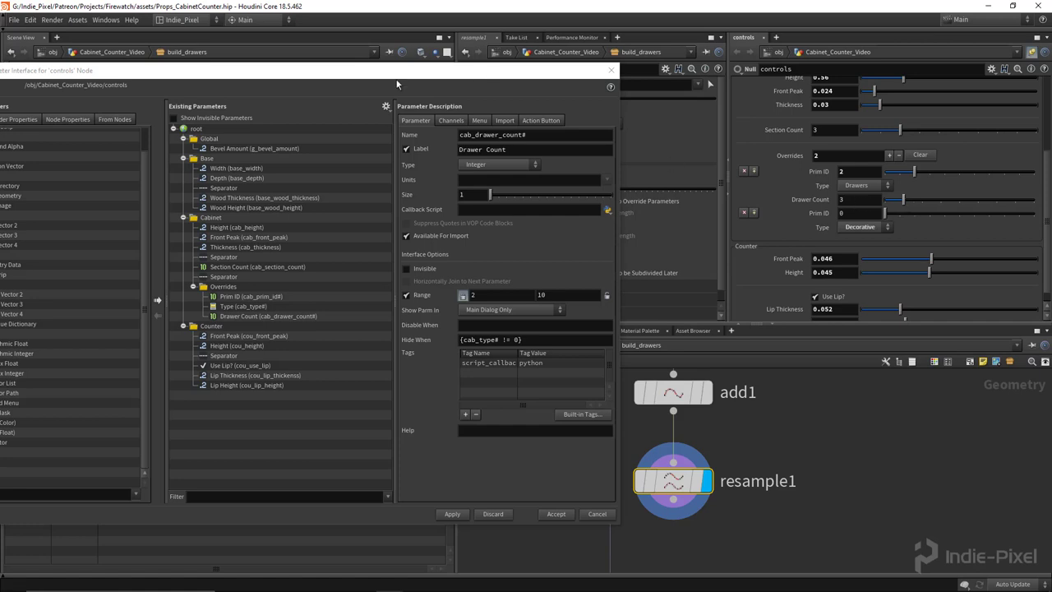
Add a Separator at the end of the Overrides folder, below Drawer Count, and apply the change.
left_click_drag(399, 78, 478, 69)
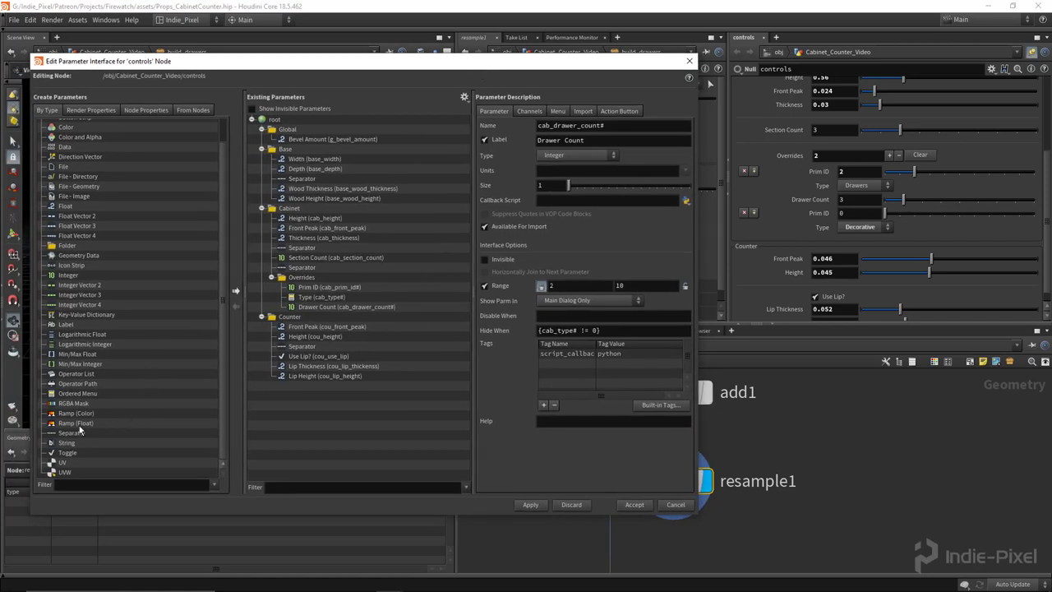
left_click_drag(74, 434, 306, 280)
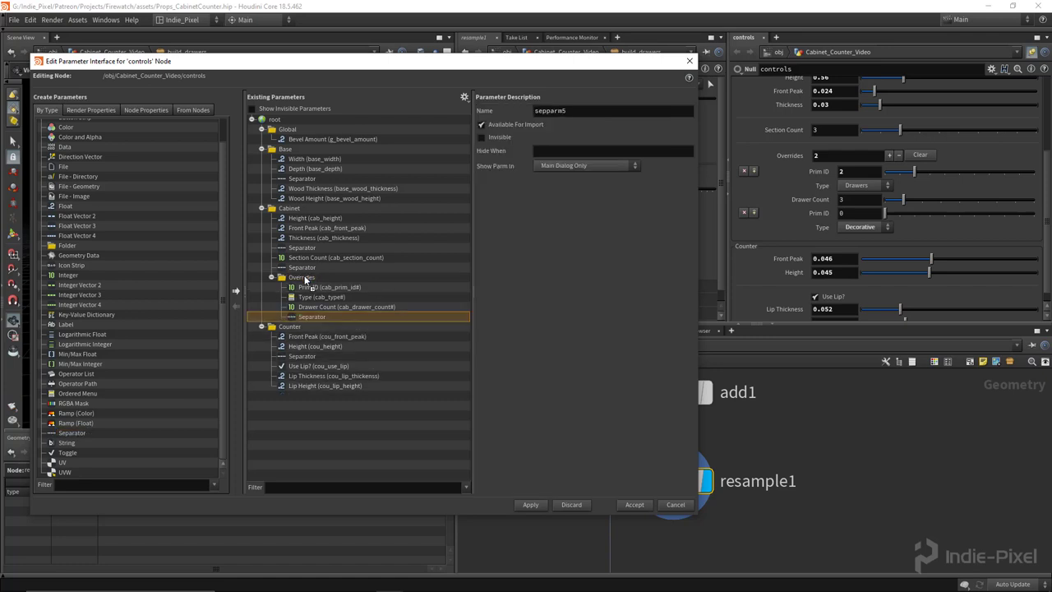
left_click(531, 505)
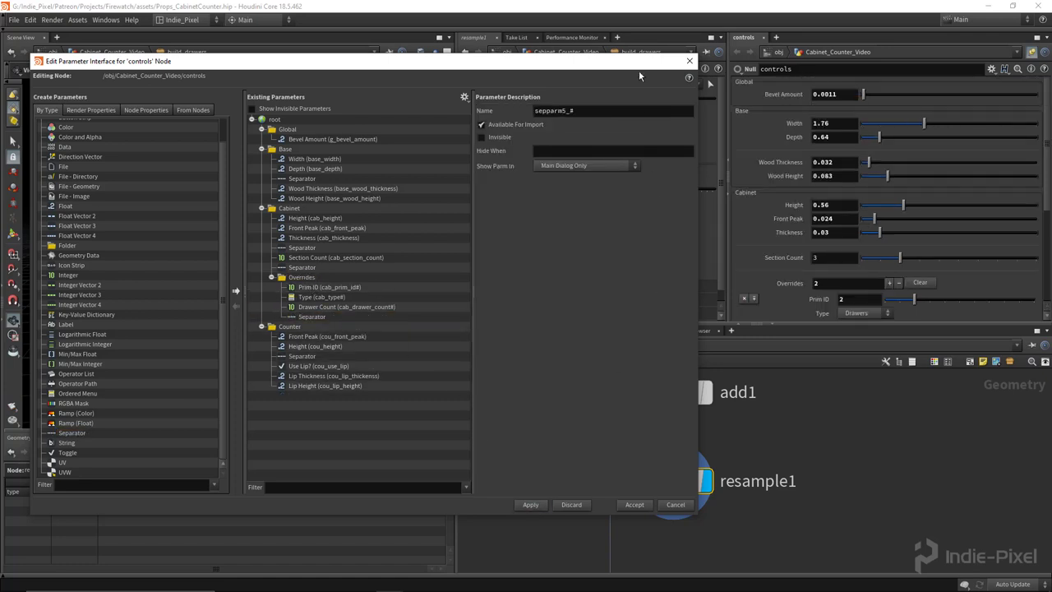
Test Drawer Count's hide condition by switching the Prim ID 2 override's Type repeatedly between Doors and Drawers, ending on Drawers.
left_click_drag(564, 69, 379, 78)
scroll(1021, 243, "down", 3)
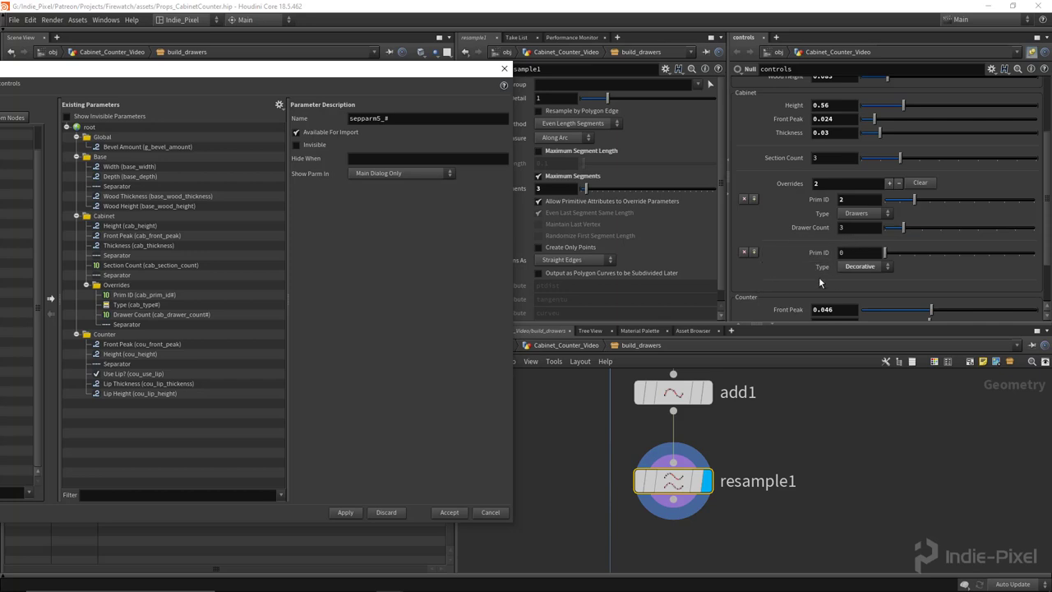
left_click(859, 238)
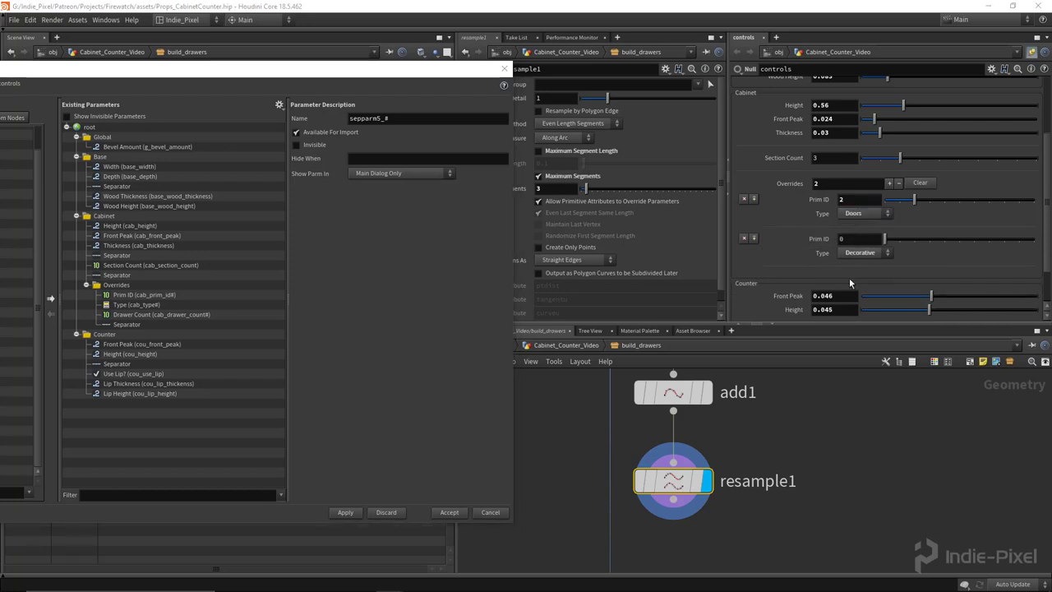
left_click(859, 213)
left_click(855, 224)
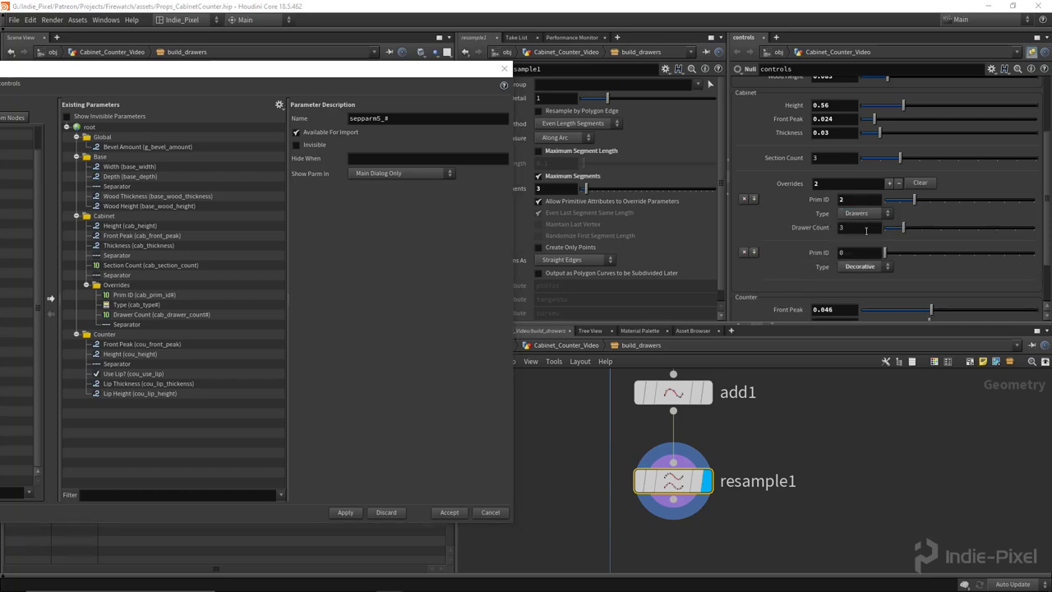
left_click(860, 214)
left_click(859, 235)
left_click(861, 215)
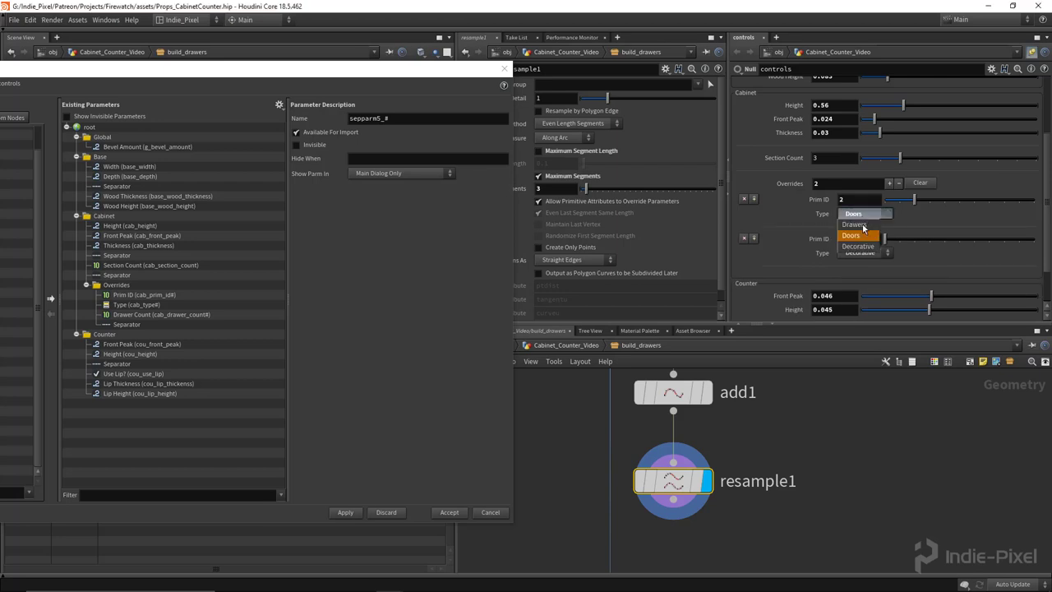
left_click(861, 225)
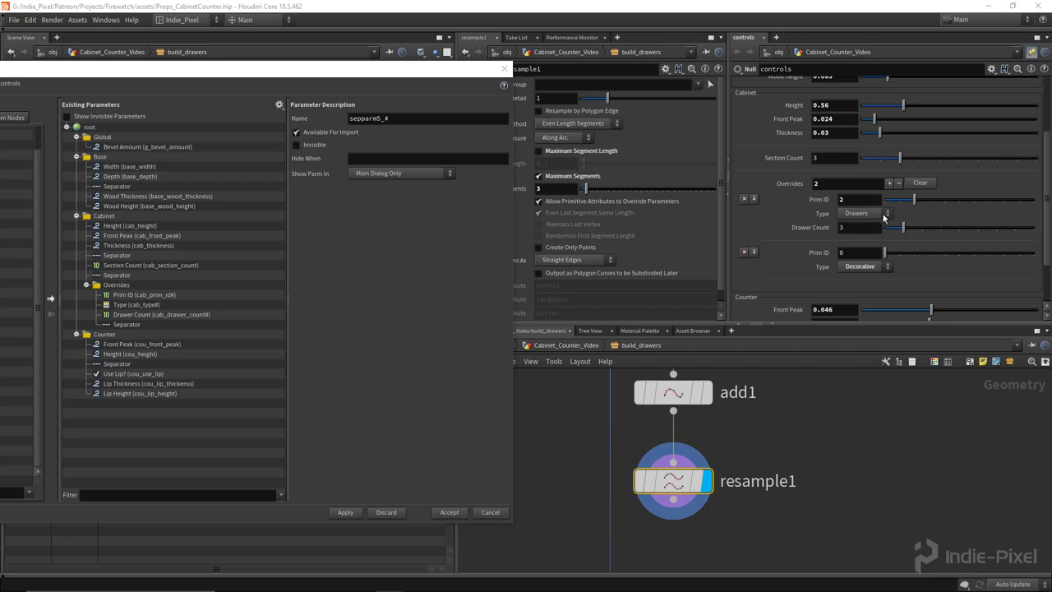
left_click(858, 214)
left_click(859, 234)
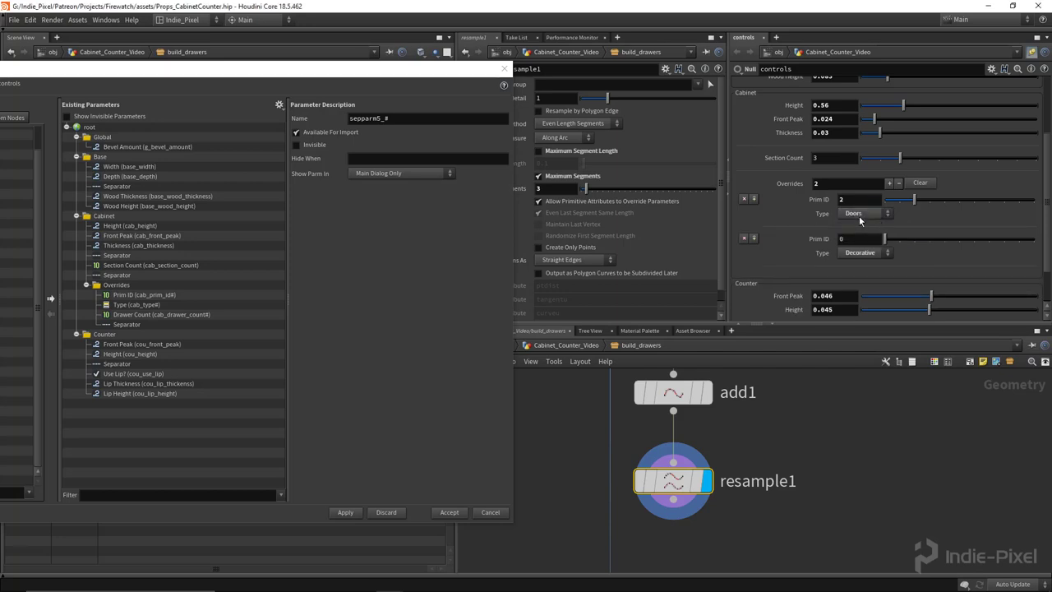
left_click(860, 214)
left_click(859, 224)
left_click(860, 214)
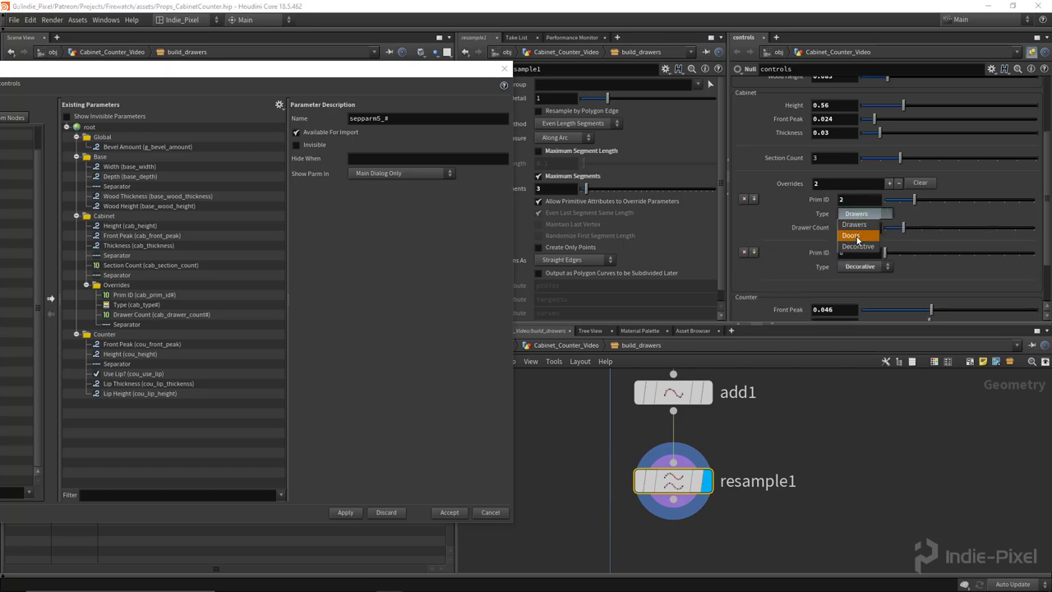
left_click(858, 235)
left_click(858, 215)
left_click(854, 224)
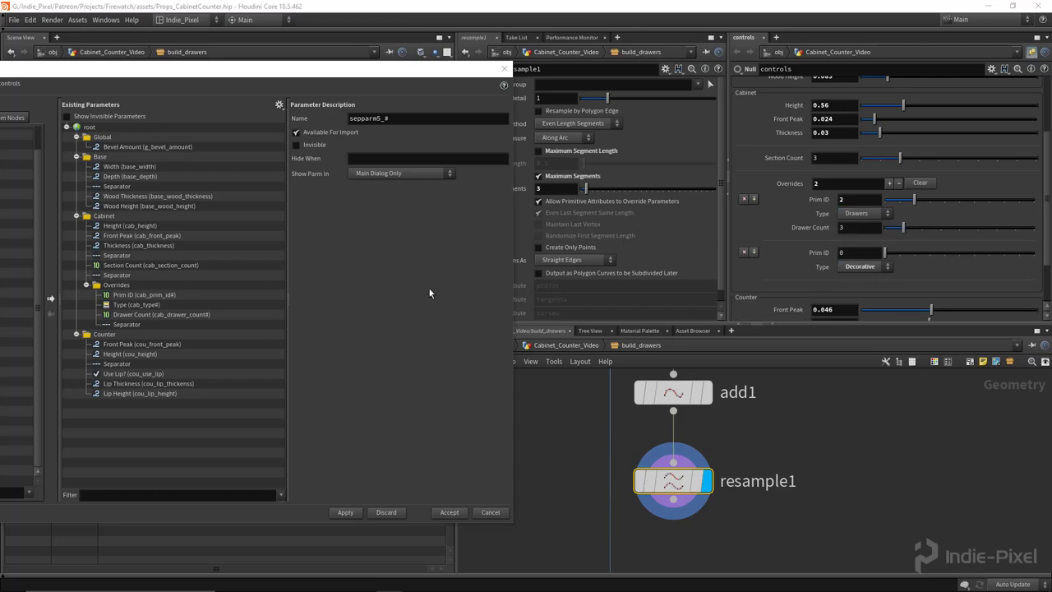
Accept the parameter interface edits and show the set_overrides wrangle's code and parameters in the parent Cabinet_Counter_Video network.
left_click(448, 511)
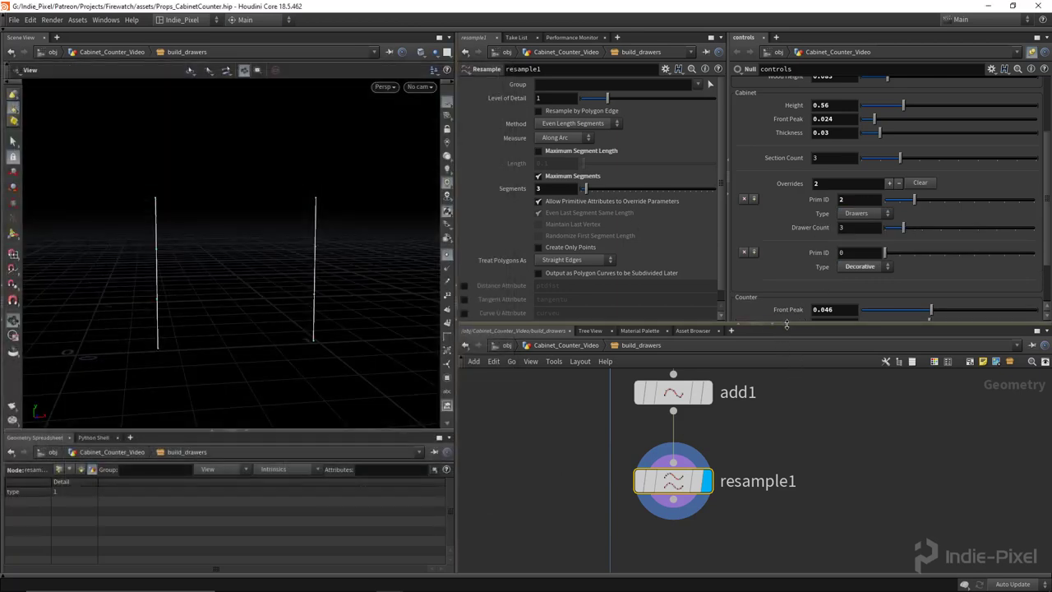
left_click_drag(786, 324, 786, 245)
key("u")
scroll(779, 394, "down", 4)
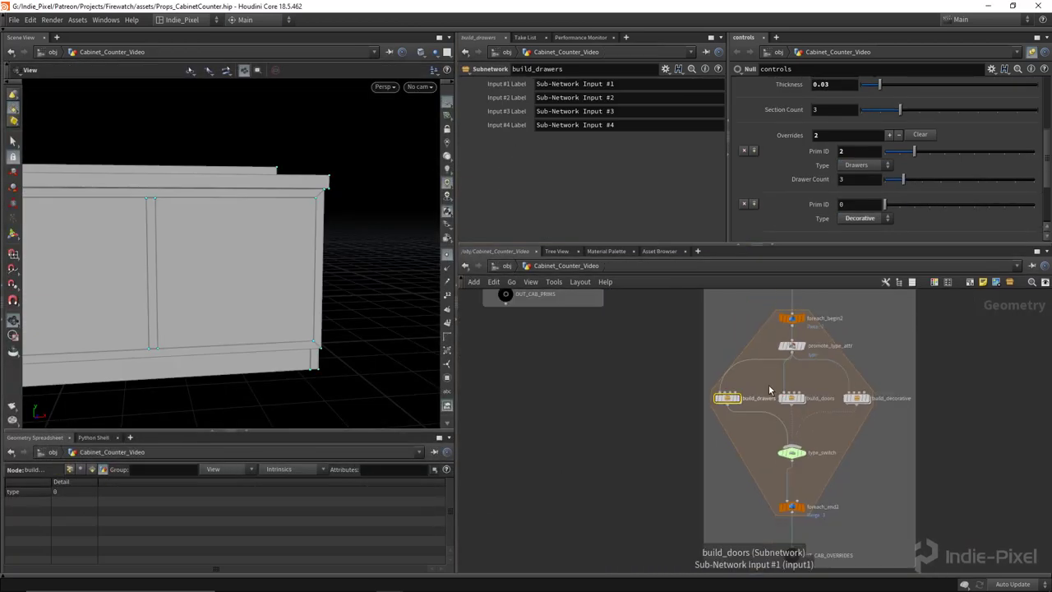
middle_click_drag(739, 302, 716, 439)
scroll(760, 437, "up", 3)
left_click(759, 441)
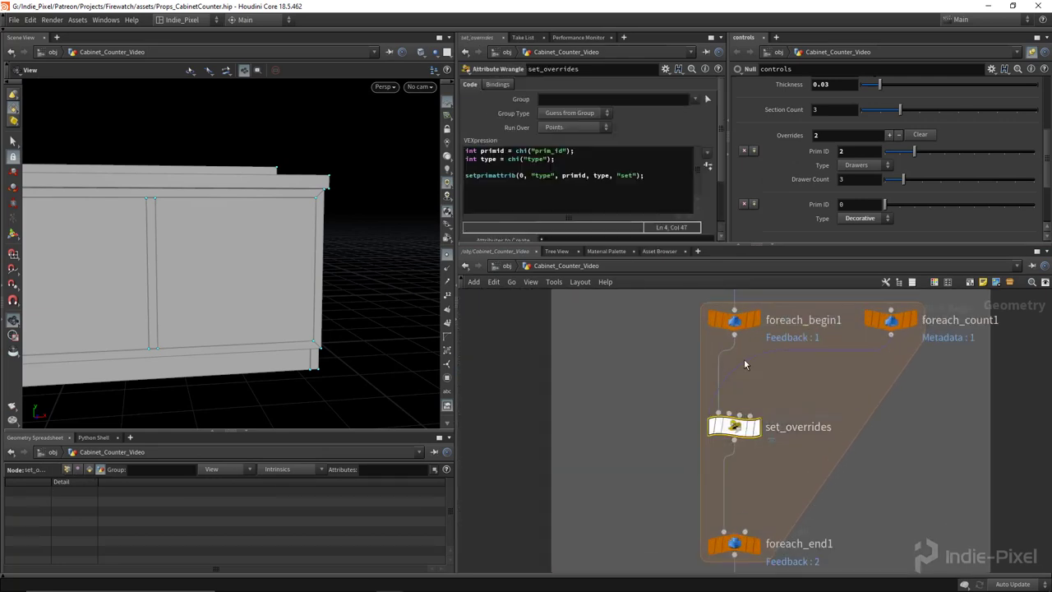
left_click_drag(797, 285, 797, 339)
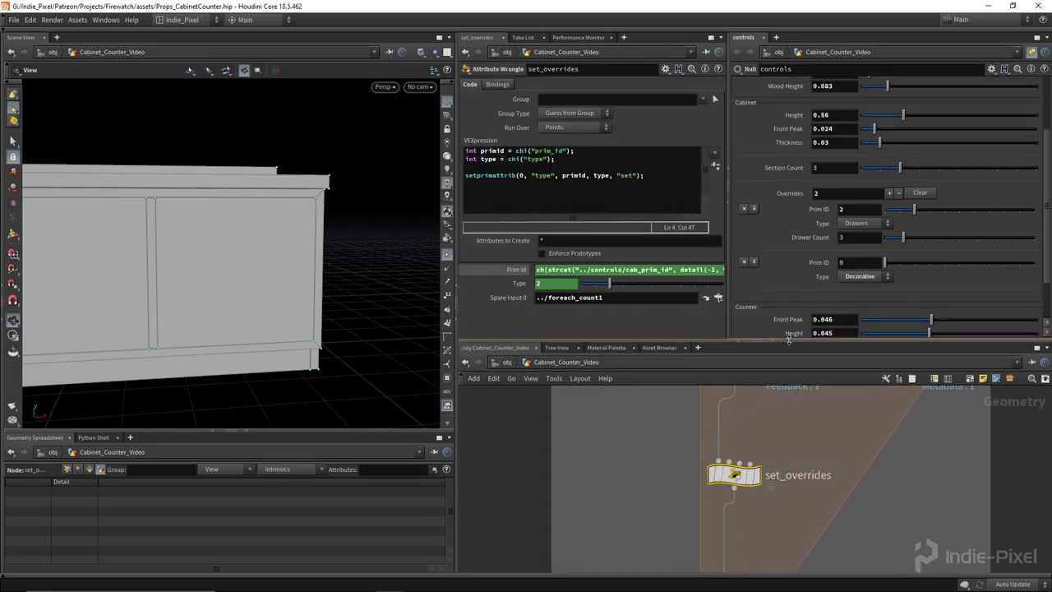
Add the line int drawer_count = chi("drawer_count"); below the type declaration in the set_overrides VEXpression.
left_click(555, 159)
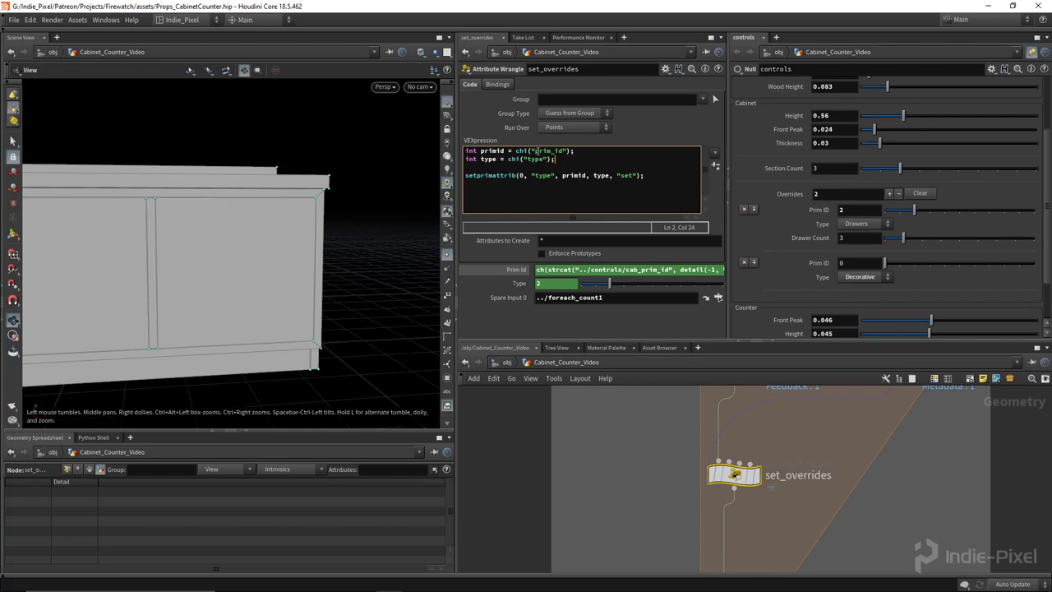
key("Return")
type("int ")
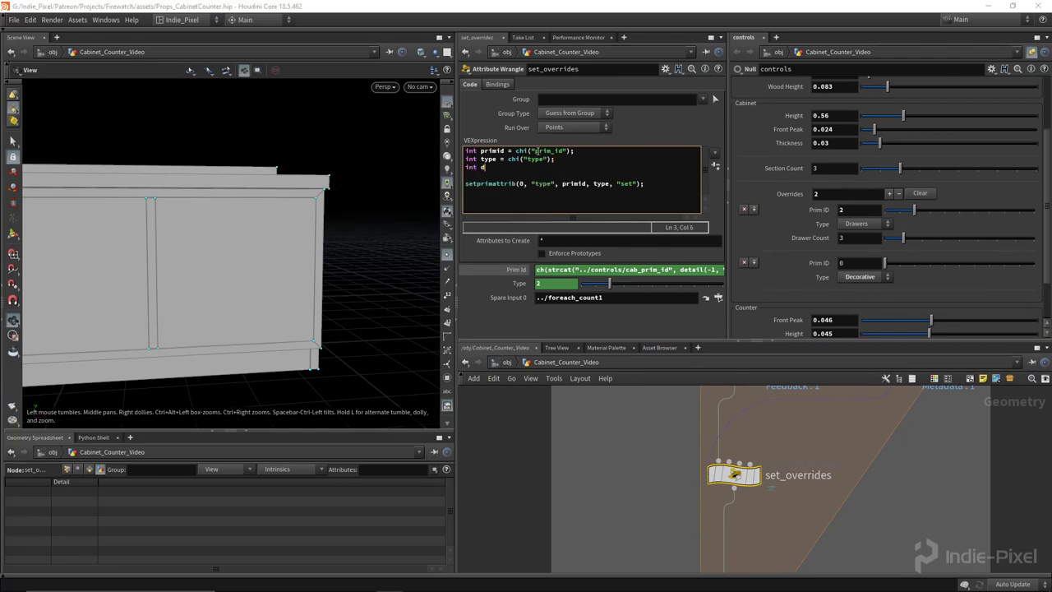
type("drawer")
type("_count = ")
type("chi(\"")
type("\"")
type("d")
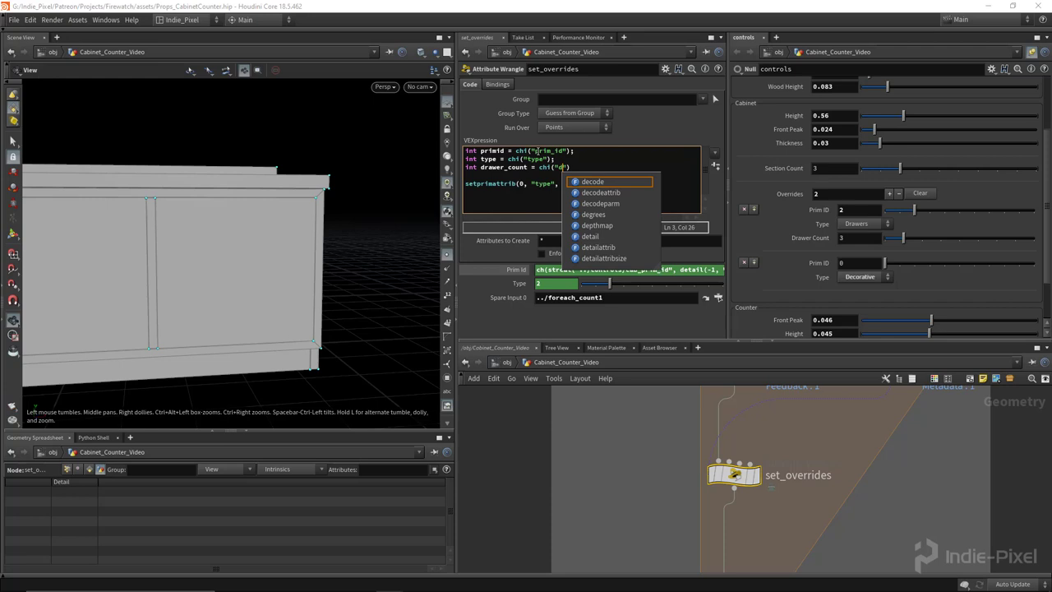
type("rwaer_count")
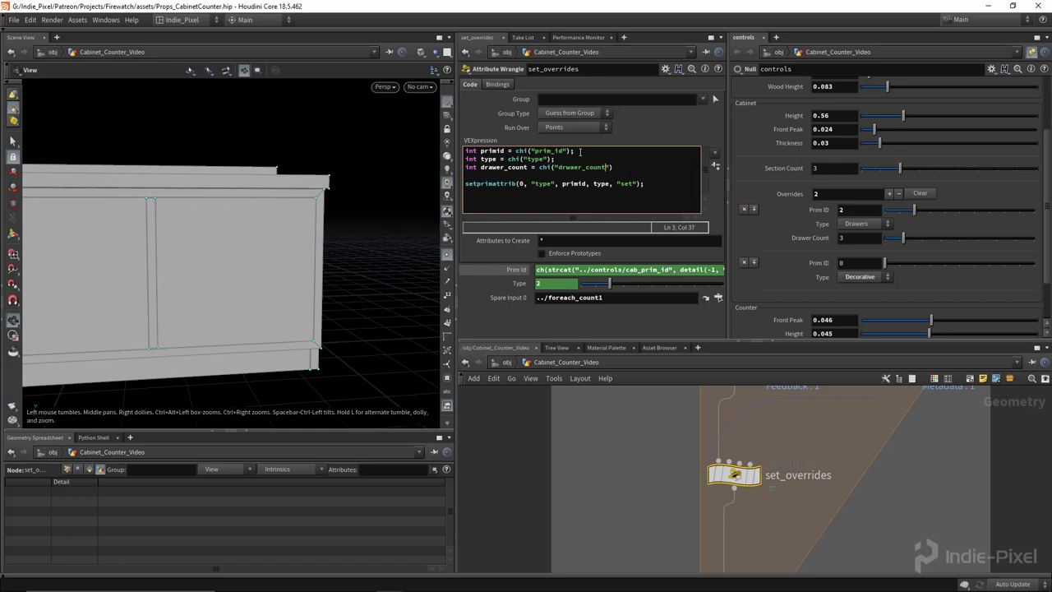
key("BackSpace")
key("Right")
type("w")
key("Right")
key("Right")
key("Right")
type(");")
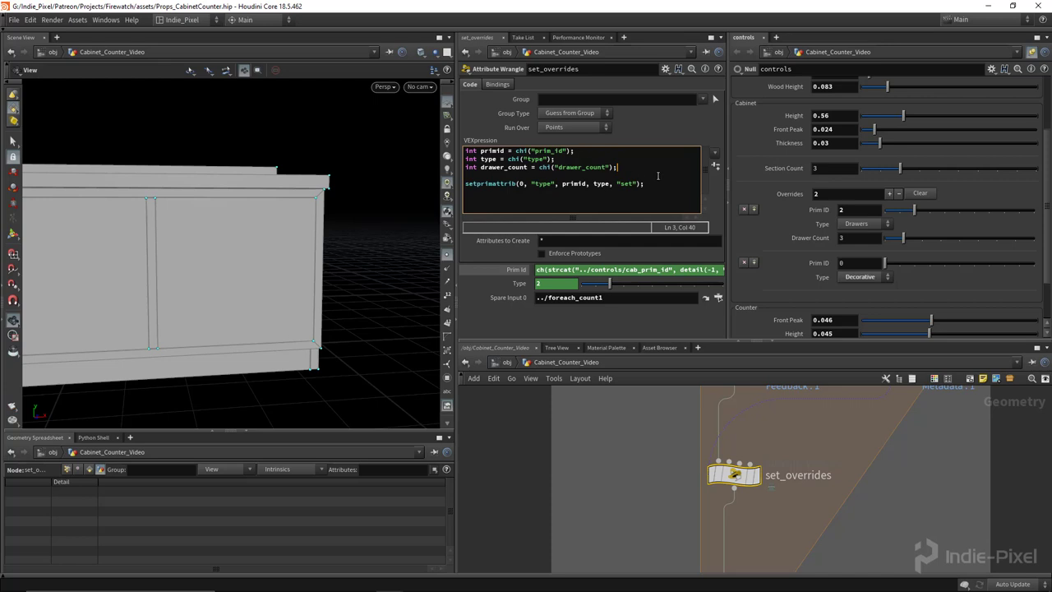
Create the Drawer Count parameter from the set_overrides code and copy the Type parameter's expression into it.
left_click(715, 166)
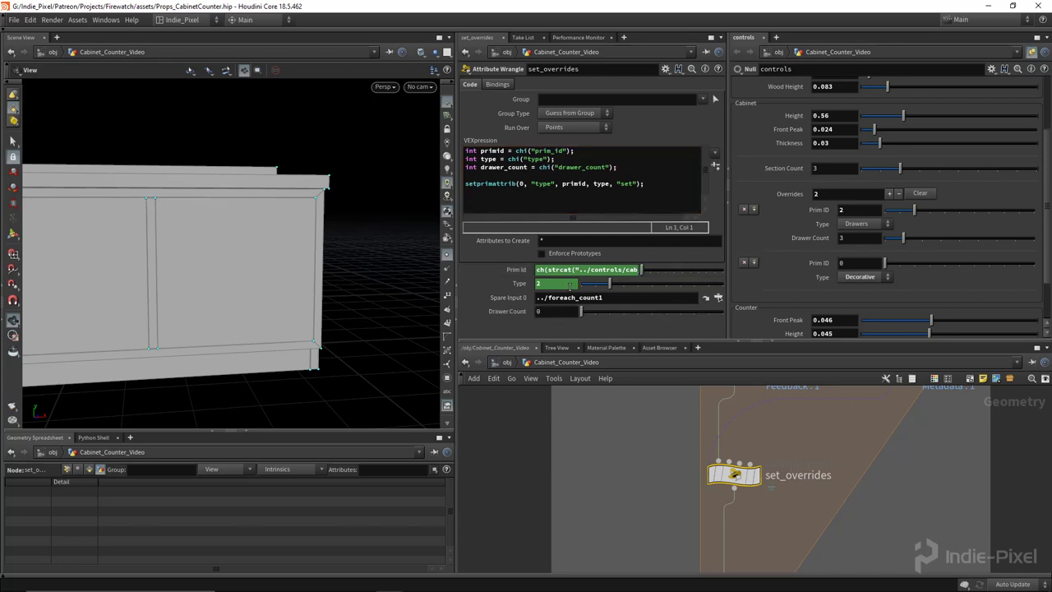
left_click(517, 285)
left_click(575, 285)
key("ctrl+a")
key("ctrl+c")
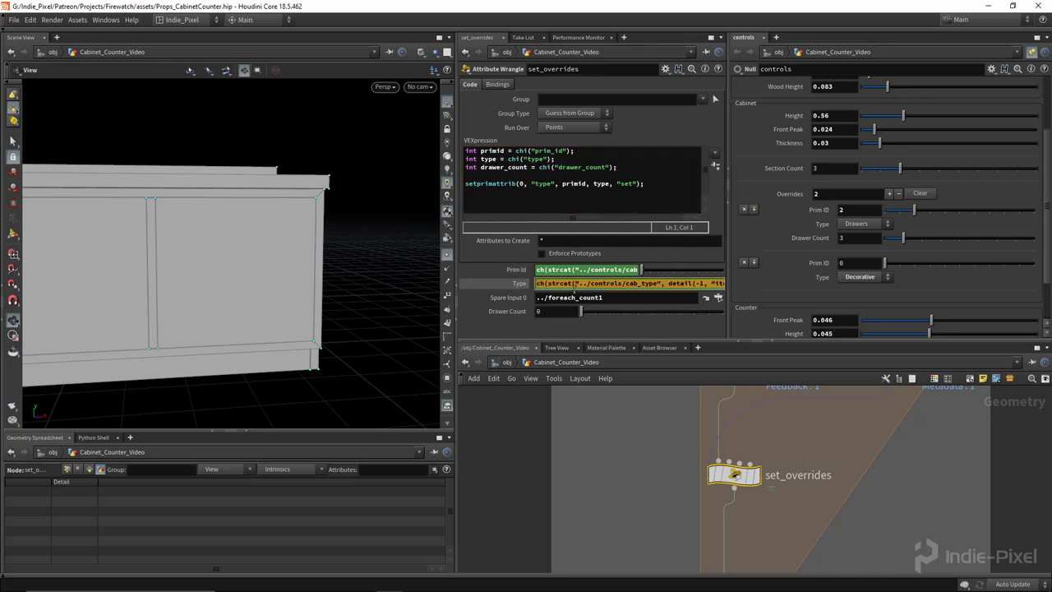
double_click(557, 312)
key("ctrl+v")
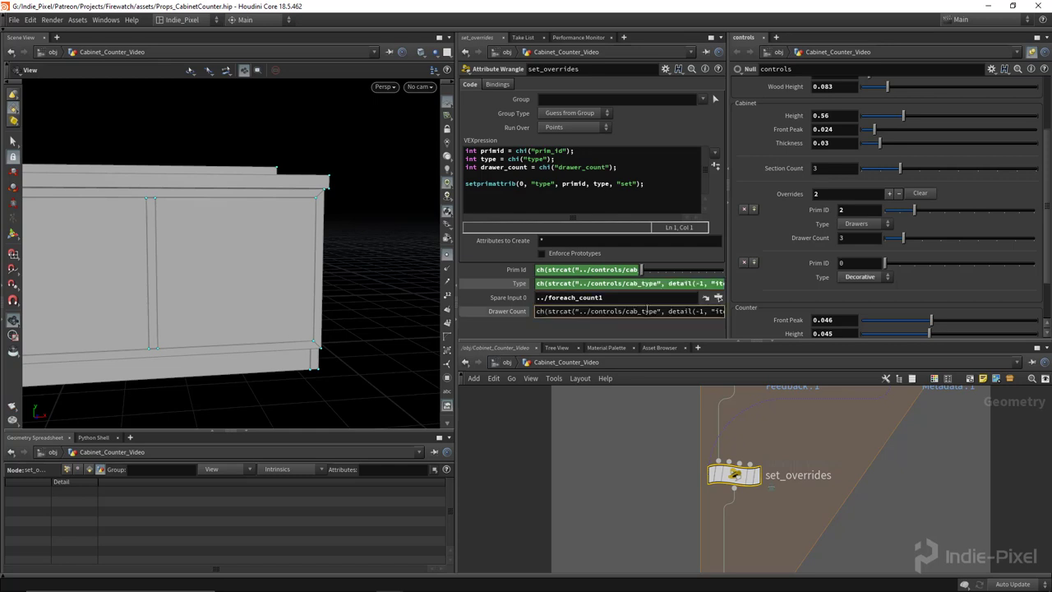
Change the channel reference in Drawer Count's expression from cab_type to ../controls/cab_drawer_count.
key("BackSpace")
key("BackSpace")
key("BackSpace")
key("BackSpace")
key("Down")
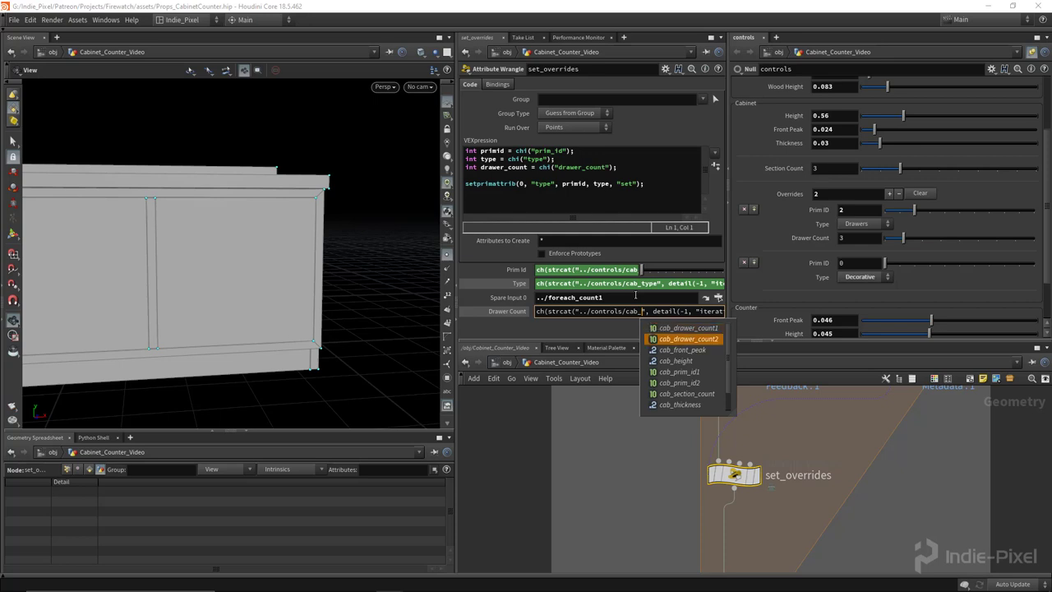
key("Return")
key("BackSpace")
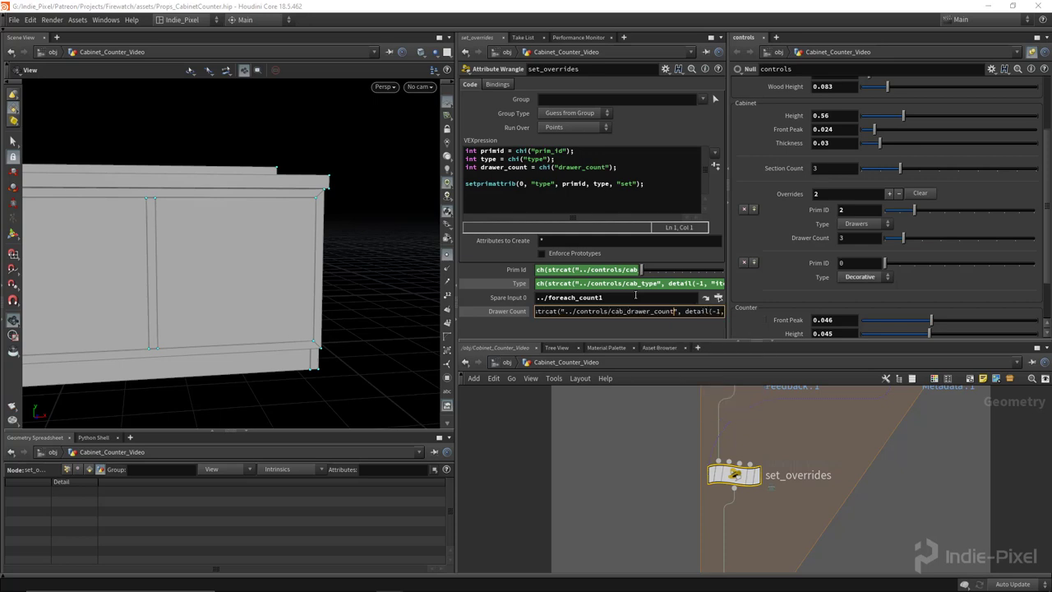
key("Return")
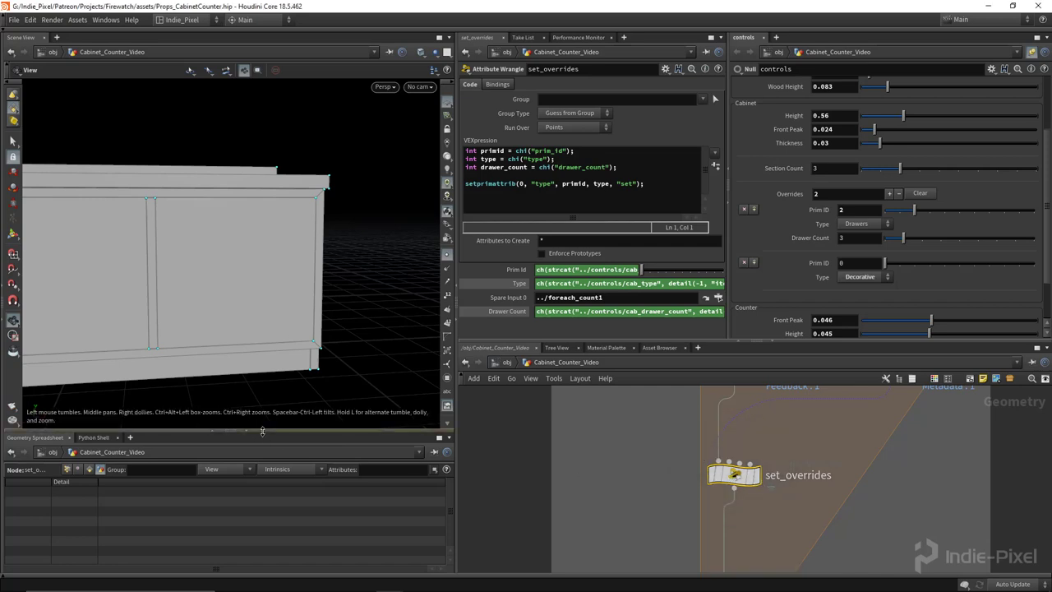
Show the primitive attributes in an enlarged Geometry Spreadsheet and display the foreach_end1 output with all three section panels in view.
left_click_drag(261, 429, 246, 383)
left_click(88, 423)
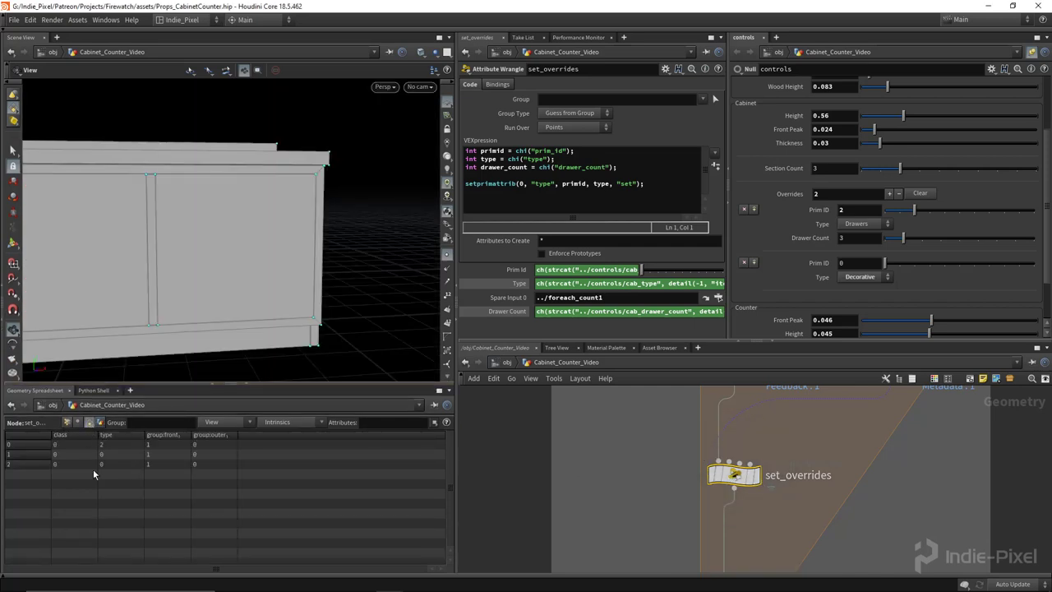
scroll(803, 504, "down", 3)
middle_click_drag(793, 509, 760, 416)
scroll(752, 440, "up", 4)
left_click(726, 469)
left_click(752, 468)
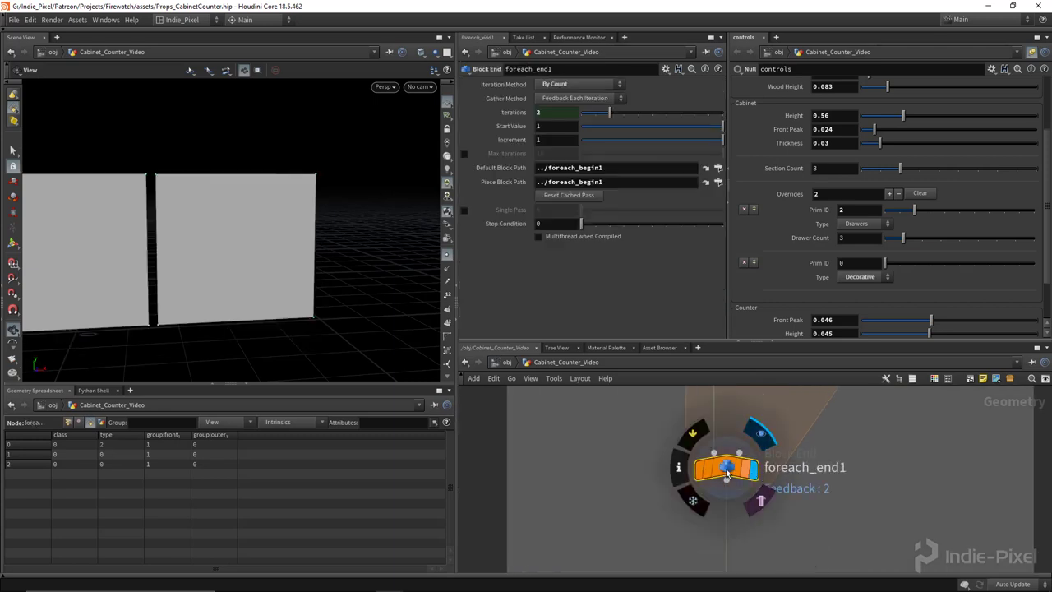
scroll(252, 270, "down", 3)
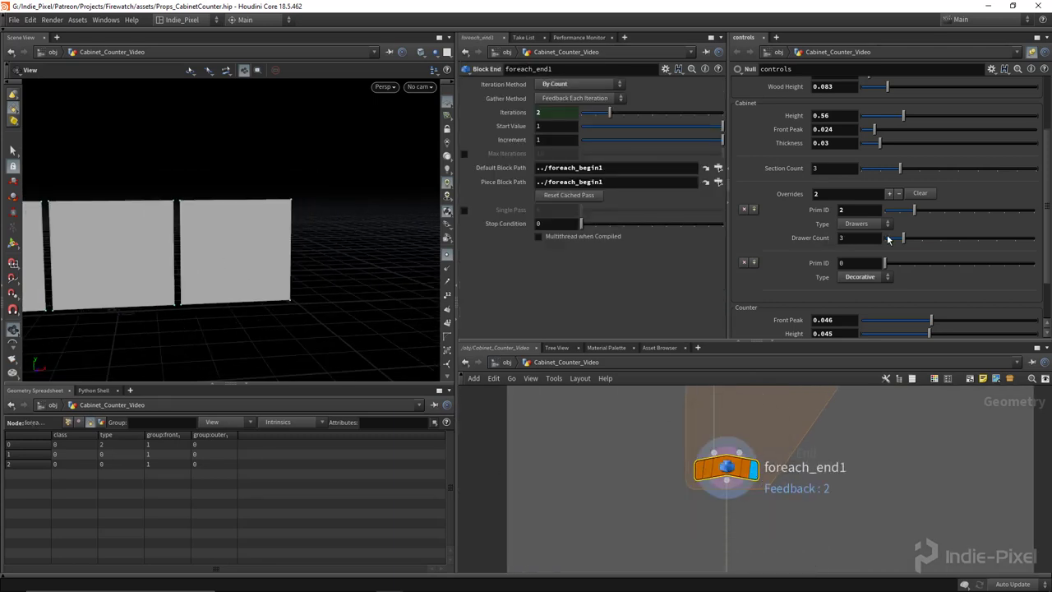
left_click_drag(282, 271, 169, 263)
middle_click_drag(256, 338, 366, 331)
scroll(631, 466, "down", 4)
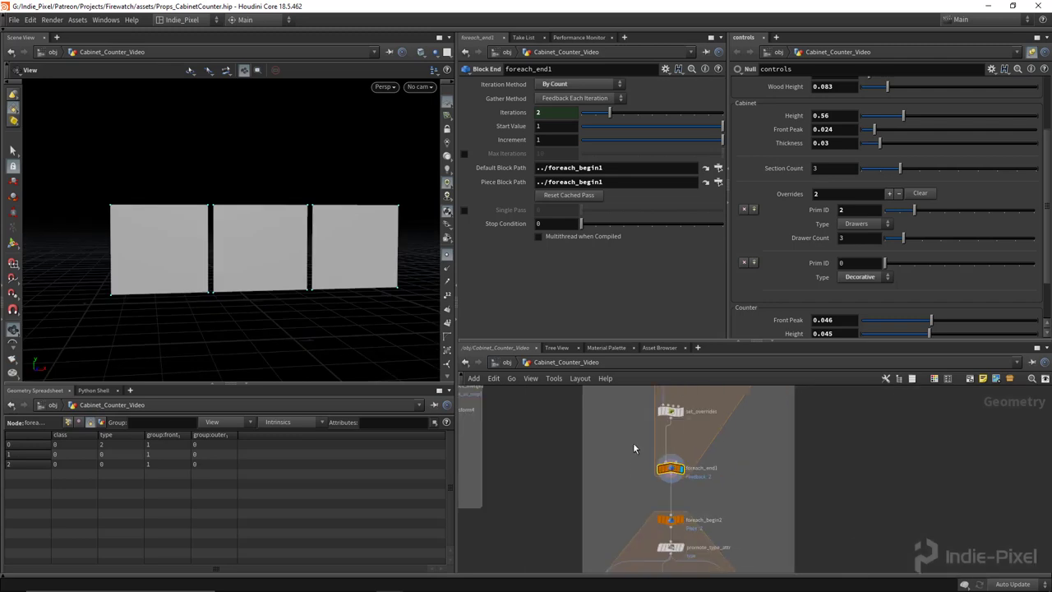
Duplicate the setprimattrib line onto a new line at the end of the set_overrides VEXpression.
middle_click_drag(672, 416, 674, 458)
scroll(674, 456, "up", 4)
left_click(673, 456)
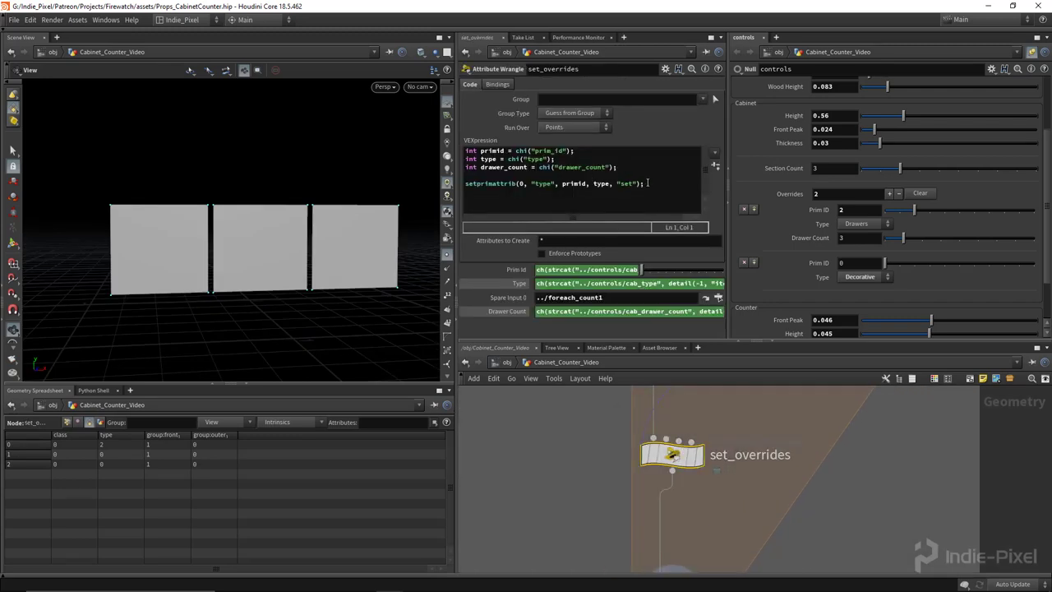
left_click_drag(647, 182, 459, 185)
key("ctrl+c")
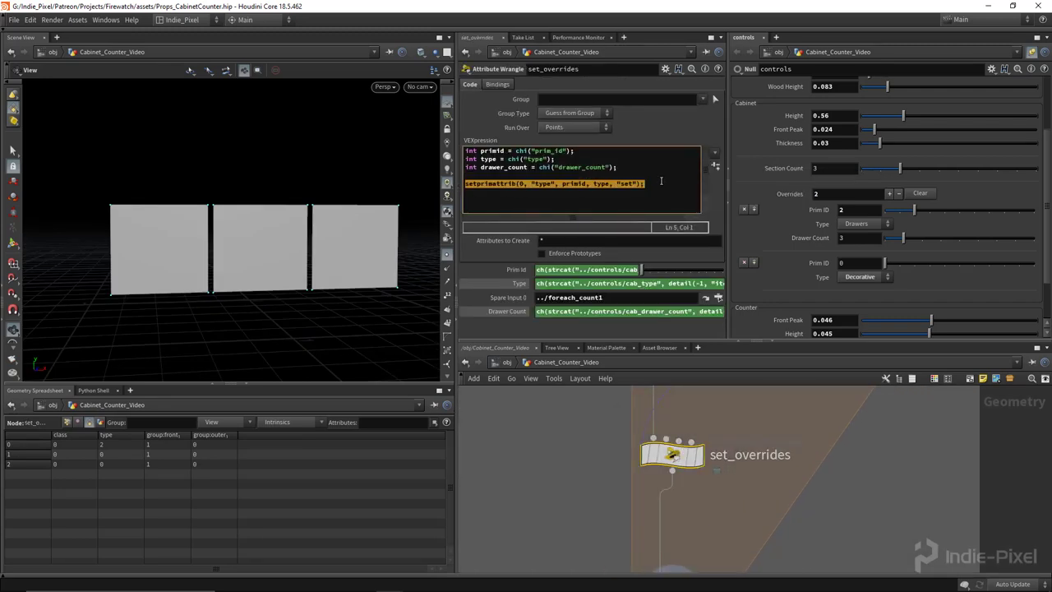
left_click(650, 182)
key("Return")
key("ctrl+v")
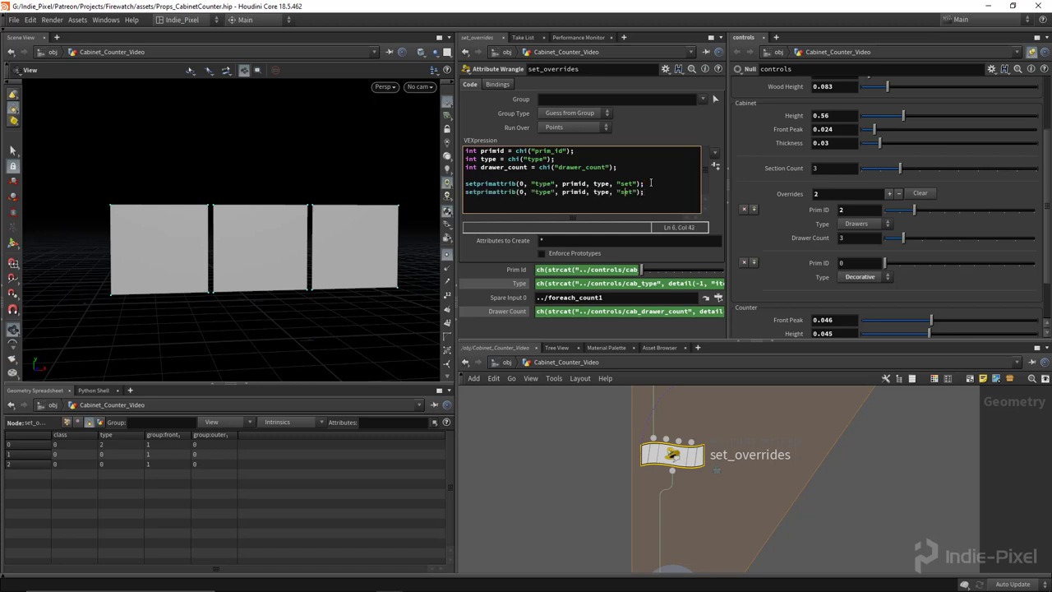
Edit the copied line to read setprimattrib(0, "dCount", primid, drawer_count, "set");.
key("BackSpace")
key("BackSpace")
key("BackSpace")
key("BackSpace")
type("dCount")
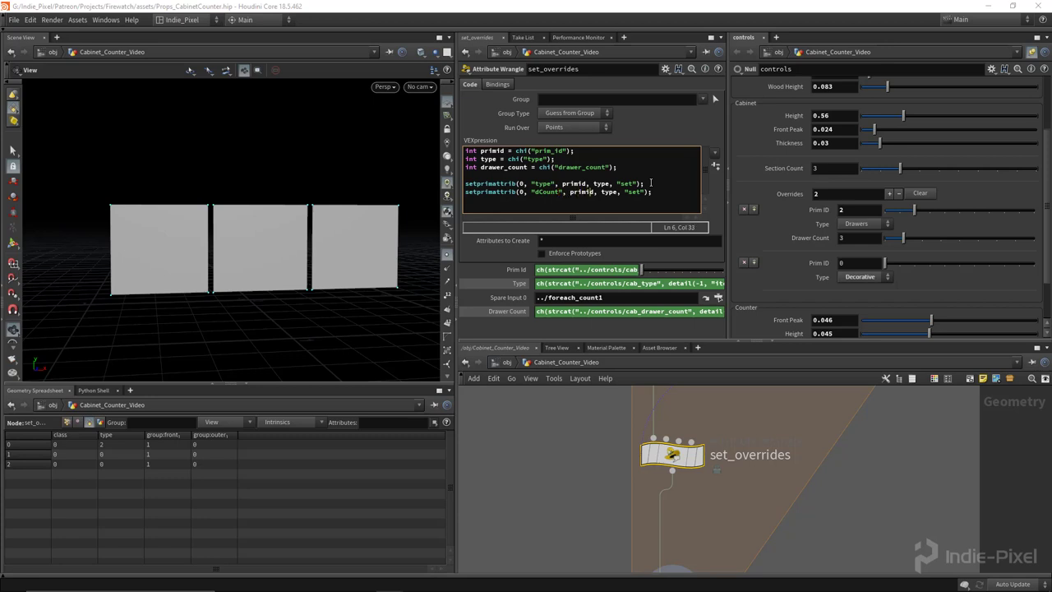
double_click(510, 167)
double_click(604, 192)
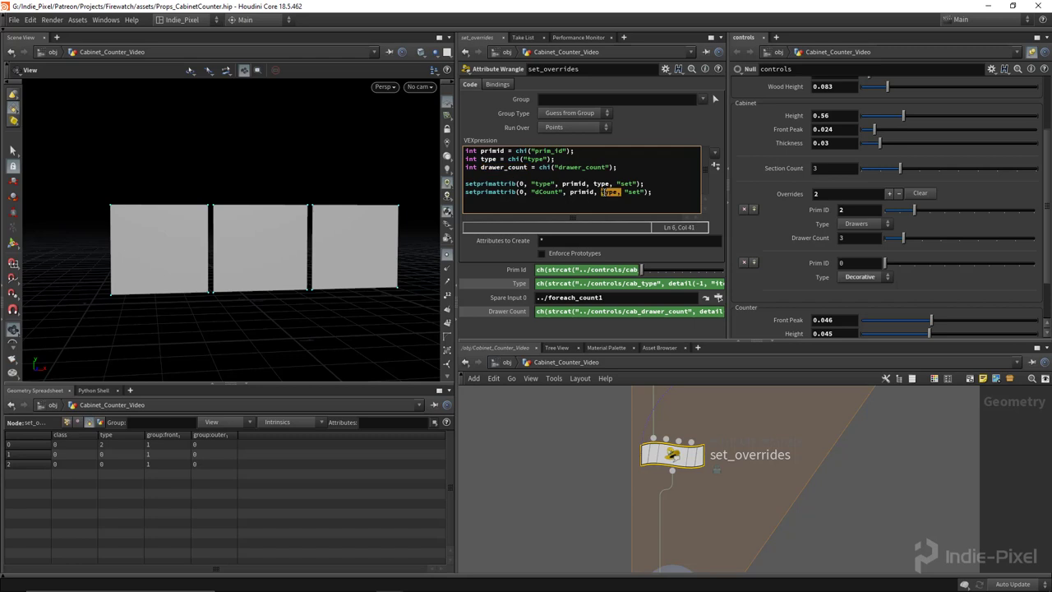
key("ctrl+v")
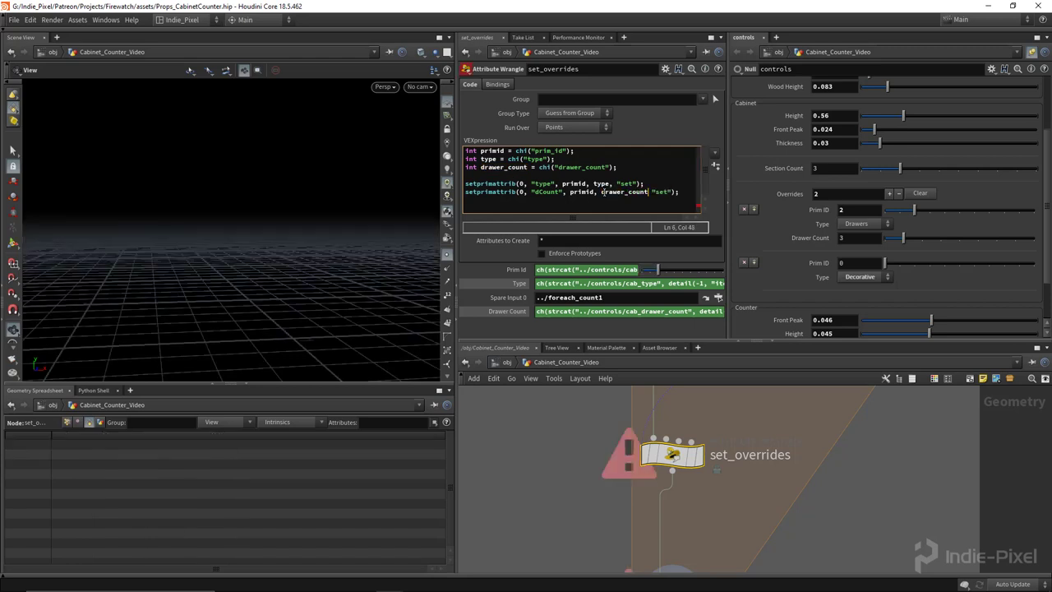
type(",")
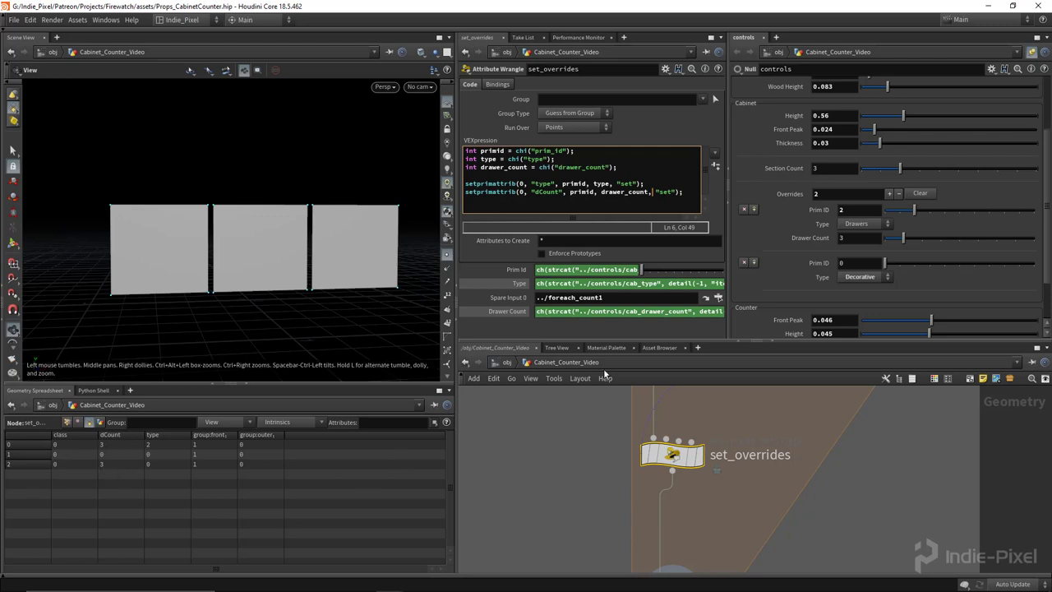
Enlarge the network pane and collapse promote_type_attr, below foreach_begin2, into a subnetwork.
left_click_drag(810, 341, 807, 233)
scroll(802, 373, "down", 3)
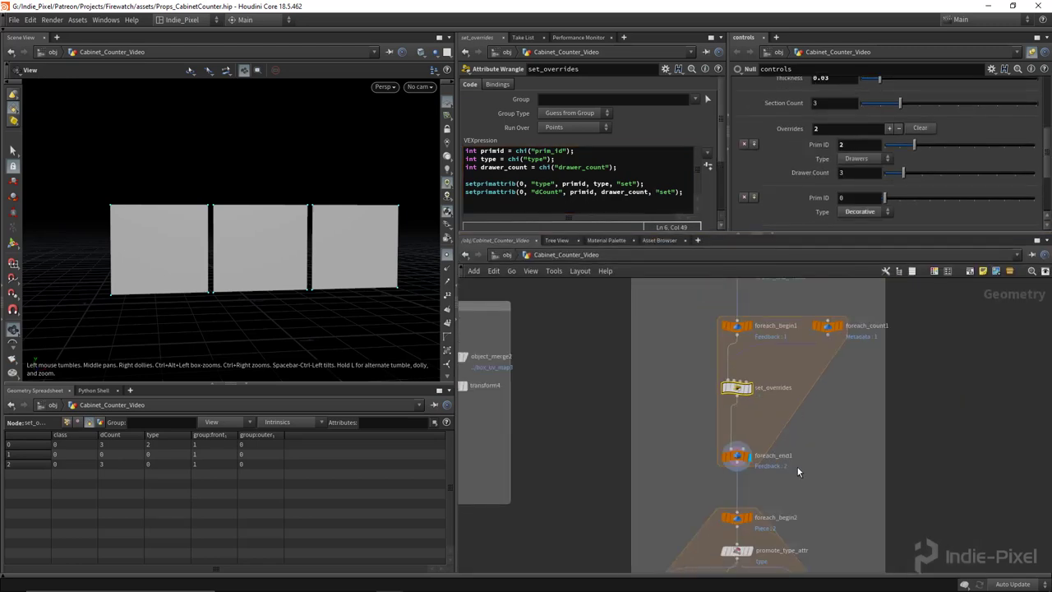
middle_click_drag(801, 485, 790, 357)
scroll(783, 422, "up", 5)
left_click(665, 424)
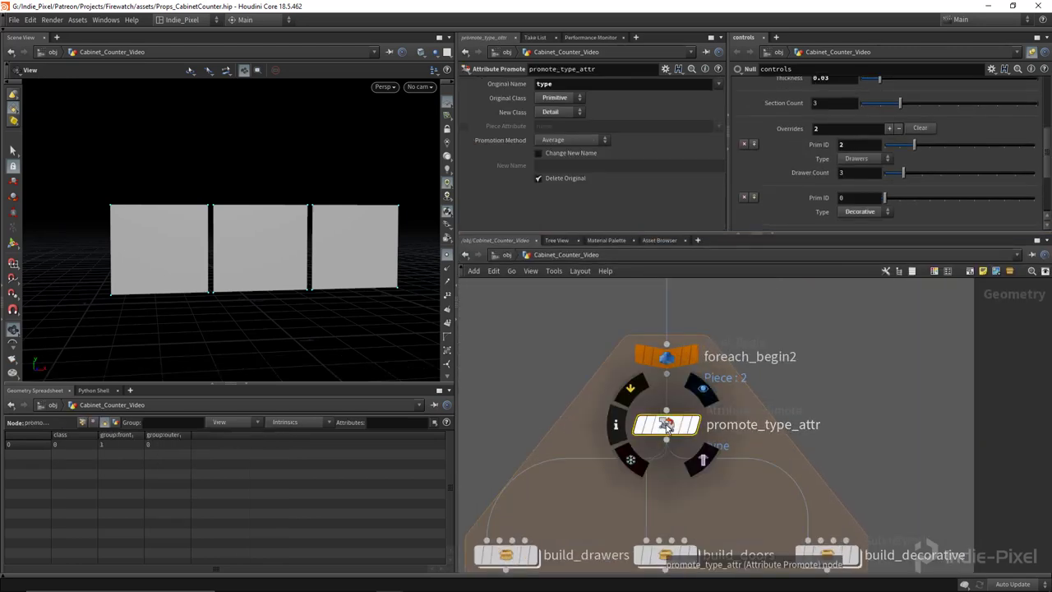
left_click_drag(800, 236, 783, 203)
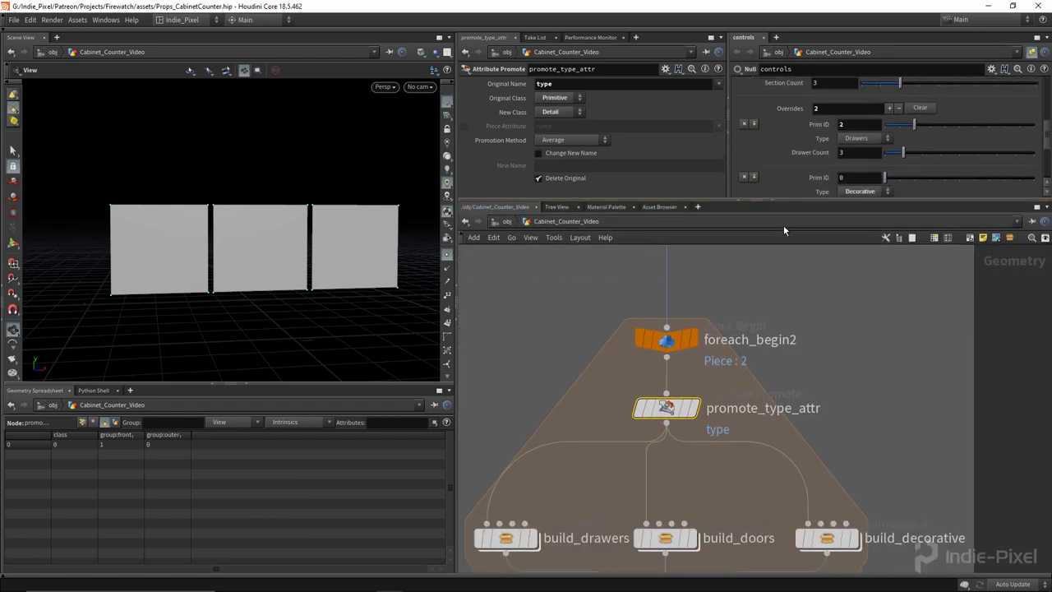
middle_click_drag(755, 422, 754, 380)
scroll(754, 380, "down", 4)
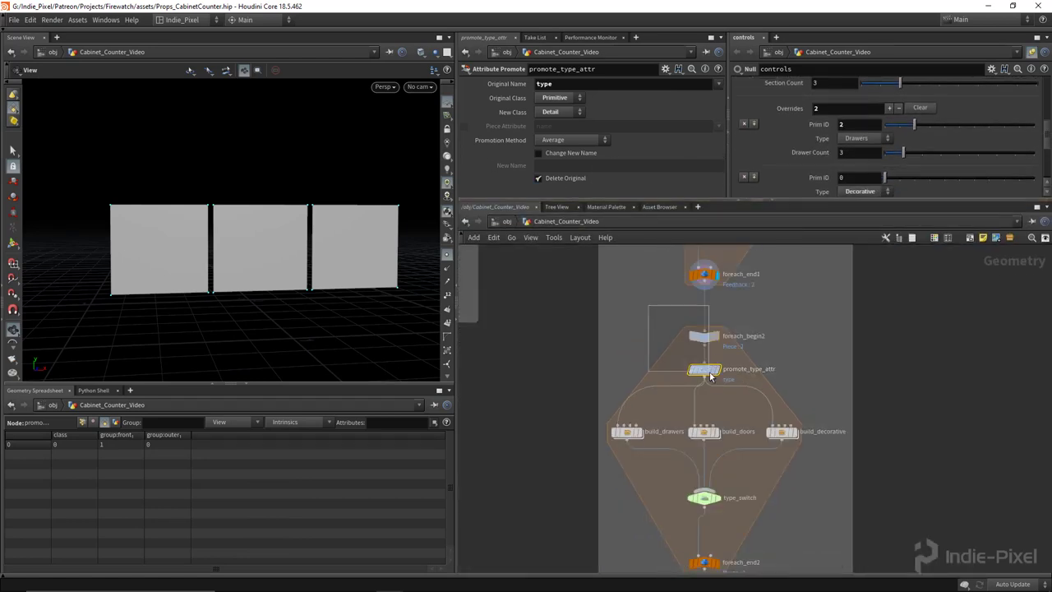
left_click(703, 335, "shift")
left_click(683, 369)
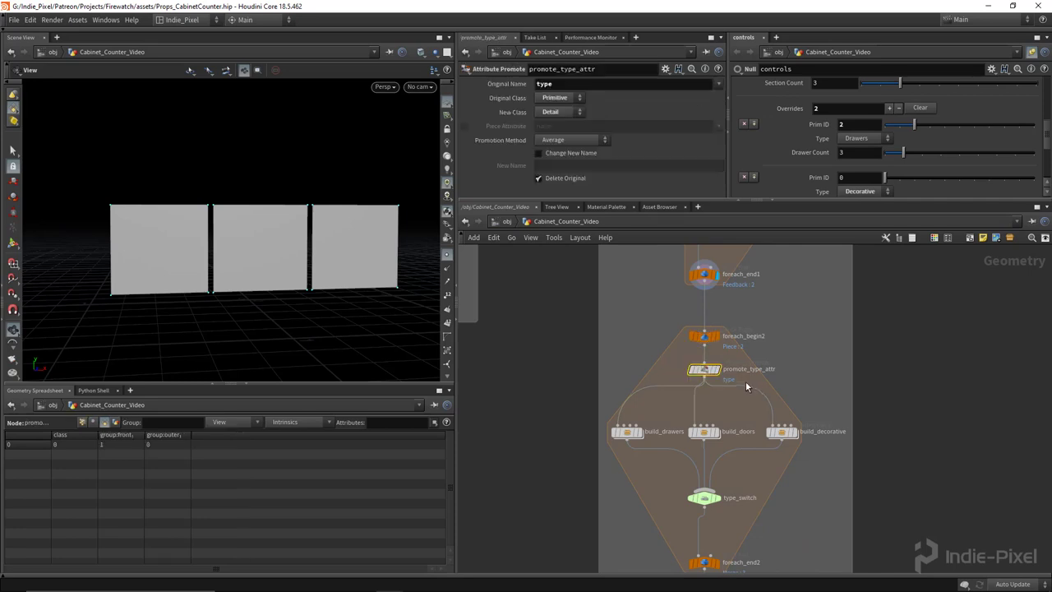
key("shift+c")
scroll(726, 377, "up", 4)
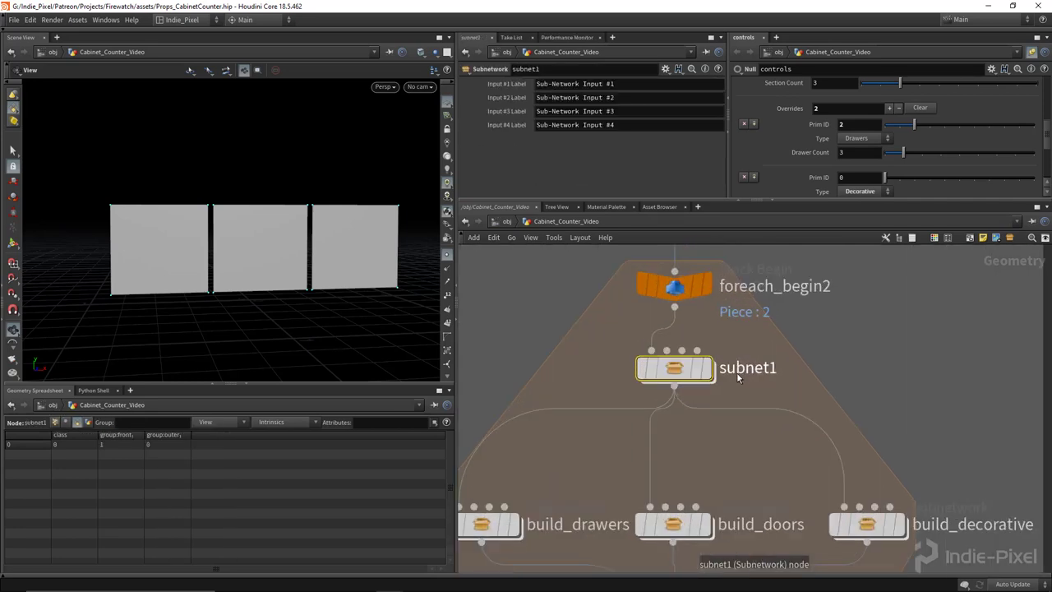
Rename the new subnetwork to override_attrs.
double_click(742, 368)
type("attrs")
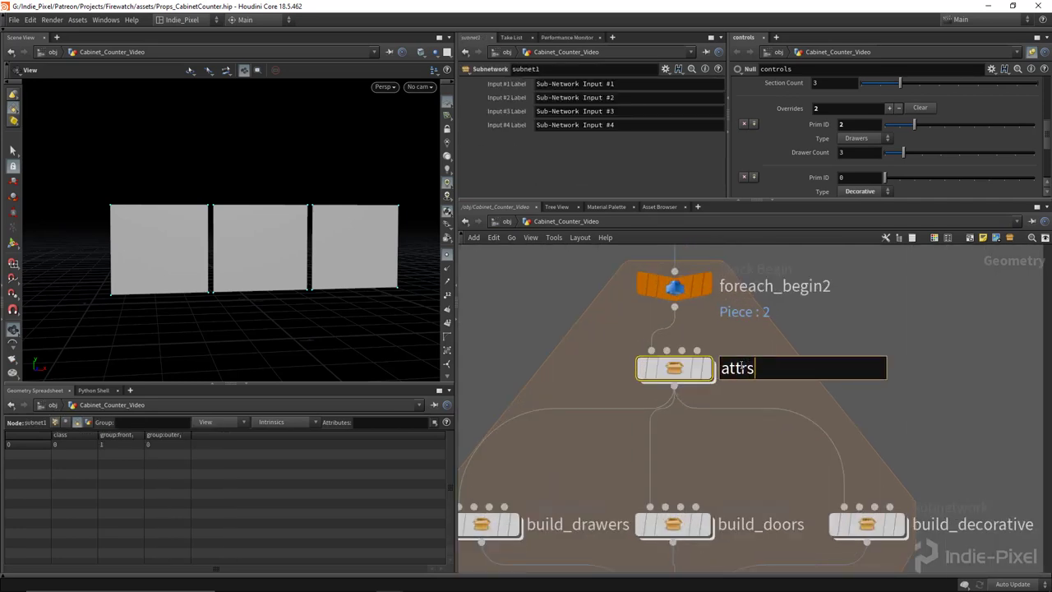
key("Return")
double_click(717, 367)
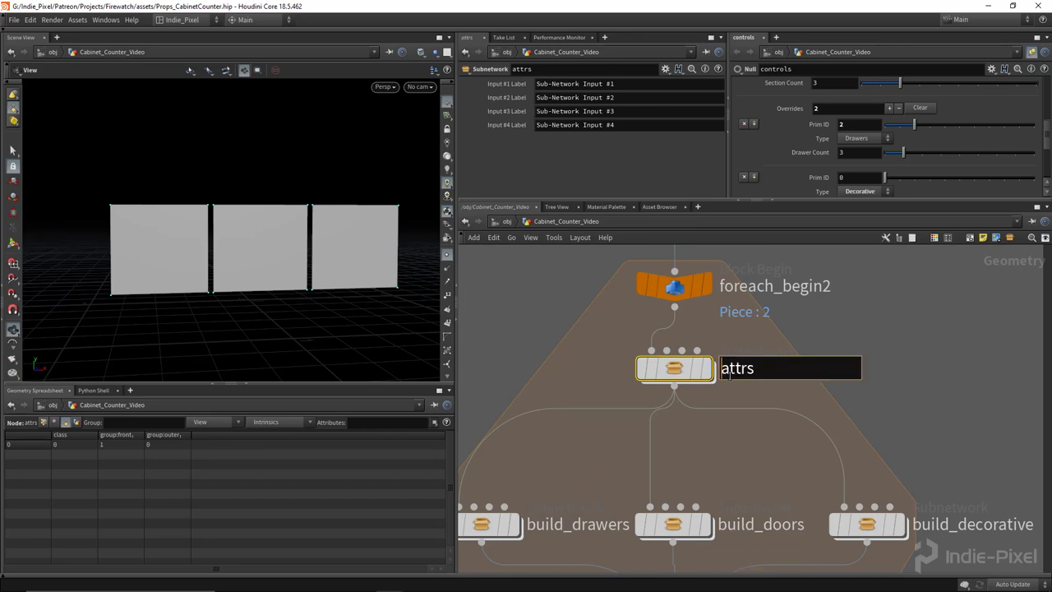
type("override_")
key("Return")
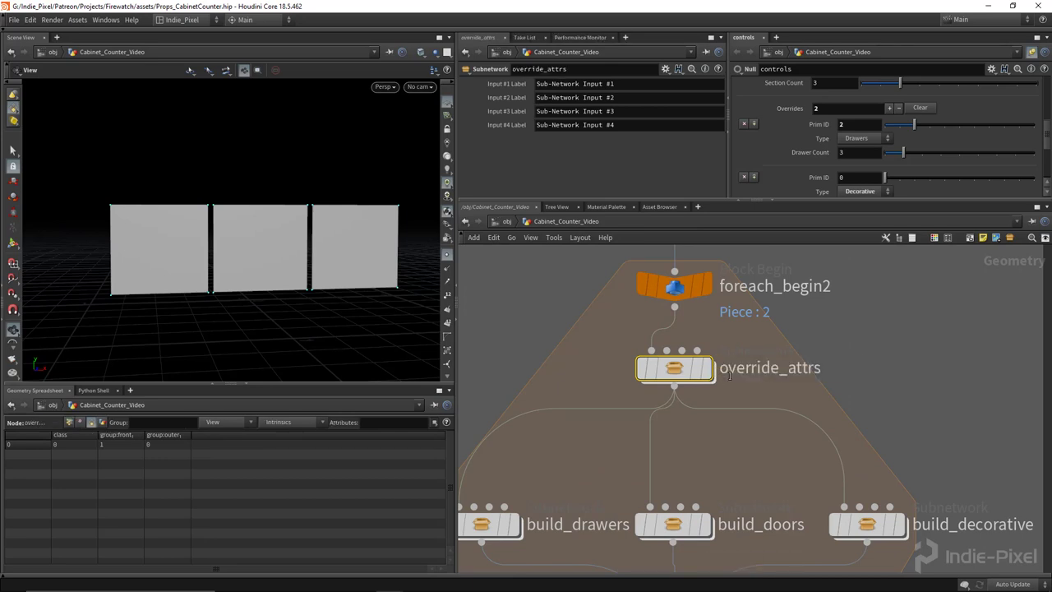
Enter the override_attrs subnetwork and space out its nodes, moving output0 well below promote_type_attr and the unused inputs aside.
left_click(704, 367)
double_click(675, 369)
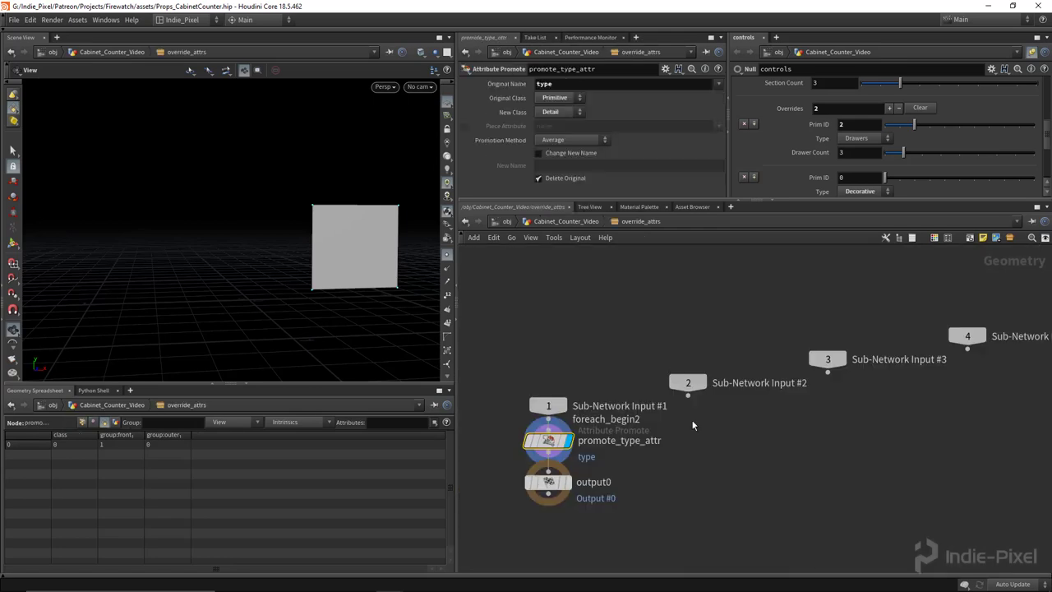
middle_click_drag(634, 438, 648, 409)
scroll(648, 411, "down", 3)
left_click_drag(601, 401, 601, 504)
left_click_drag(606, 359, 606, 320)
left_click_drag(635, 278, 851, 375)
key("shift+l")
left_click_drag(748, 336, 902, 321)
left_click(704, 413)
middle_click_drag(704, 413, 717, 372)
Duplicate promote_type_attr and wire the copy between the original and output0, aligned beneath the original.
scroll(630, 362, "up", 3)
key("Tab")
left_click(646, 379)
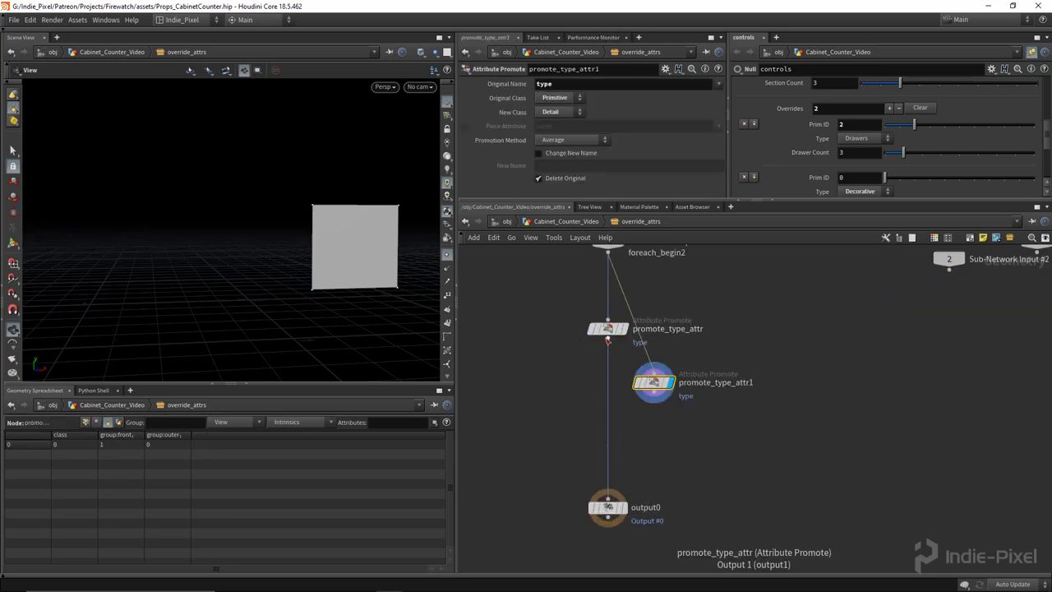
left_click(654, 393)
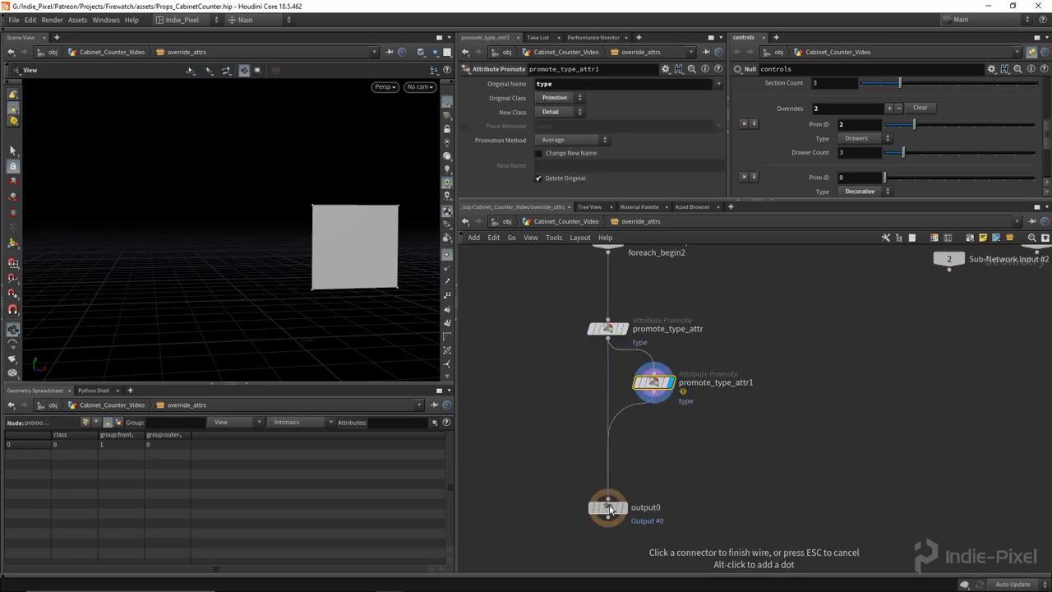
left_click(608, 499)
left_click_drag(654, 386, 609, 371)
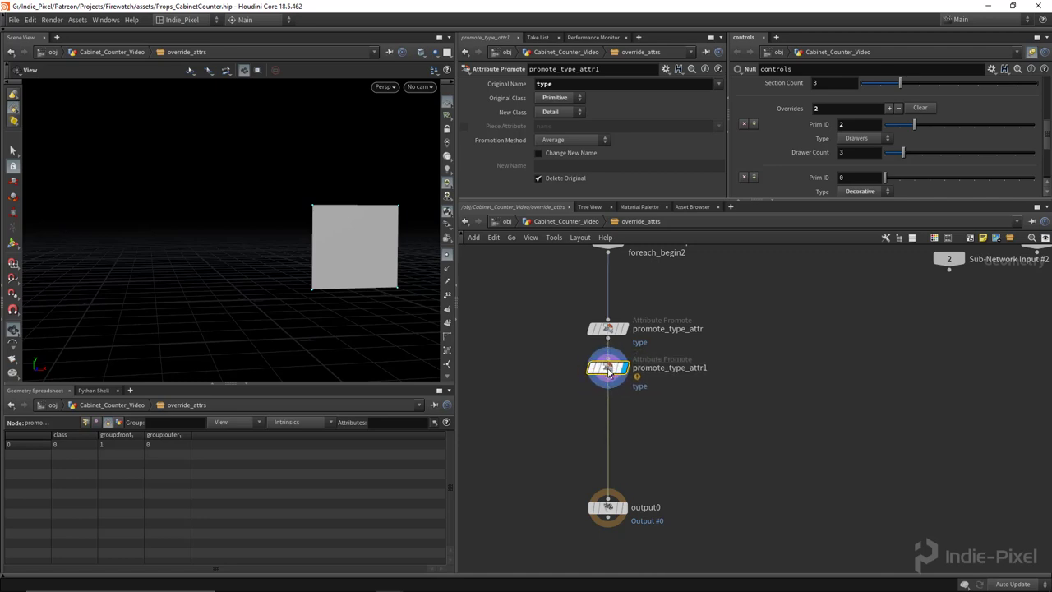
Rename the copied Attribute Promote node to promote_dcount_attr.
double_click(710, 366)
key("BackSpace")
key("Left")
key("Left")
key("Left")
key("Left")
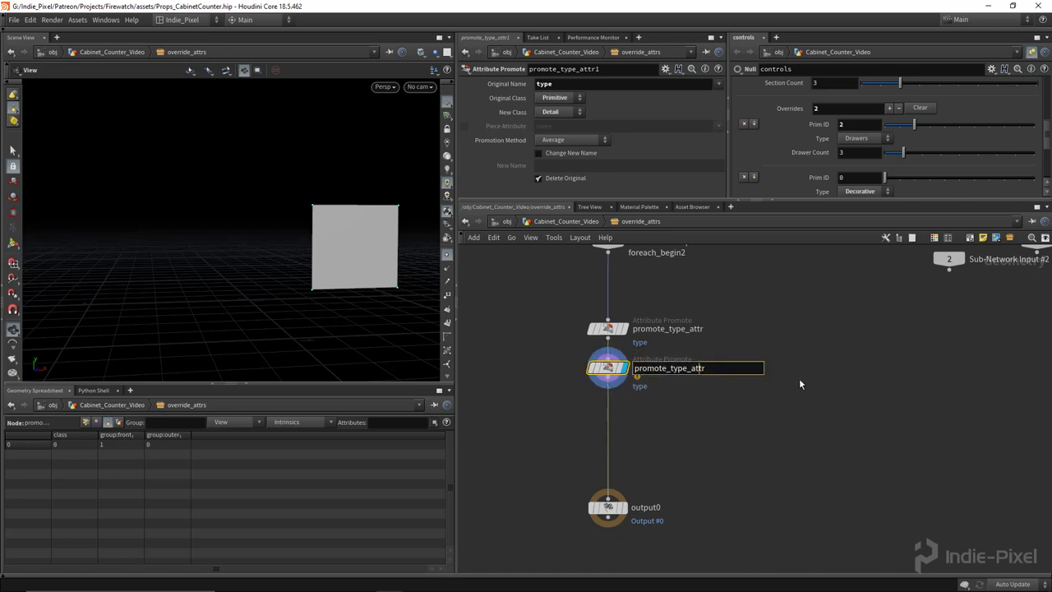
key("BackSpace")
key("BackSpace")
key("BackSpace")
key("BackSpace")
key("BackSpace")
type("dcount_")
key("Return")
left_click_drag(620, 367, 621, 364)
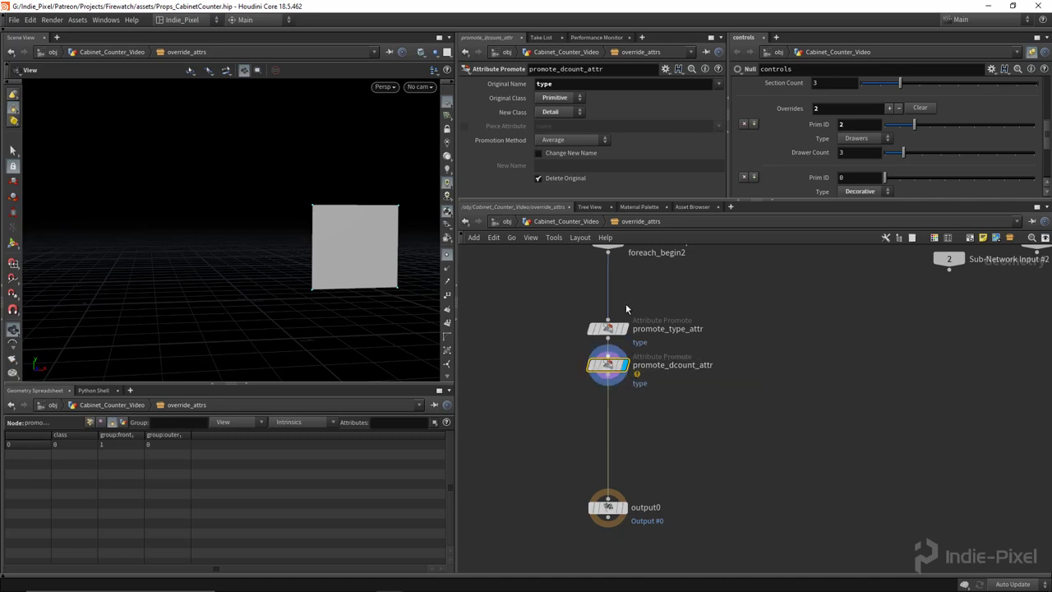
Set the display flag on output0 and replace promote_dcount_attr's Original Name with dCount.
left_click(655, 85)
key("BackSpace")
key("Return")
left_click_drag(786, 202, 785, 211)
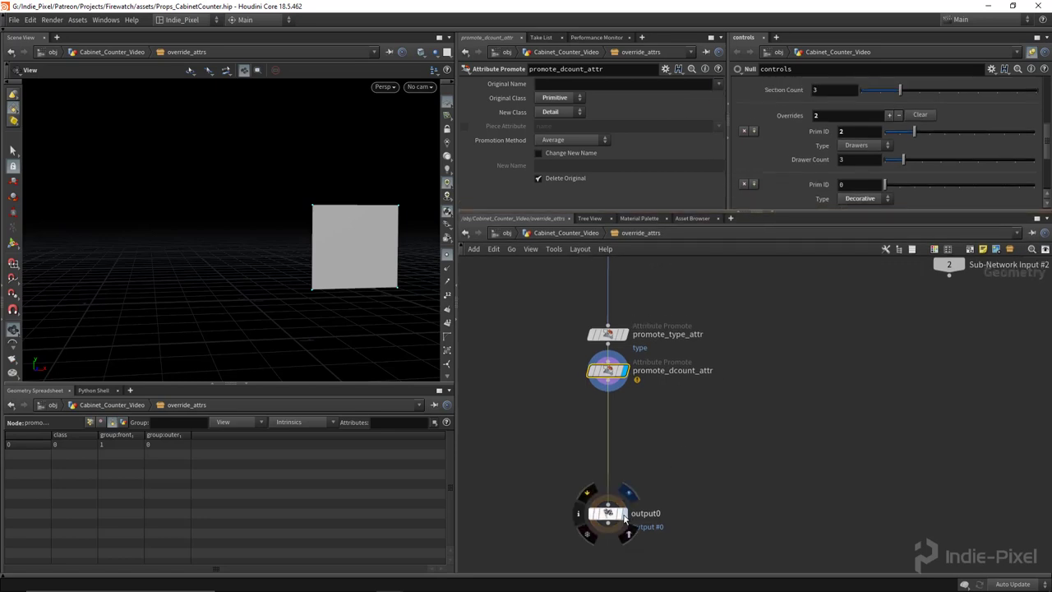
left_click(607, 507)
left_click(607, 370)
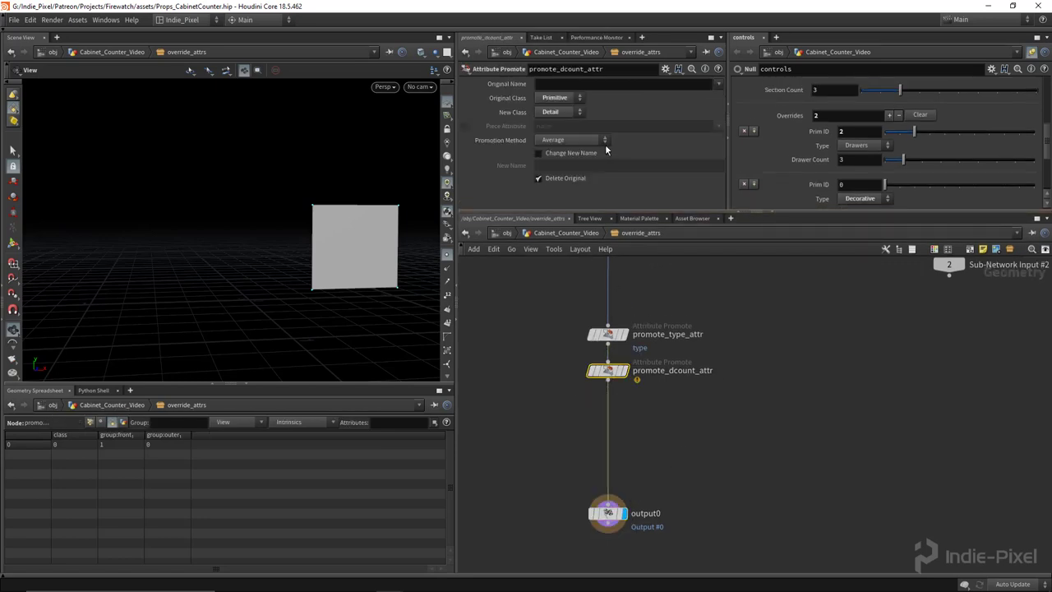
left_click(593, 85)
type("dCount")
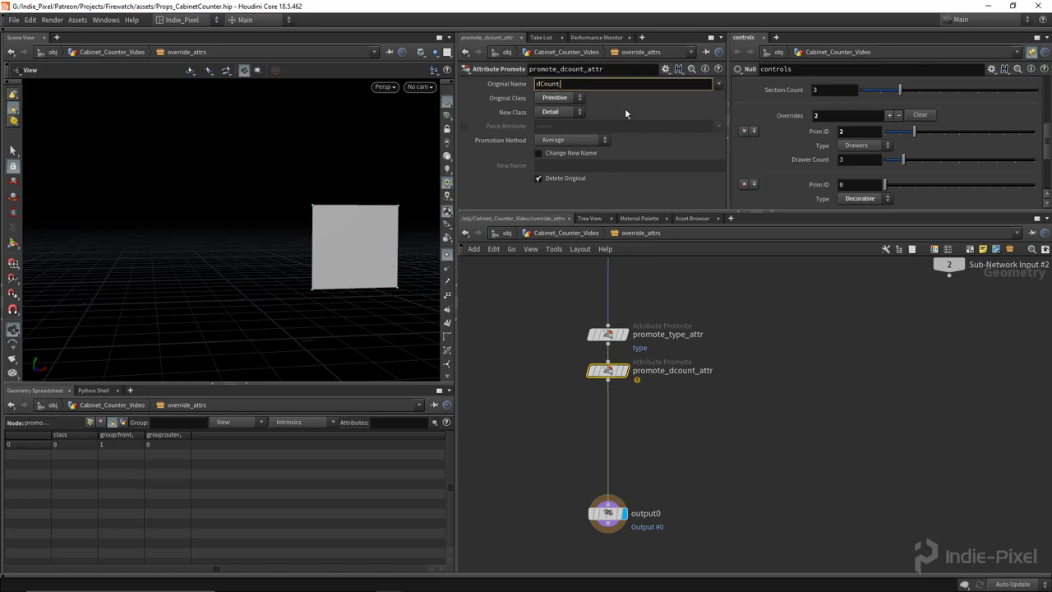
Commit dCount as promote_dcount_attr's Original Name, and leave and re-enter override_attrs to check the node's warning.
key("Return")
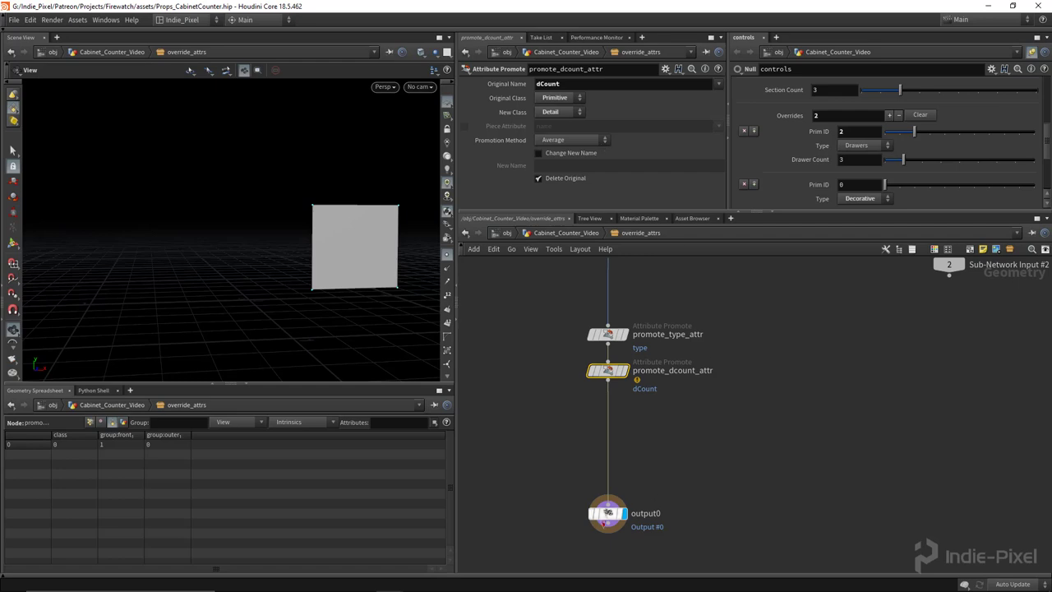
left_click(607, 513)
key("u")
scroll(706, 371, "down", 3)
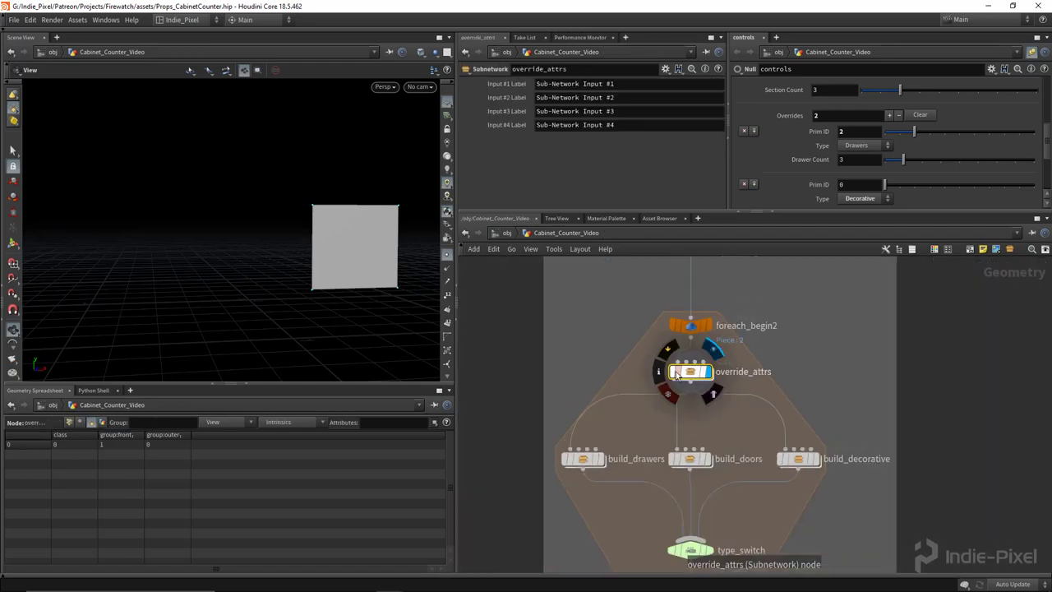
double_click(683, 371)
scroll(628, 378, "up", 5)
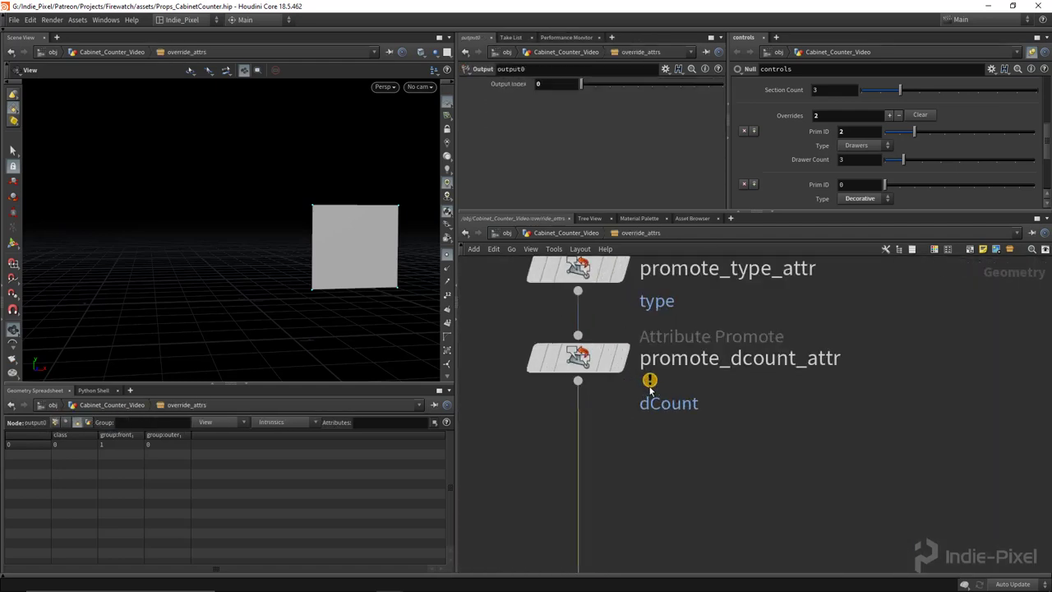
Return to the Cabinet_Counter_Video network and set the display flag on foreach_end2.
key("u")
scroll(718, 419, "down", 3)
scroll(728, 452, "up", 5)
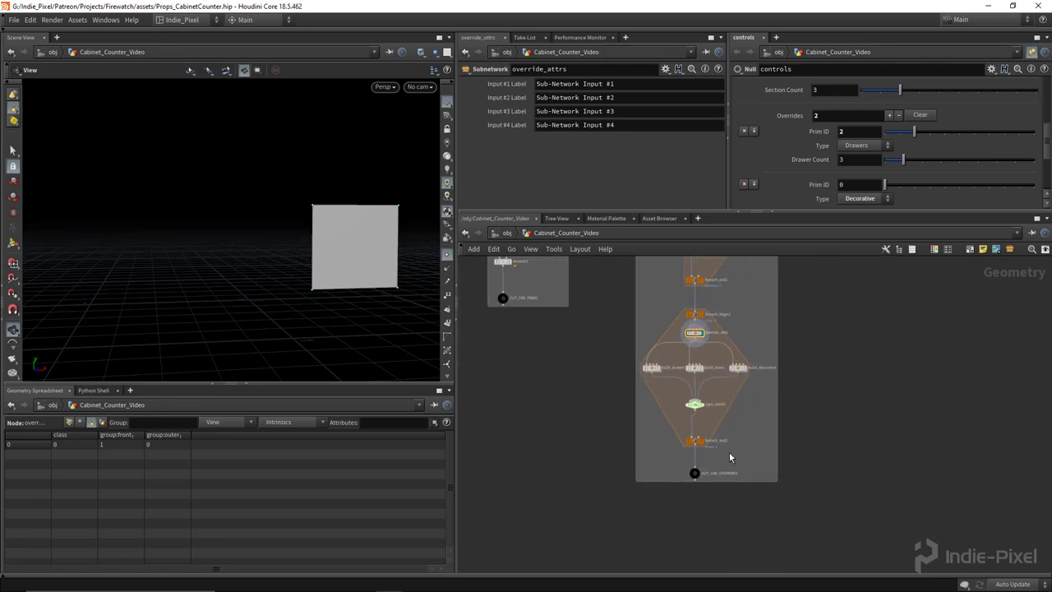
left_click(707, 419)
left_click(684, 421)
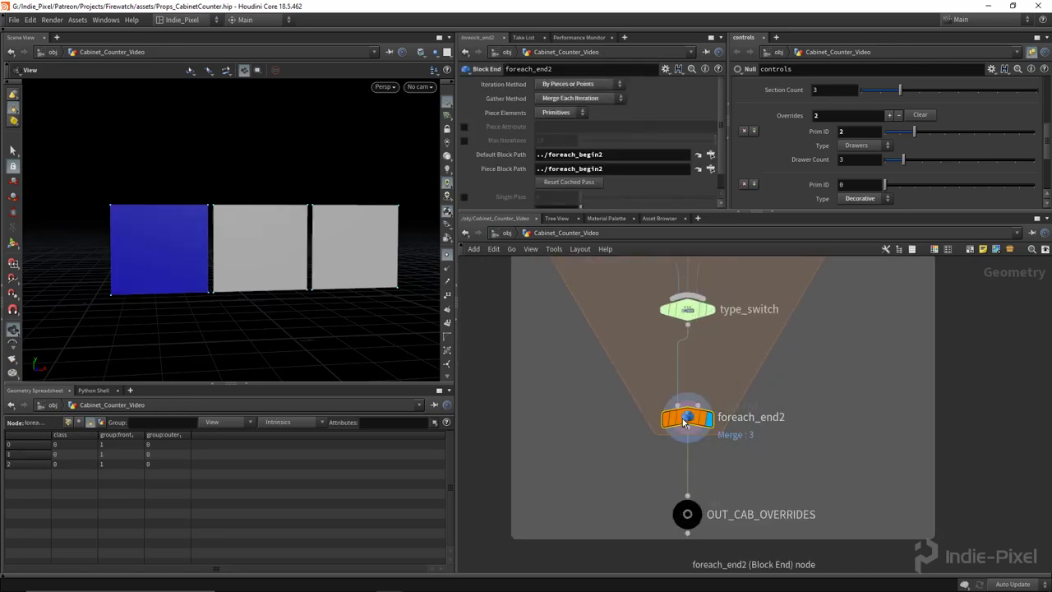
Inspect promote_dcount_attr's detail attributes in the Geometry Spreadsheet inside override_attrs, and return to the parent network.
scroll(684, 421, "down", 3)
scroll(704, 388, "up", 5)
left_click(704, 387)
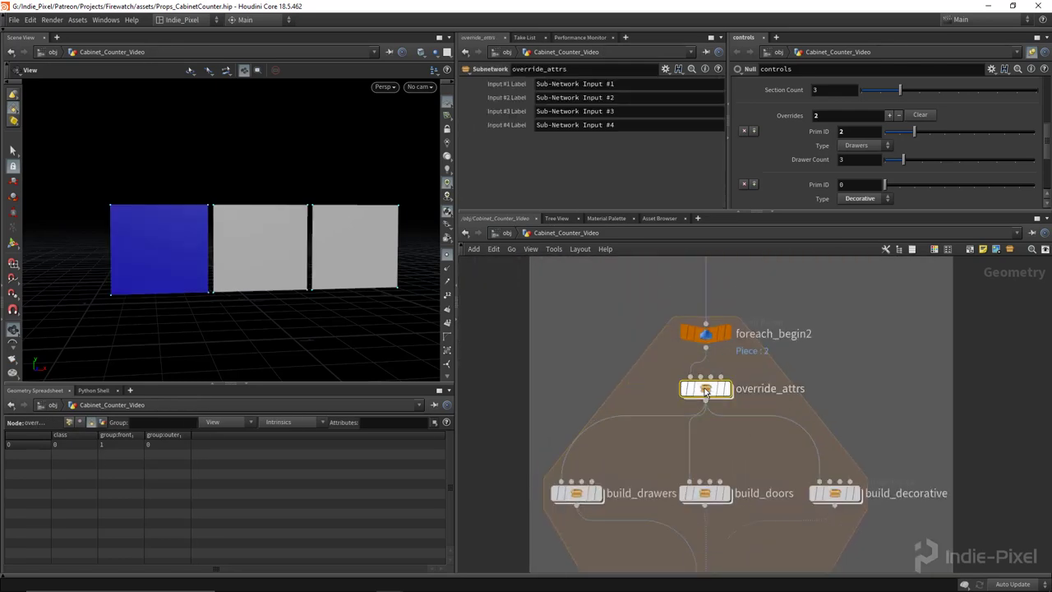
double_click(704, 388)
left_click(651, 389)
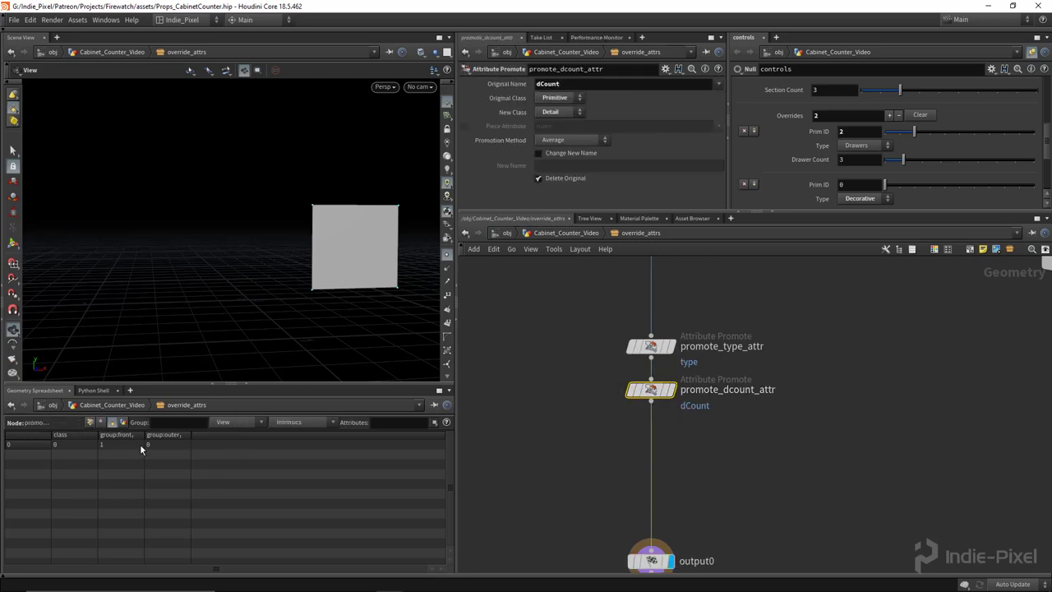
left_click(123, 421)
key("u")
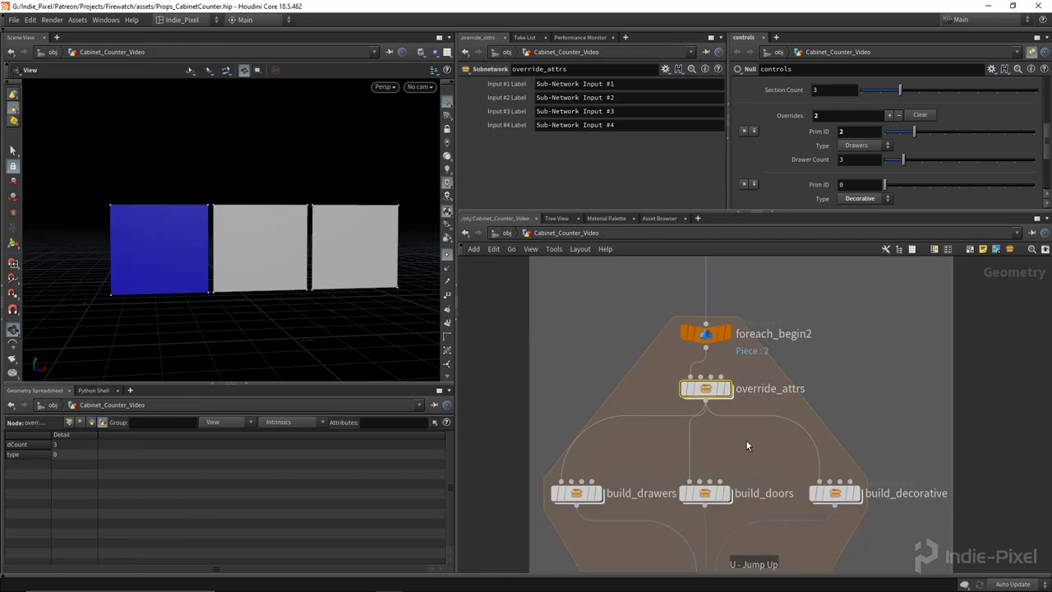
Inside build_drawers, set resample1's Segments to the expression detail(0, "dCount", 0).
scroll(698, 418, "up", 5)
left_click(675, 394)
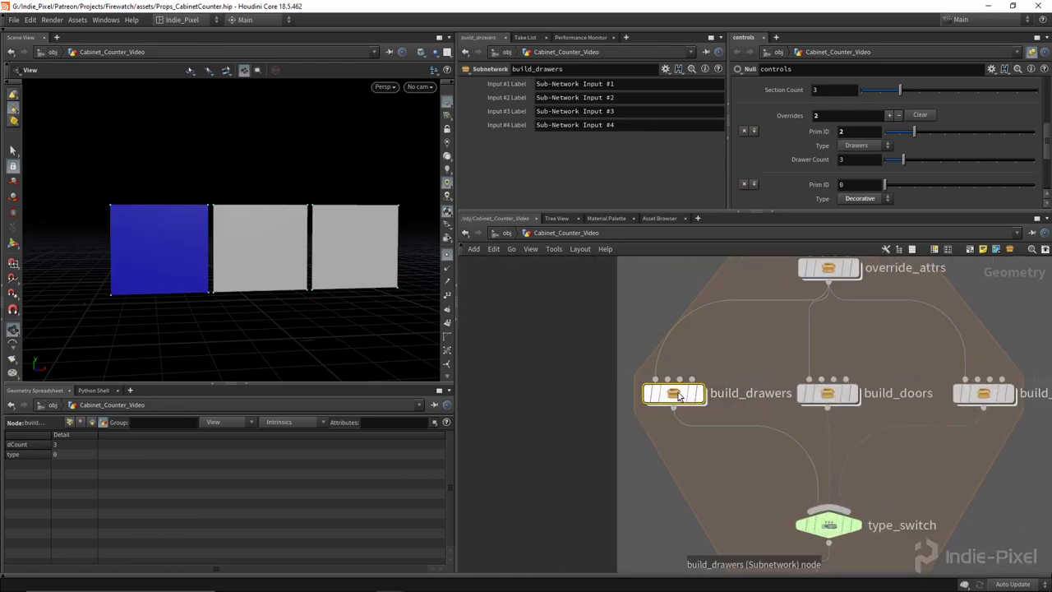
mouse_move(675, 395)
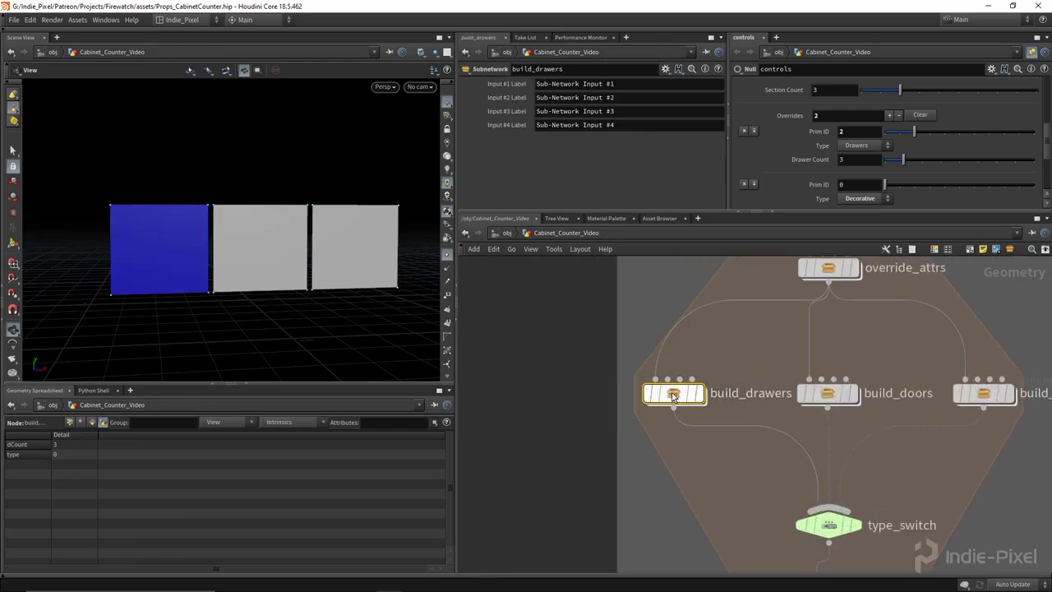
double_click(672, 395)
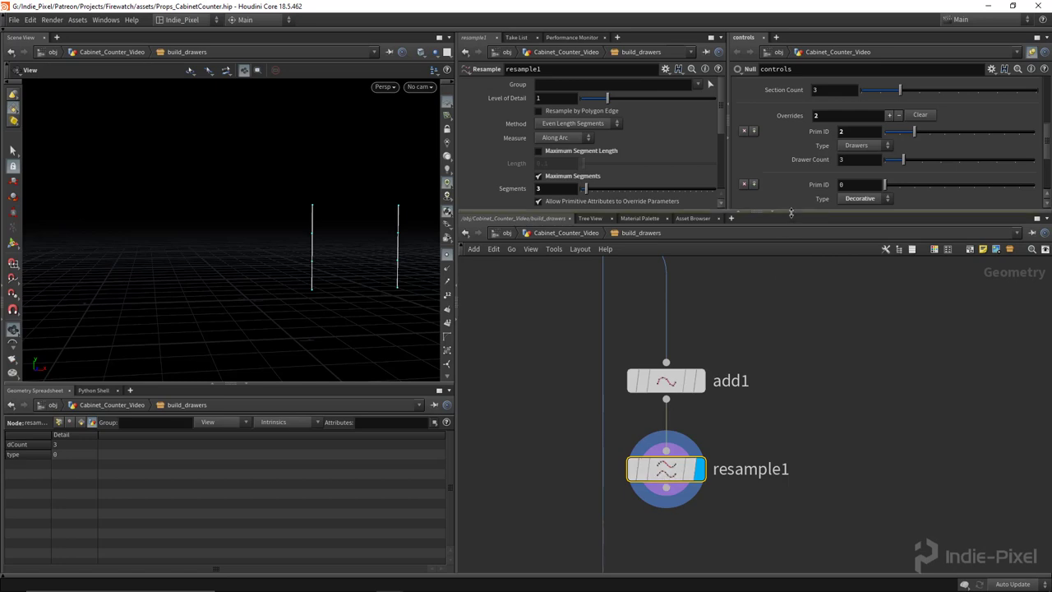
left_click_drag(782, 212, 781, 230)
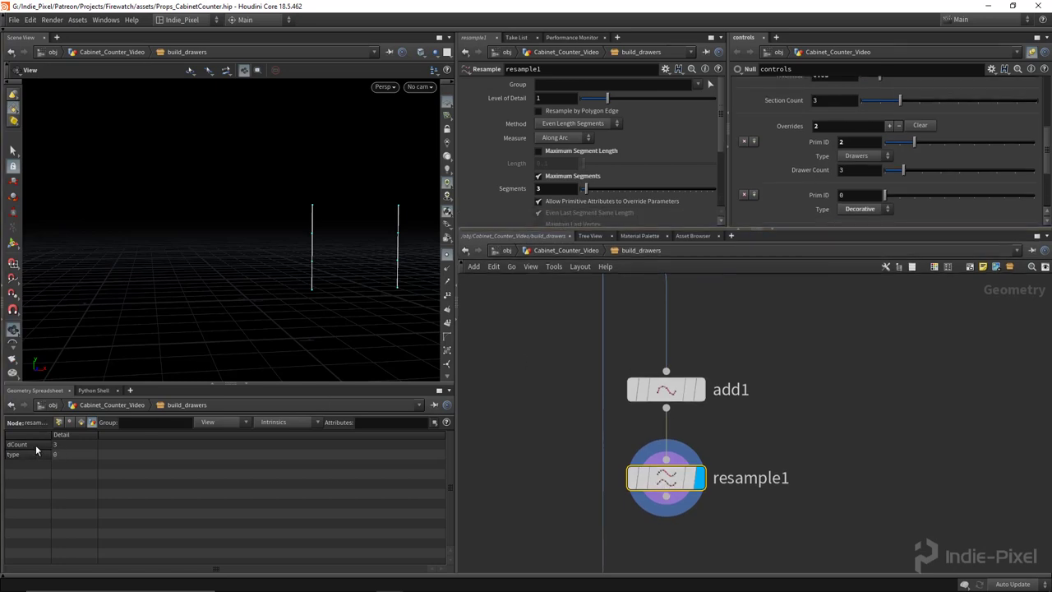
left_click(542, 189)
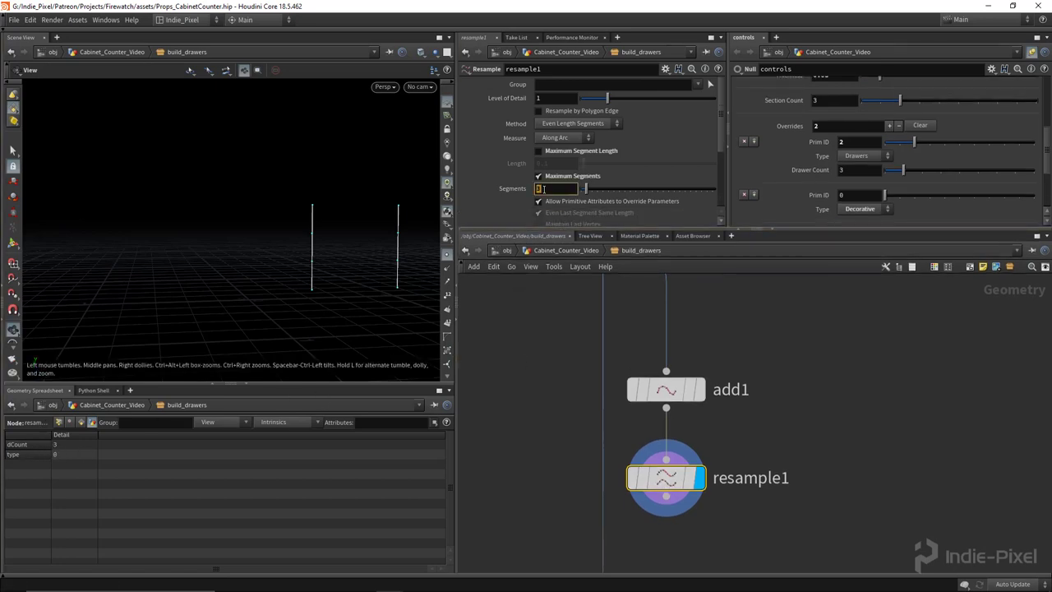
type("detail()")
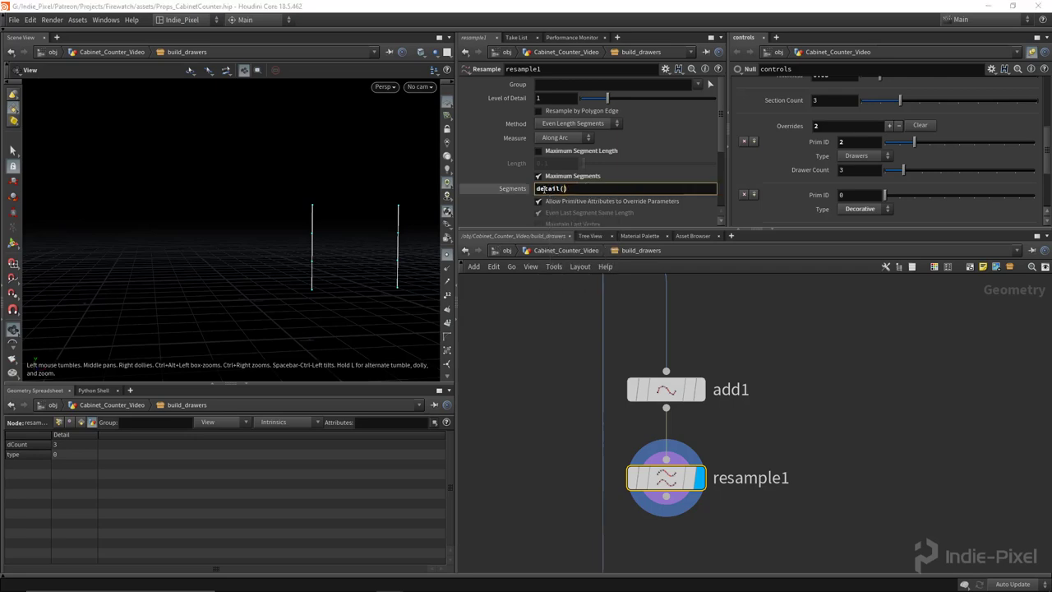
type("0, ")
type("dCount")
type(", 0")
key("Return")
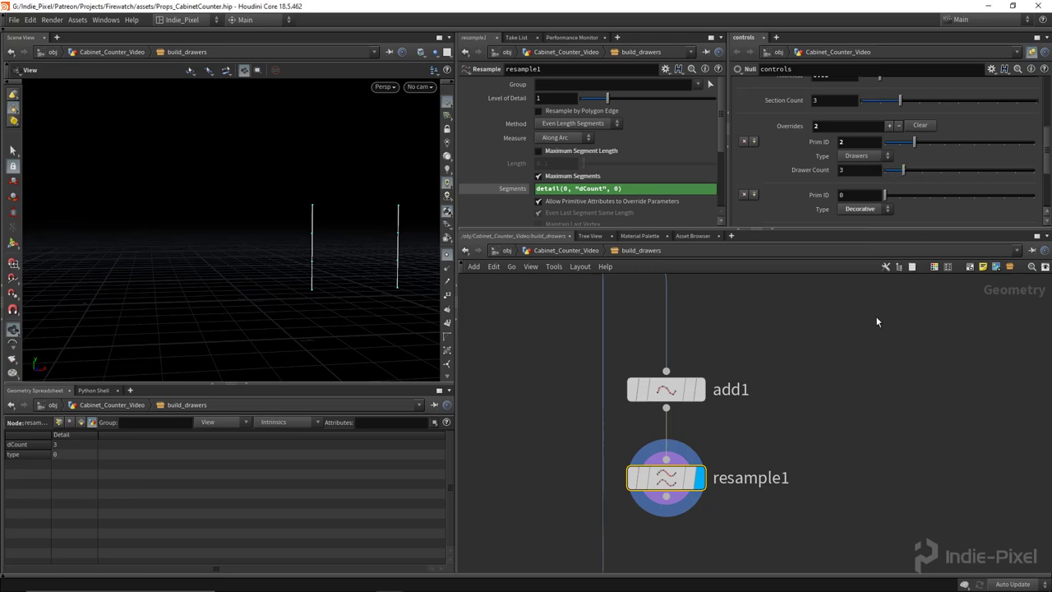
Wire resample1 into output0, align add1 and resample1 beneath prim_in, and set the display flag on output0.
middle_click_drag(741, 511, 741, 386)
scroll(741, 386, "down", 3)
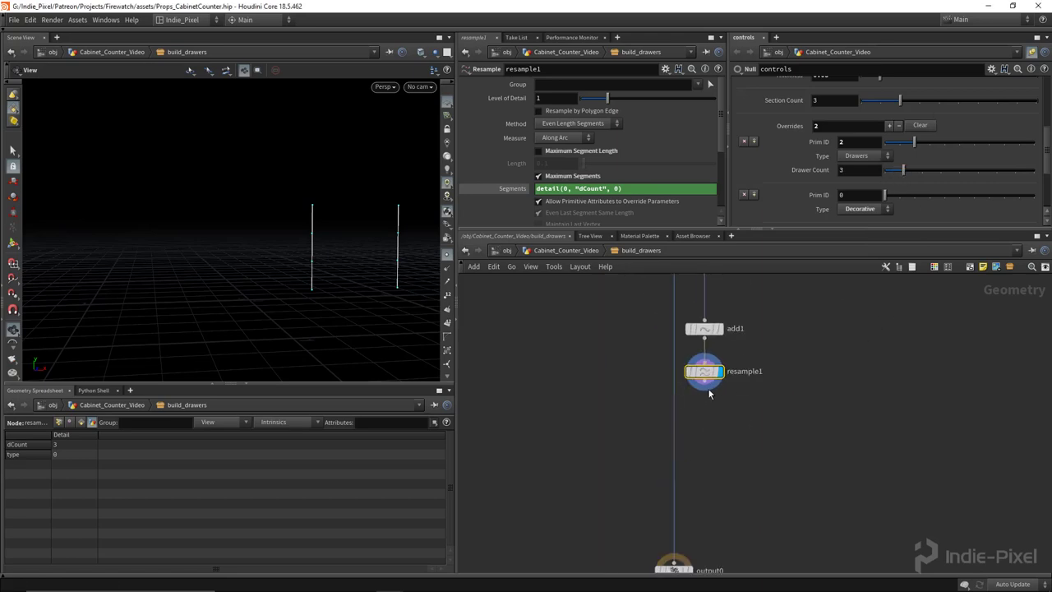
left_click(704, 381)
left_click(674, 562)
middle_click_drag(731, 425, 721, 465)
left_click_drag(711, 389, 665, 376, "shift")
middle_click_drag(728, 480, 689, 437)
scroll(727, 428, "down", 1)
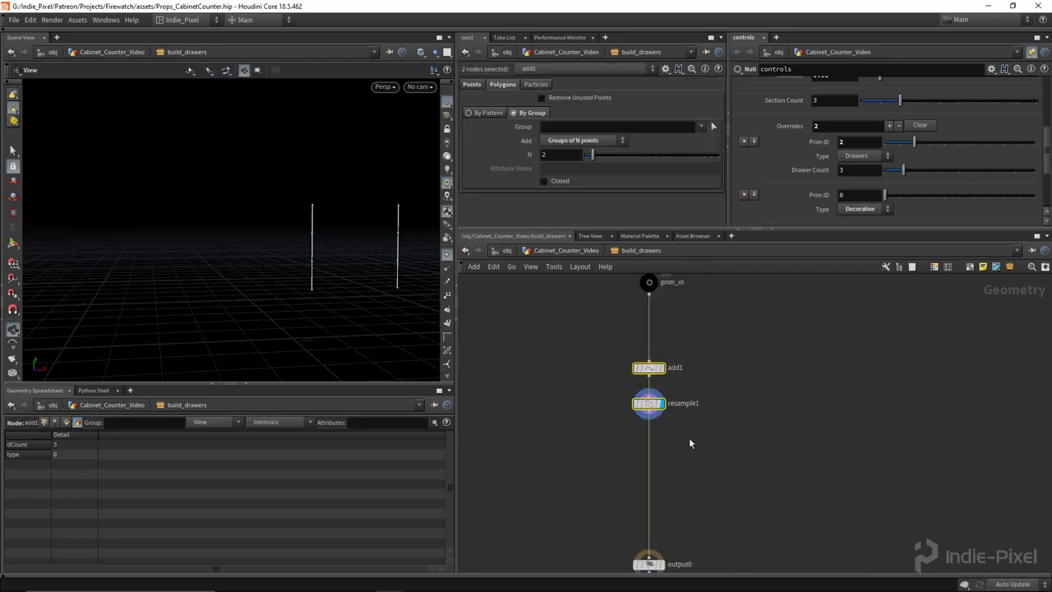
middle_click_drag(672, 513, 674, 443)
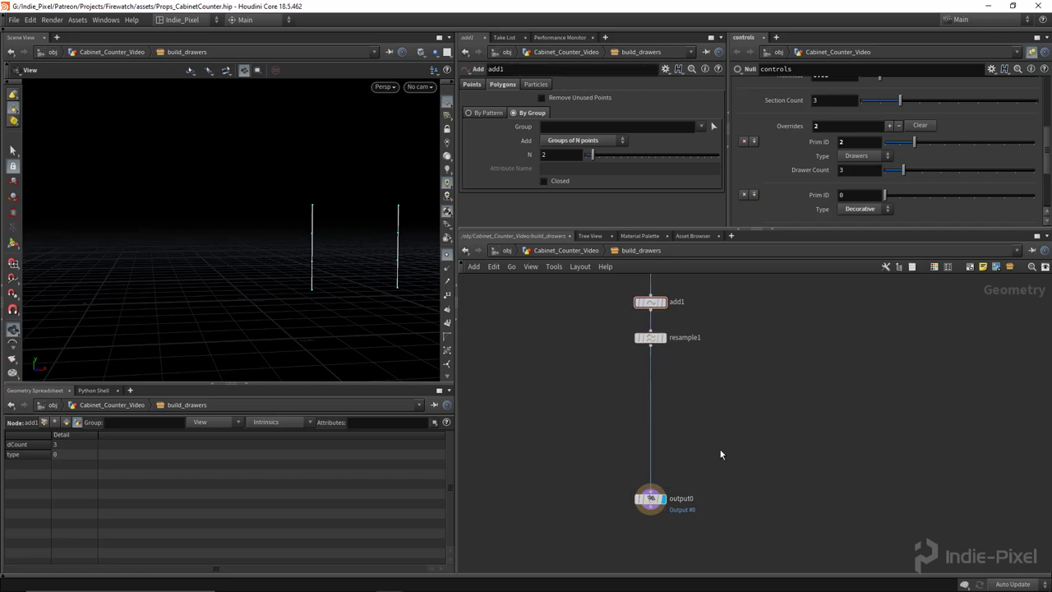
Return to the parent network, display OUT_CAB_OVERRIDES and examine the drawer edge lines of each cabinet section.
key("u")
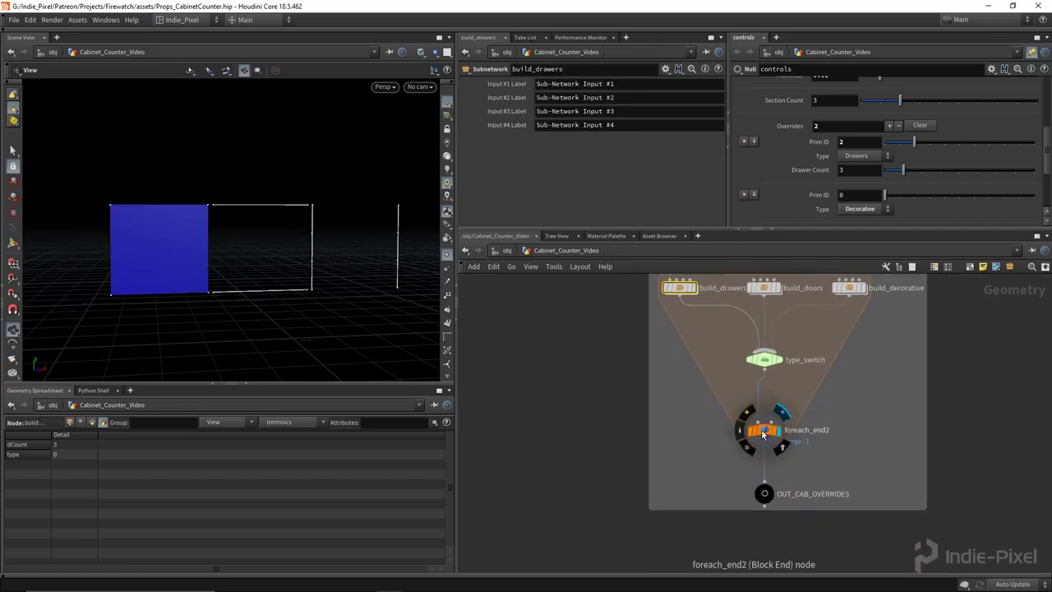
scroll(764, 424, "up", 4)
left_click(763, 429)
middle_click_drag(790, 523, 775, 402)
left_click(763, 441)
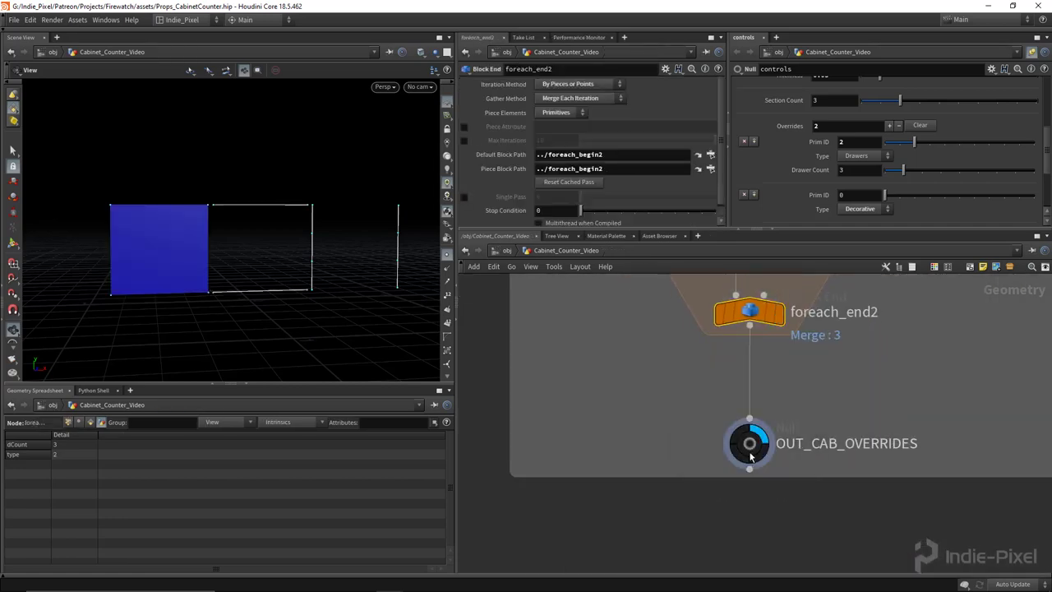
left_click_drag(277, 255, 279, 217)
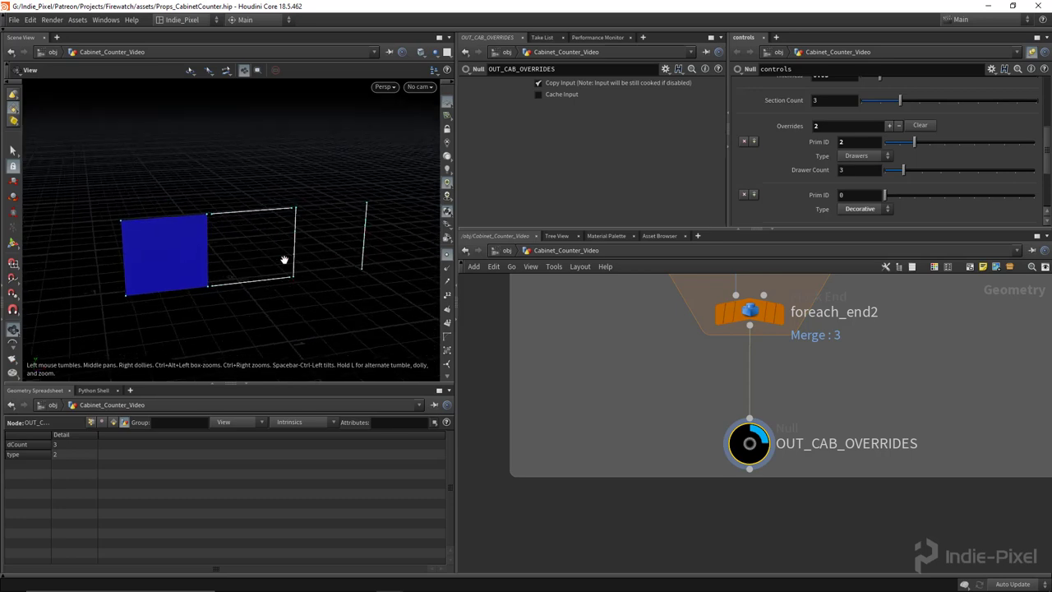
left_click_drag(270, 265, 282, 263)
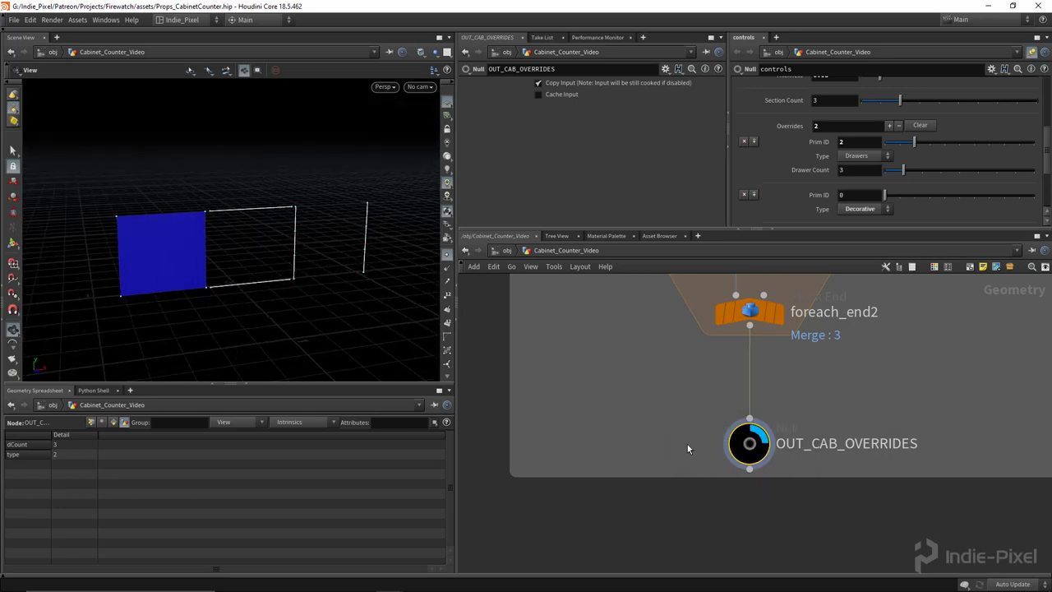
right_click(259, 279)
left_click(843, 449)
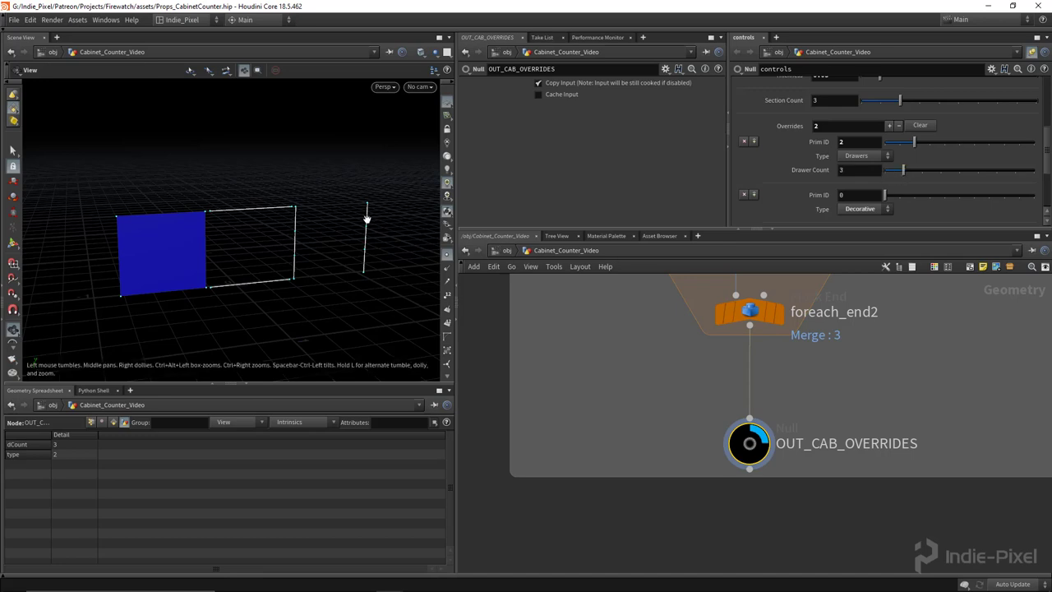
left_click_drag(367, 218, 531, 220)
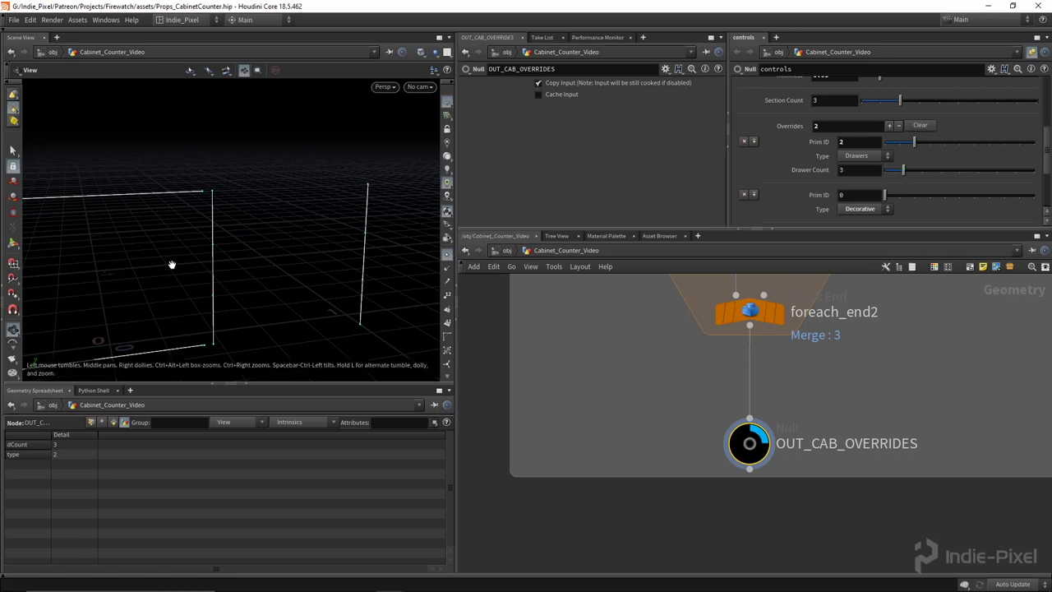
left_click_drag(172, 263, 249, 304)
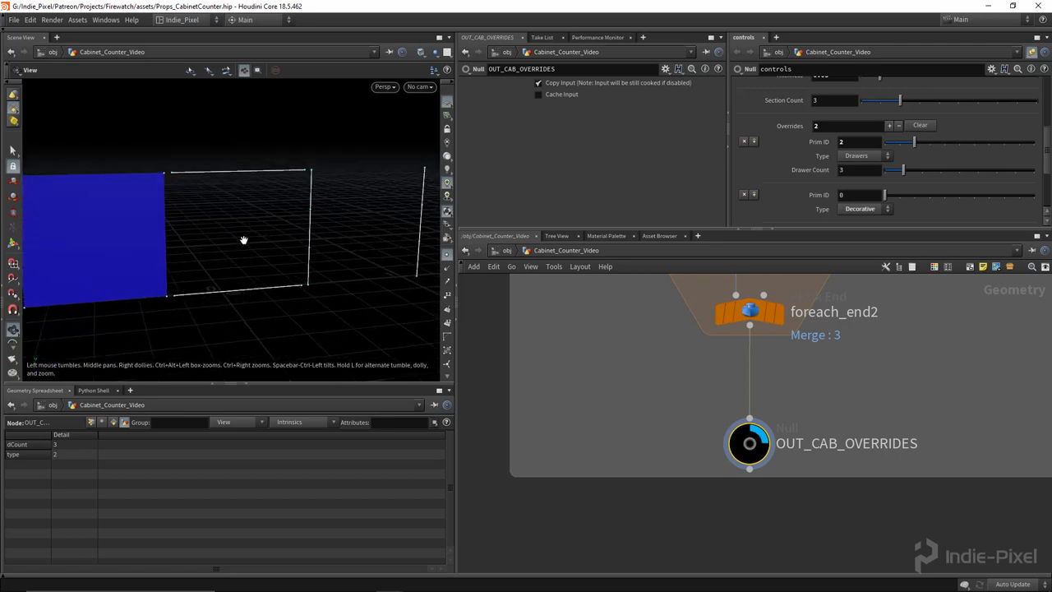
Enable Single Pass on foreach_end2 and set it to 1.
scroll(653, 349, "down", 2)
middle_click_drag(652, 351, 647, 440)
scroll(655, 437, "down", 2)
left_click(693, 421)
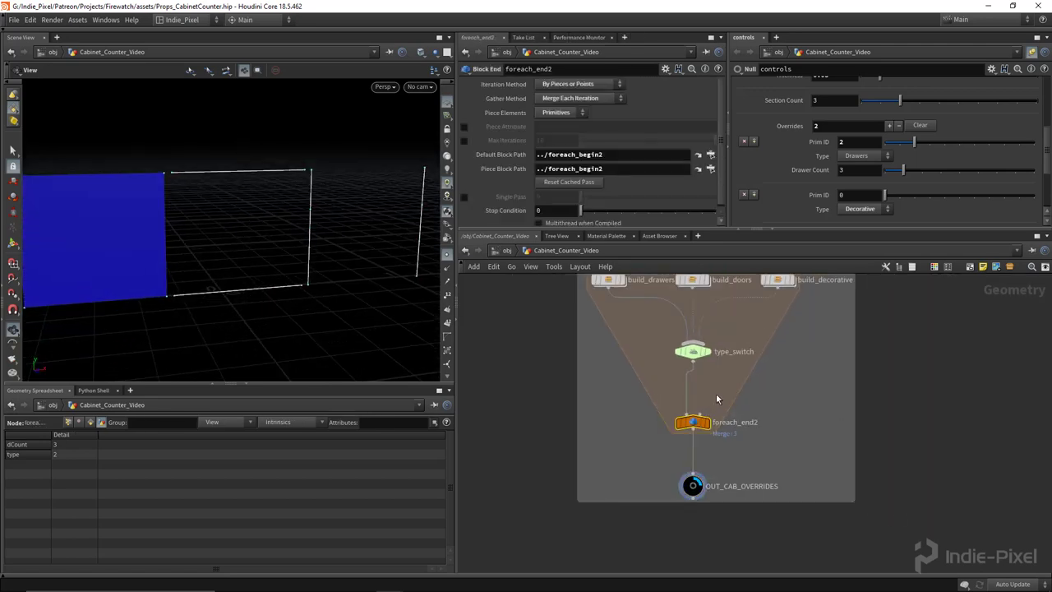
scroll(609, 195, "down", 1)
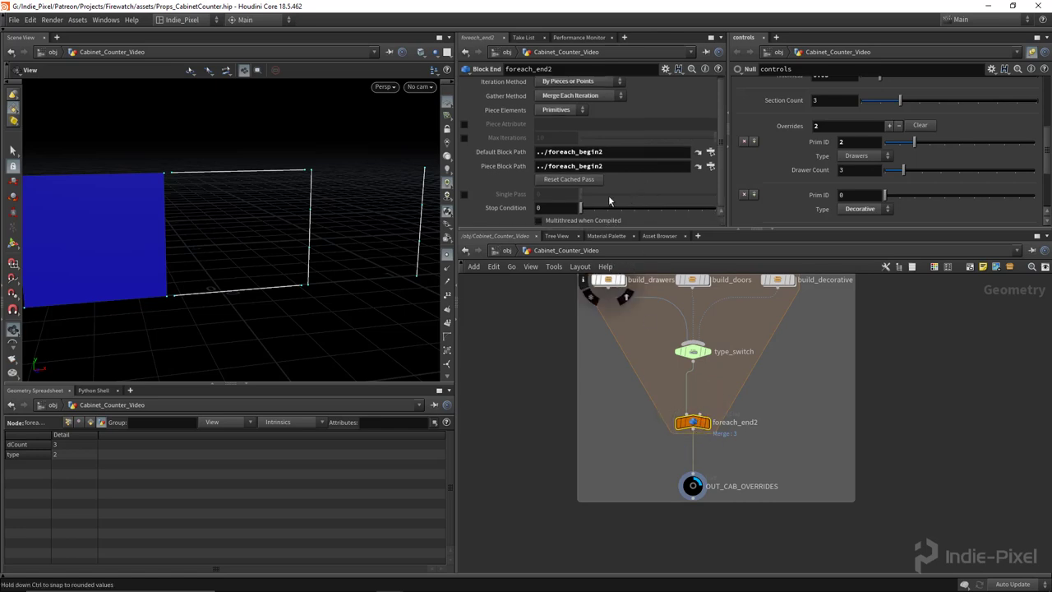
left_click(464, 194)
left_click_drag(584, 195, 590, 197)
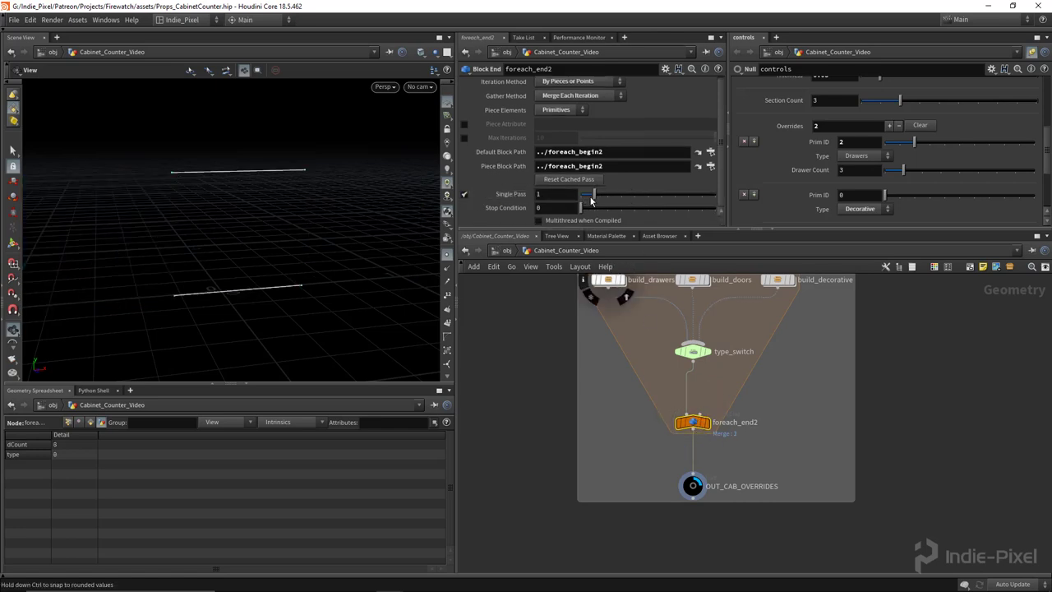
Enter build_drawers, display prim_in and turn on point numbers in the viewport.
scroll(732, 384, "down", 3)
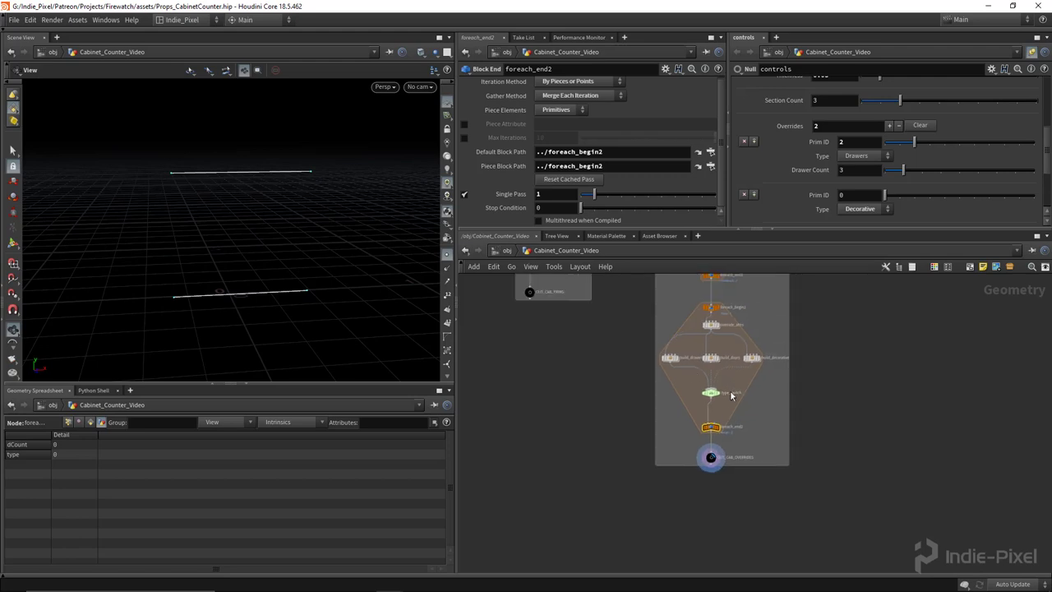
scroll(657, 356, "up", 5)
double_click(650, 355)
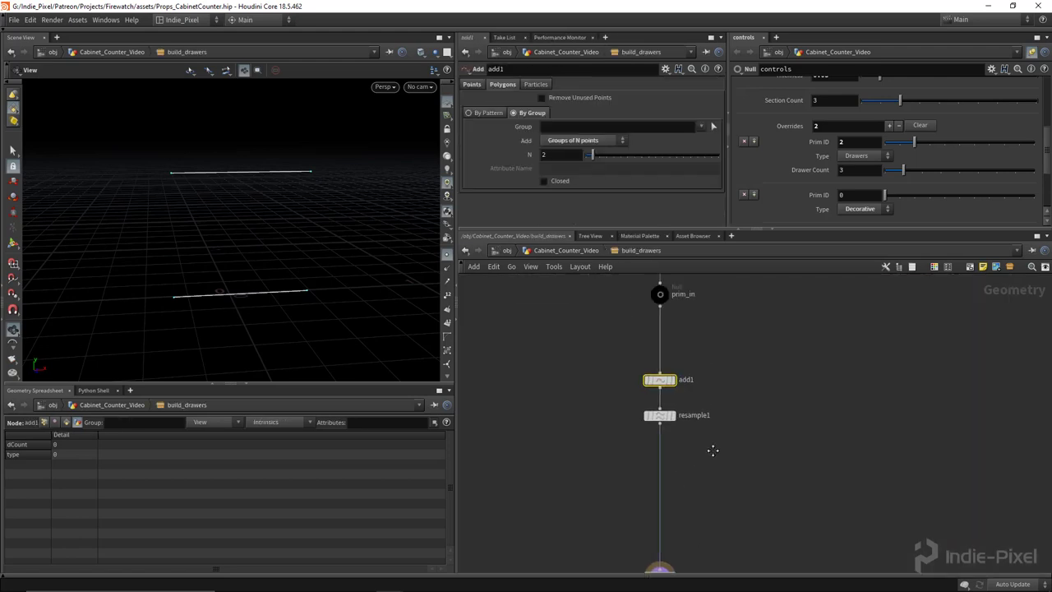
scroll(659, 321, "up", 3)
left_click(677, 300)
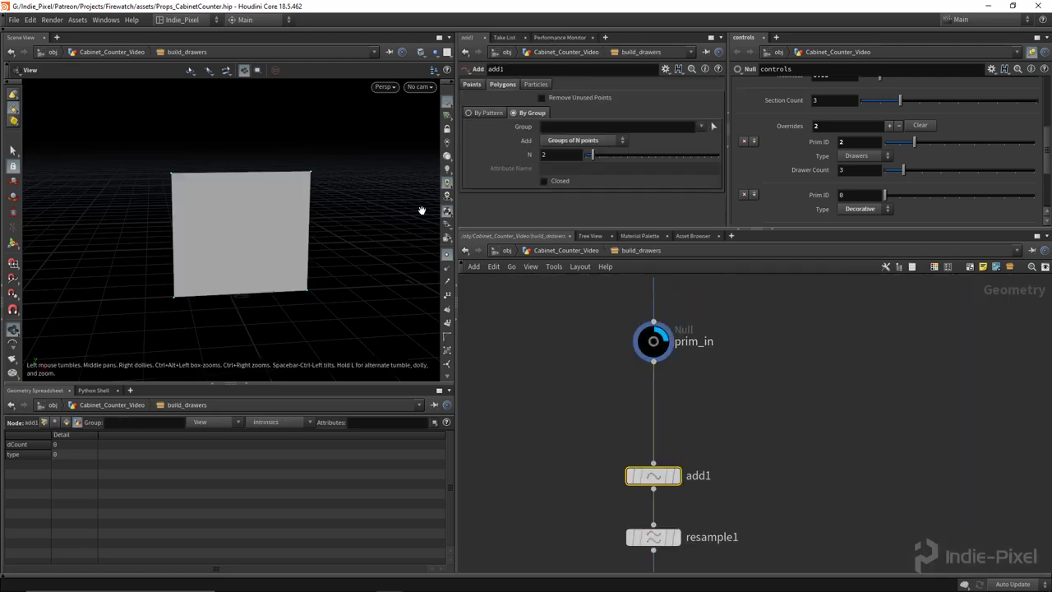
left_click(447, 295)
left_click_drag(286, 253, 246, 285)
right_click_drag(247, 284, 275, 290)
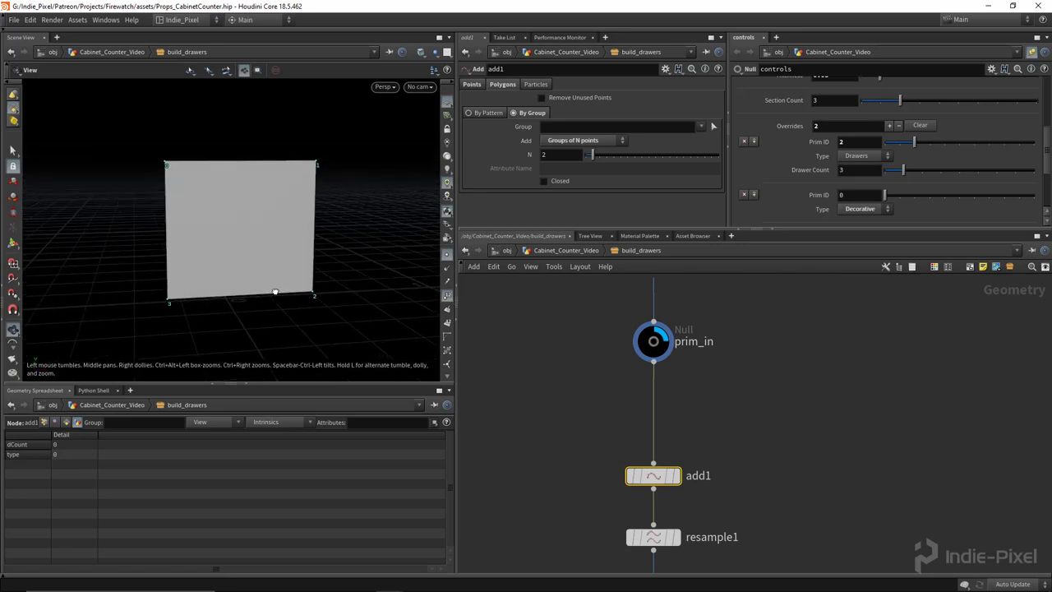
Display add1 and examine which point numbers its lines connect.
left_click(674, 475)
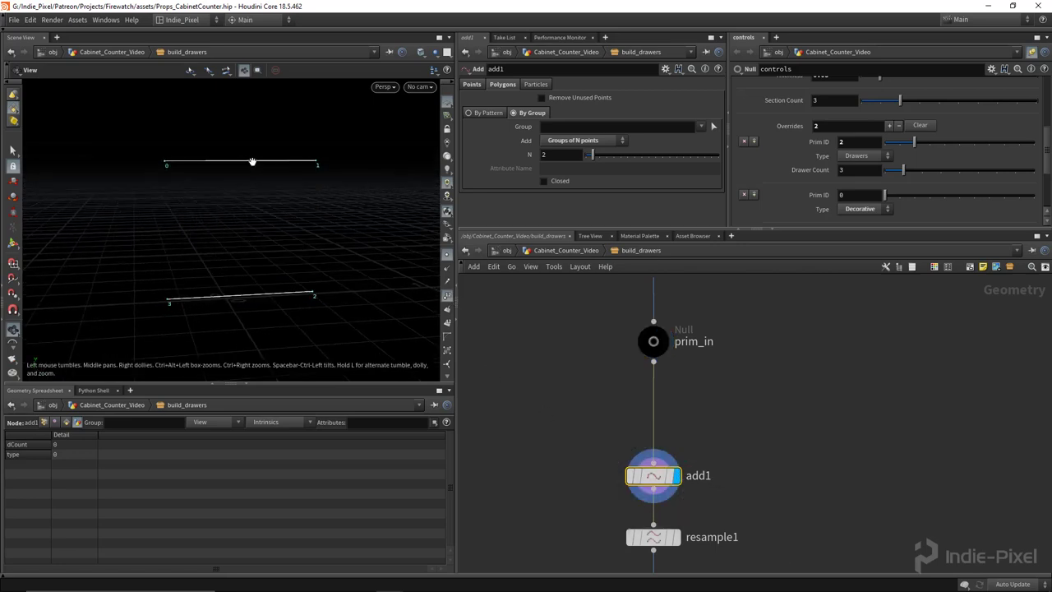
scroll(765, 424, "down", 2)
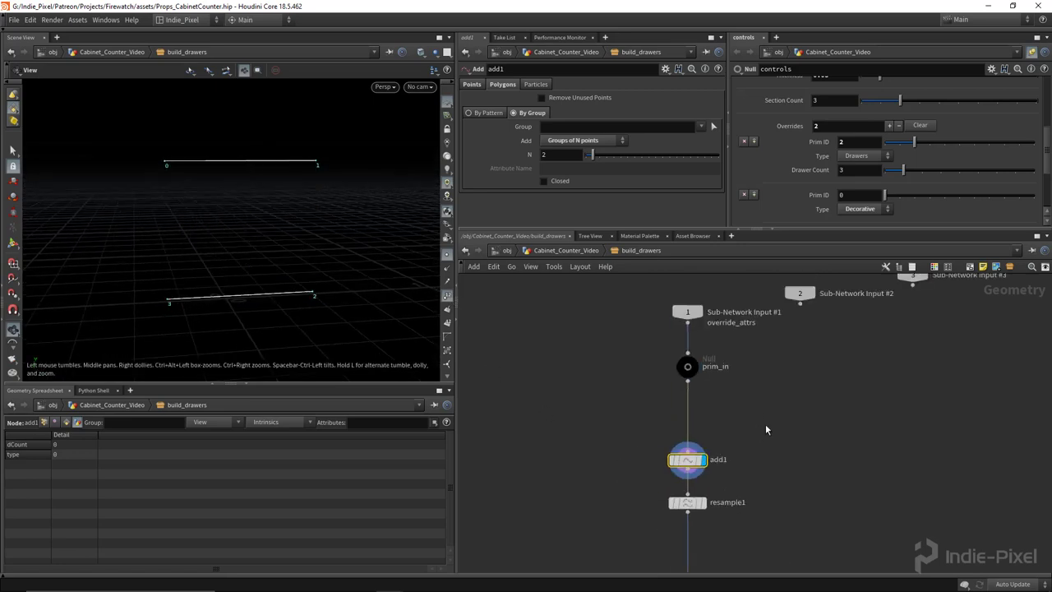
left_click_drag(345, 237, 292, 174)
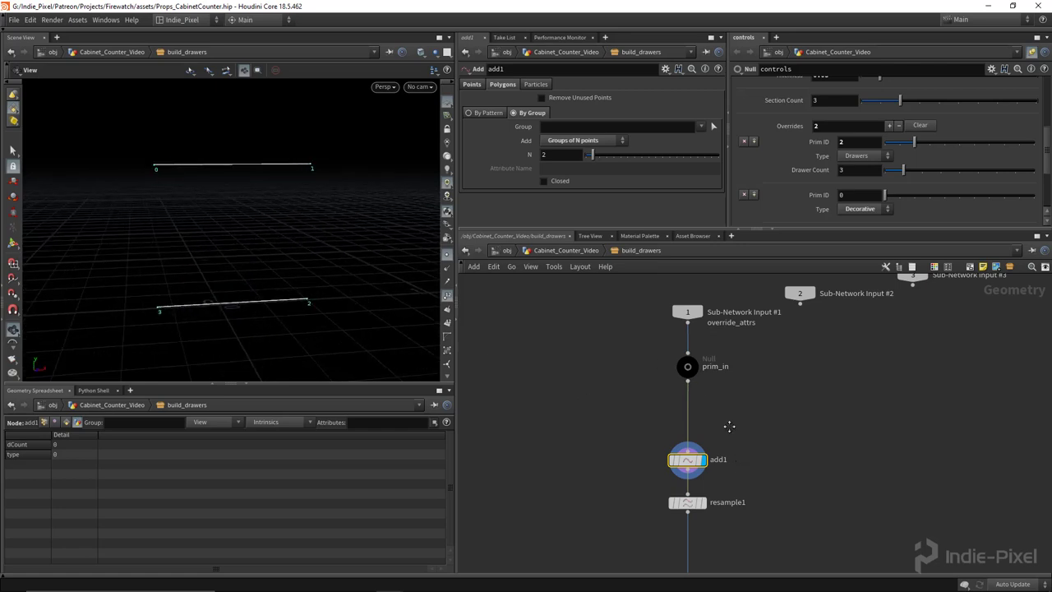
Insert a Sort node between prim_in and add1 and set its Point Sort to By X.
middle_click_drag(728, 426, 719, 371)
left_click(712, 370)
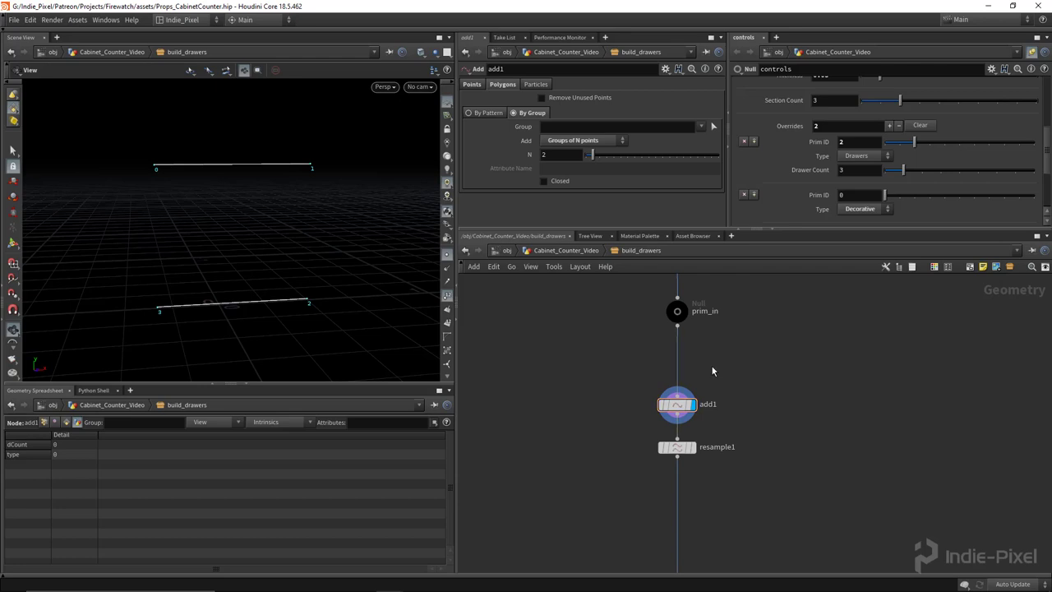
key("Tab")
key("Return")
left_click(711, 371)
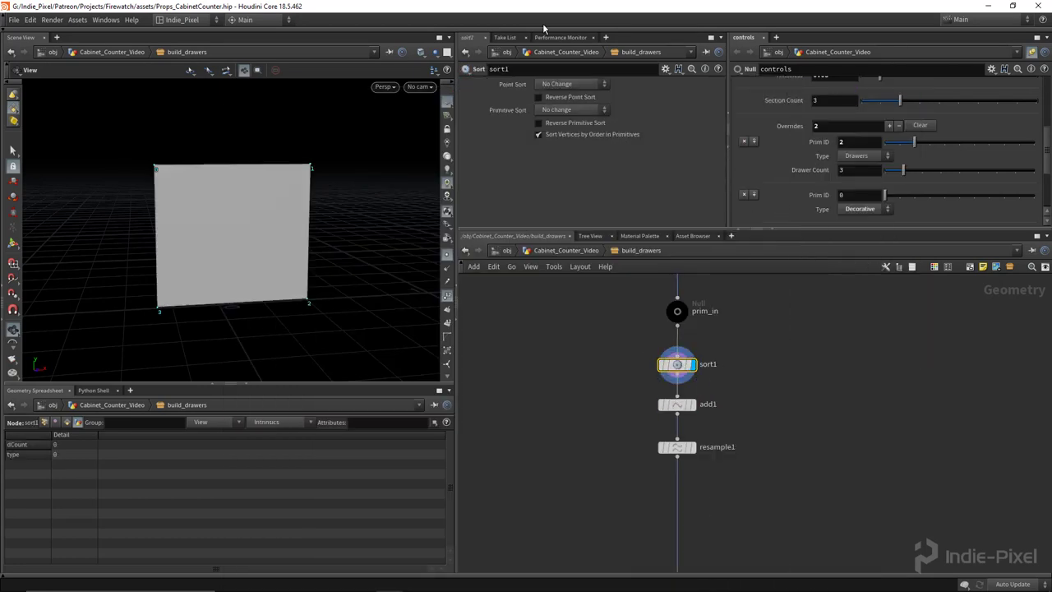
left_click(574, 85)
left_click(558, 120)
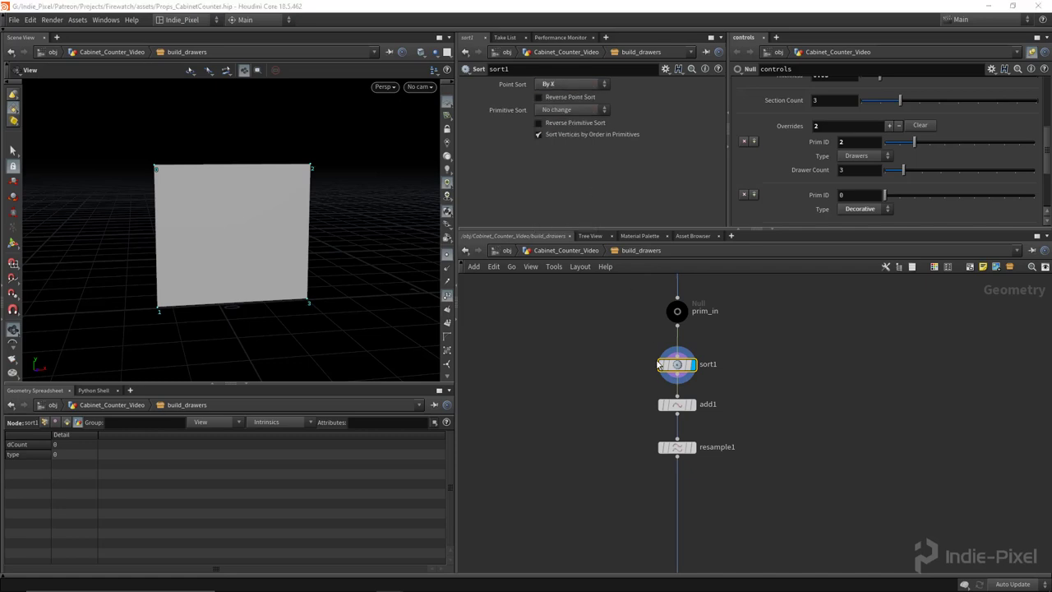
Display add1 and resample1 to check the sorted edge lines, and set the display flag on output0.
left_click(695, 415)
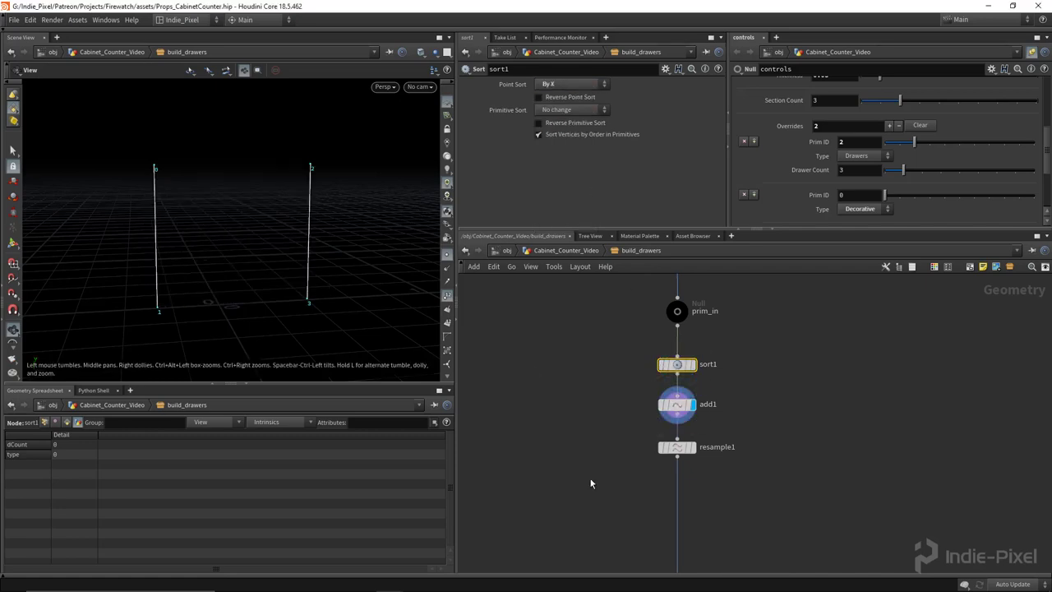
left_click(692, 447)
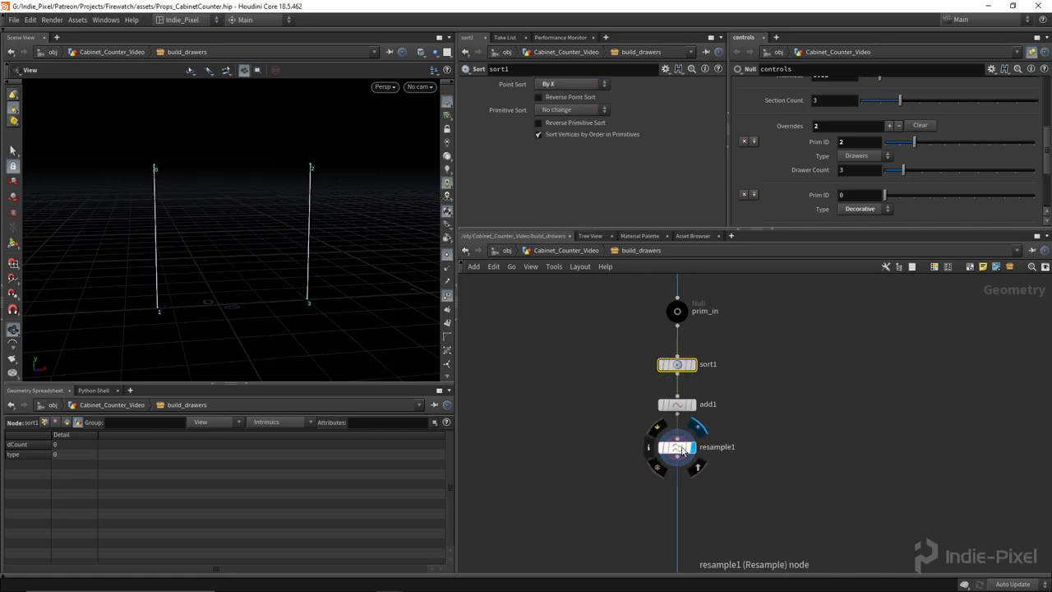
left_click(679, 452)
middle_click_drag(718, 534, 723, 357)
left_click(700, 472)
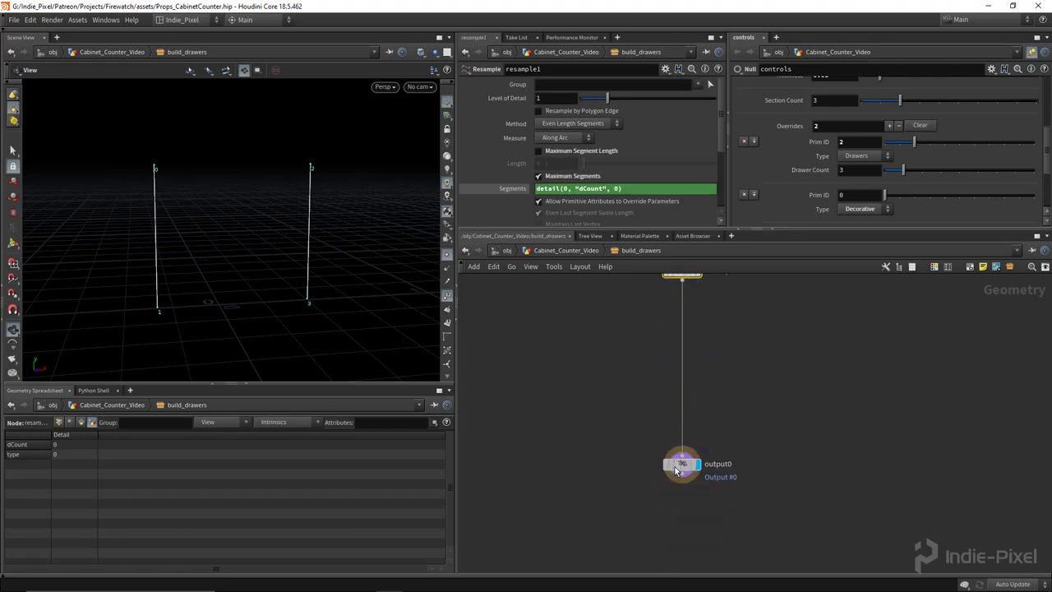
Return to the parent network, display foreach_end2 and turn off its Single Pass.
key("u")
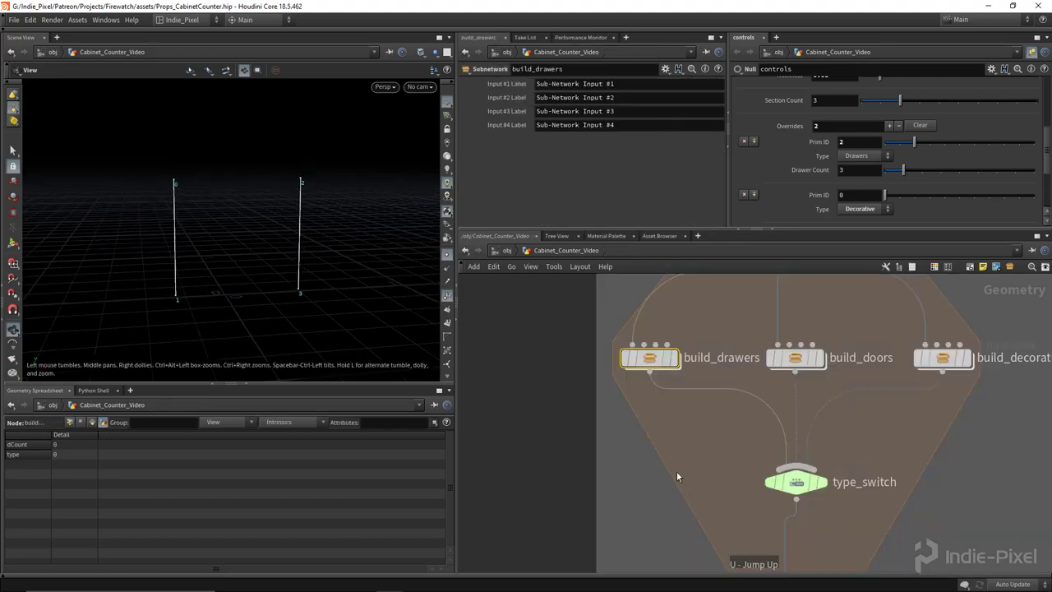
scroll(718, 455, "down", 3)
middle_click_drag(822, 568, 789, 476)
scroll(746, 438, "up", 3)
left_click(724, 444)
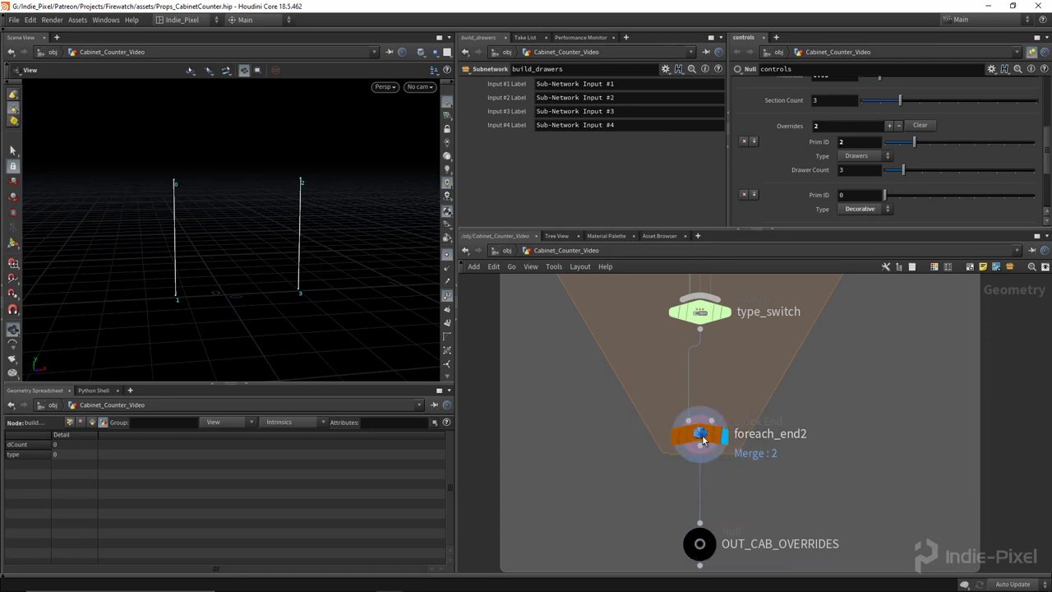
left_click(464, 194)
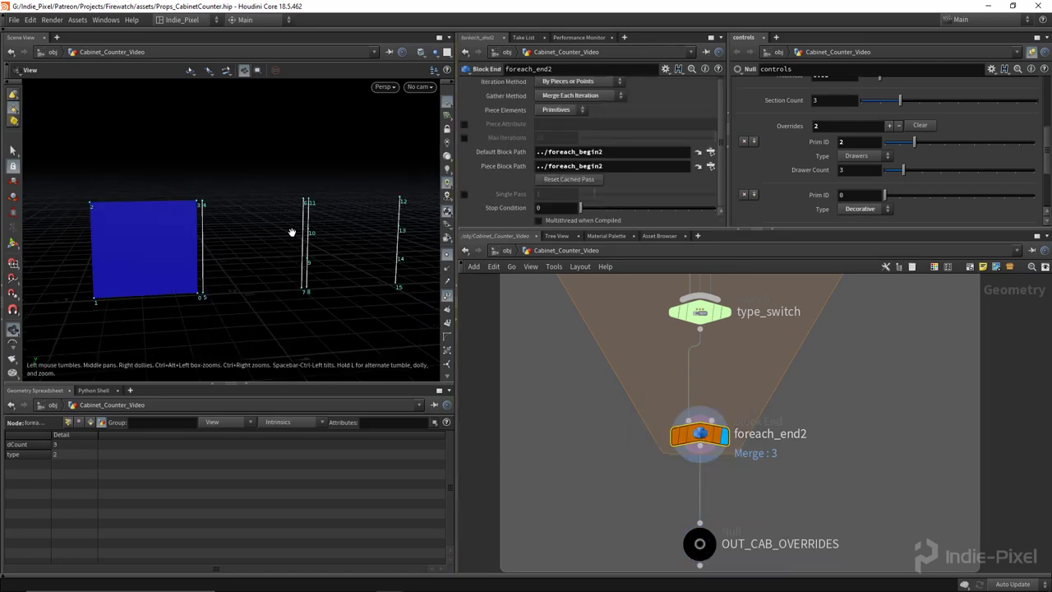
Turn off point numbers in the viewport and examine the edge lines of all cabinet sections.
mouse_move(313, 230)
left_mouse_down()
mouse_move(269, 264)
mouse_move(266, 246)
mouse_move(295, 230)
left_mouse_up()
right_click_drag(246, 244, 325, 261)
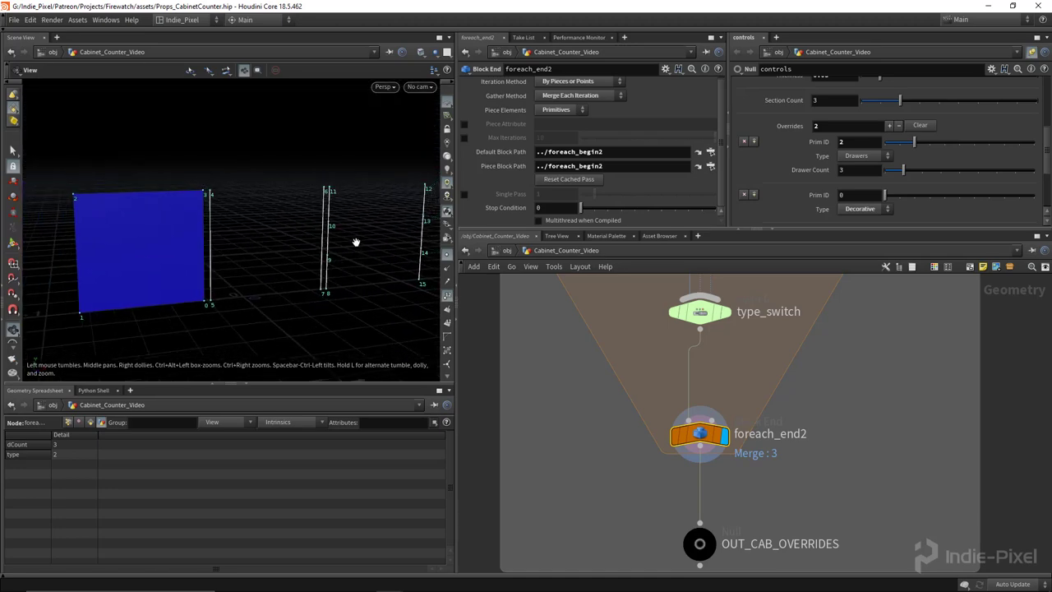
left_click(447, 295)
middle_click_drag(360, 240, 331, 242)
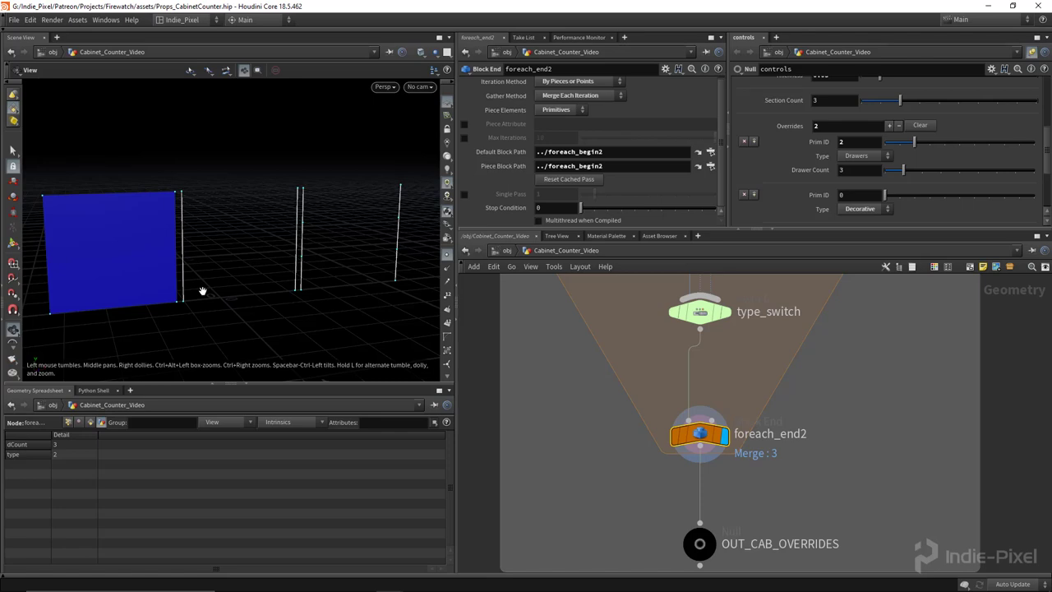
right_click_drag(252, 254, 303, 212)
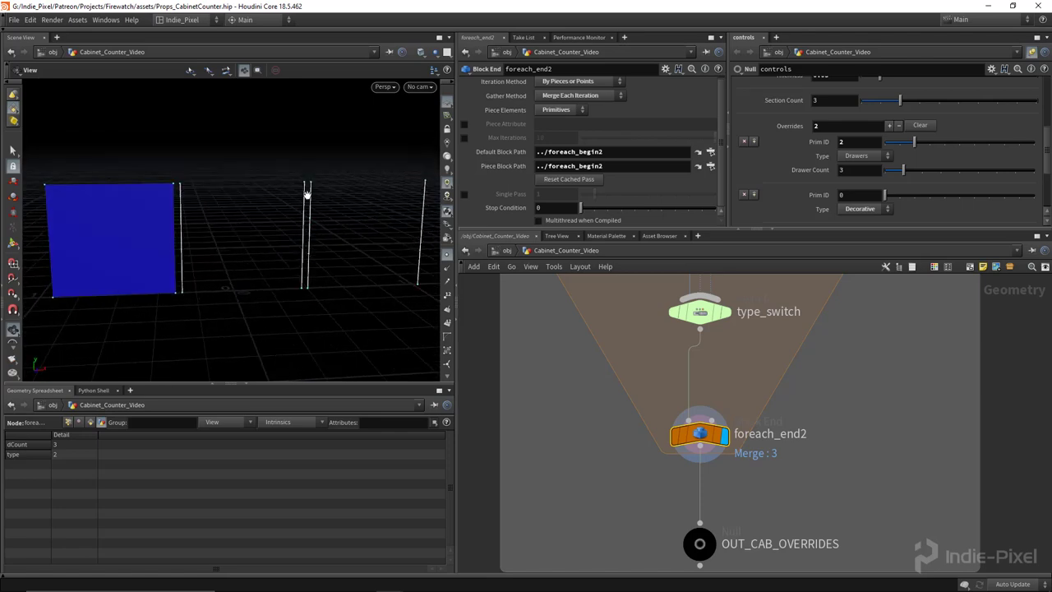
left_click_drag(290, 271, 197, 192)
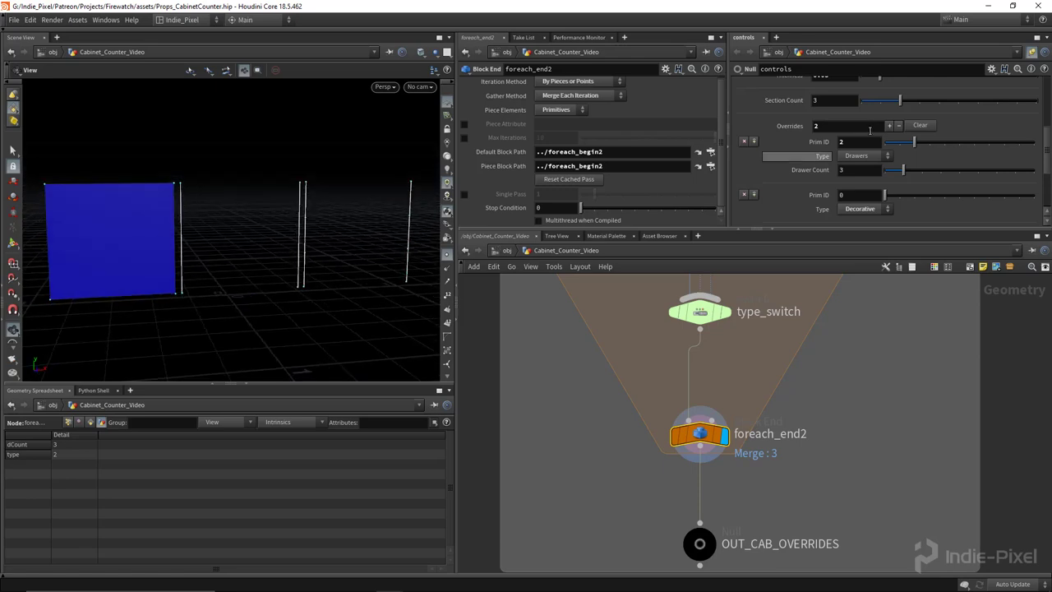
Enable Single Pass on foreach_end2 with a value of 1.
left_click_drag(832, 229, 829, 262)
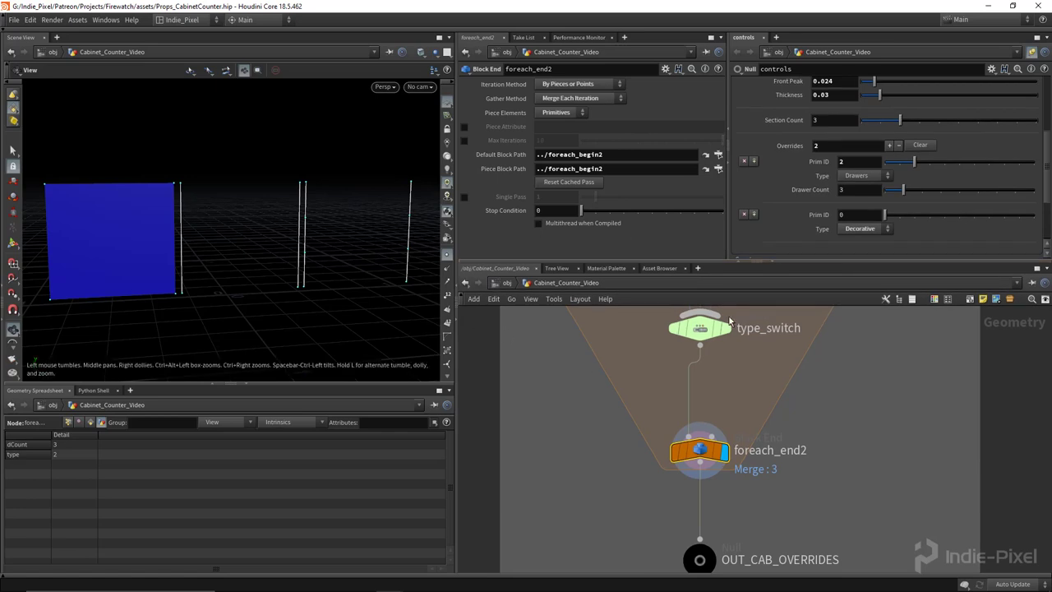
left_click_drag(822, 260, 818, 234)
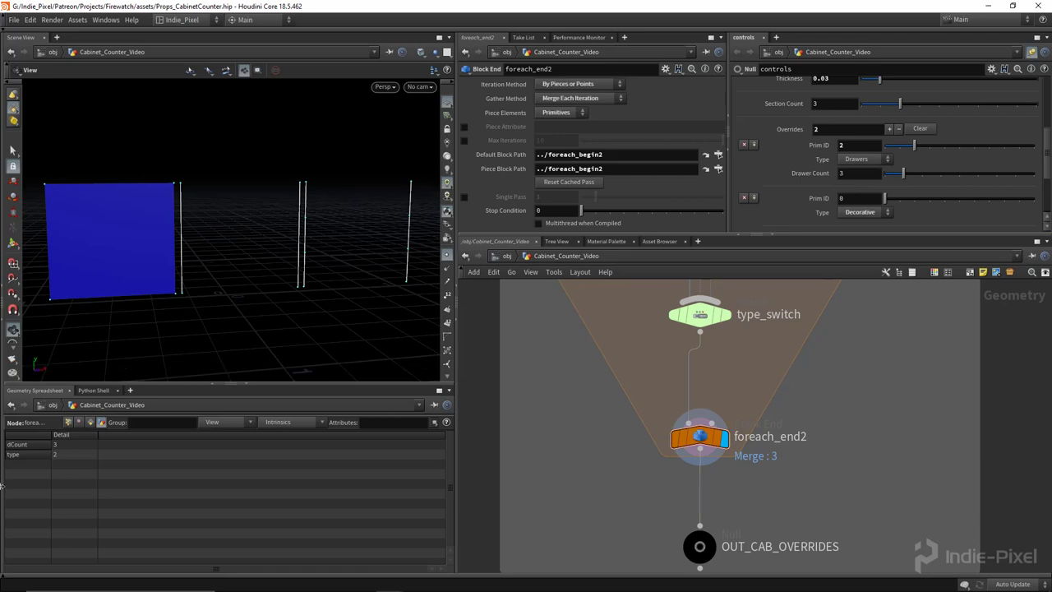
left_click(464, 197)
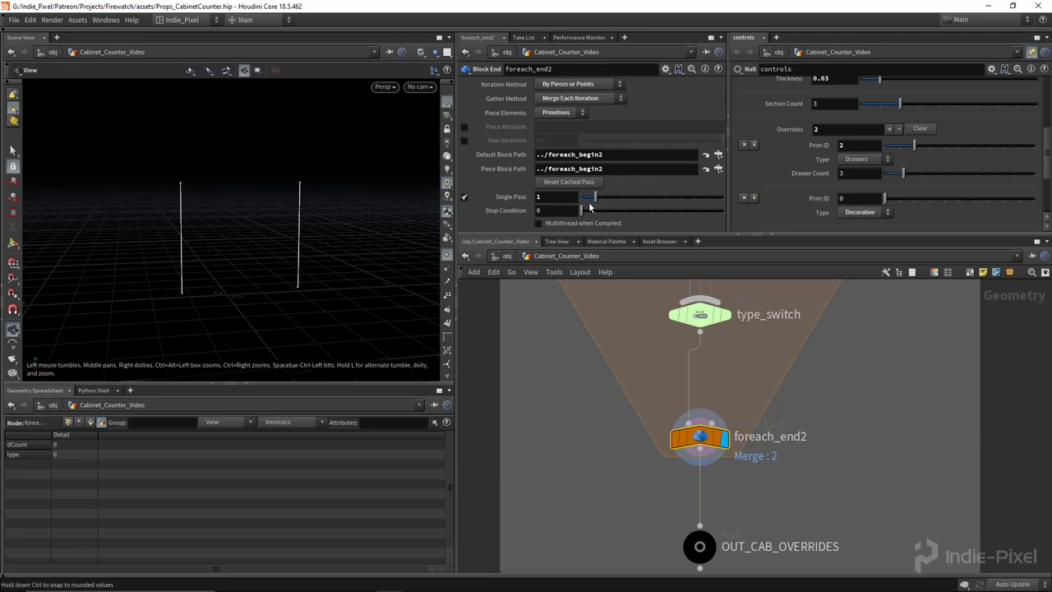
left_click_drag(593, 203, 596, 204)
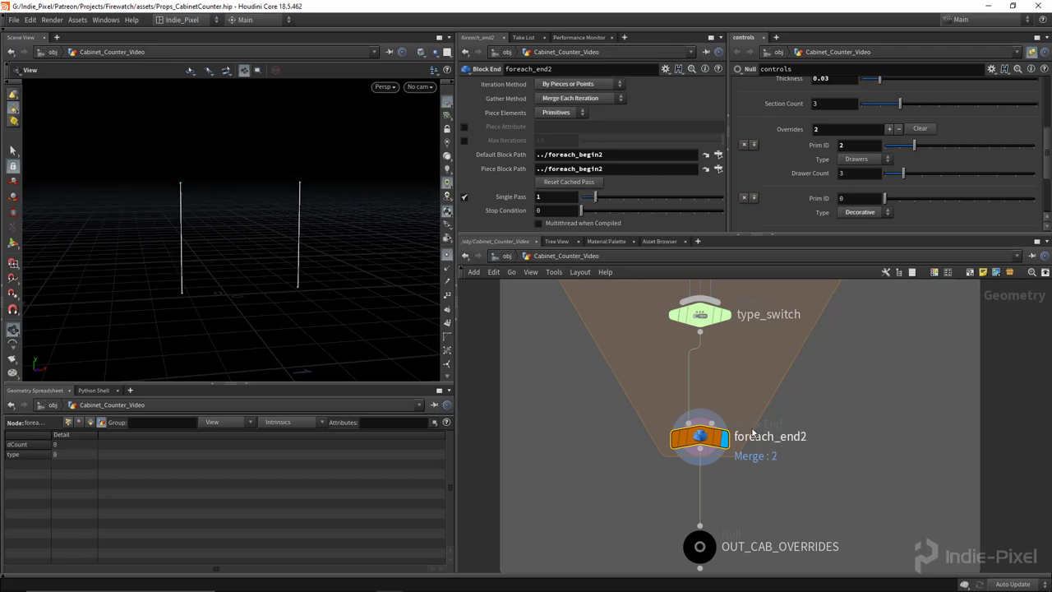
Select the set_overrides wrangle and examine its attribute code alongside the cabinet override controls.
scroll(821, 339, "down", 5)
scroll(741, 429, "up", 5)
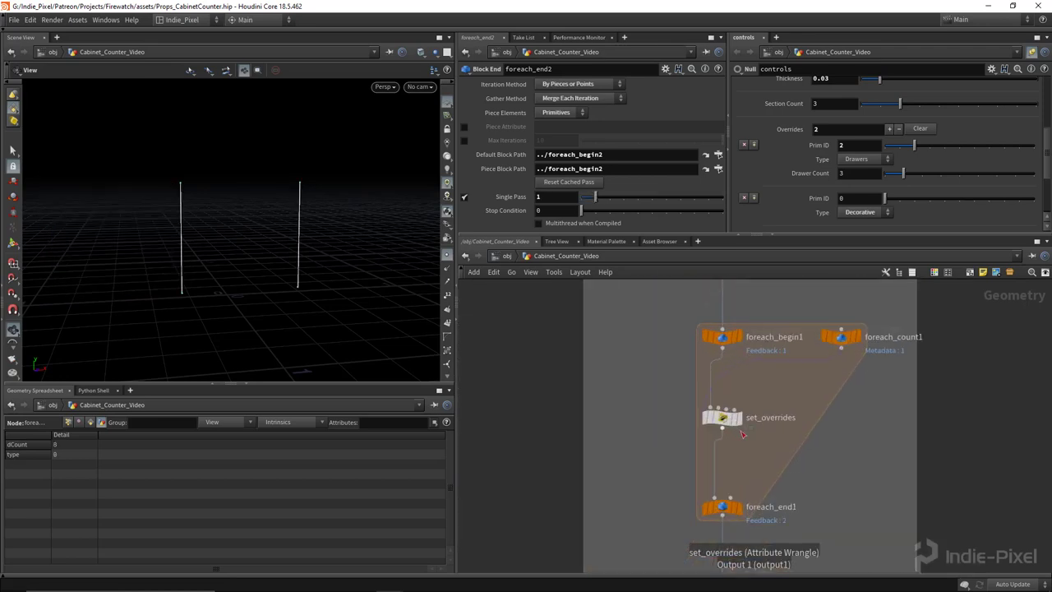
left_click(713, 411)
left_click_drag(784, 234, 786, 255)
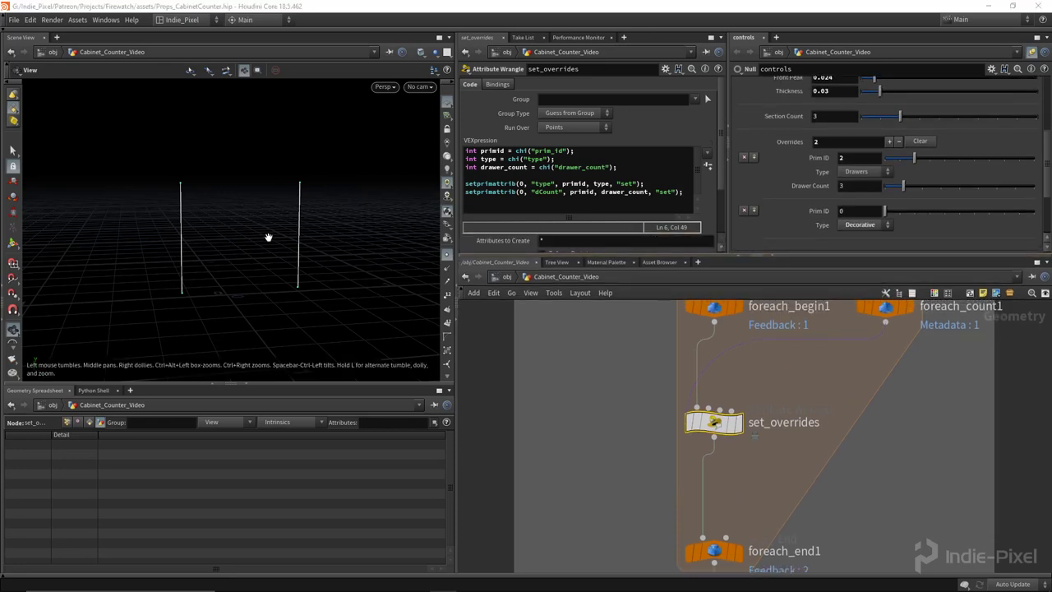
left_click_drag(268, 237, 225, 244)
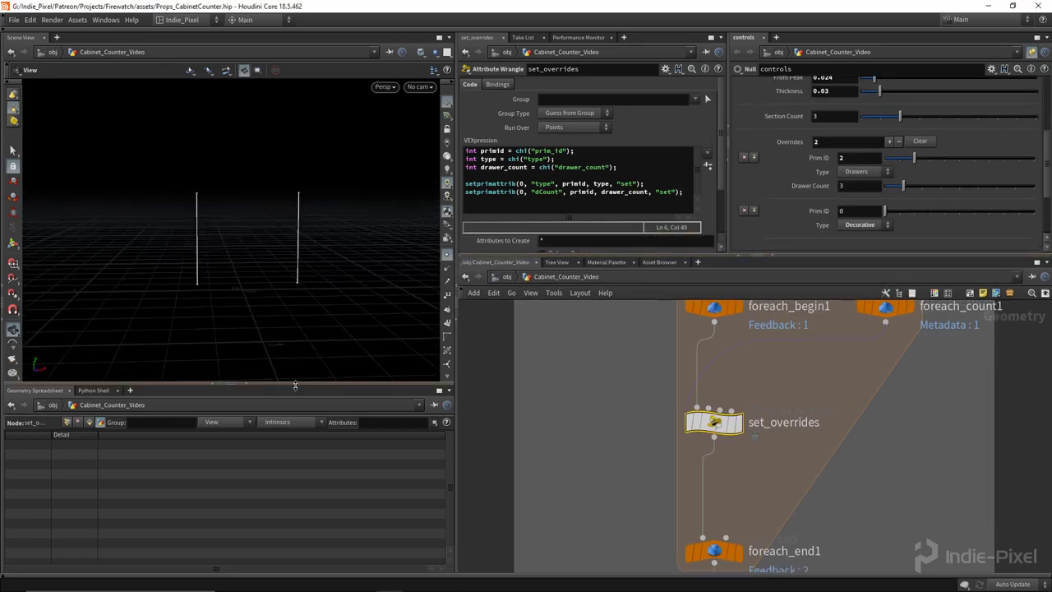
left_click_drag(309, 384, 309, 417)
scroll(867, 205, "up", 2)
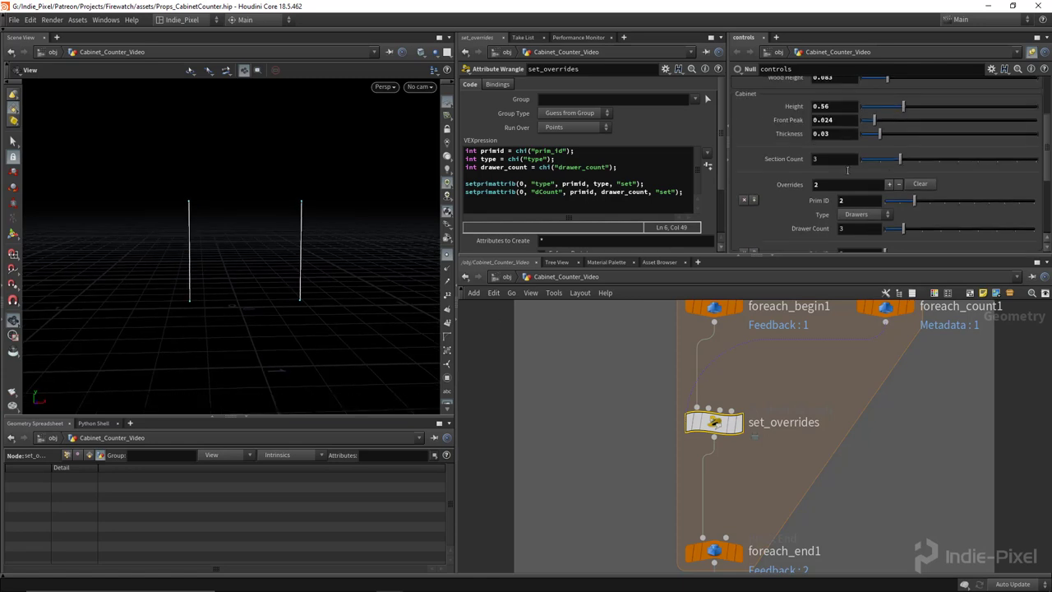
right_click_drag(278, 228, 311, 243)
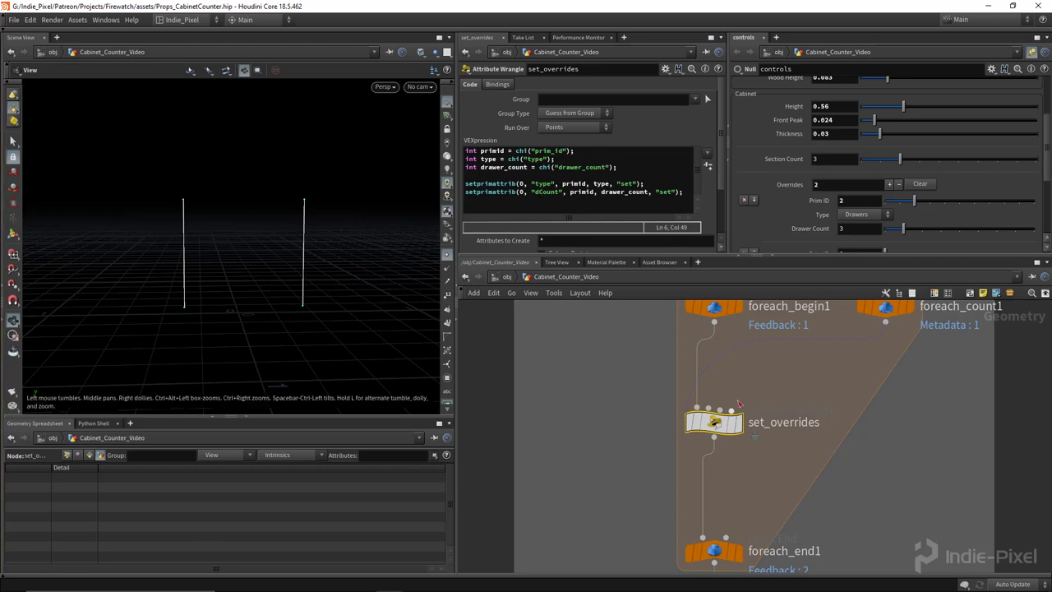
Enter build_drawers, move resample1 aside, duplicate it as a second branch fed by add1, and display the copy.
scroll(738, 404, "down", 5)
scroll(567, 386, "up", 8)
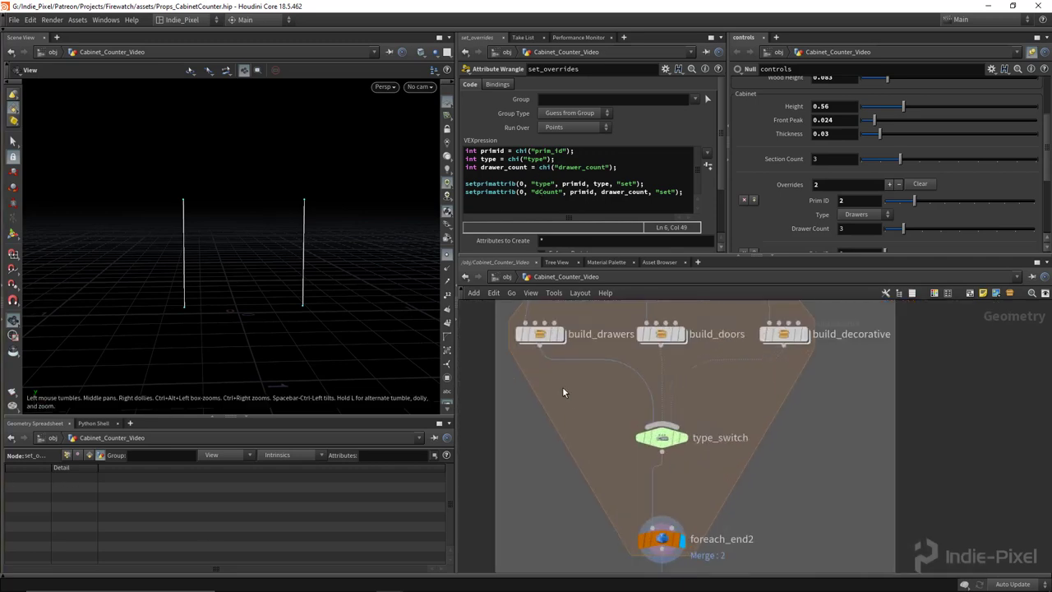
double_click(629, 403)
middle_click_drag(648, 370, 630, 470)
scroll(643, 451, "up", 3)
left_click_drag(683, 425, 800, 449)
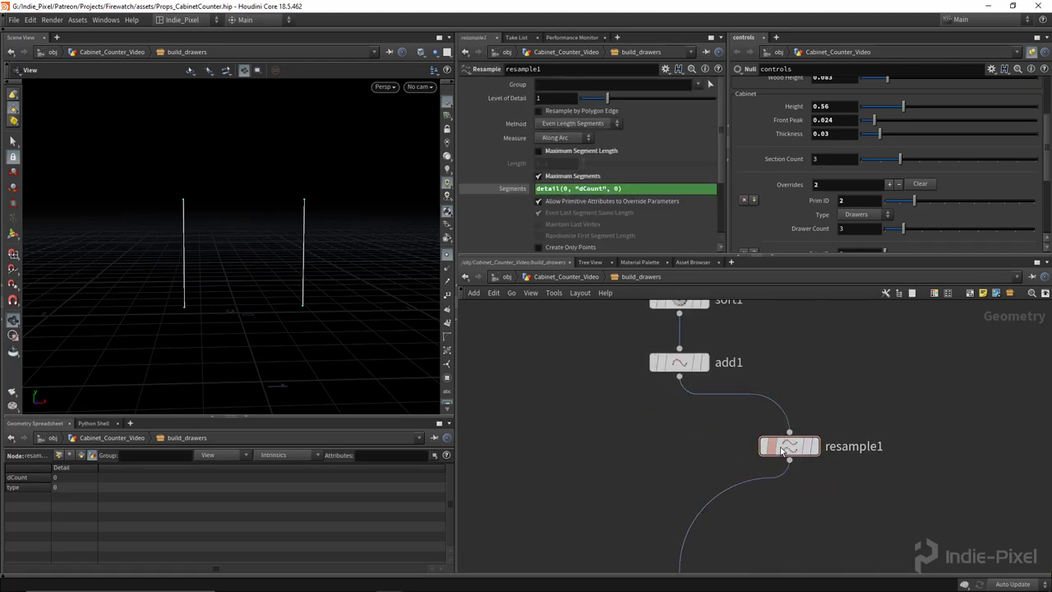
key("ctrl+c")
key("ctrl+v")
left_click(605, 448)
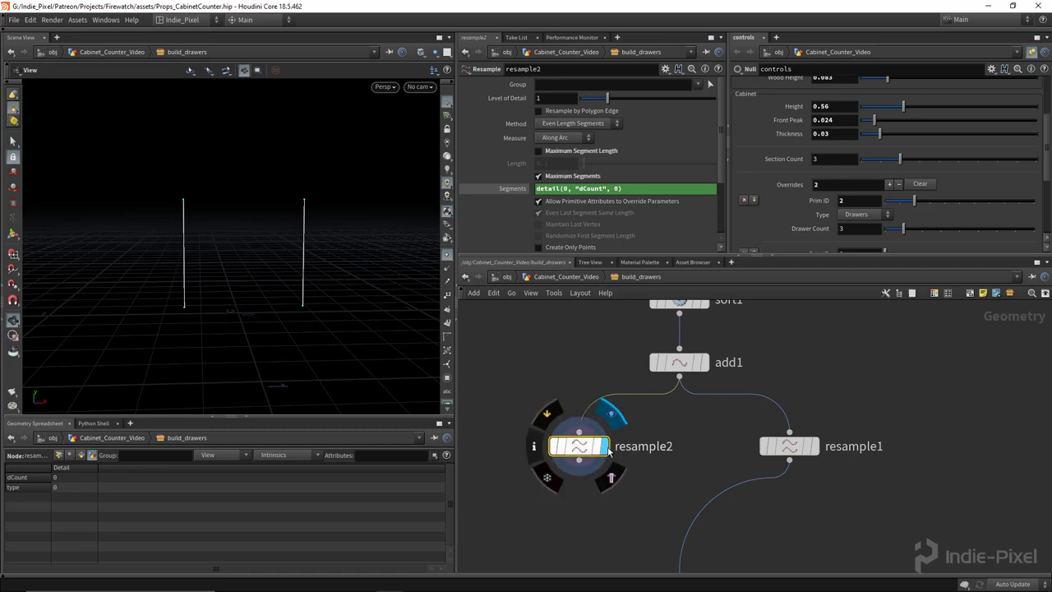
Remove the dCount expression from resample2's Segments and set the value to 3.
left_click(588, 189, "ctrl+shift")
double_click(571, 187)
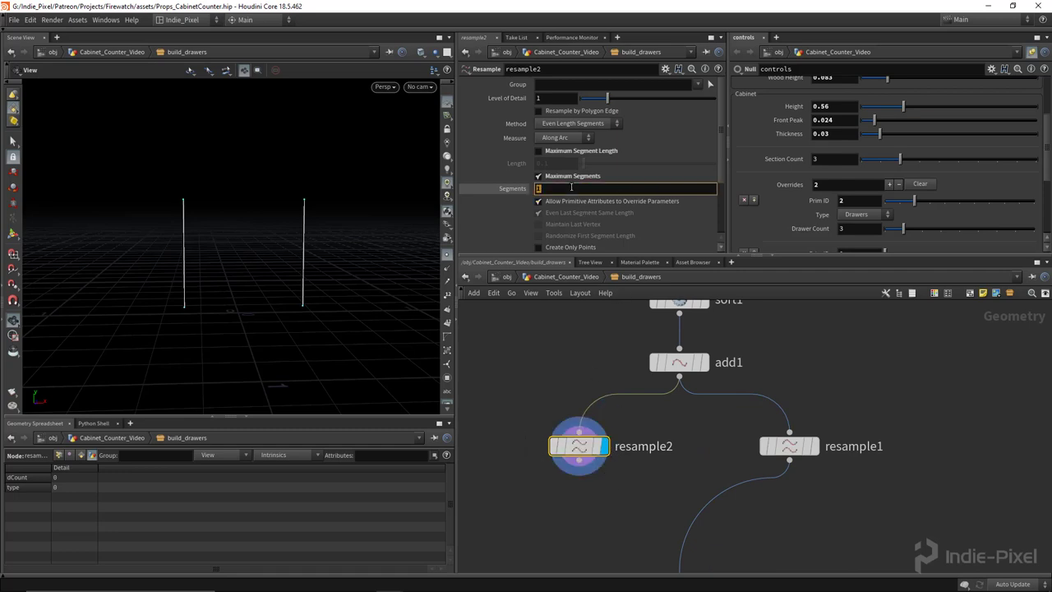
type("3")
key("Return")
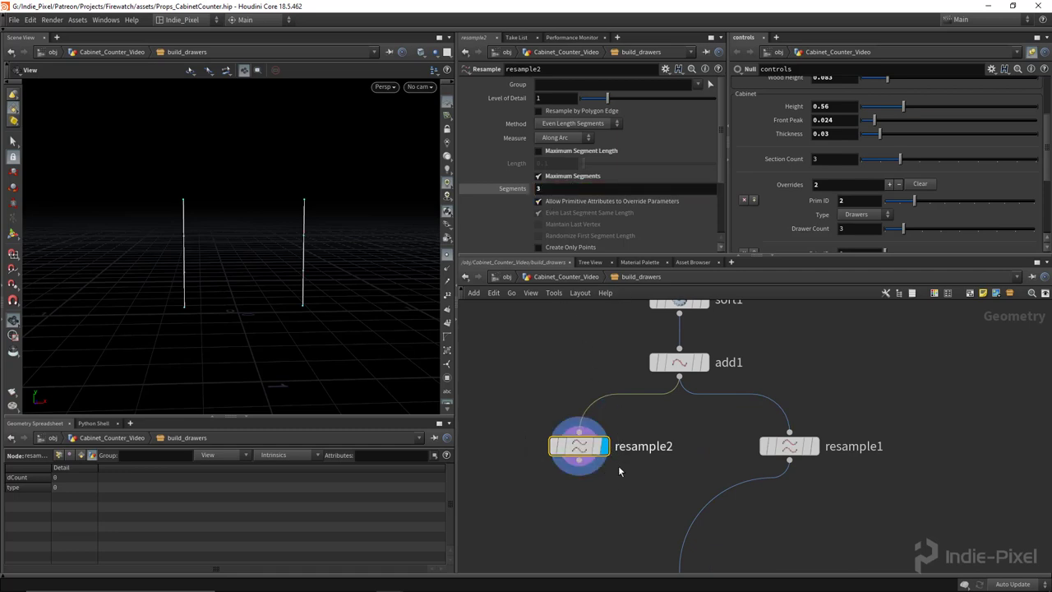
Add a Switch node below the two resample nodes and insert it into the wire leading to the output.
middle_click_drag(631, 558, 605, 447)
left_click(604, 446)
key("Tab")
type("swi")
key("Return")
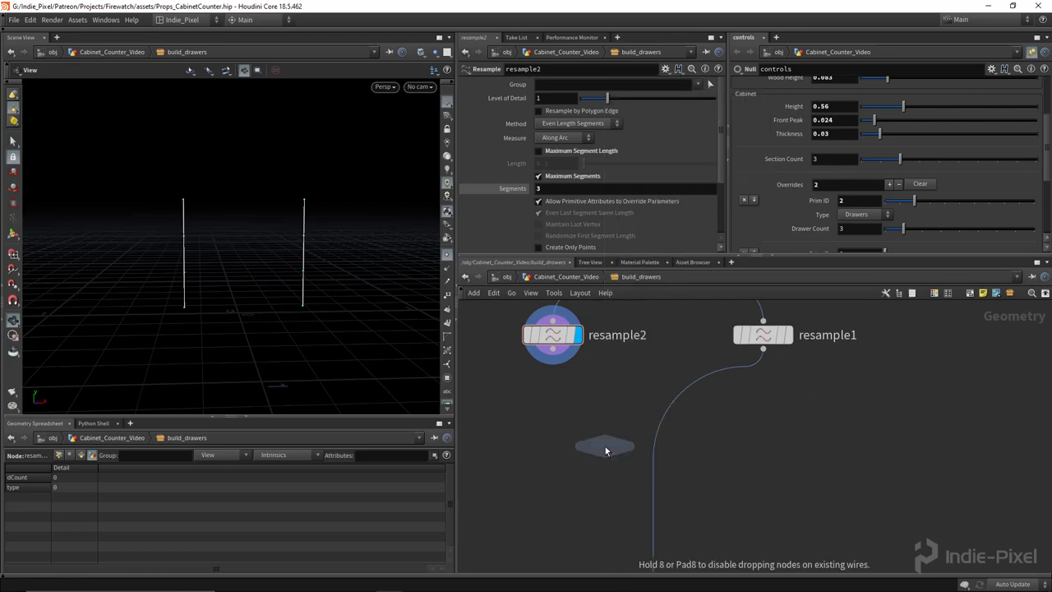
left_click(604, 446)
left_click_drag(553, 350, 630, 428)
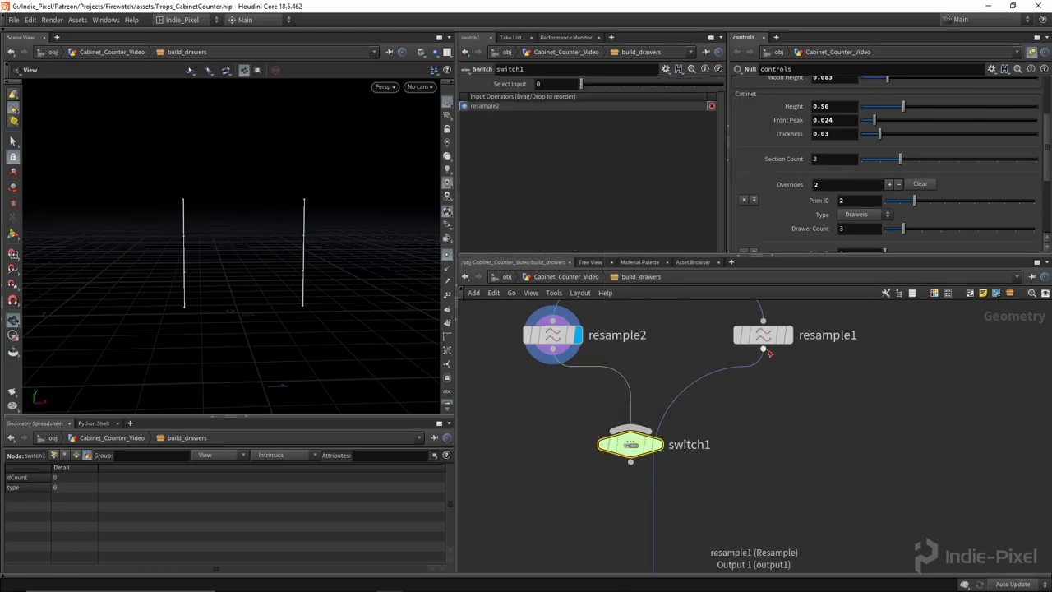
mouse_move(764, 351)
left_mouse_down()
mouse_move(630, 429)
mouse_move(644, 446)
mouse_move(669, 447)
left_mouse_up()
Cut the switch's existing input wires and connect resample2 as its first input and resample1 as its second.
key("y")
left_click_drag(750, 412, 641, 363)
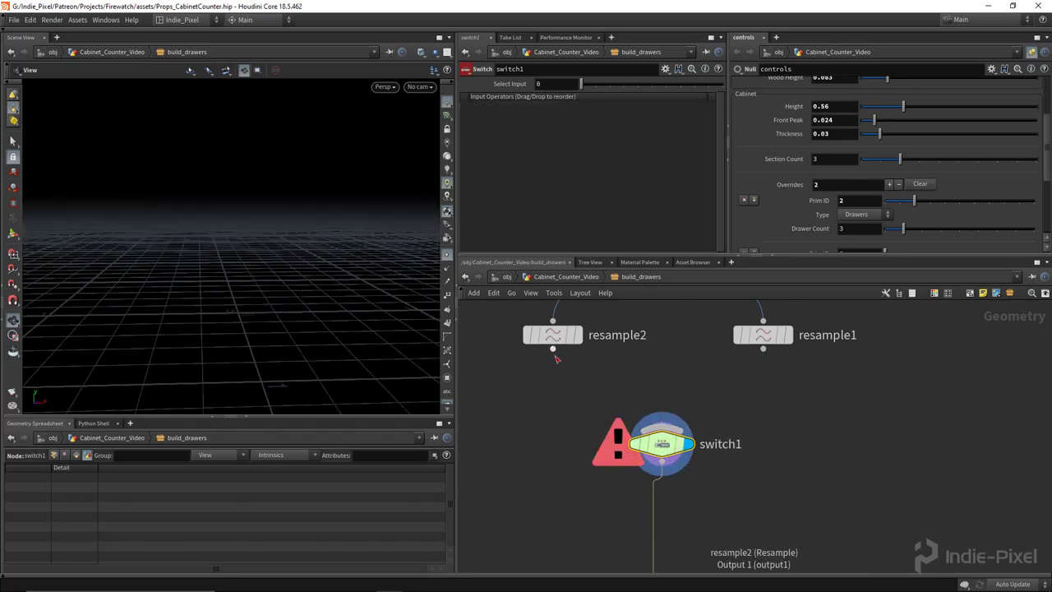
left_click_drag(553, 350, 649, 429)
left_click_drag(763, 352, 656, 441)
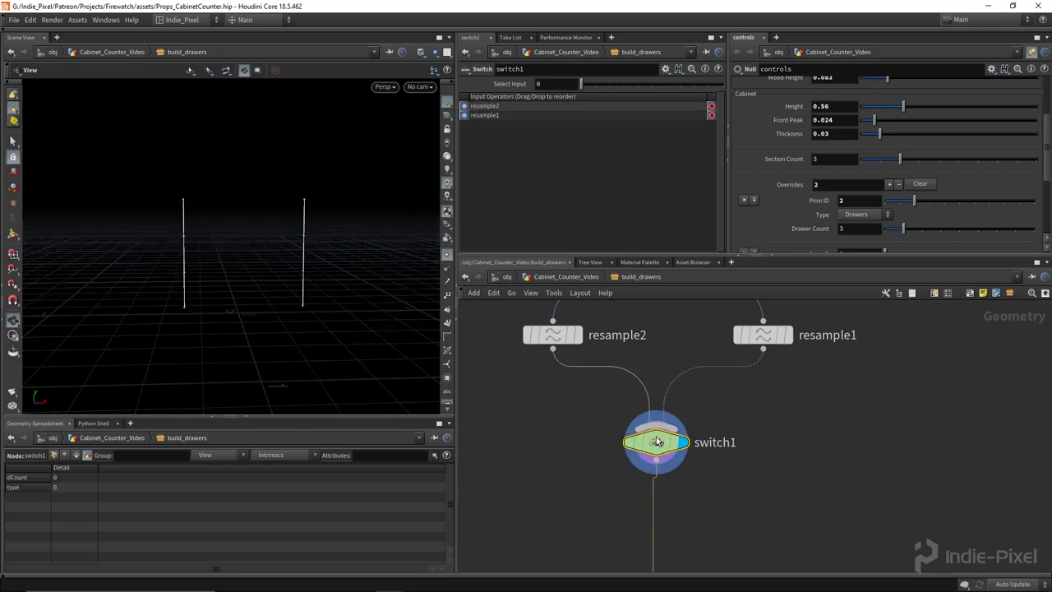
Start the switch's Select Input expression as a detail() call with the relative path "../".
left_click(558, 83)
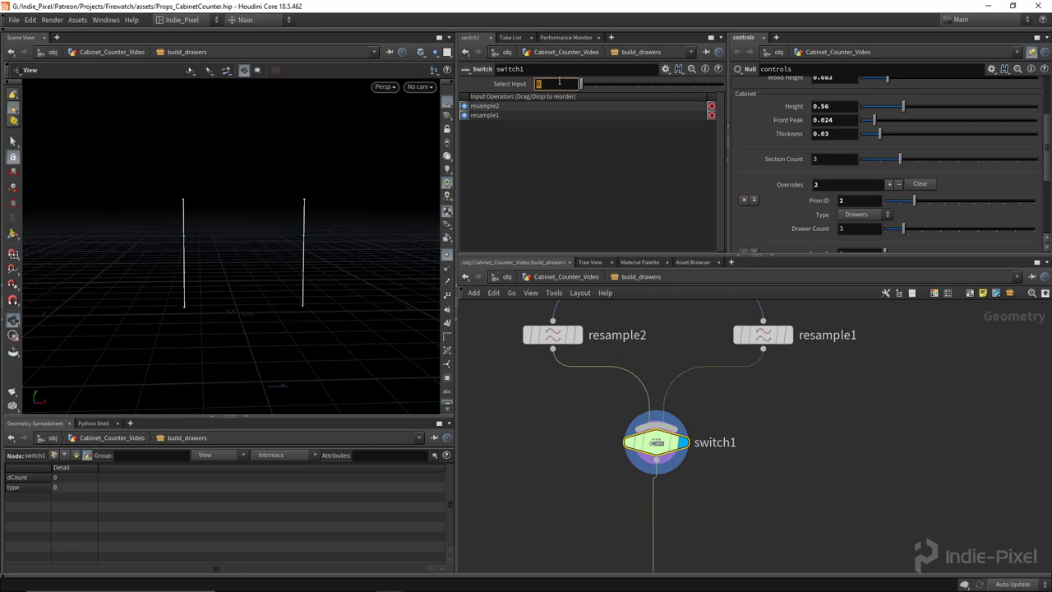
type("detail()")
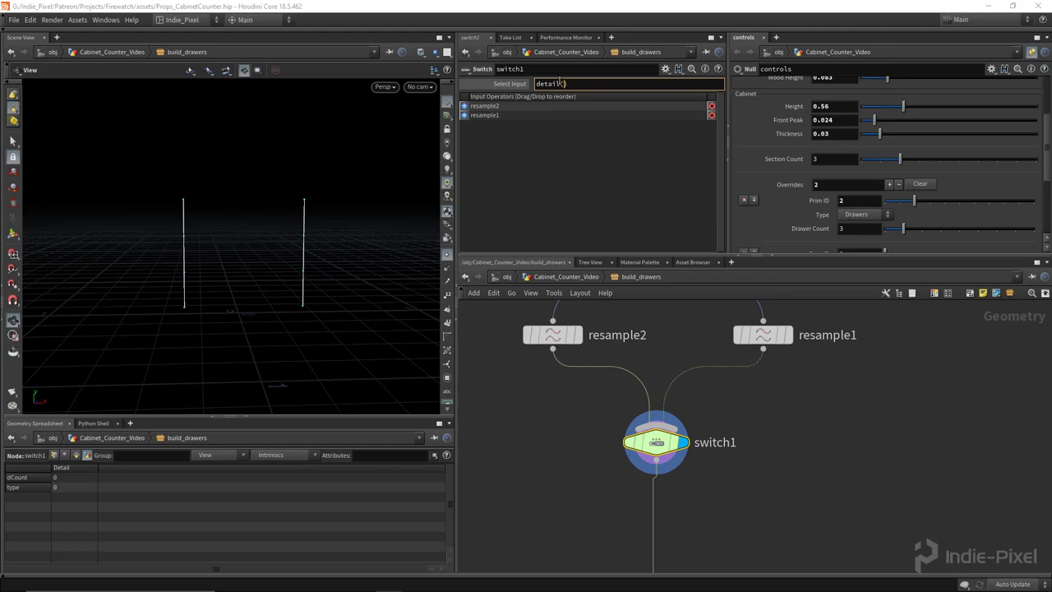
key("BackSpace")
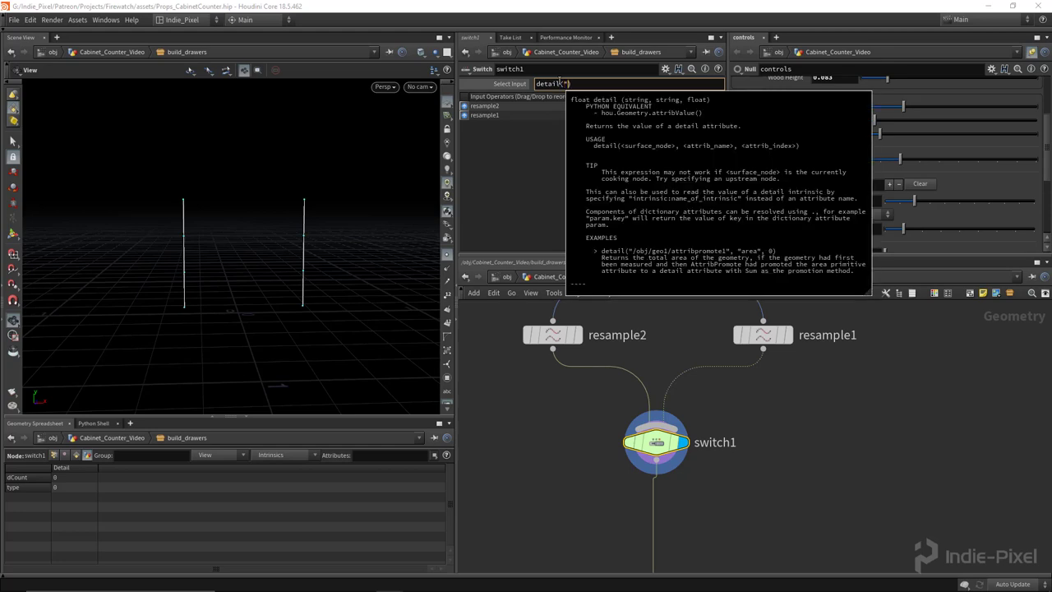
type("\"\"")
key("Left")
type("../")
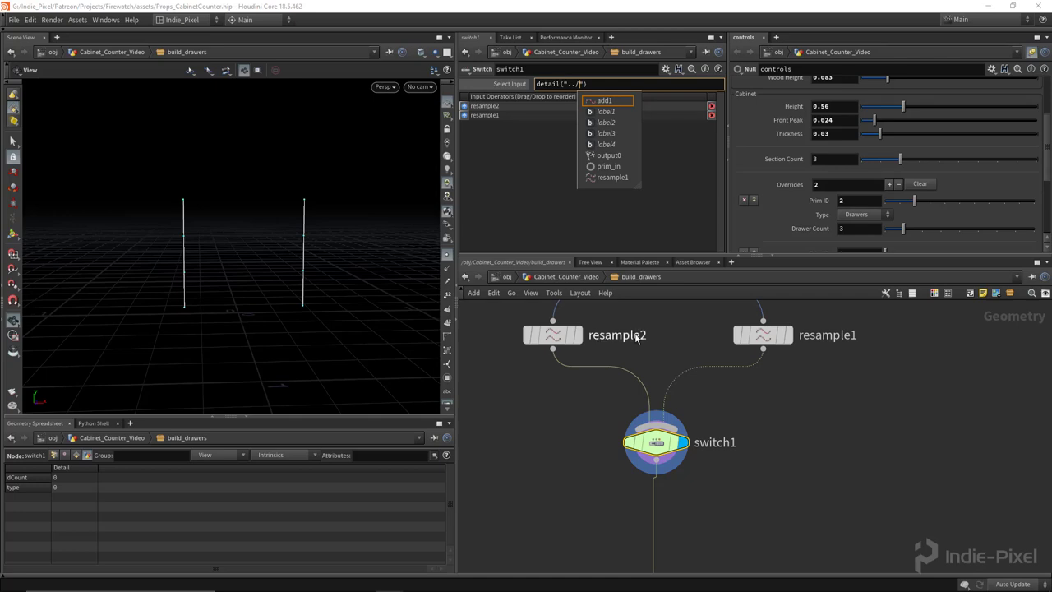
Check the upstream null's name and complete switch1's Select Input expression as detail("../prim_in", "dCount", 0)>0.
middle_click_drag(671, 321, 623, 456)
scroll(647, 448, "down", 2)
left_click(632, 391)
middle_click_drag(575, 321, 574, 412)
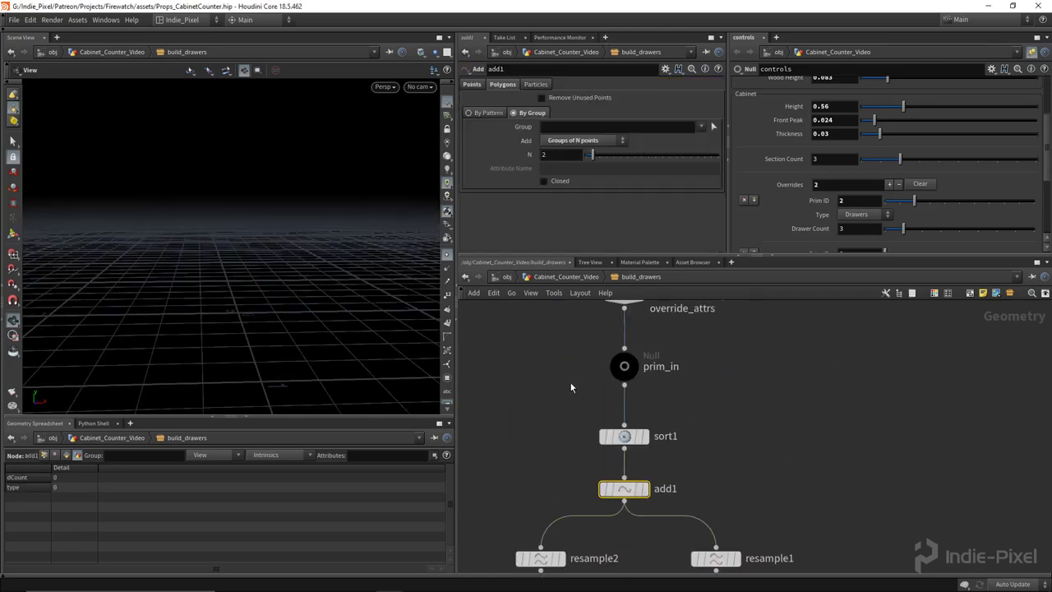
left_click(621, 367)
middle_click_drag(649, 518, 647, 393)
middle_click(618, 525)
left_click(618, 527)
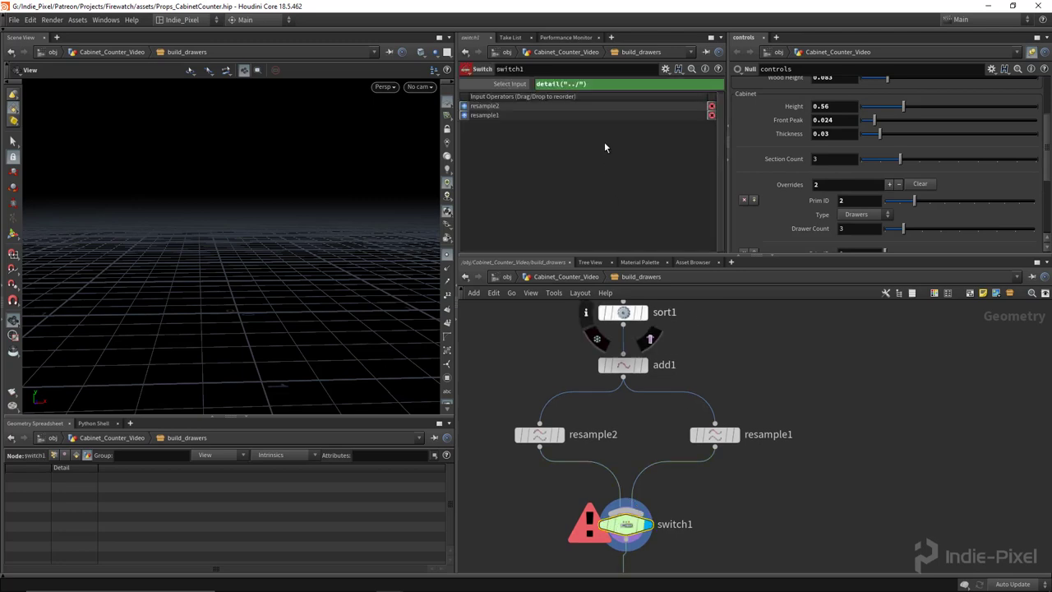
left_click(579, 83)
type("prim_in")
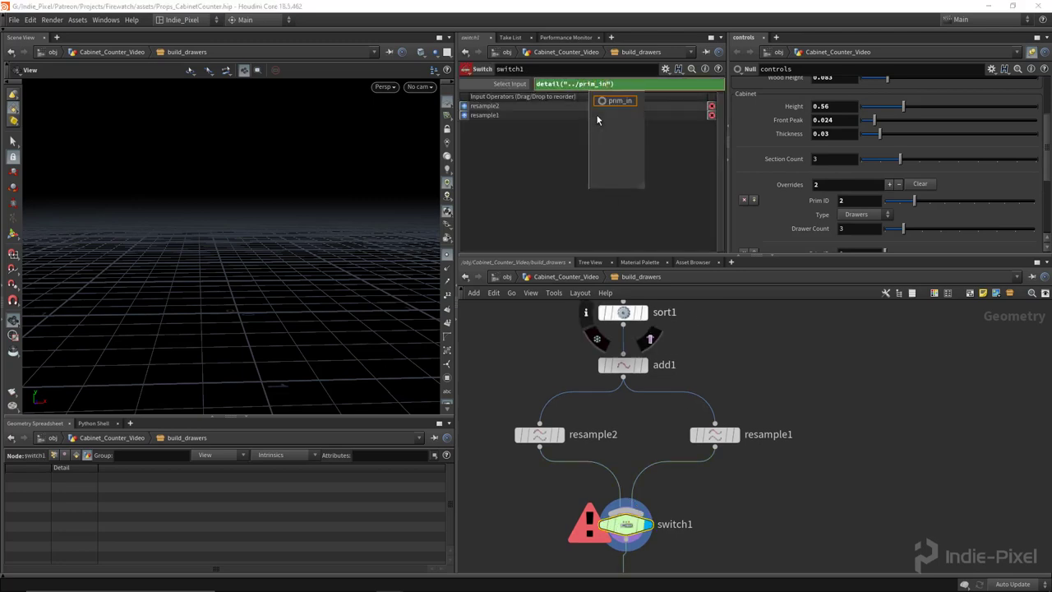
key("Return")
type(",")
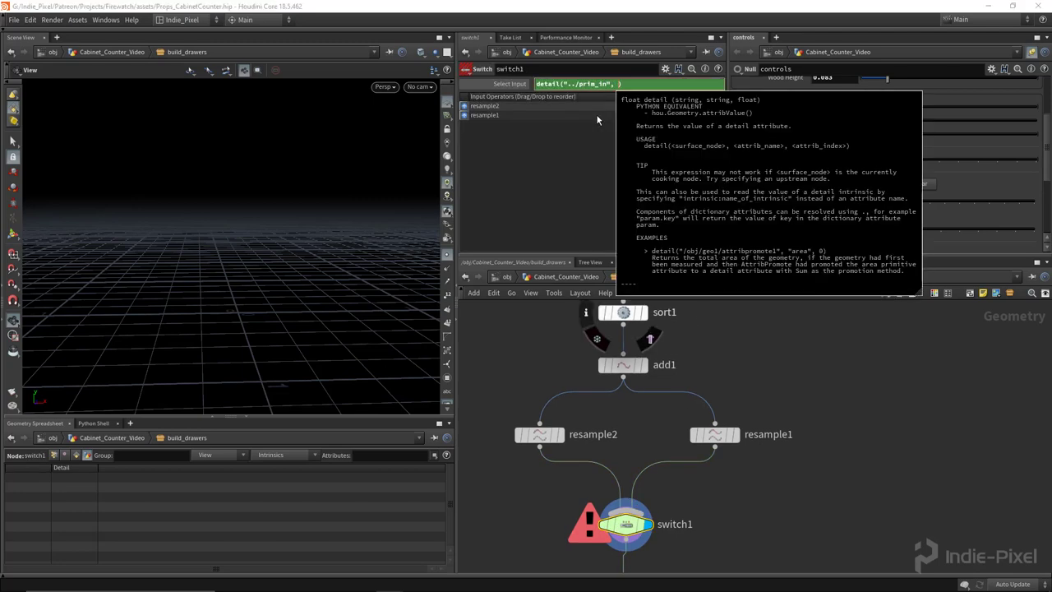
key("Left")
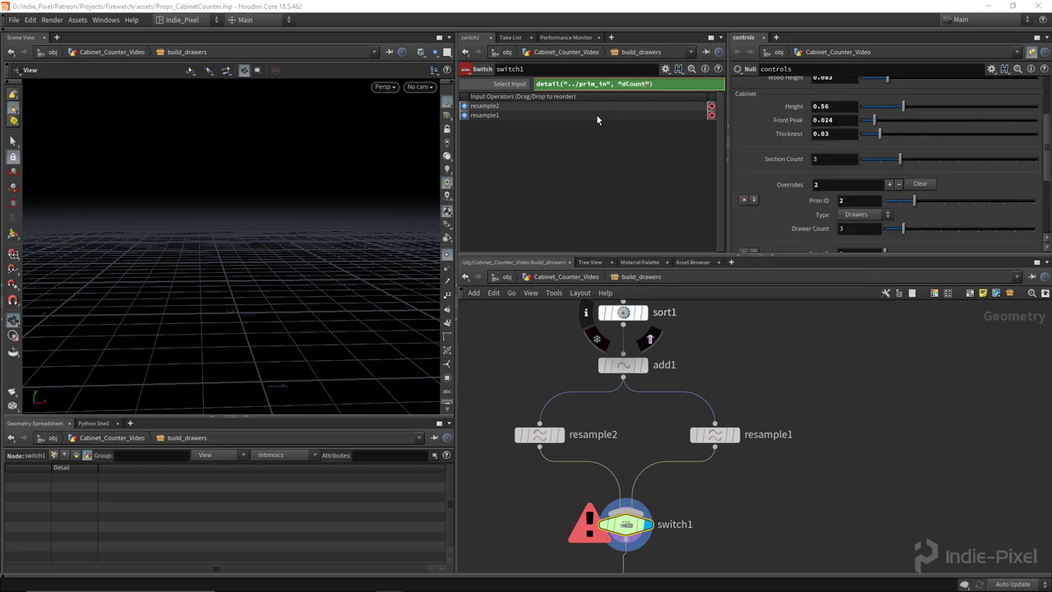
type(", 0")
key("Return")
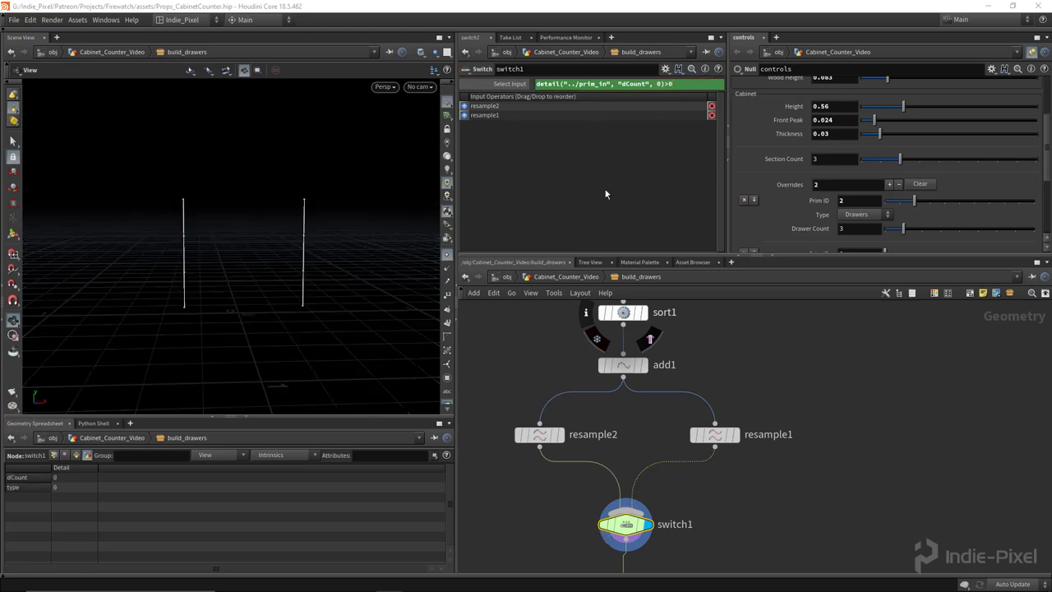
Review the Segments settings on both resample nodes and the Select Input expression on switch1.
left_click(717, 437)
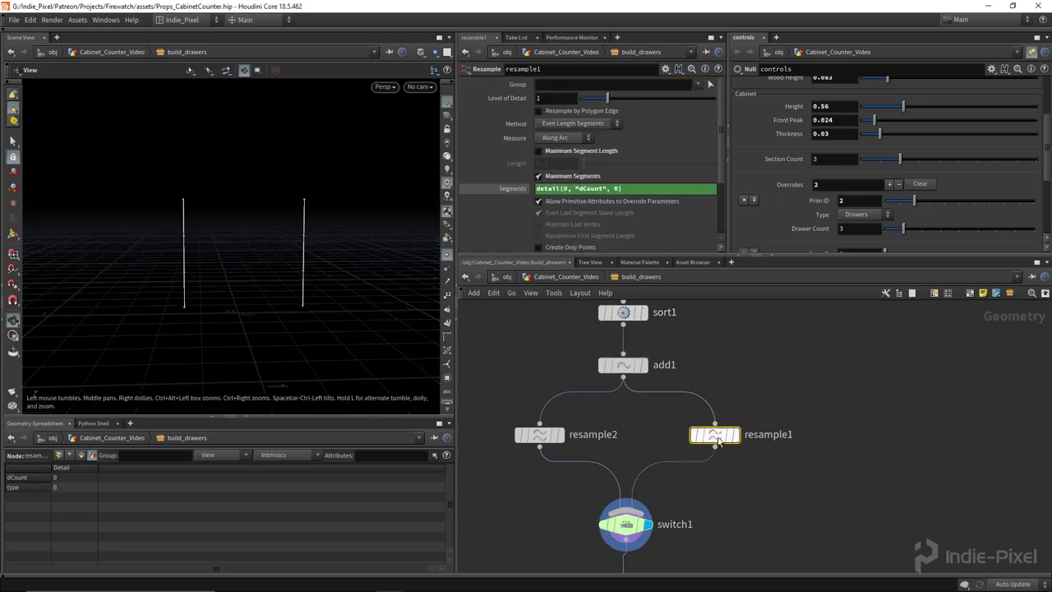
left_click(626, 523)
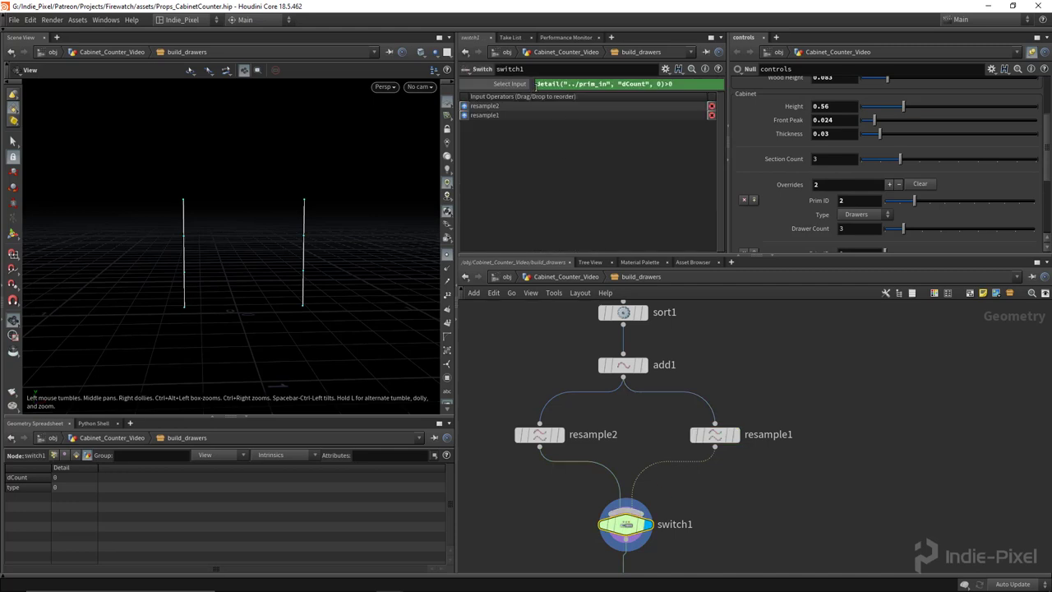
left_click_drag(675, 84, 532, 85)
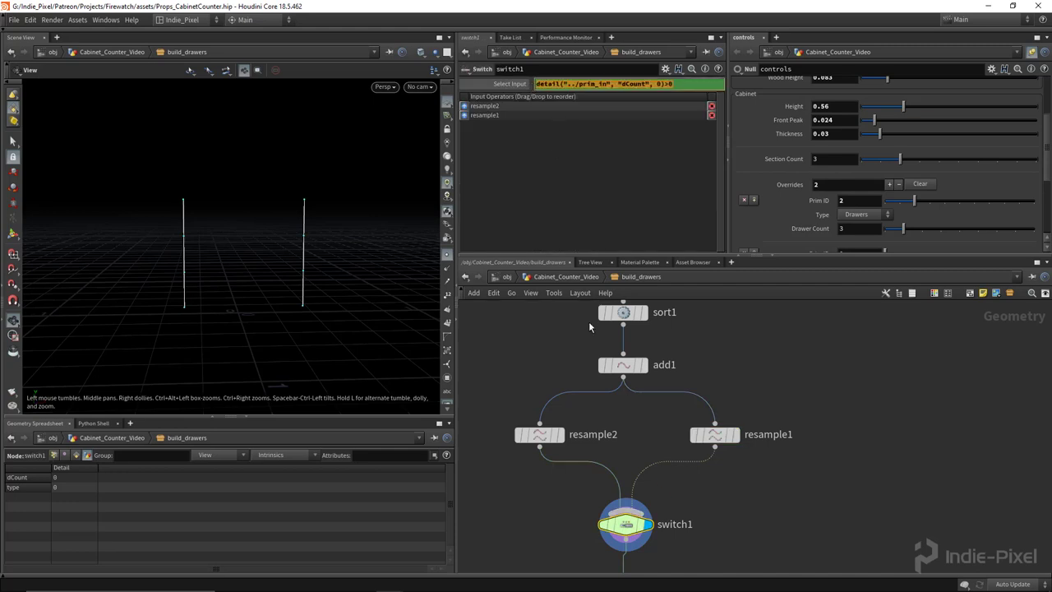
left_click(713, 435)
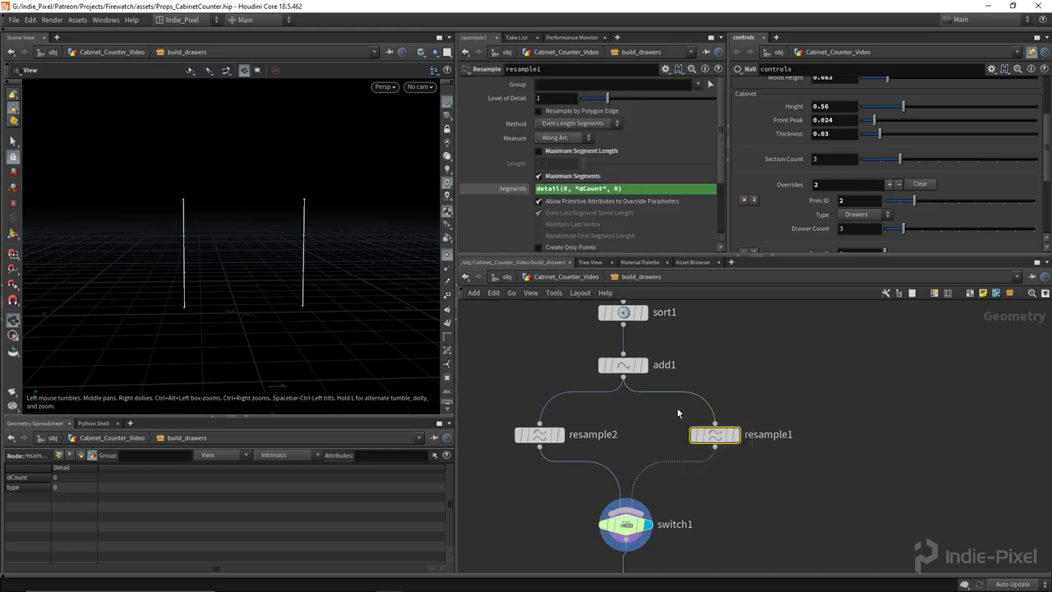
left_click_drag(488, 493, 573, 433)
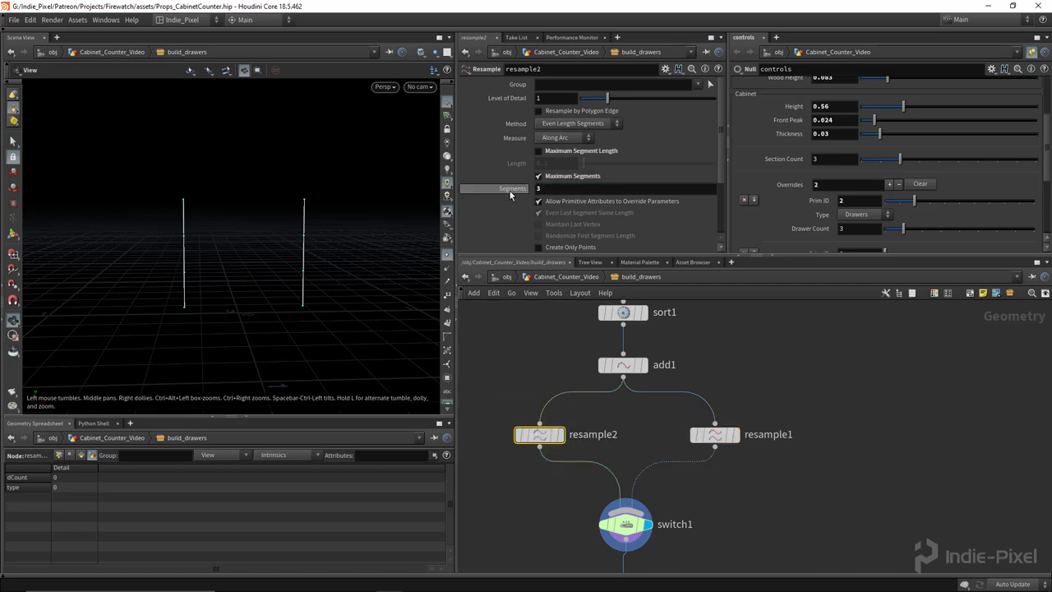
Display output0 and move it further down to leave room below switch1.
middle_click_drag(722, 516, 715, 394)
scroll(715, 395, "down", 3)
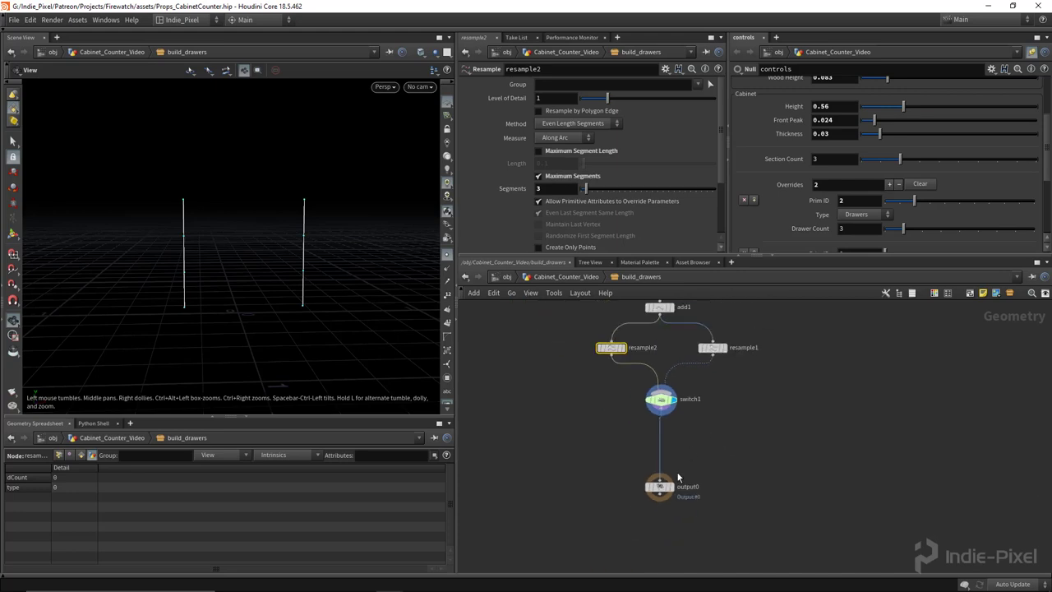
scroll(672, 483, "up", 4)
left_click(677, 456)
left_click_drag(649, 493, 652, 507)
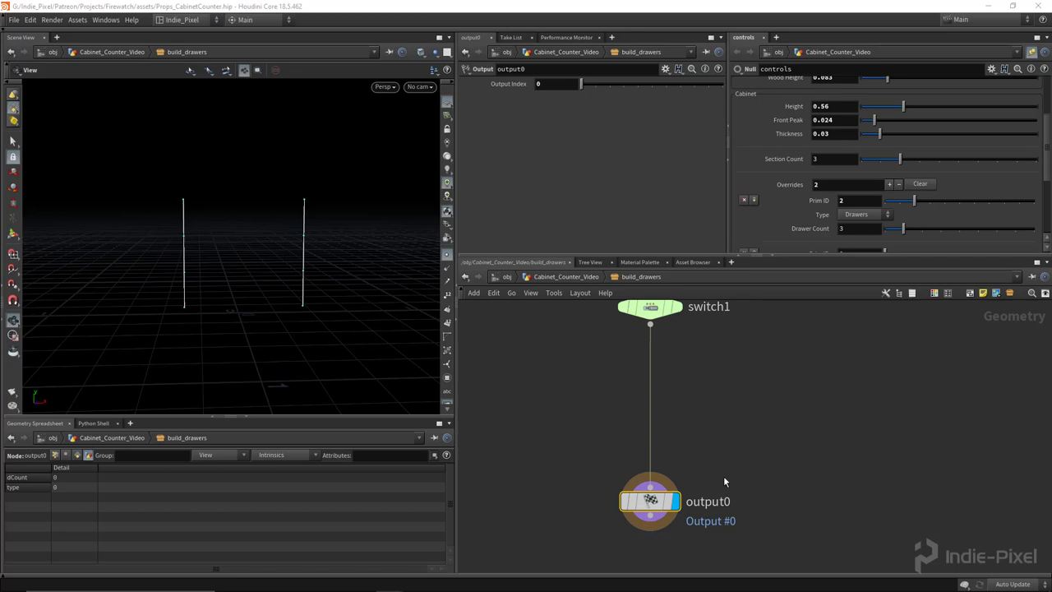
scroll(698, 410, "down", 5)
left_click_drag(643, 411, 635, 510)
mouse_move(668, 401)
middle_mouse_down()
mouse_move(666, 435)
mouse_move(666, 418)
middle_mouse_up()
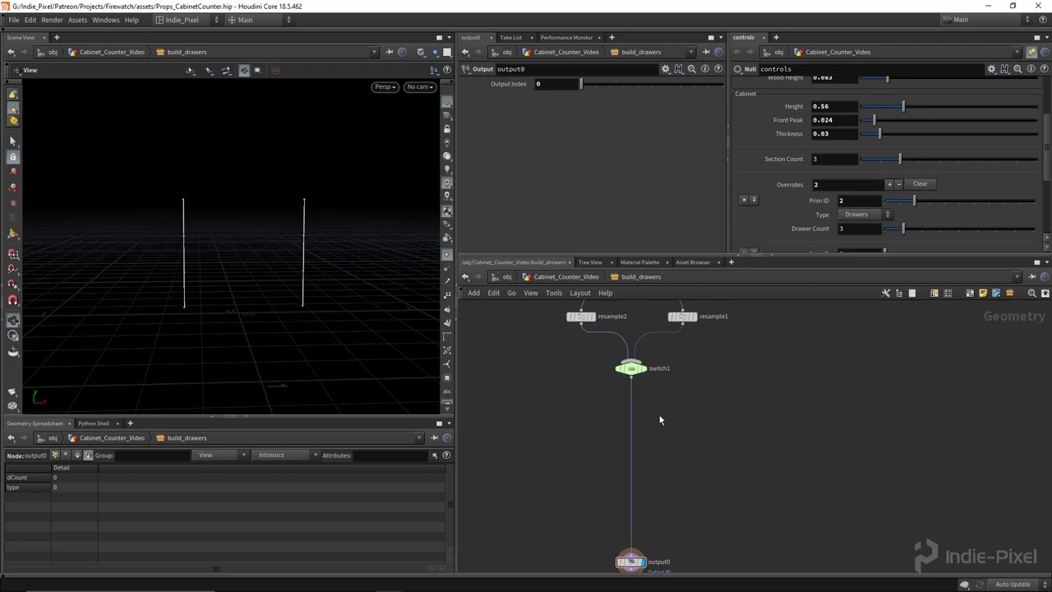
Insert an Add node between switch1 and output0 and display it.
key("Tab")
type("add")
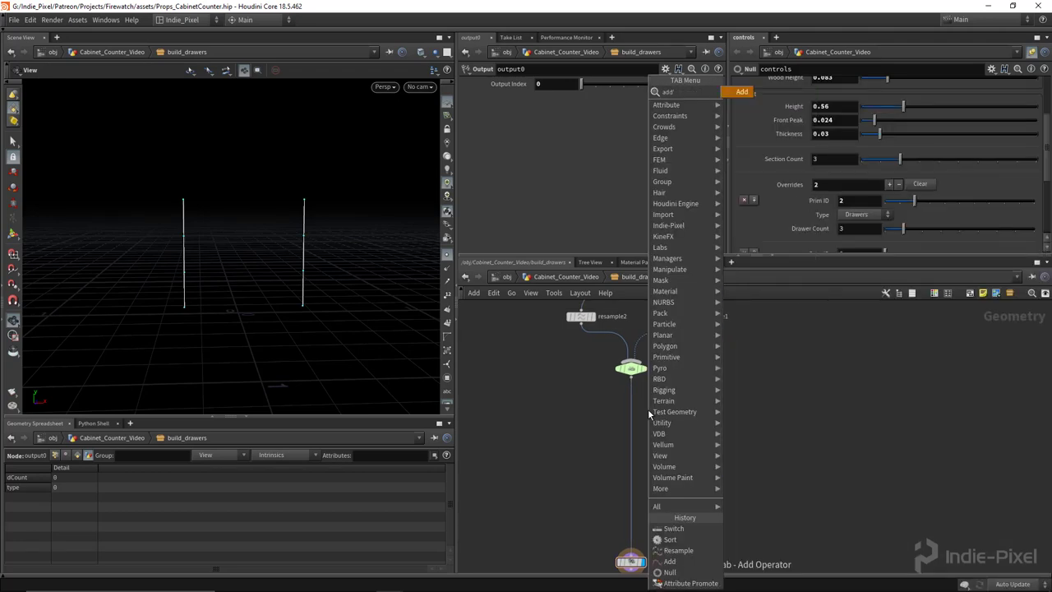
key("Return")
left_click(642, 415)
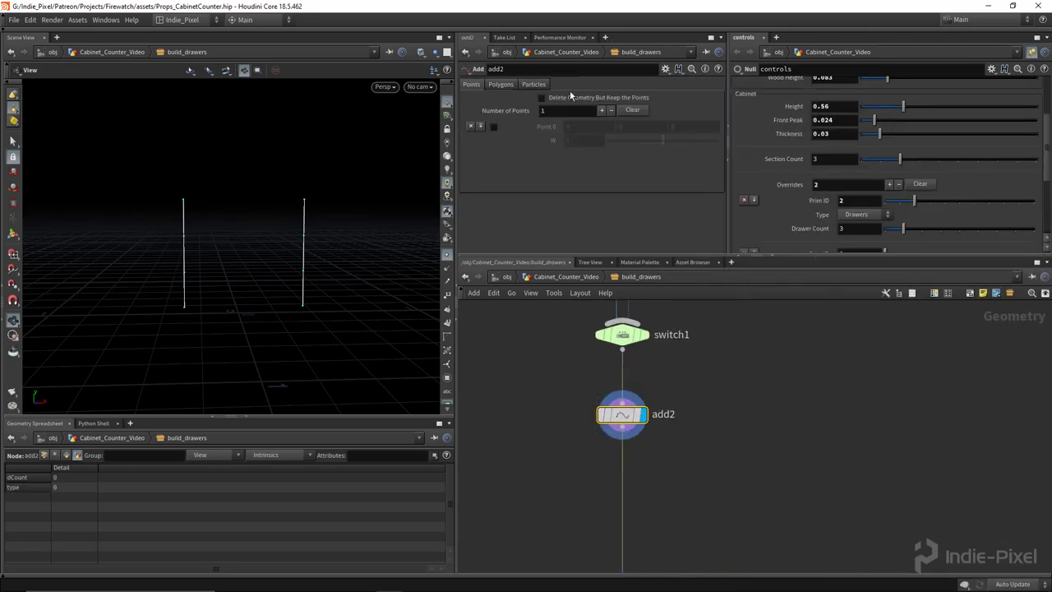
Set add2 to create polygons By Group using Skip every Nth point with N at 4.
left_click(501, 84)
left_click(532, 113)
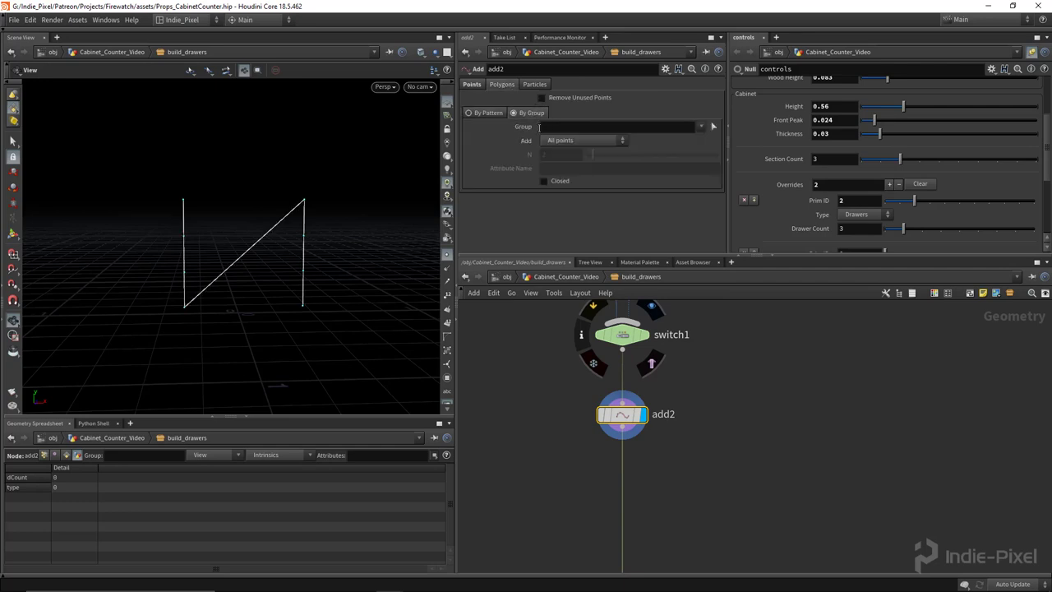
left_click(584, 141)
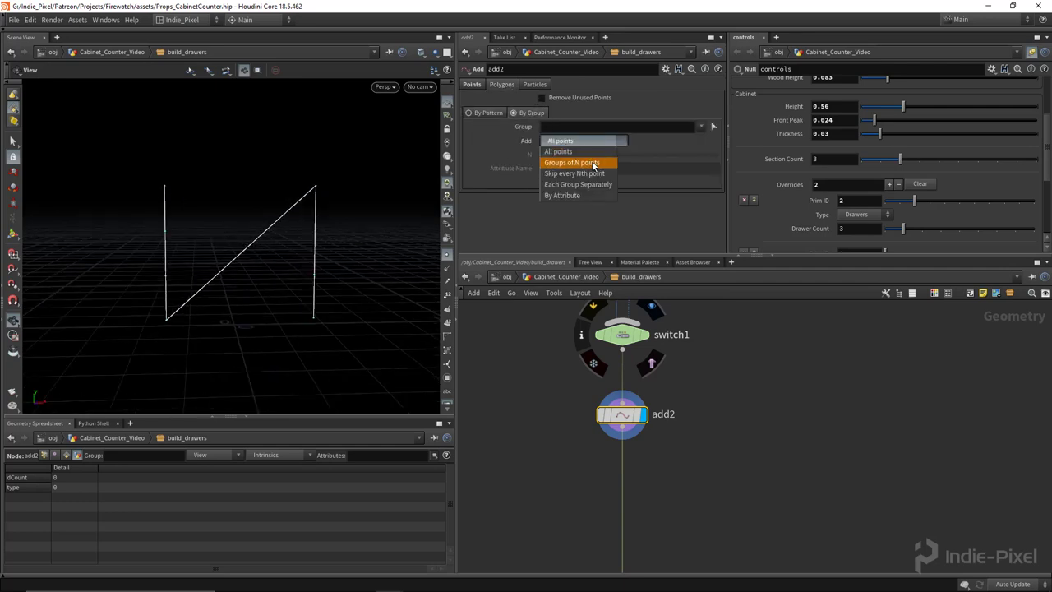
left_click(589, 162)
left_click(585, 146)
left_click(575, 173)
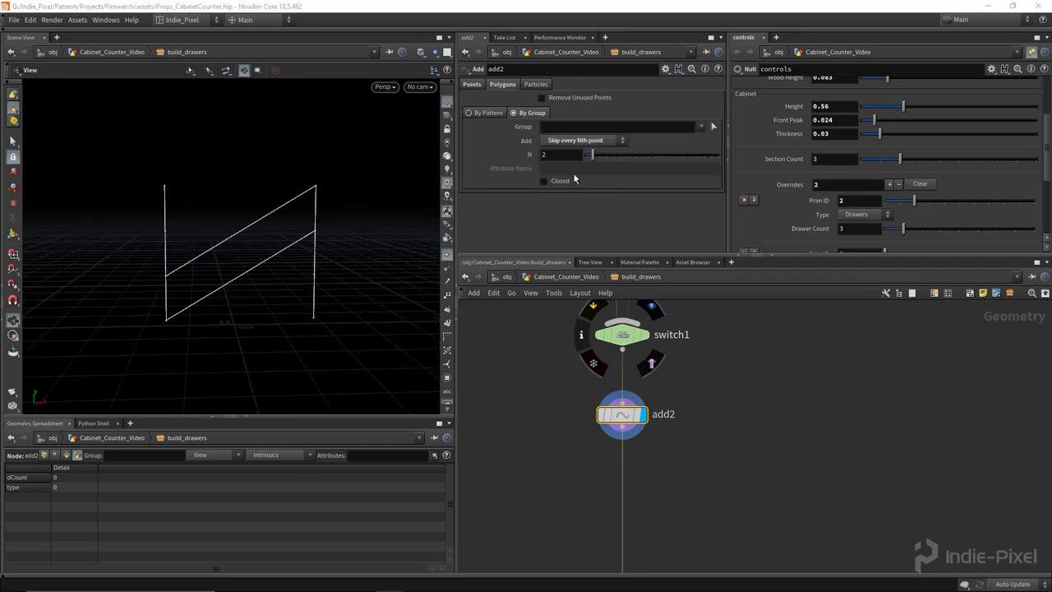
left_click_drag(597, 154, 608, 158)
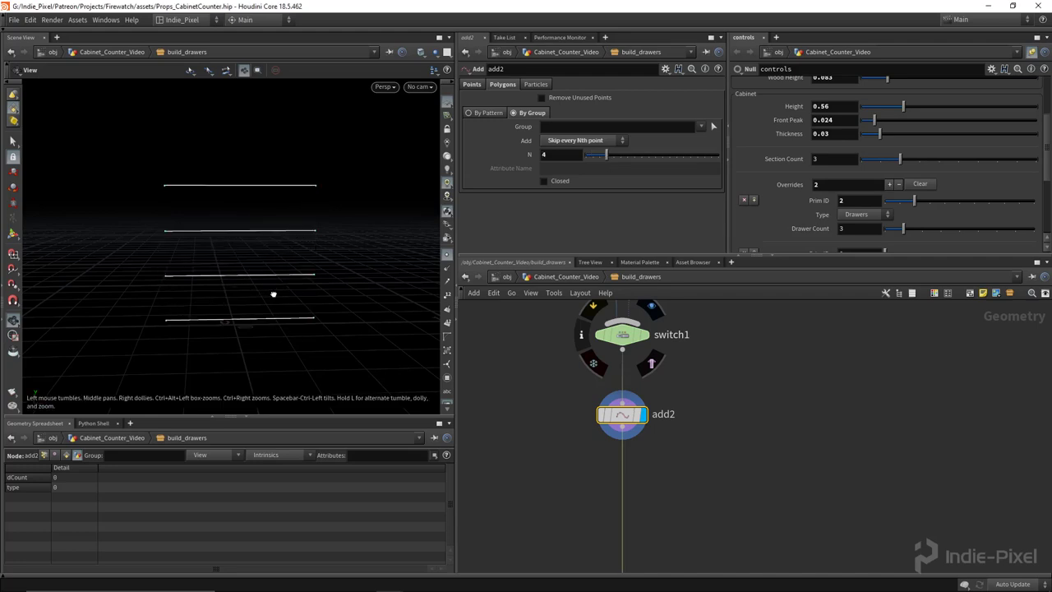
Compare the displayed geometry of switch1 with that of add2 in the viewport.
left_click_drag(272, 293, 297, 291)
left_click(652, 307)
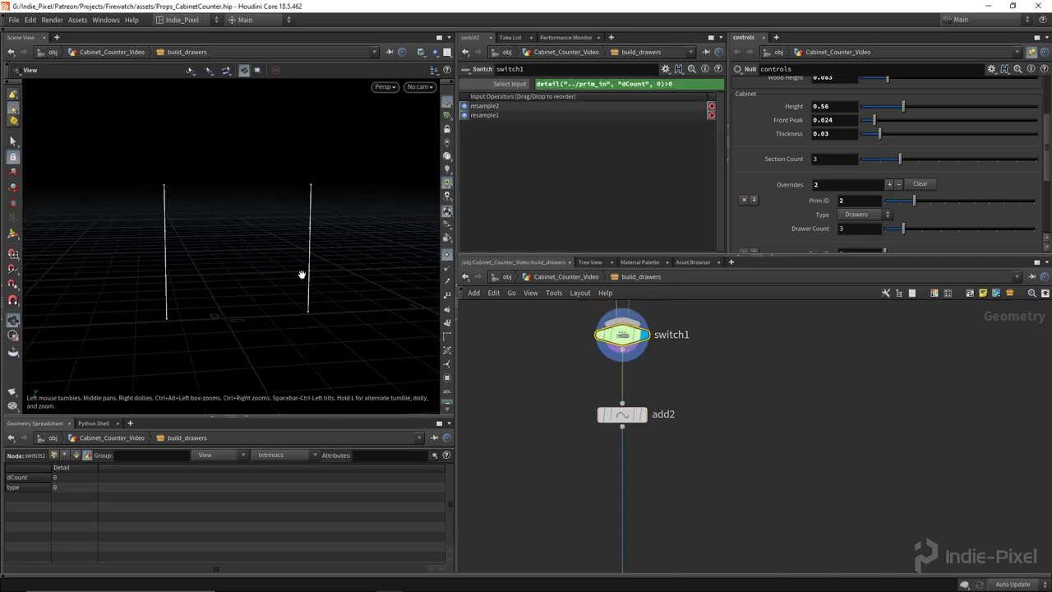
mouse_move(656, 419)
left_click(624, 416)
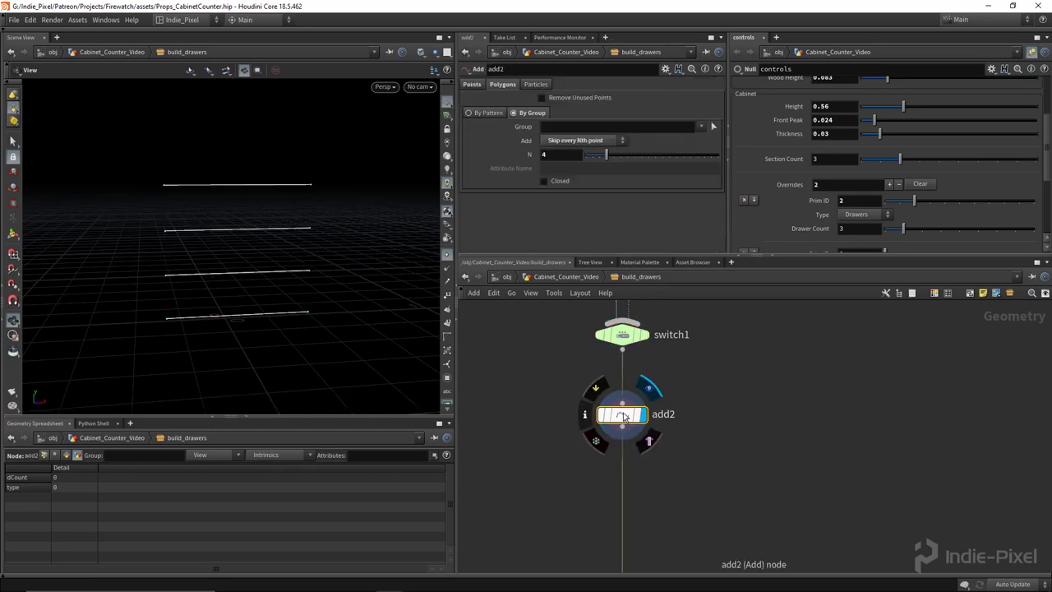
Insert a Sort node between switch1 and add2 and set its Point Sort to By Y.
left_click_drag(624, 417, 628, 442)
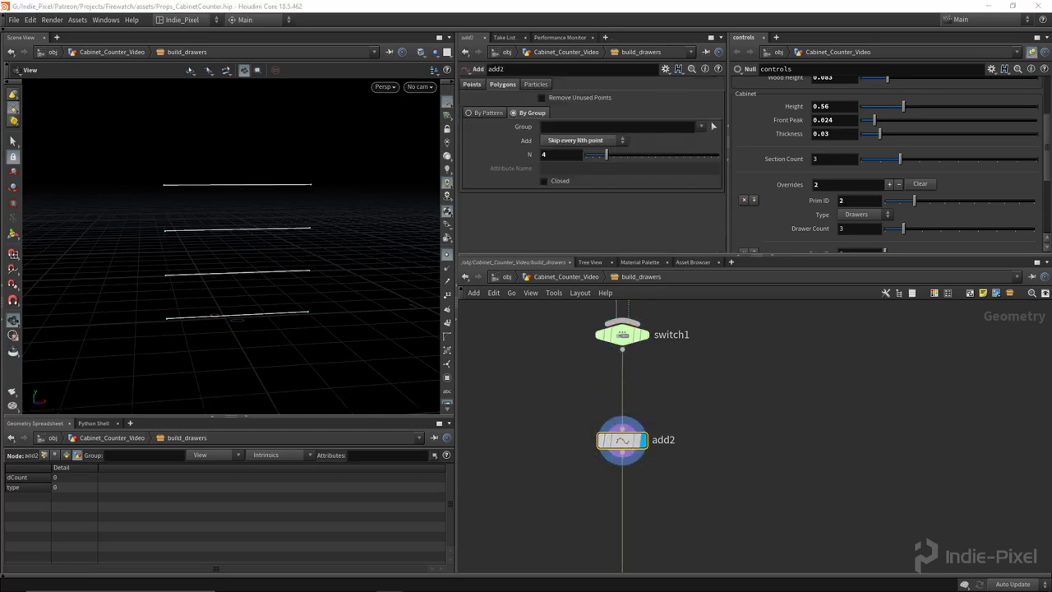
key("Tab")
type("sort")
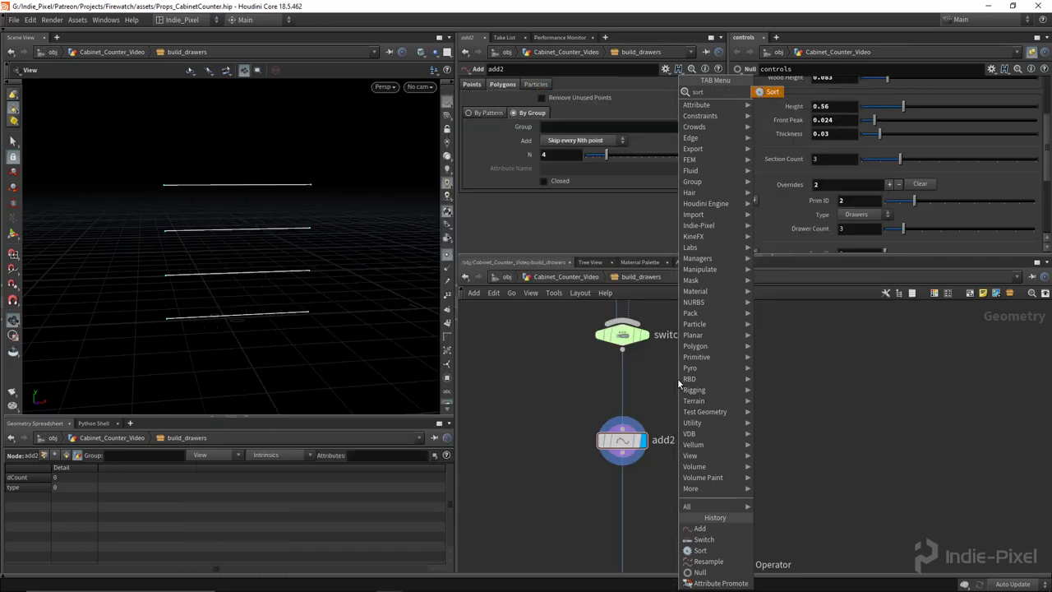
key("Return")
left_click(677, 378)
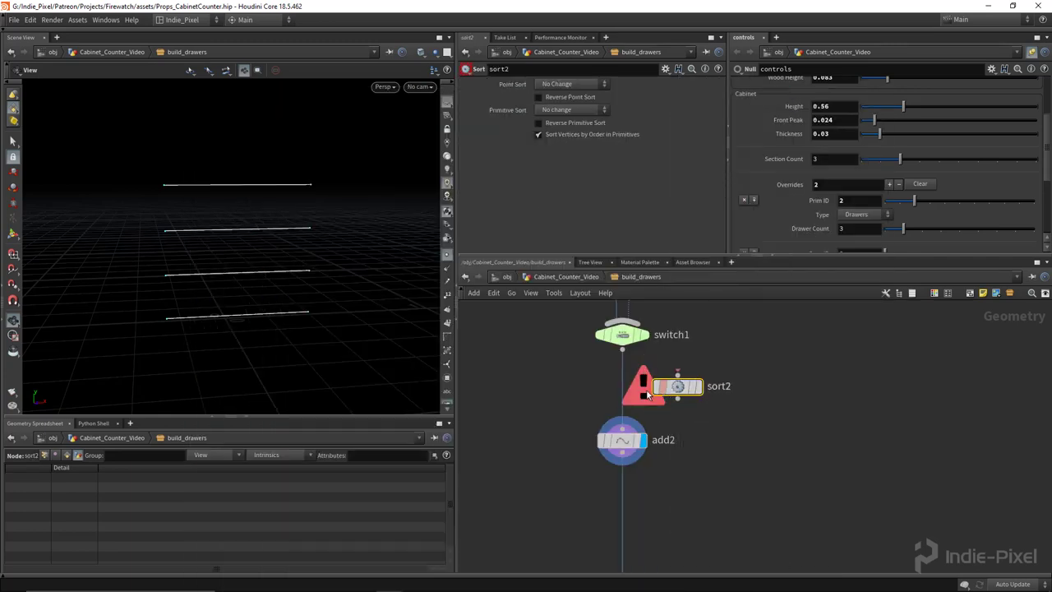
left_click_drag(677, 378, 622, 391)
left_click(584, 85)
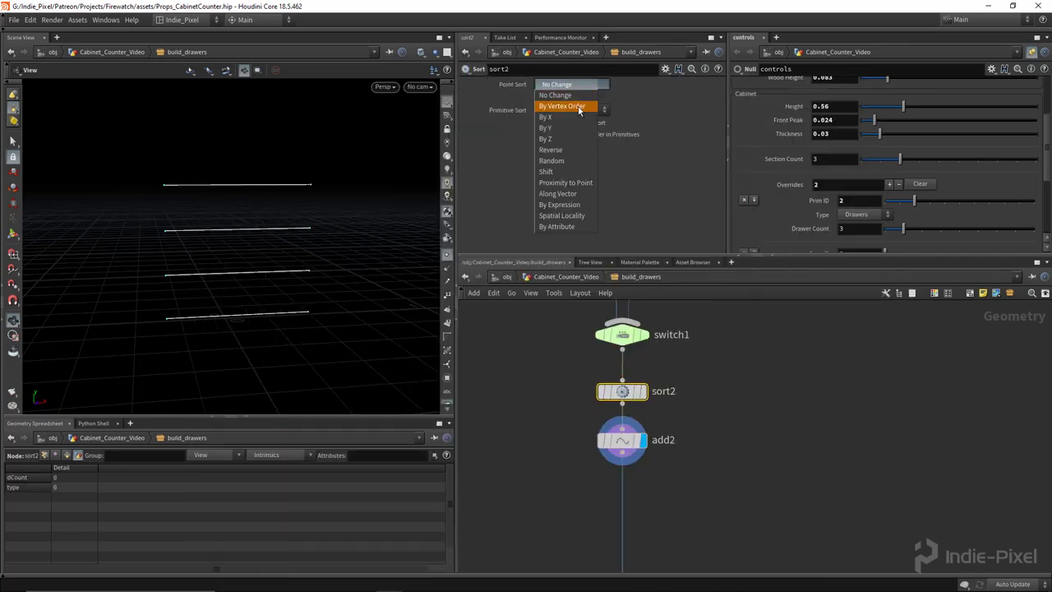
left_click(565, 128)
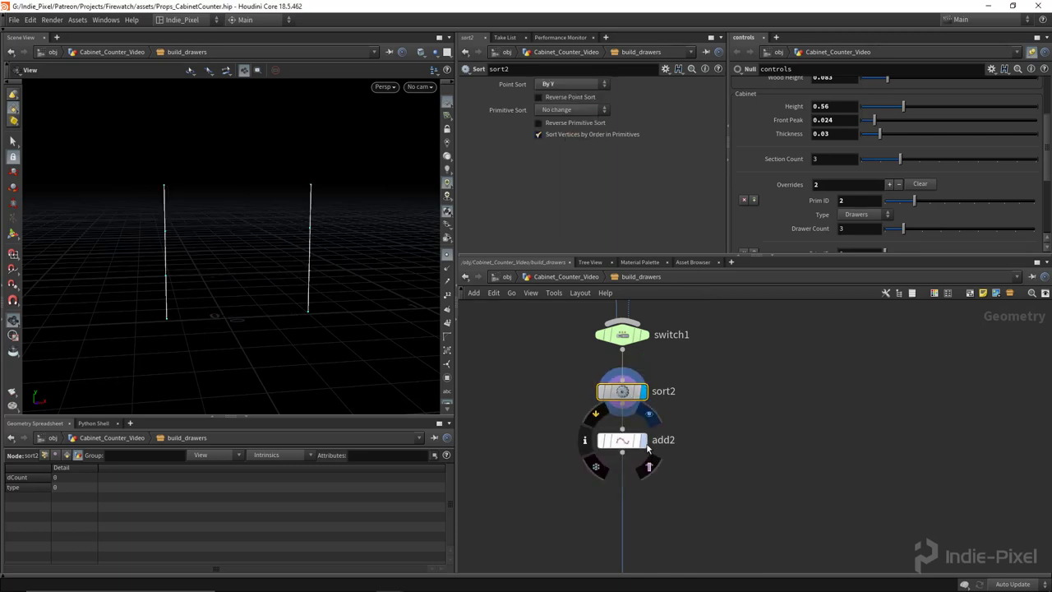
Switch add2's polygon creation to Groups of N points with N at 2 and move the node down slightly.
left_click(622, 439)
left_click(564, 142)
left_click(574, 161)
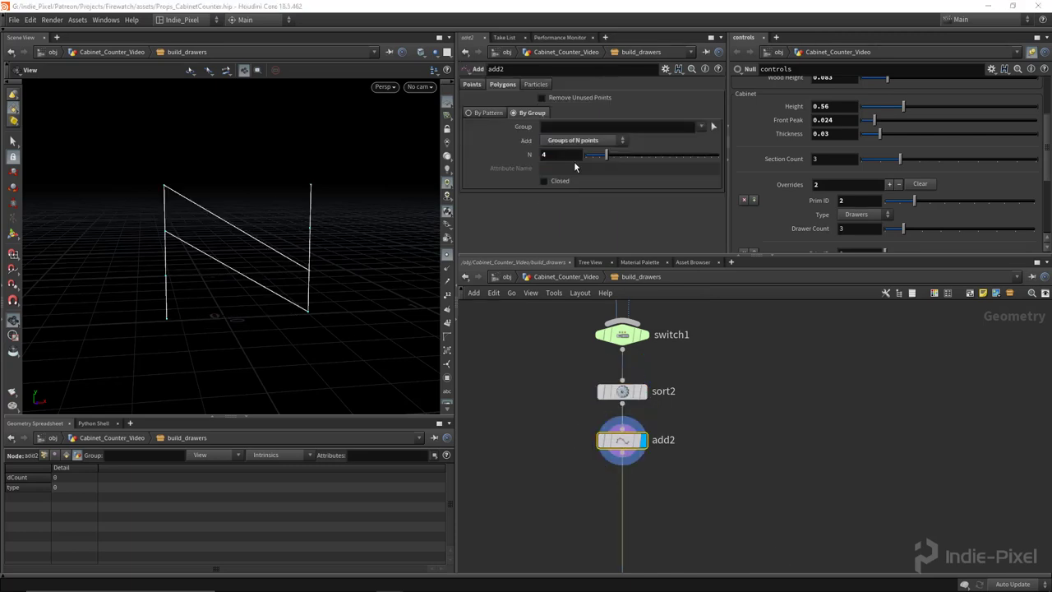
left_click_drag(607, 156, 592, 158)
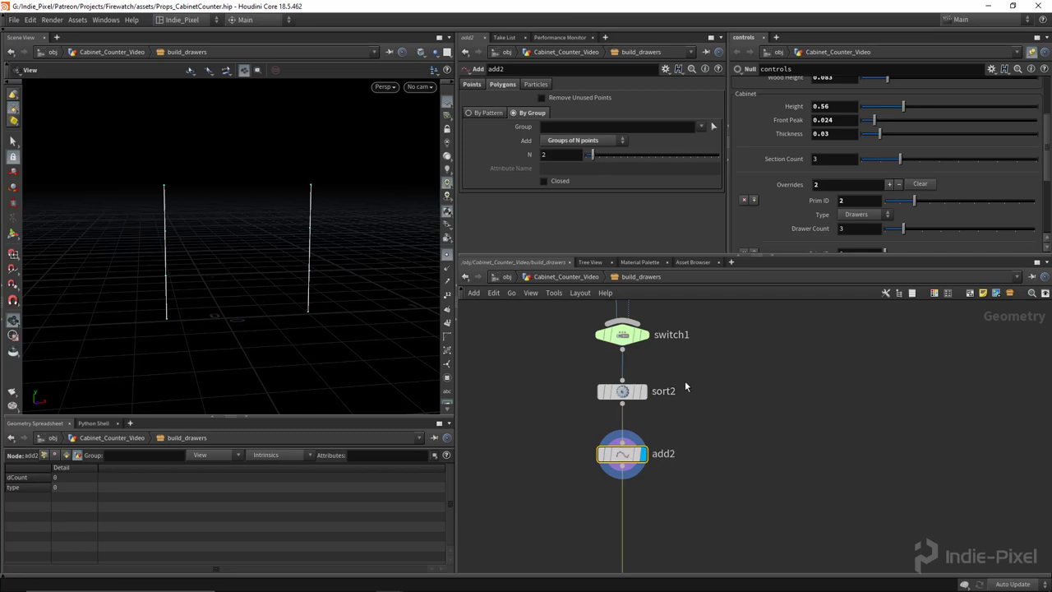
Change sort2's Point Sort to By X.
left_click(634, 388)
left_click(563, 83)
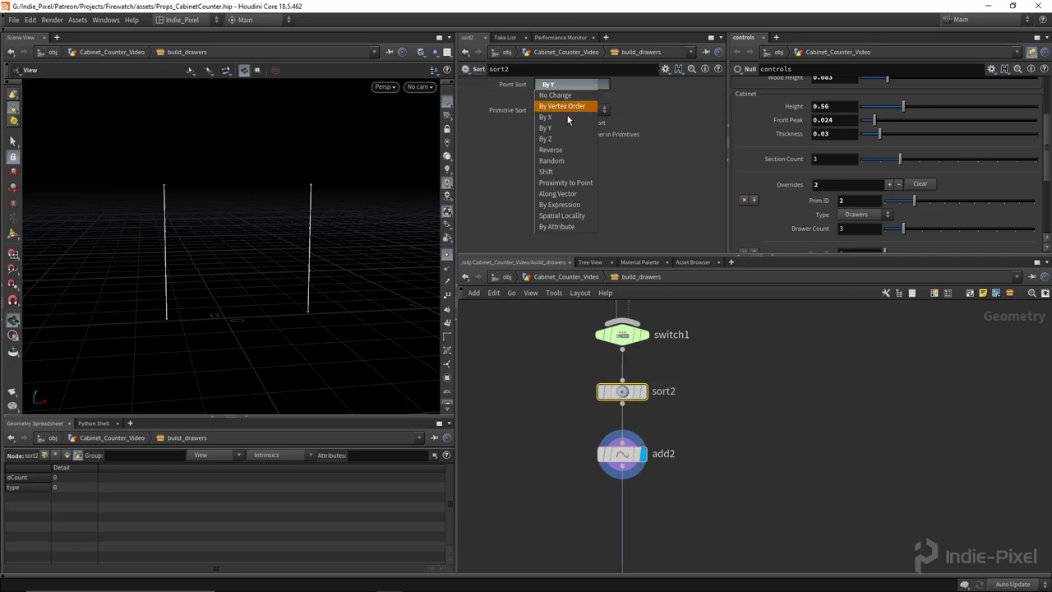
left_click(563, 115)
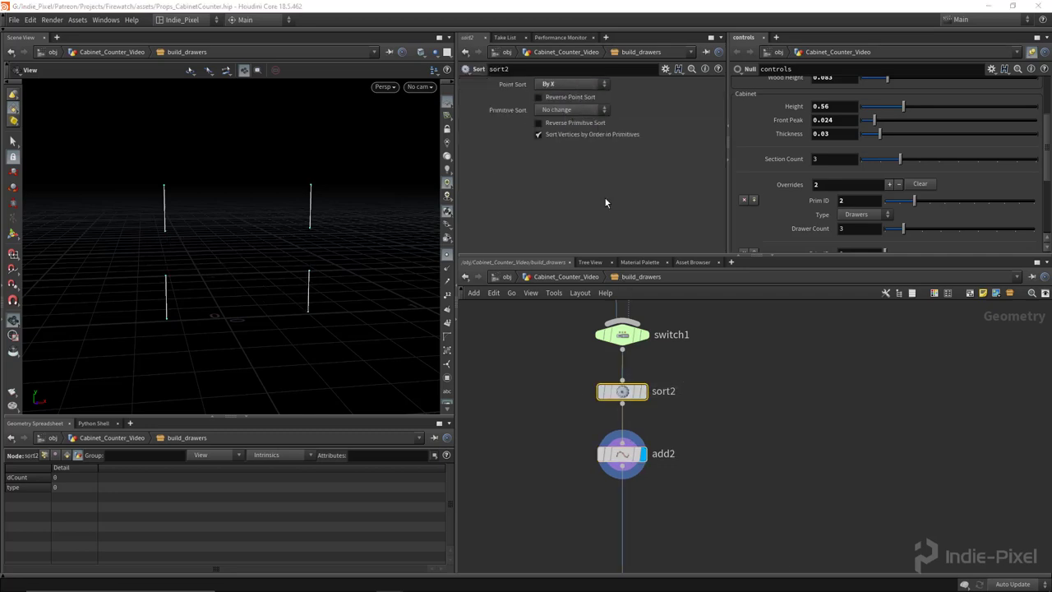
Try By Z for sort2's Point Sort, return it to By Y, and inspect add2's connected lines.
left_click(580, 83)
left_click(576, 141)
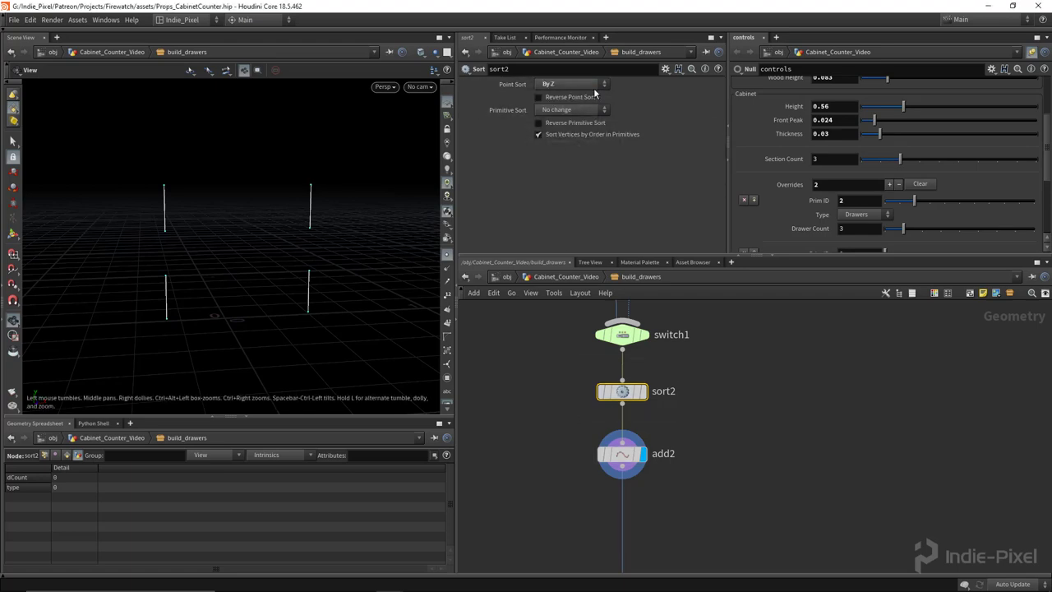
left_click(592, 84)
left_click(556, 128)
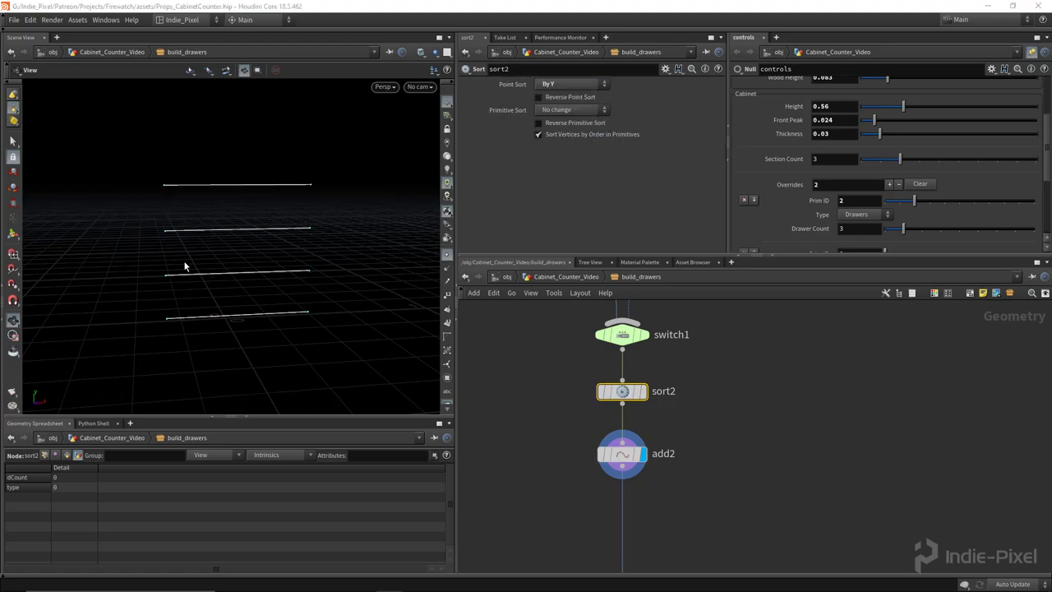
left_click(621, 454)
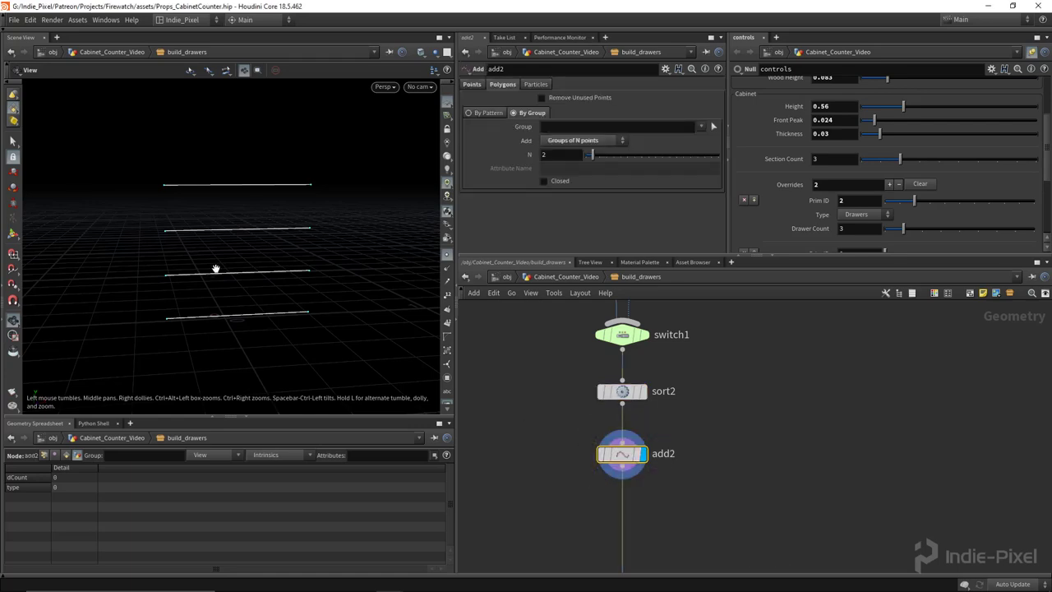
right_click_drag(369, 207, 319, 225)
left_click_drag(319, 225, 276, 226)
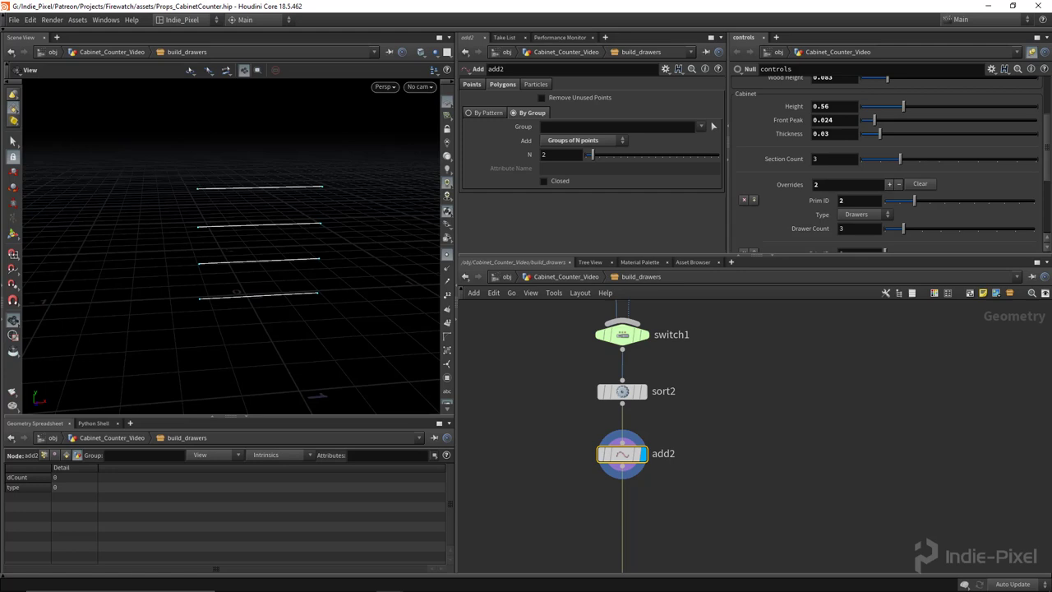
Add a displayed Group by Range node fed by add2, naming its primitive group outer with Start 1, End 1 and Invert Range enabled.
middle_click_drag(651, 518, 638, 416)
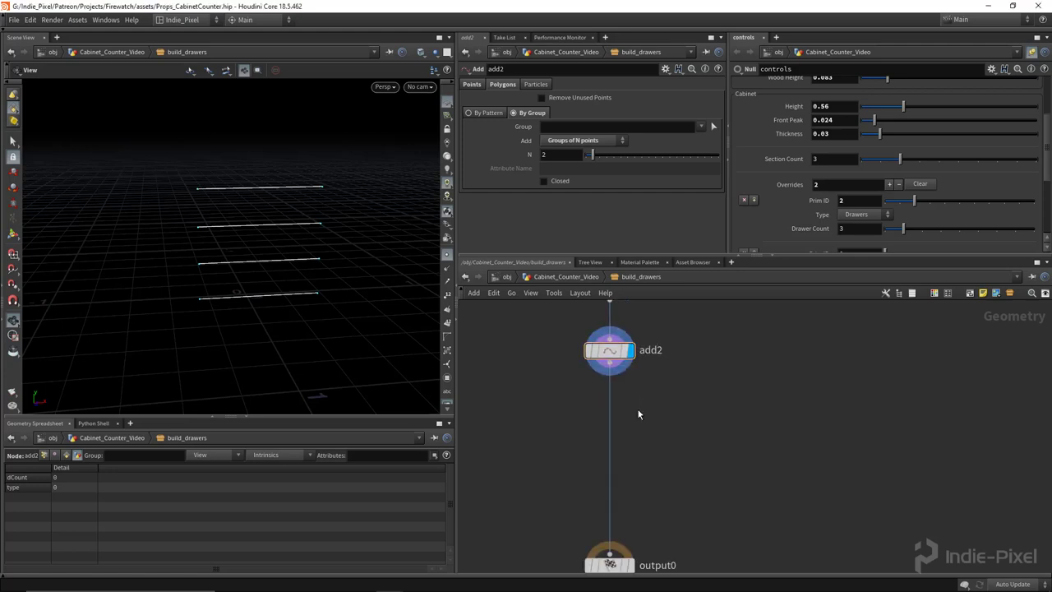
key("Tab")
type("grou")
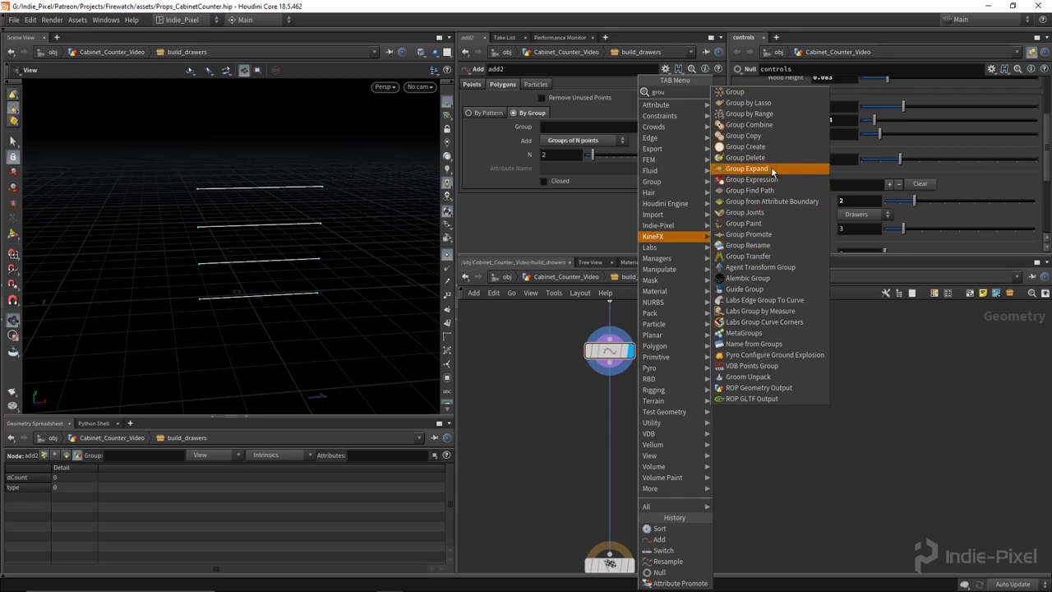
left_click(750, 114)
left_click(655, 441)
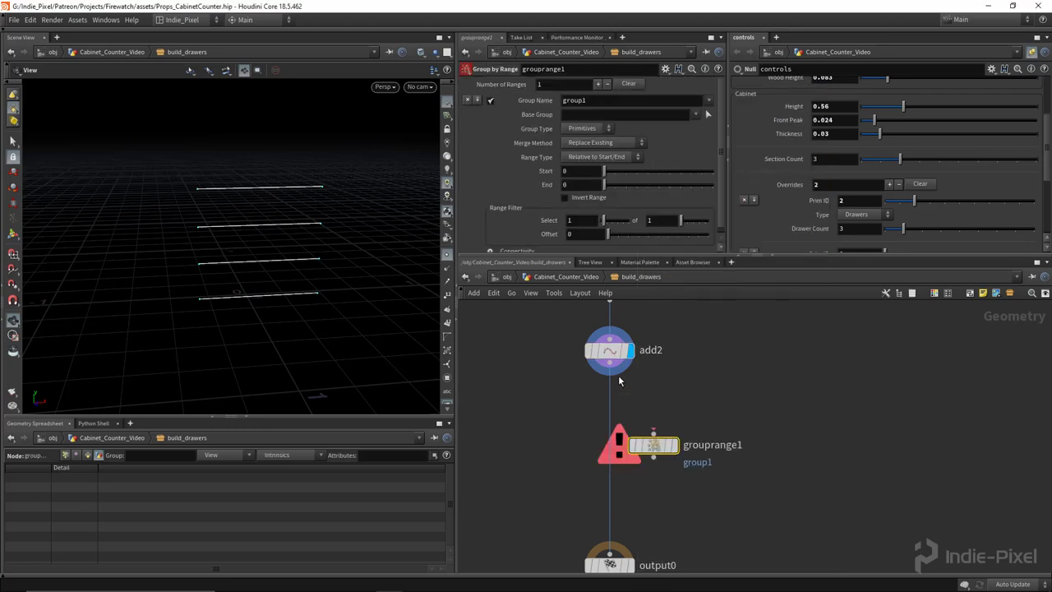
left_click(609, 362)
left_click(653, 433)
left_click(674, 419)
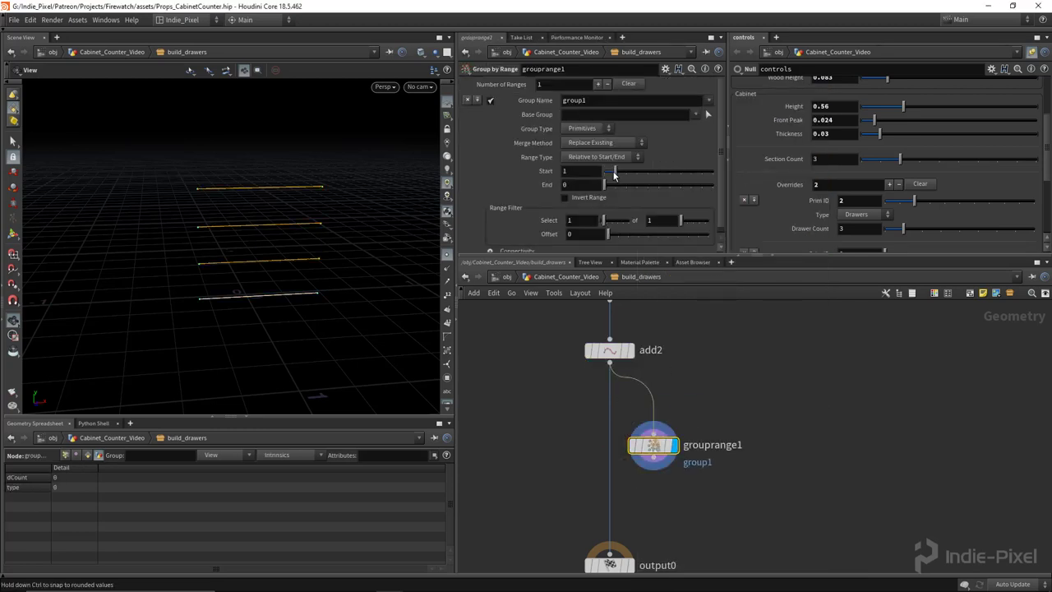
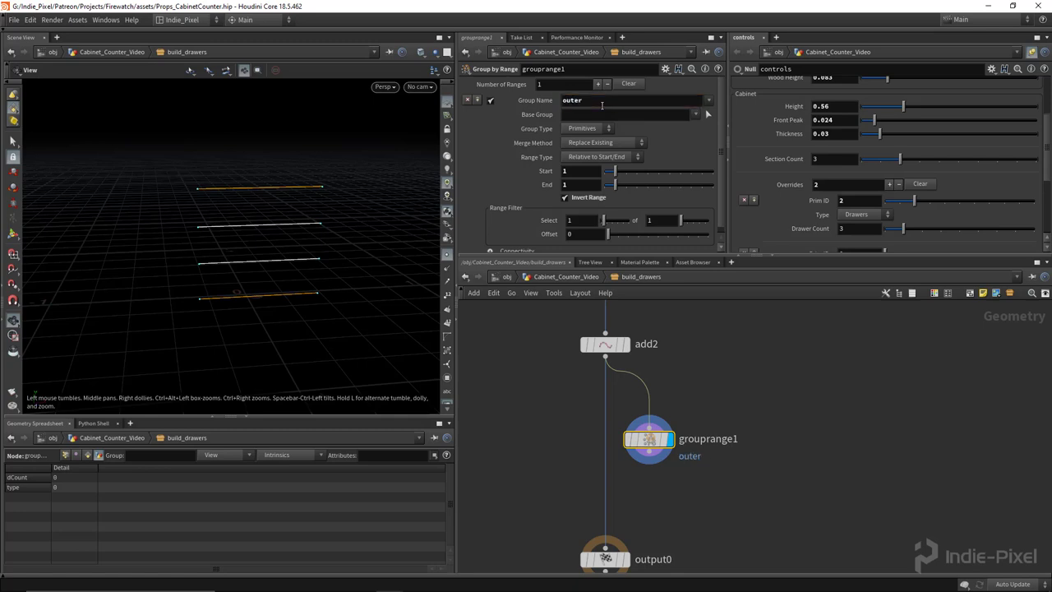
scroll(601, 106, "down", 1)
left_click_drag(649, 439, 649, 411)
Add a Blast node below grouprange1, wire and display it, and set its Group to outer.
key("Tab")
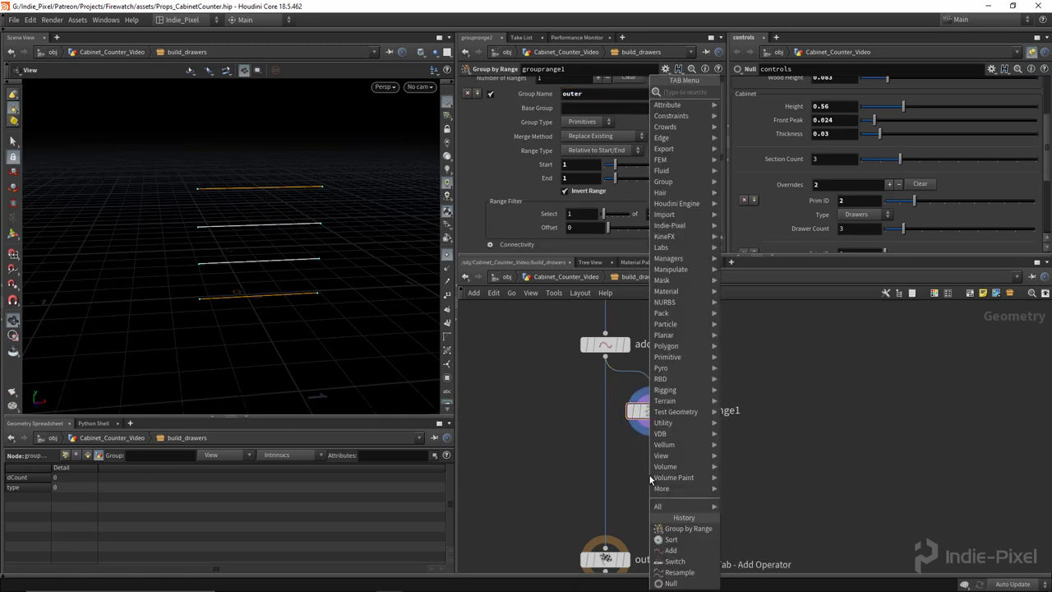
type("blast")
key("Return")
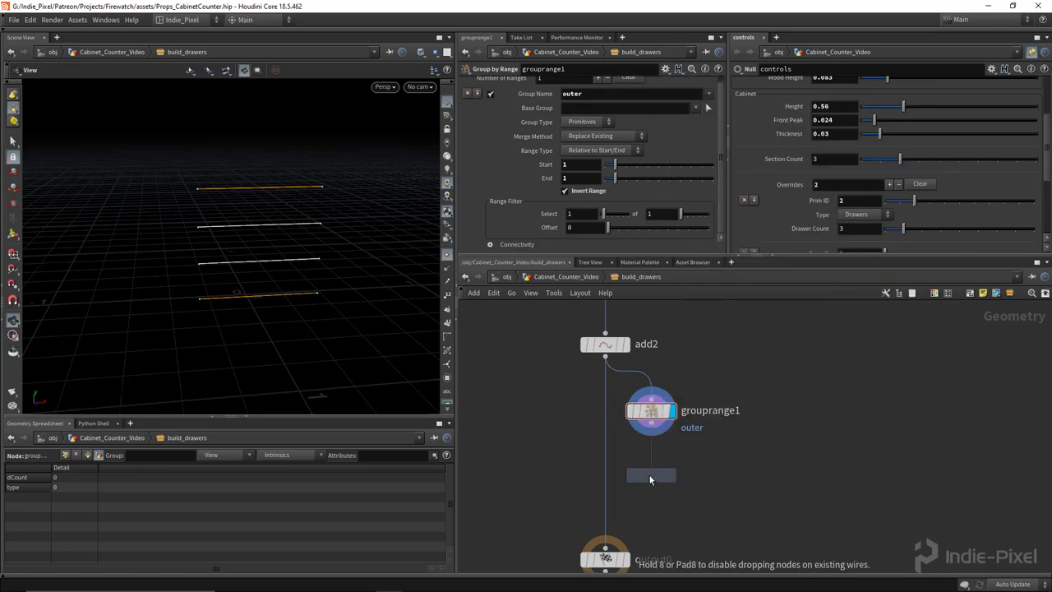
left_click(651, 478)
left_click(650, 423)
left_click(651, 464)
left_click(677, 450)
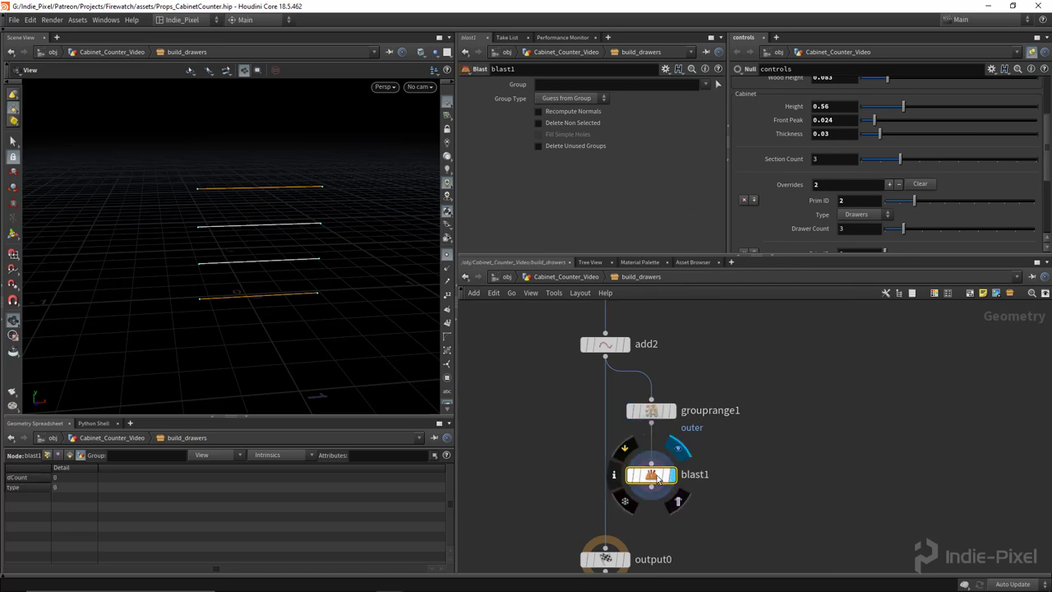
left_click_drag(653, 474, 653, 462)
left_click(705, 84)
left_click(710, 99)
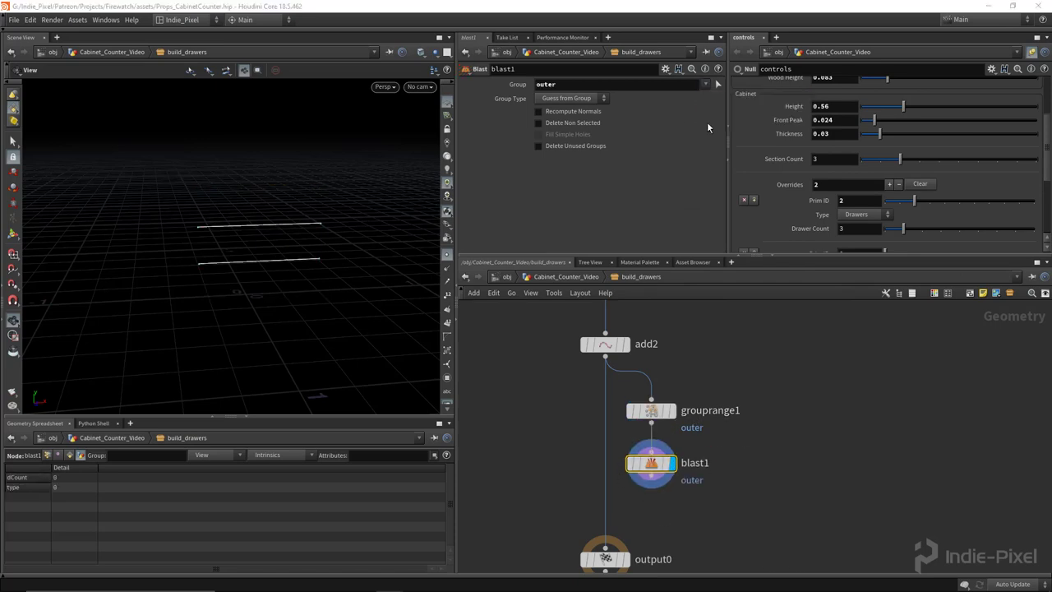
Move output0 further down the network and add a displayed Sweep node after blast1.
left_click_drag(763, 257, 763, 198)
middle_click_drag(740, 504, 732, 395)
scroll(733, 396, "down", 2)
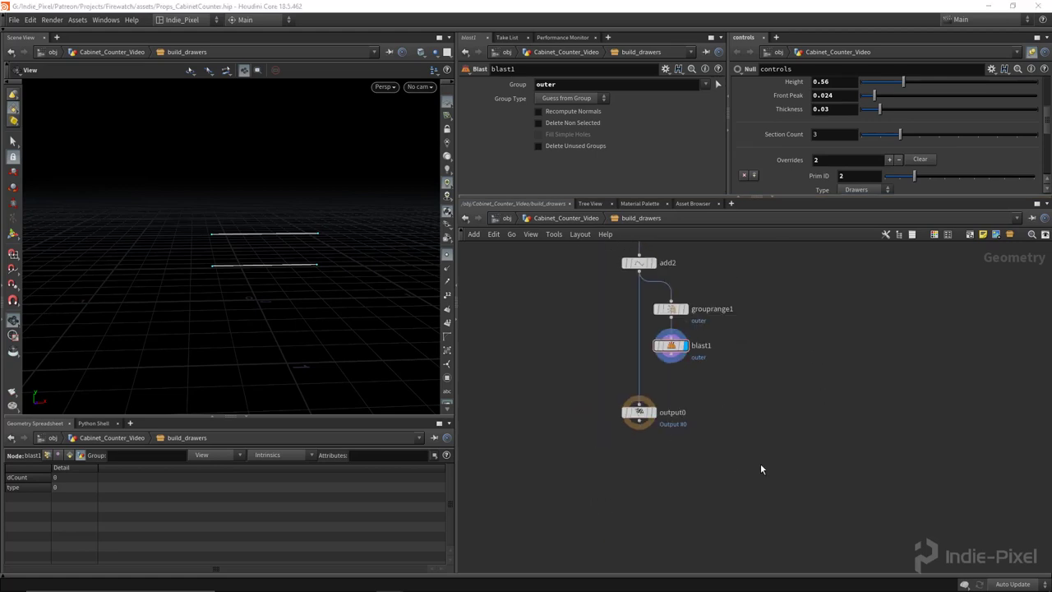
mouse_move(639, 481)
left_mouse_down()
mouse_move(613, 439)
mouse_move(619, 408)
mouse_move(625, 483)
left_mouse_up()
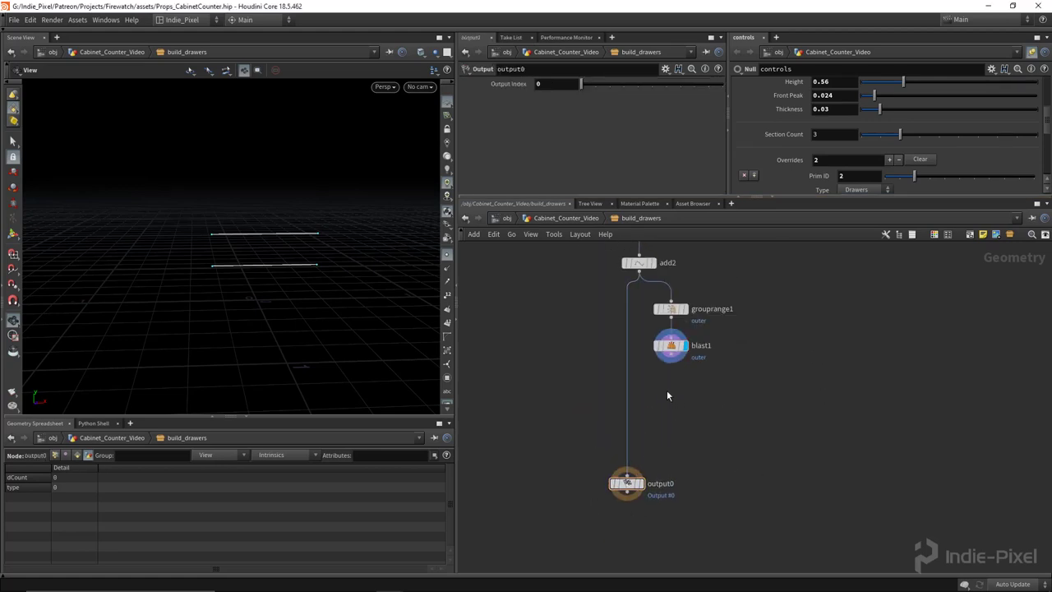
key("Tab")
type("swe")
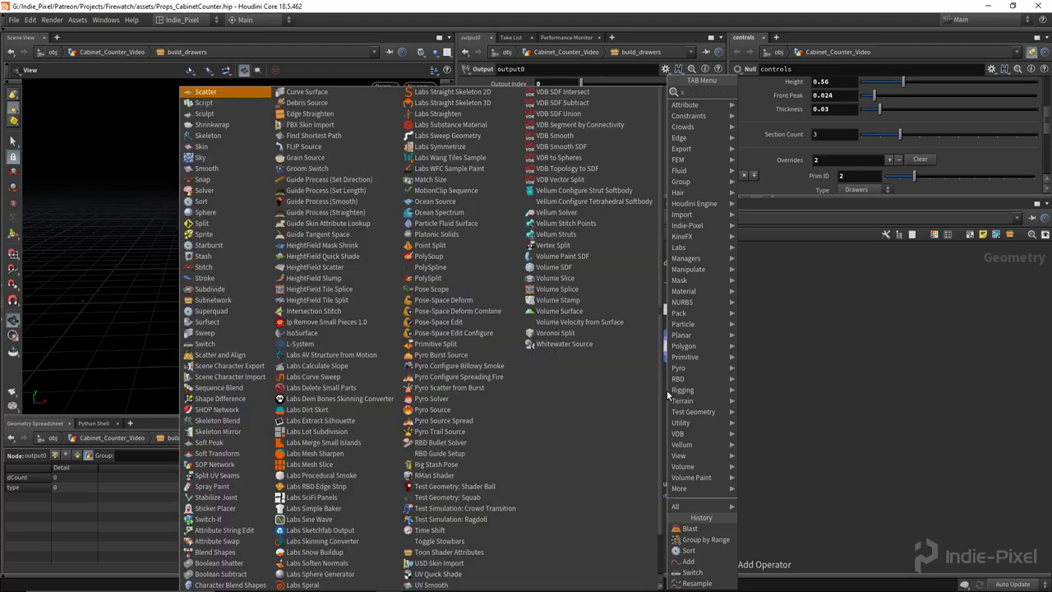
key("Return")
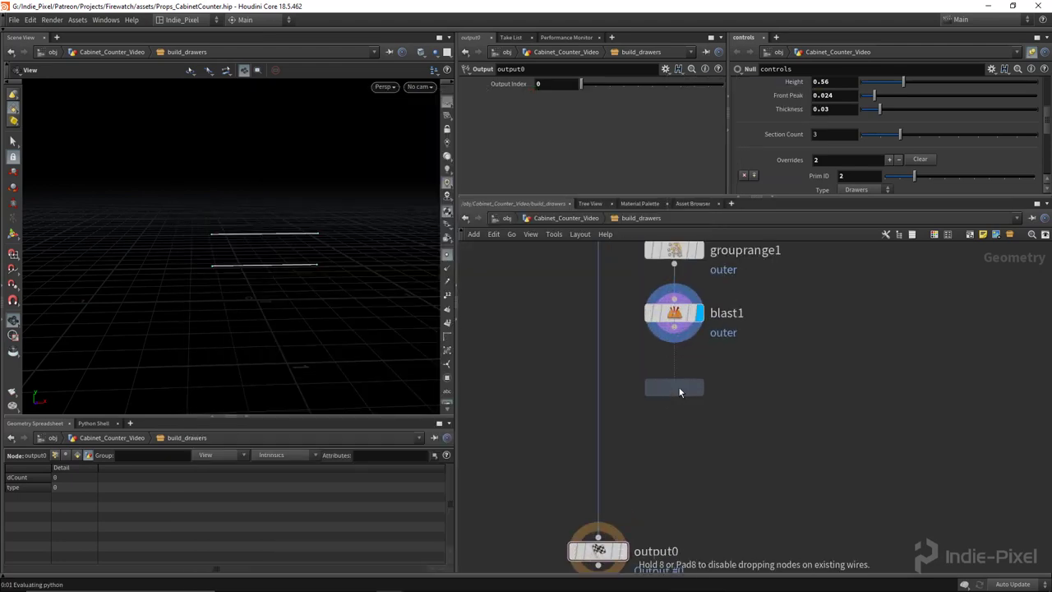
left_click(679, 389)
scroll(681, 389, "up", 2)
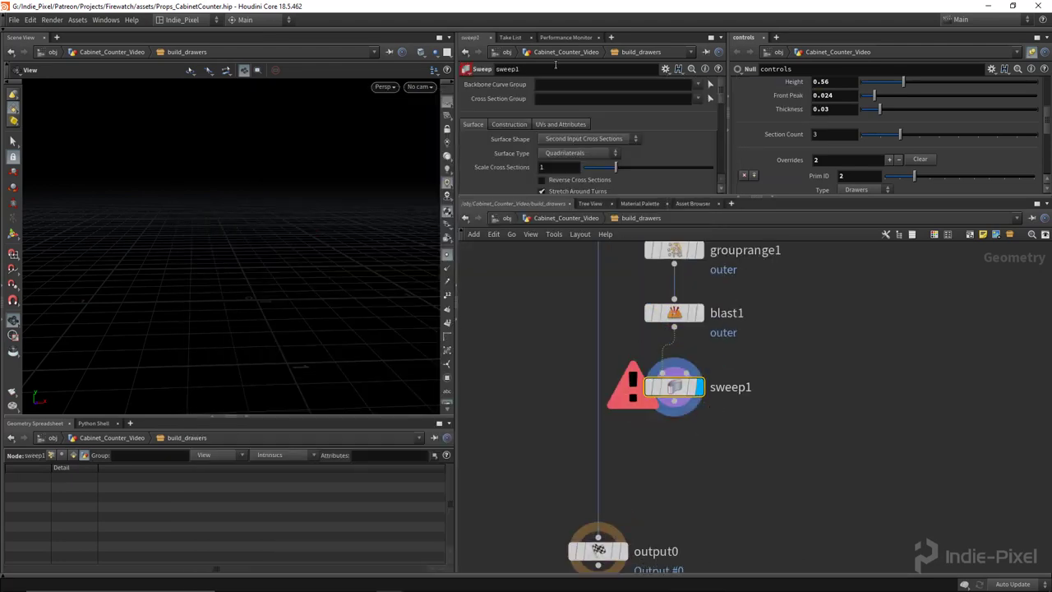
Set sweep1's Surface Shape to Ribbon and its Target Up Vector to Z Axis.
left_click(579, 139)
left_click(583, 180)
scroll(644, 127, "down", 1)
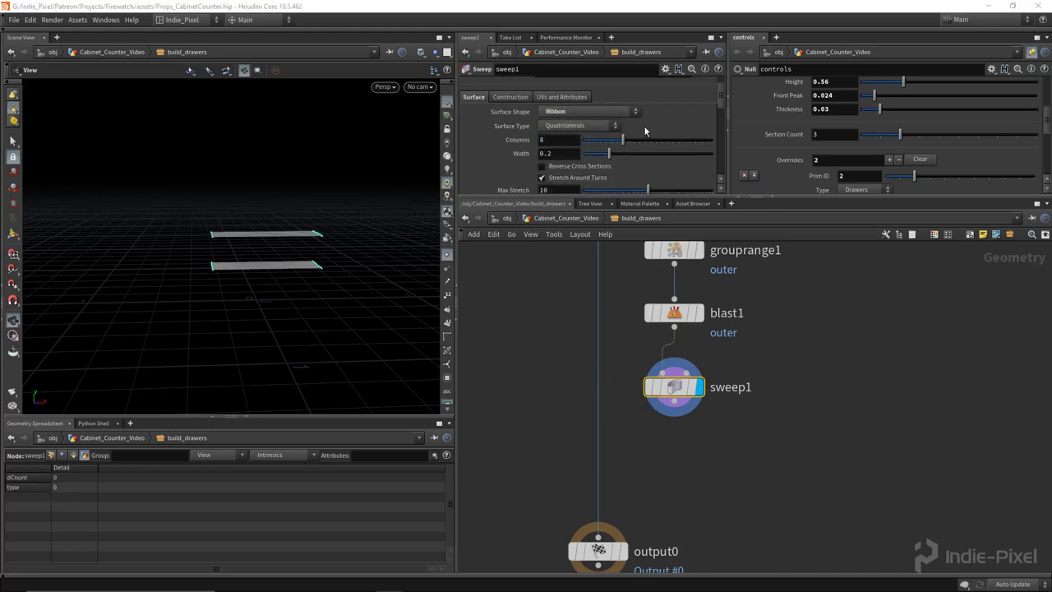
left_click(509, 97)
left_click(571, 132)
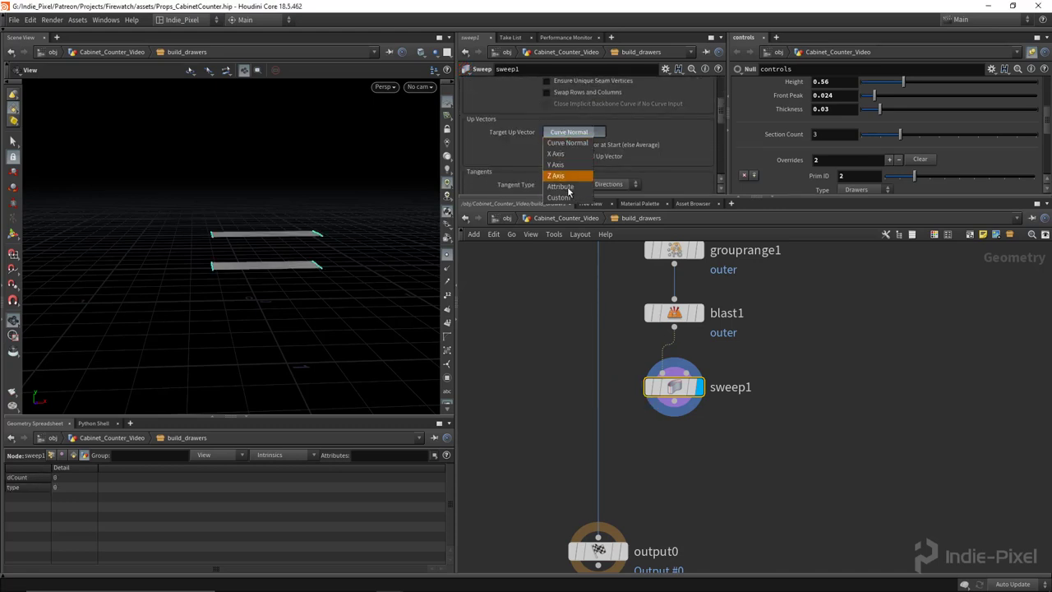
left_click(568, 185)
scroll(606, 145, "up", 5)
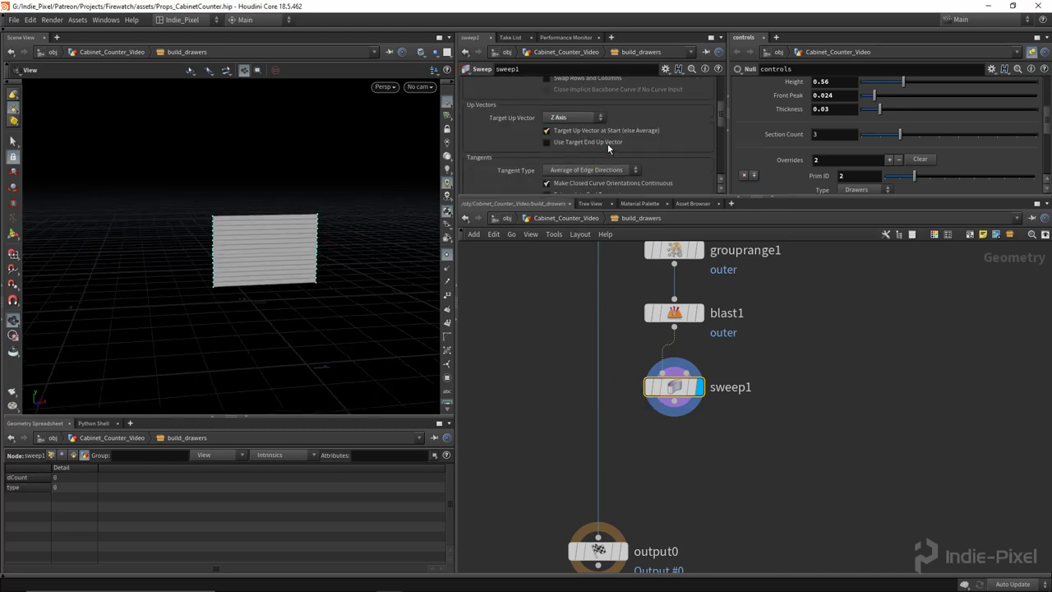
Set sweep1's Columns to 1 and link its Width to the Cabinet Thickness control with a relative reference.
left_click(474, 124)
left_click_drag(615, 166, 589, 184)
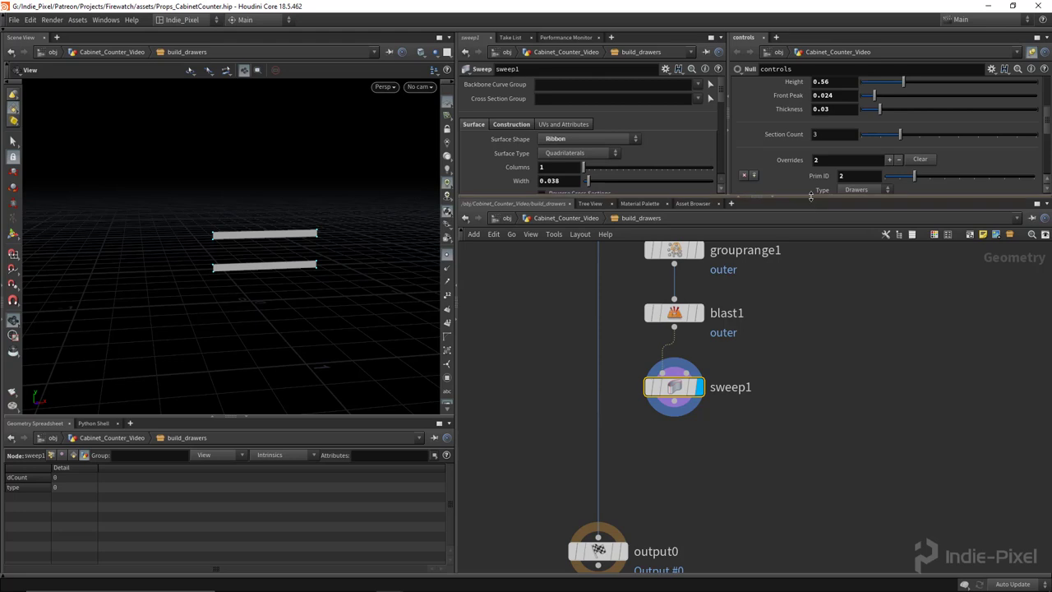
left_click_drag(810, 195, 805, 343)
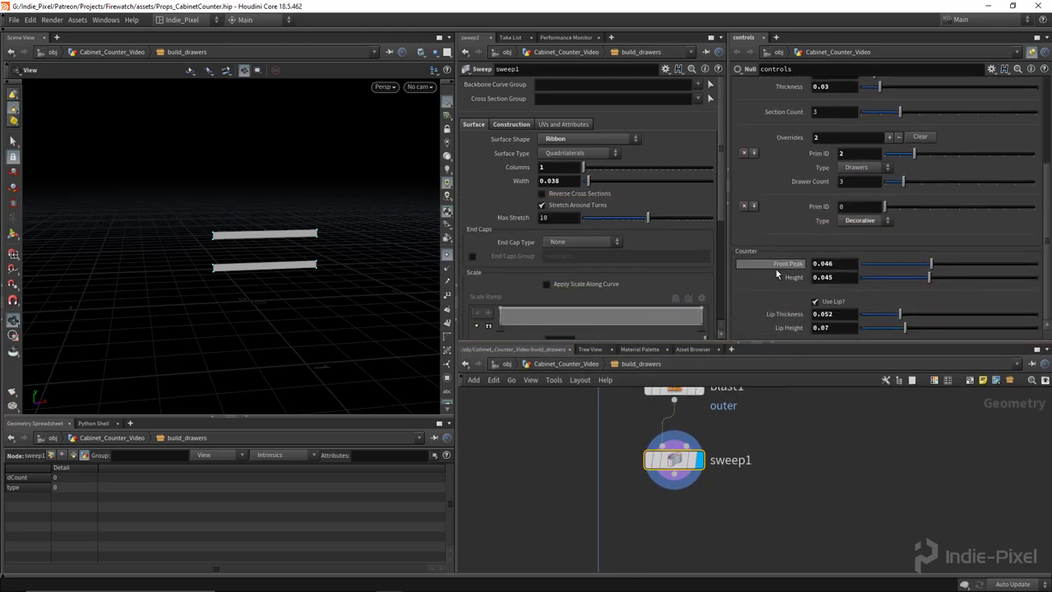
scroll(775, 247, "up", 4)
right_click(787, 187)
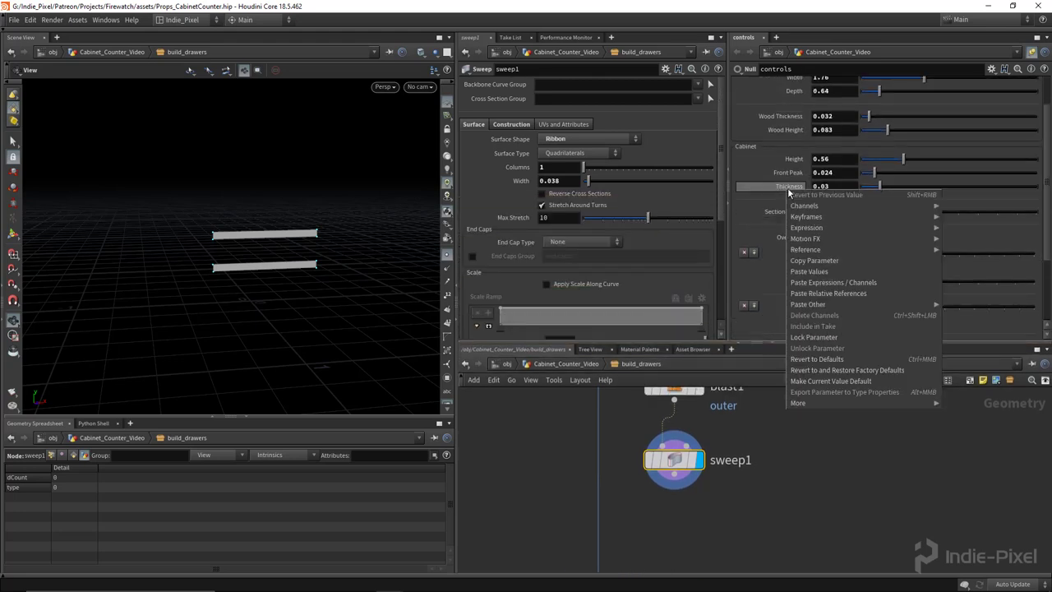
left_click(814, 259)
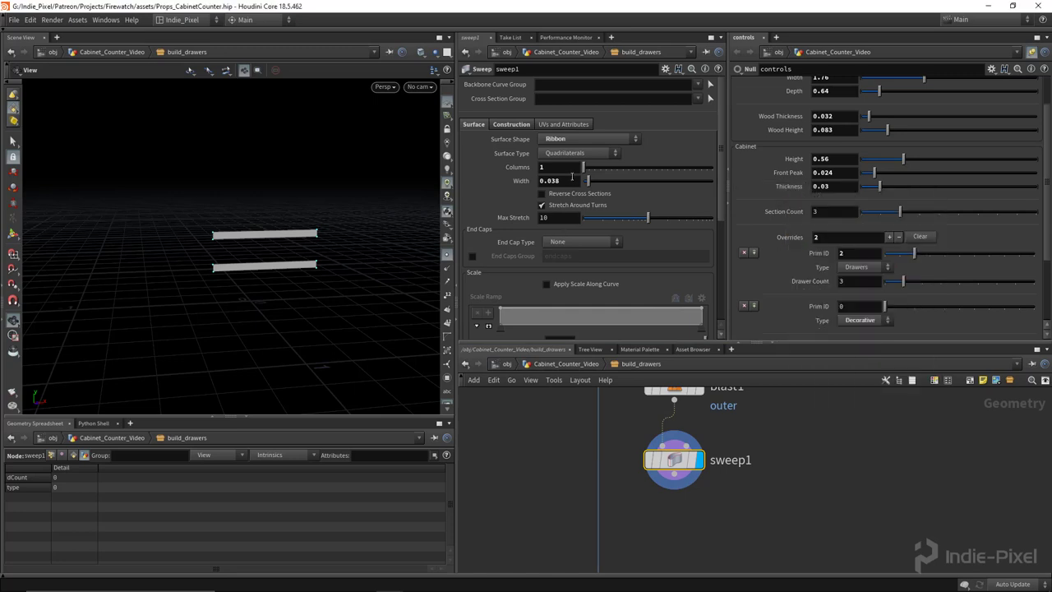
right_click(562, 180)
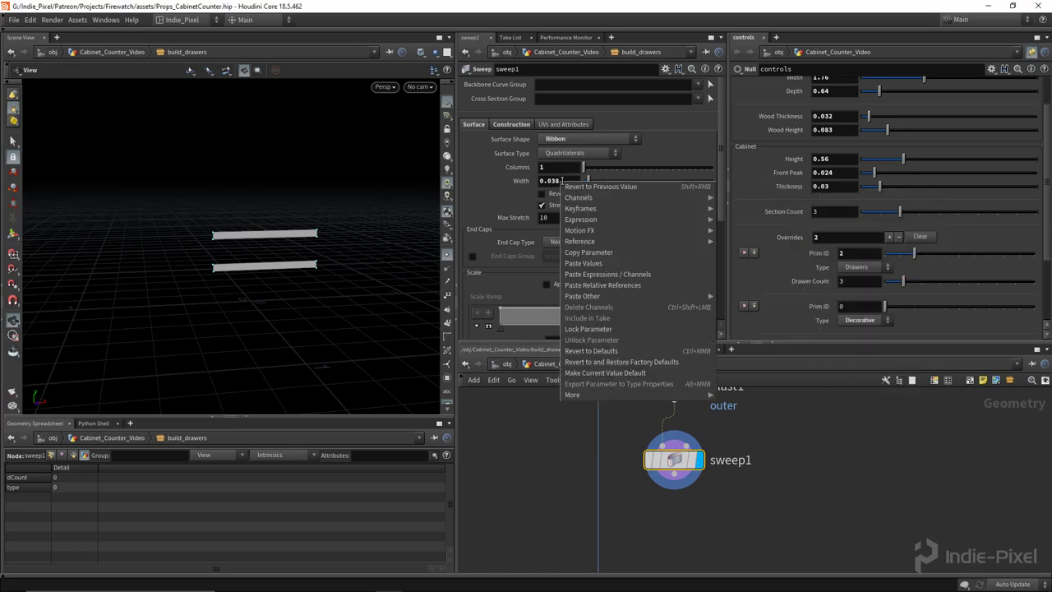
left_click(612, 284)
mouse_move(289, 257)
left_mouse_down()
mouse_move(335, 263)
mouse_move(301, 260)
left_mouse_up()
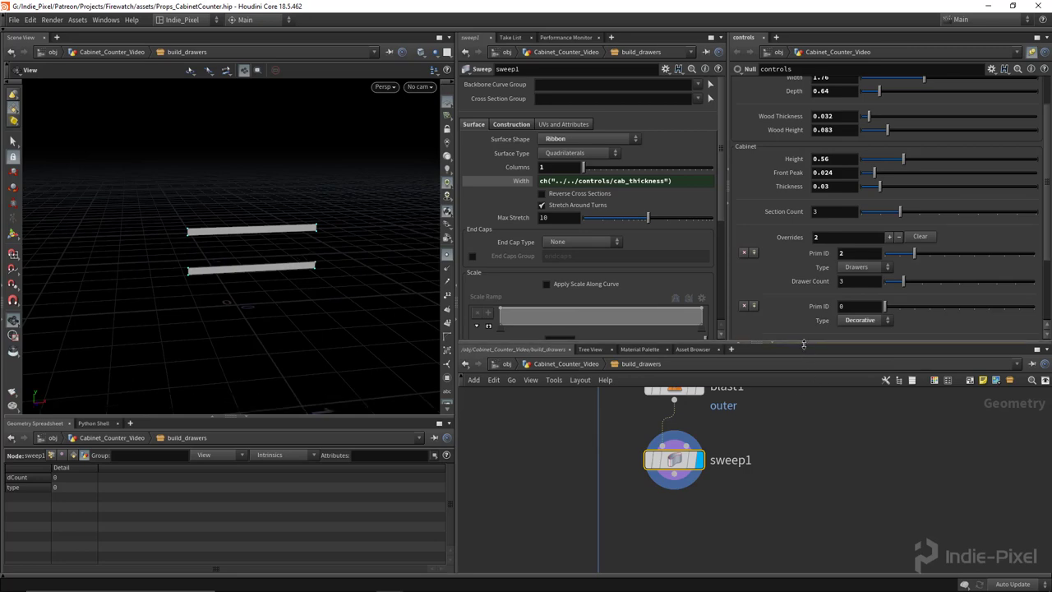
Add a displayed PolyExtrude node after sweep1.
left_click_drag(807, 342, 807, 277)
middle_click_drag(751, 483, 730, 408)
key("Tab")
type("poly")
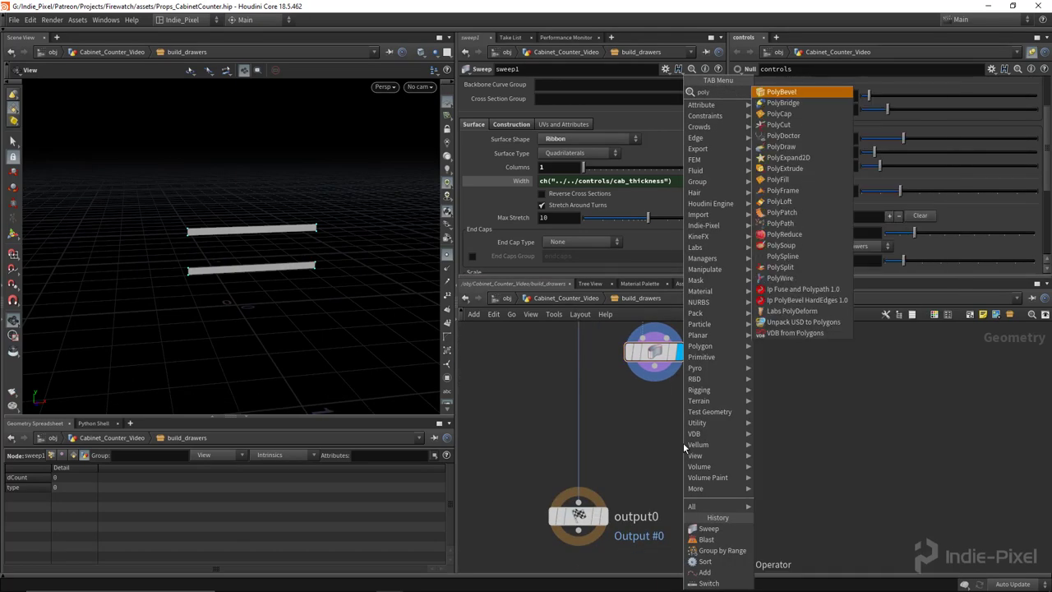
left_click(791, 168)
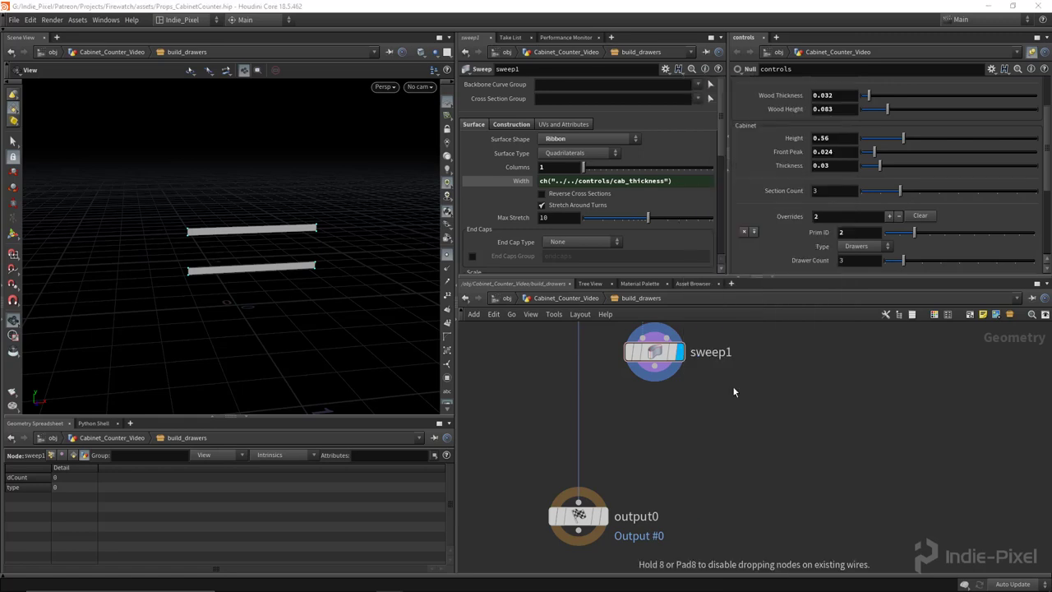
left_click(648, 413)
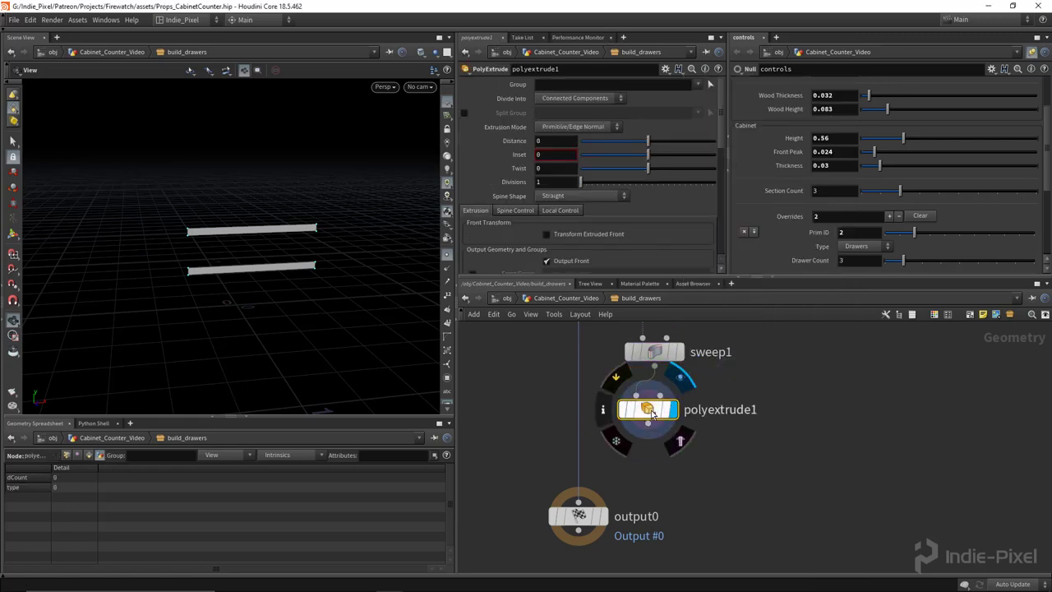
Link polyextrude1's Distance to the Cabinet Thickness control with a relative reference and orbit around the extruded dividers.
left_click_drag(648, 141, 643, 141)
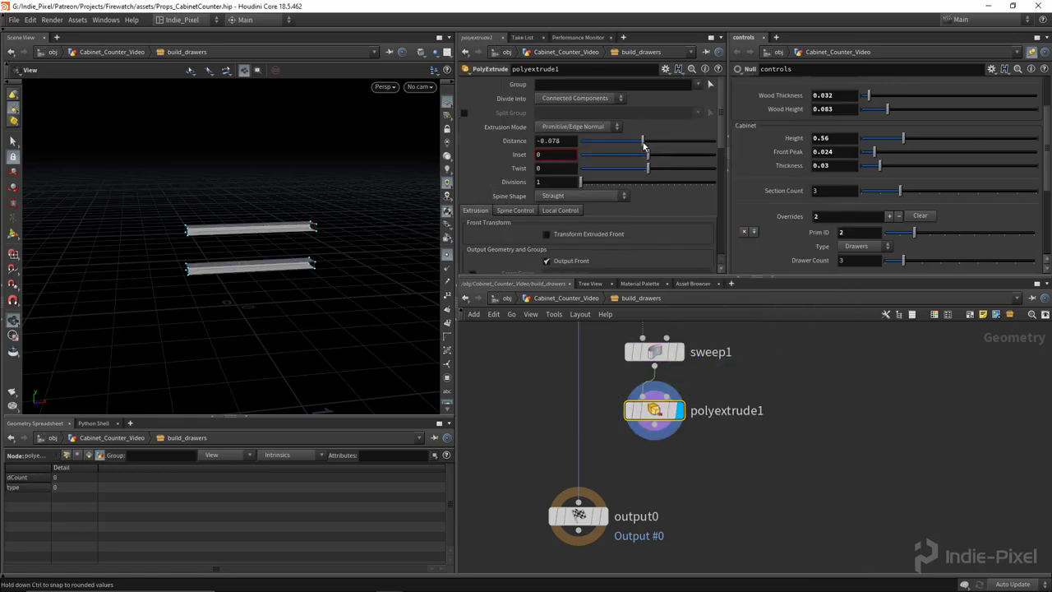
right_click(820, 165)
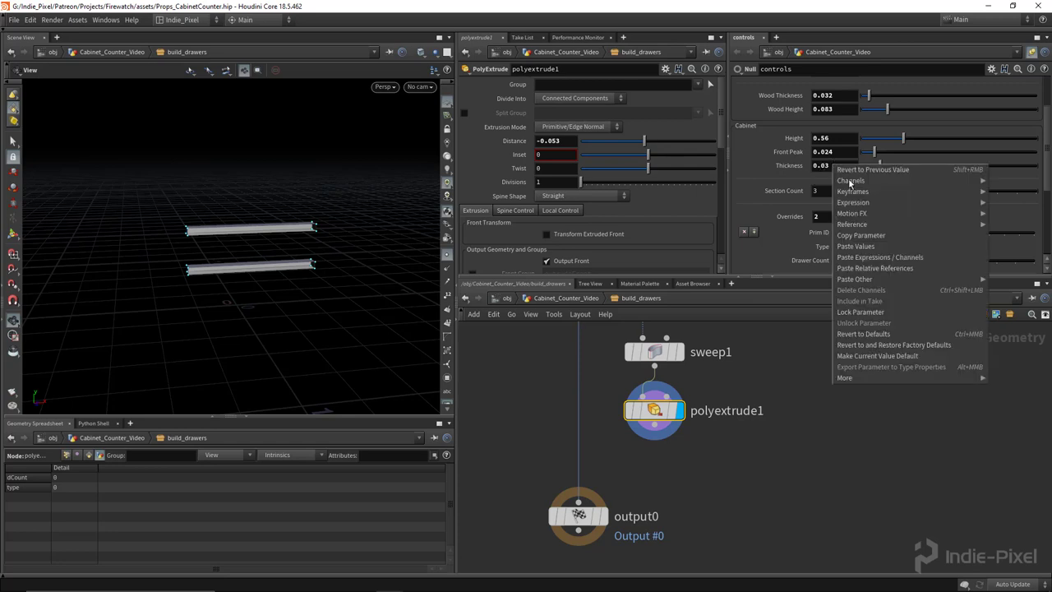
left_click(886, 236)
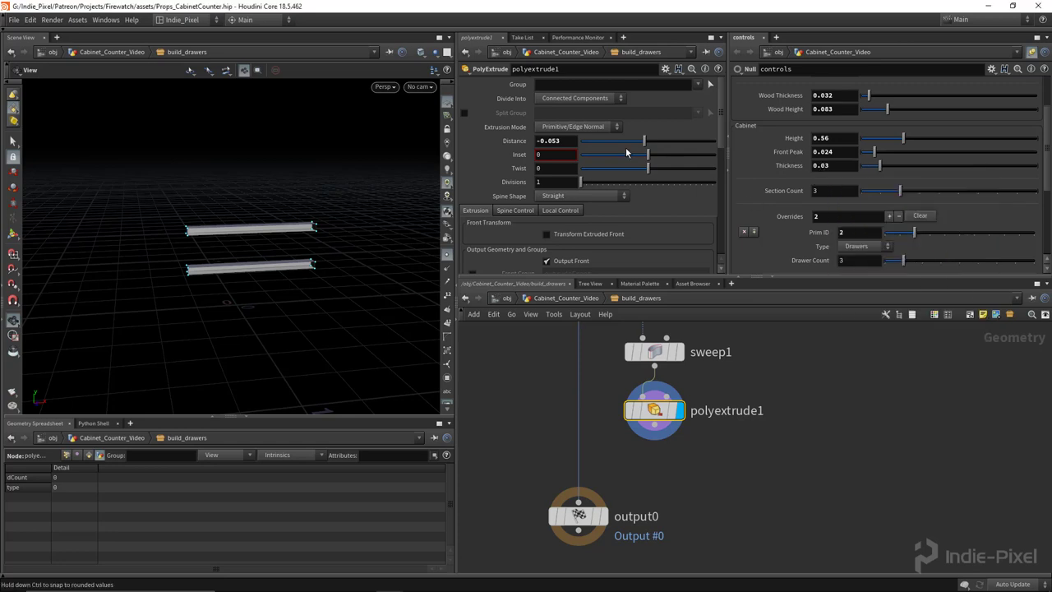
right_click(562, 140)
left_click(594, 310)
right_click(558, 137)
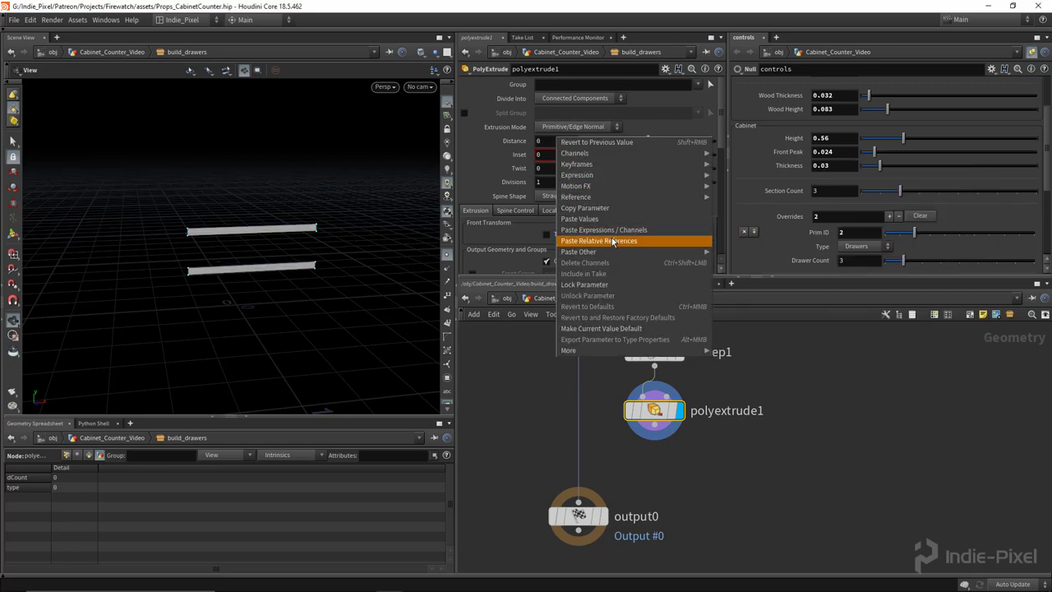
left_click(598, 240)
left_click_drag(206, 254, 370, 216, "alt")
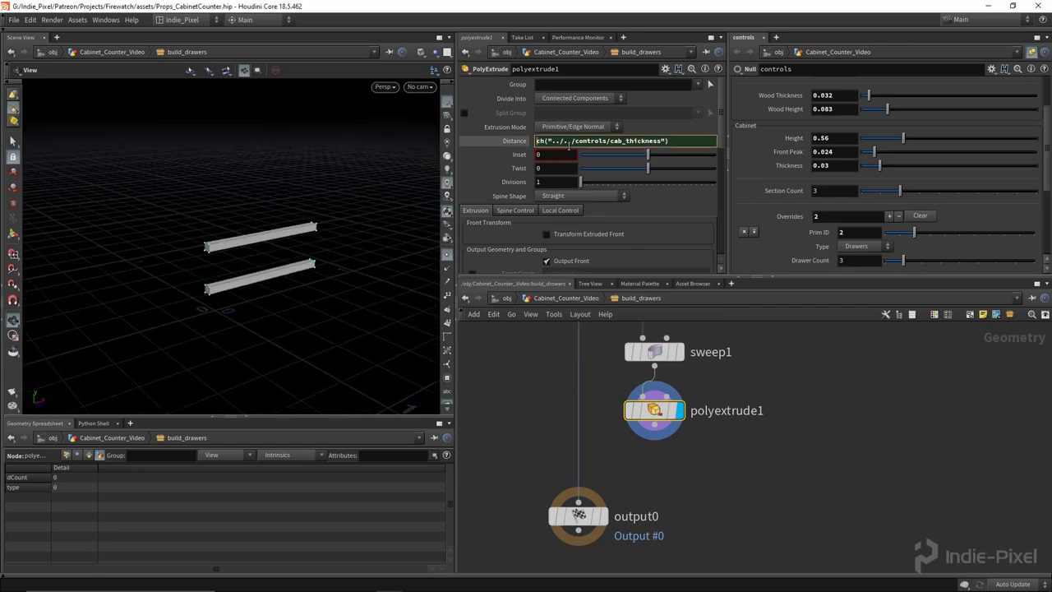
Negate polyextrude1's Distance expression and turn on Output Back for the extruded dividers.
type("-")
key("Return")
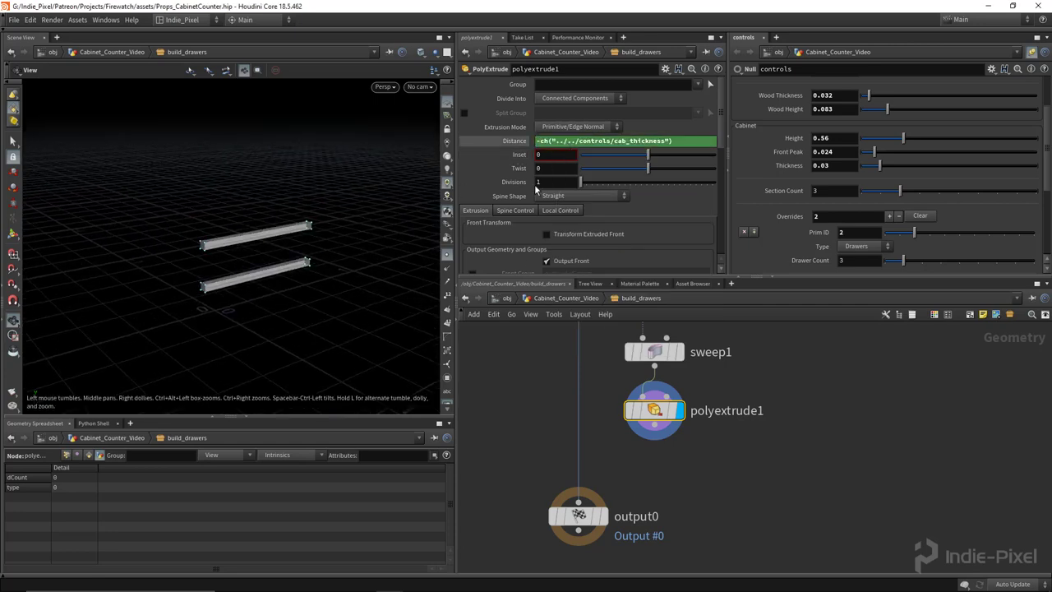
scroll(583, 191, "down", 2)
left_click_drag(313, 240, 332, 234)
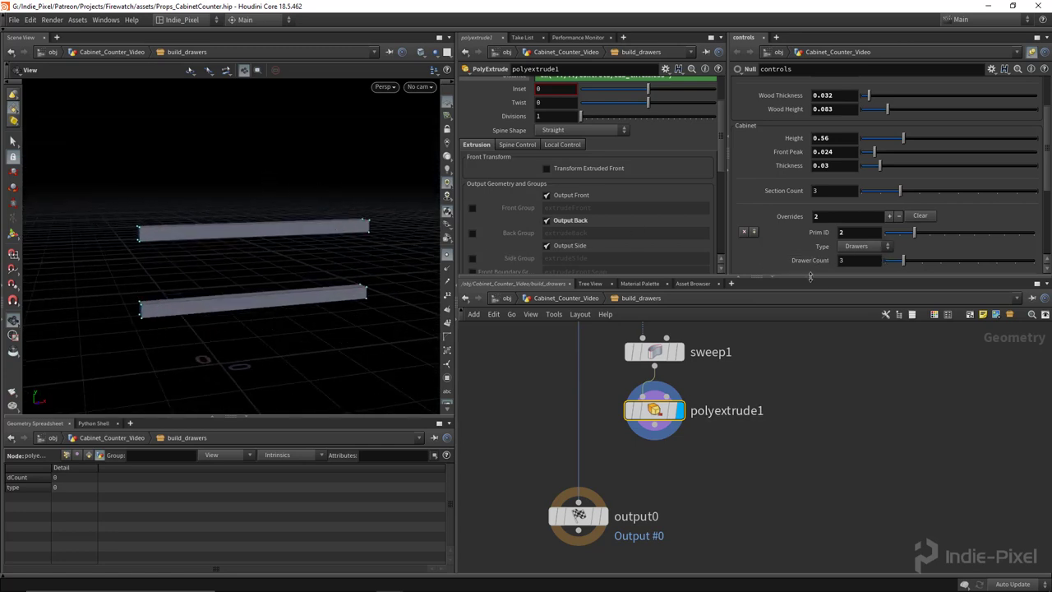
left_click_drag(809, 277, 810, 319)
scroll(575, 203, "down", 5)
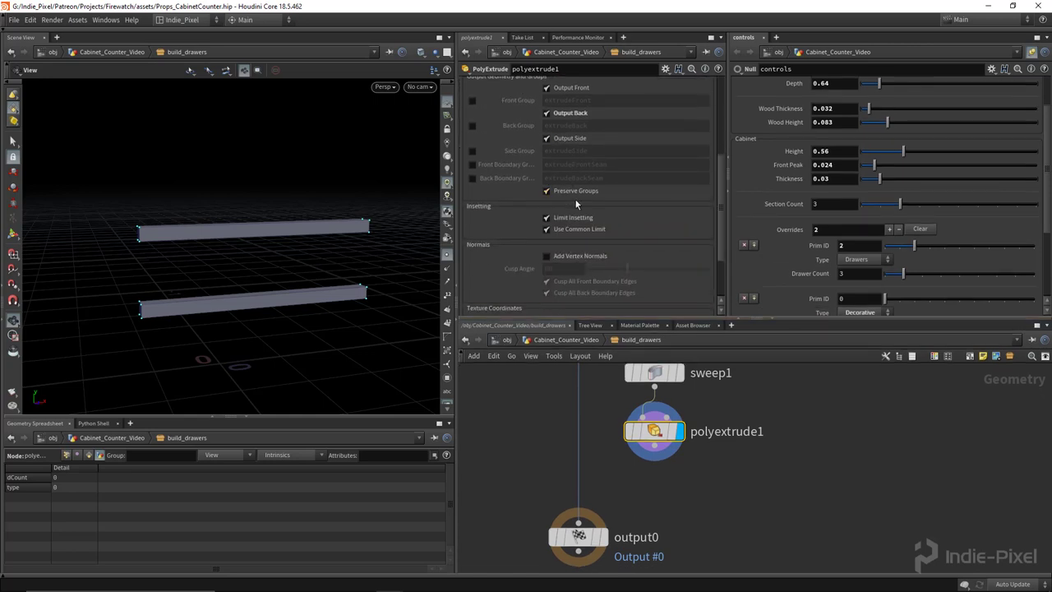
scroll(325, 221, "down", 1)
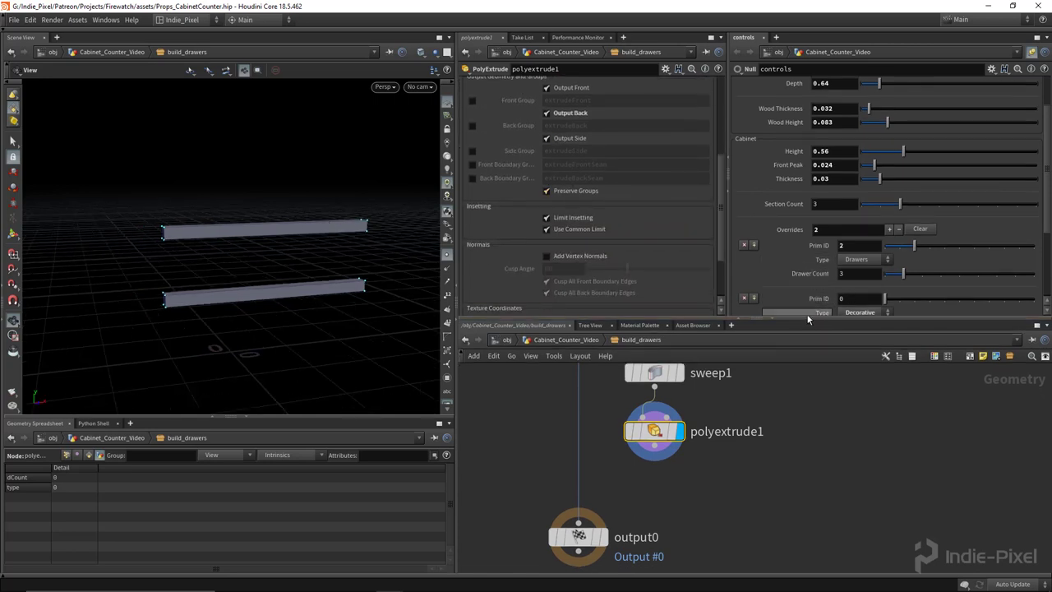
left_click_drag(792, 319, 793, 252)
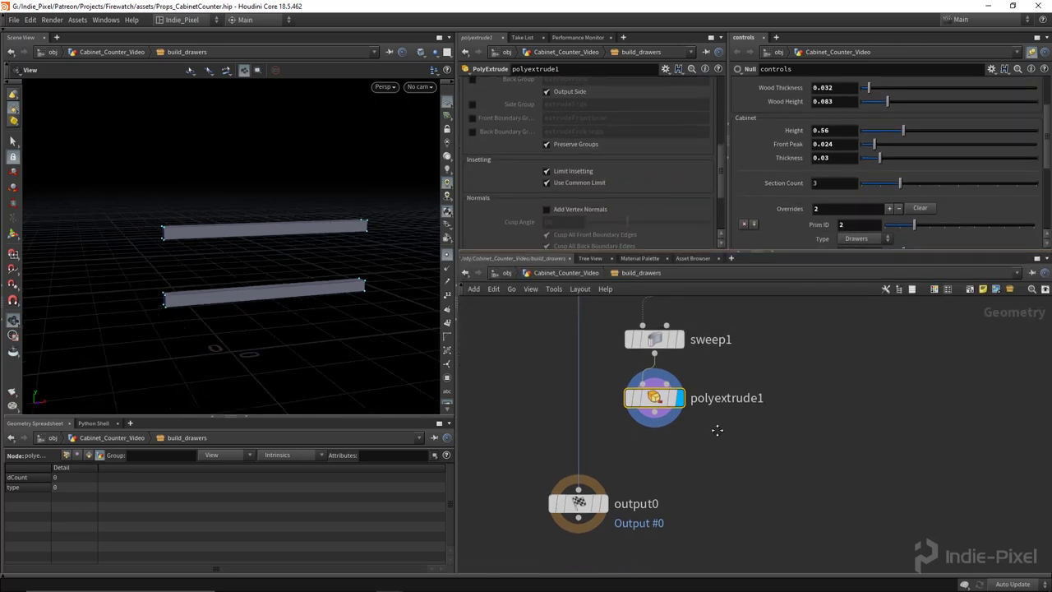
Add a Reverse node after polyextrude1, wire it into output0 and display output0.
key("Tab")
type("rev")
key("Return")
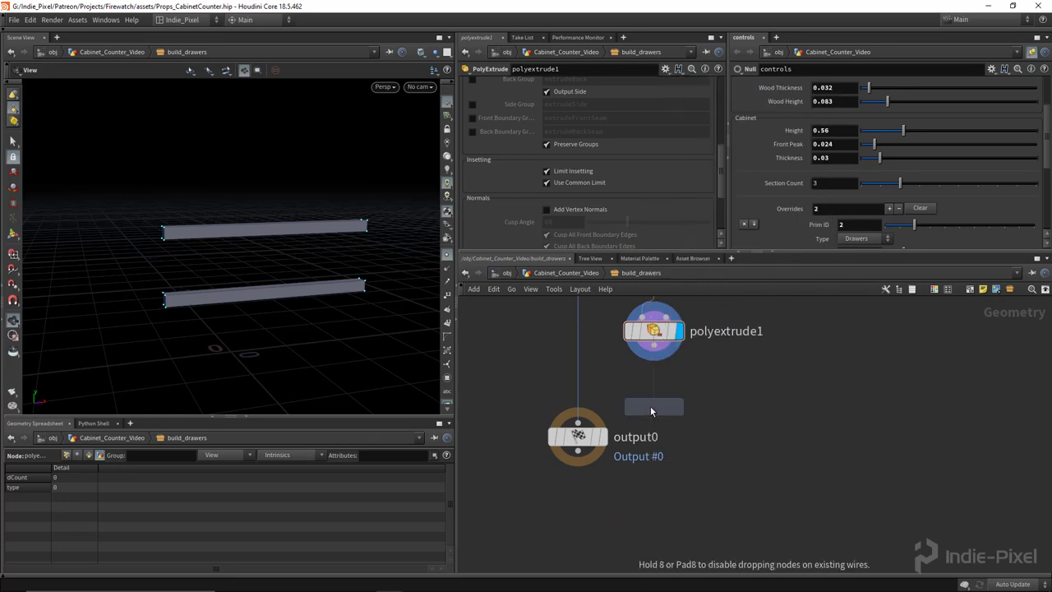
left_click(652, 409)
left_click(654, 346)
left_click(654, 392)
left_click(677, 407)
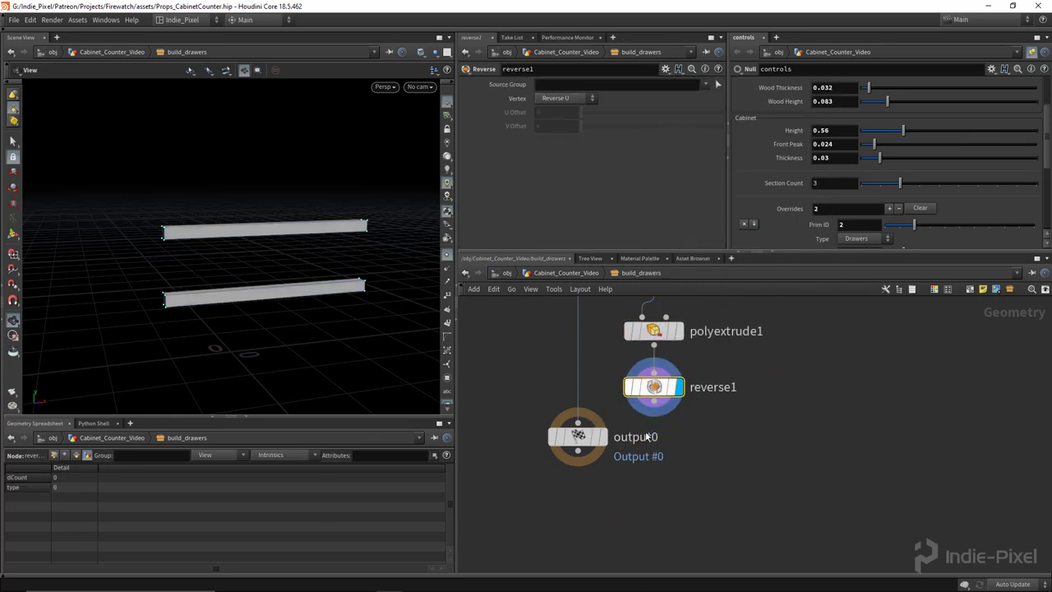
left_click_drag(653, 402, 579, 518)
scroll(637, 453, "down", 3)
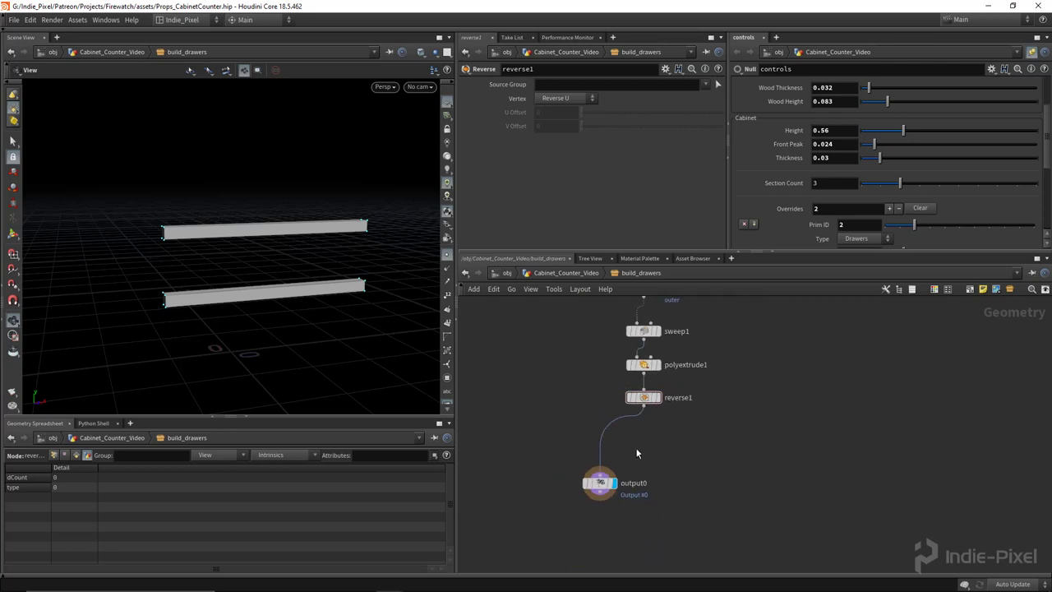
Copy the box_uv_map3 subnetwork from the vertical planks chain in Cabinet_Counter_Video.
key("u")
scroll(552, 425, "down", 5)
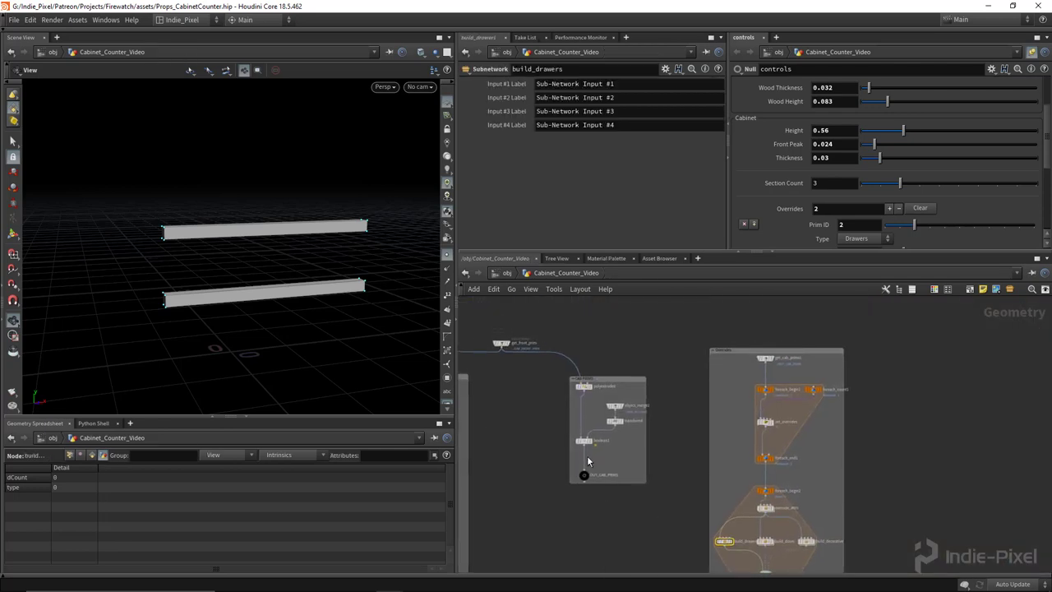
middle_click_drag(552, 442, 817, 315)
scroll(714, 489, "up", 5)
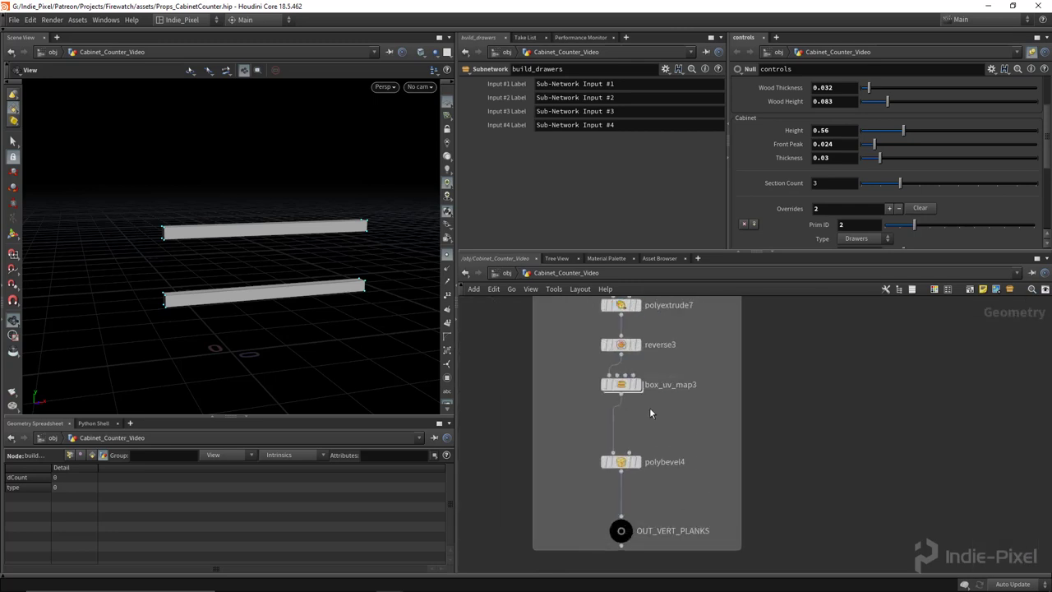
double_click(620, 384)
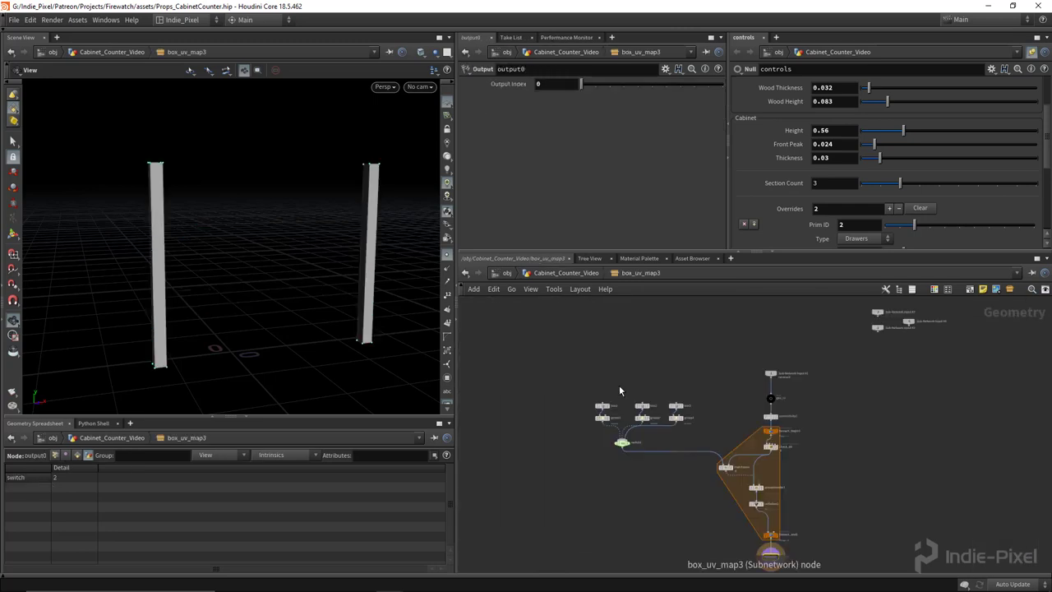
left_click(622, 442)
key("u")
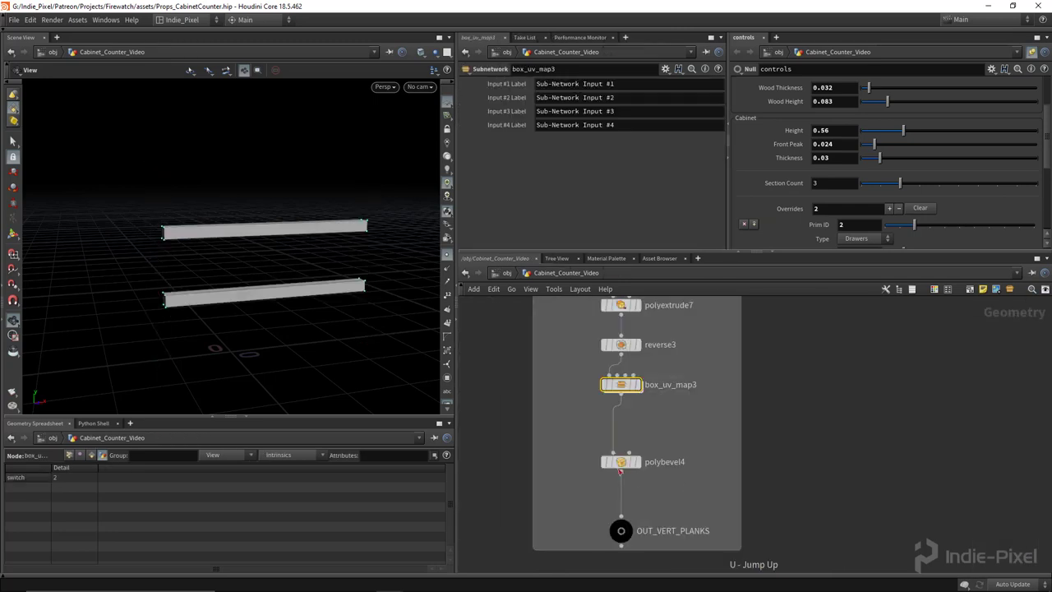
key("ctrl+c")
Paste box_uv_map3 into build_drawers after reverse1, display it and check the dividers' UV layout.
scroll(743, 398, "down", 5)
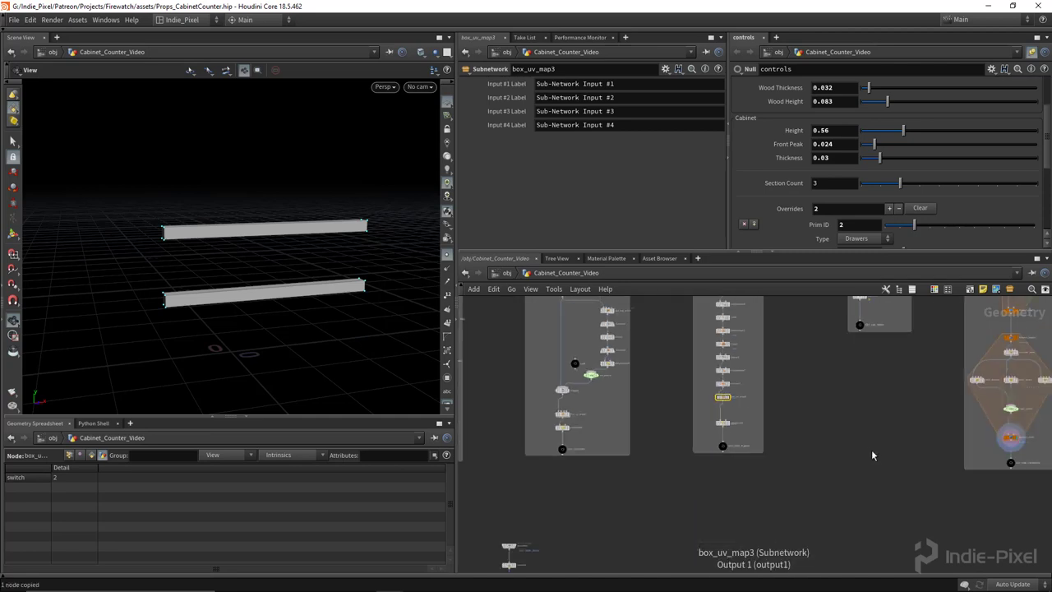
scroll(679, 386, "up", 10)
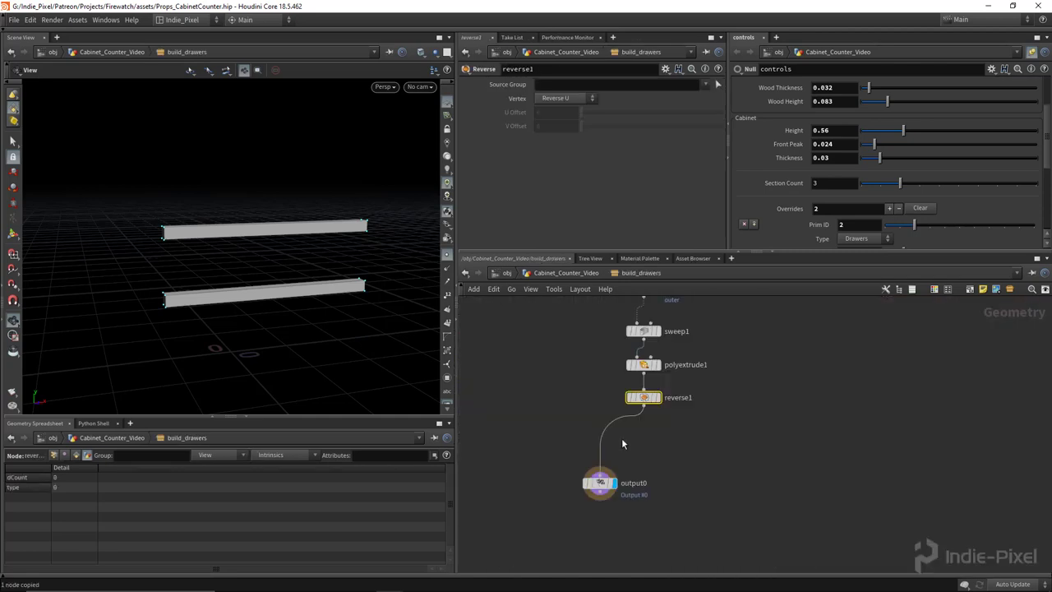
key("ctrl+v")
scroll(636, 437, "up", 3)
left_click_drag(649, 383, 631, 437)
left_click(656, 442)
left_click_drag(352, 259, 331, 274, "alt")
key("space+5")
right_click_drag(258, 279, 210, 262)
key("space+1")
middle_click_drag(641, 462, 645, 397)
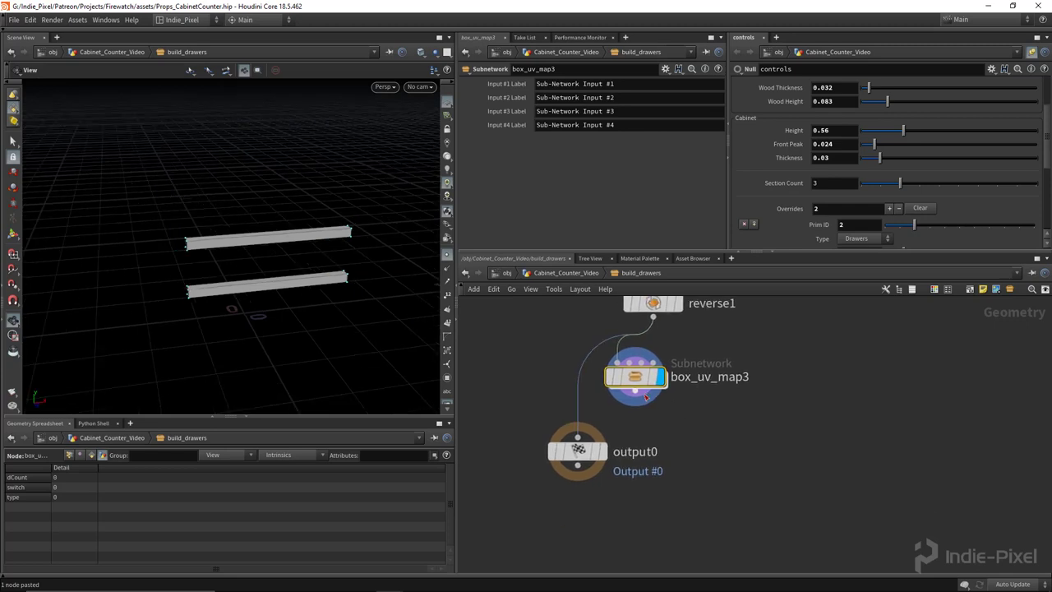
Wire box_uv_map3 into output0, offset it to one side of the main chain and display output0.
left_click_drag(576, 450, 621, 485)
scroll(641, 416, "down", 2)
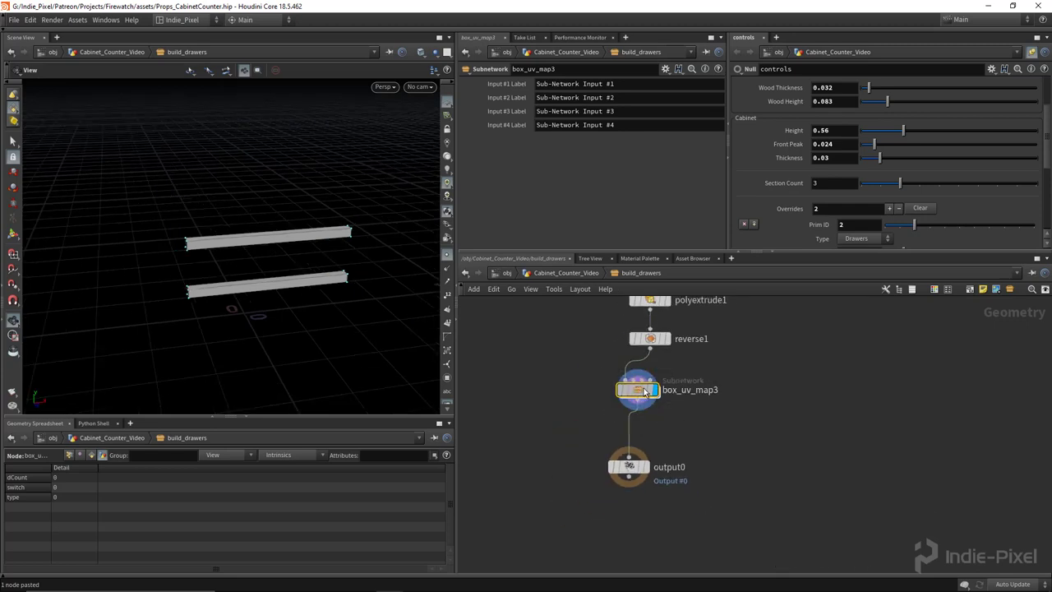
left_click_drag(616, 386, 530, 386)
left_click_drag(629, 468, 651, 516)
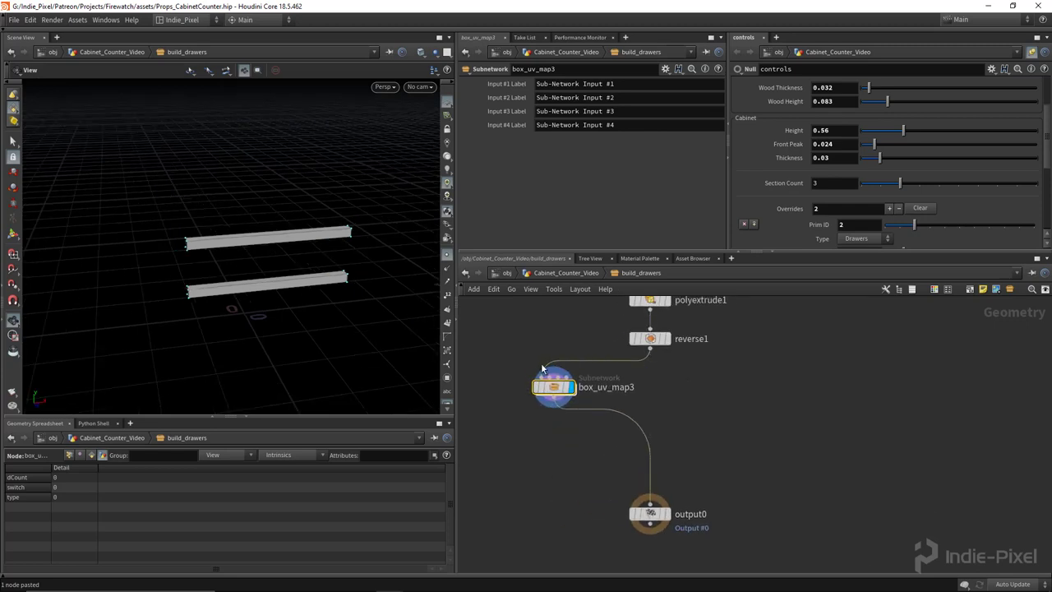
left_click_drag(549, 391, 557, 423)
scroll(567, 435, "down", 4)
left_click_drag(619, 475, 632, 496)
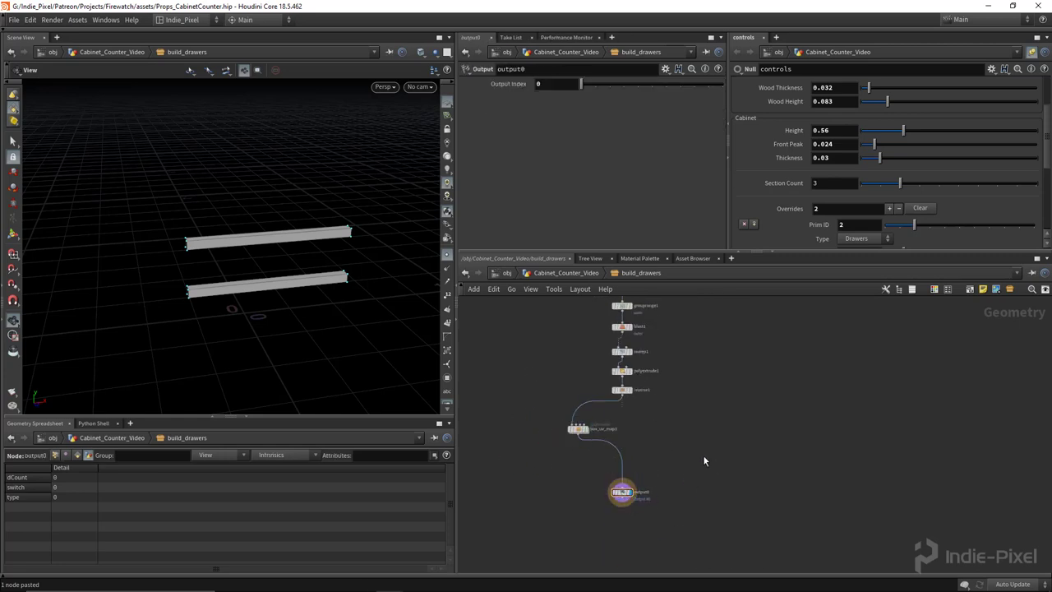
Return to the Cabinet_Counter_Video network and display OUT_FINAL to show the whole cabinet.
key("u")
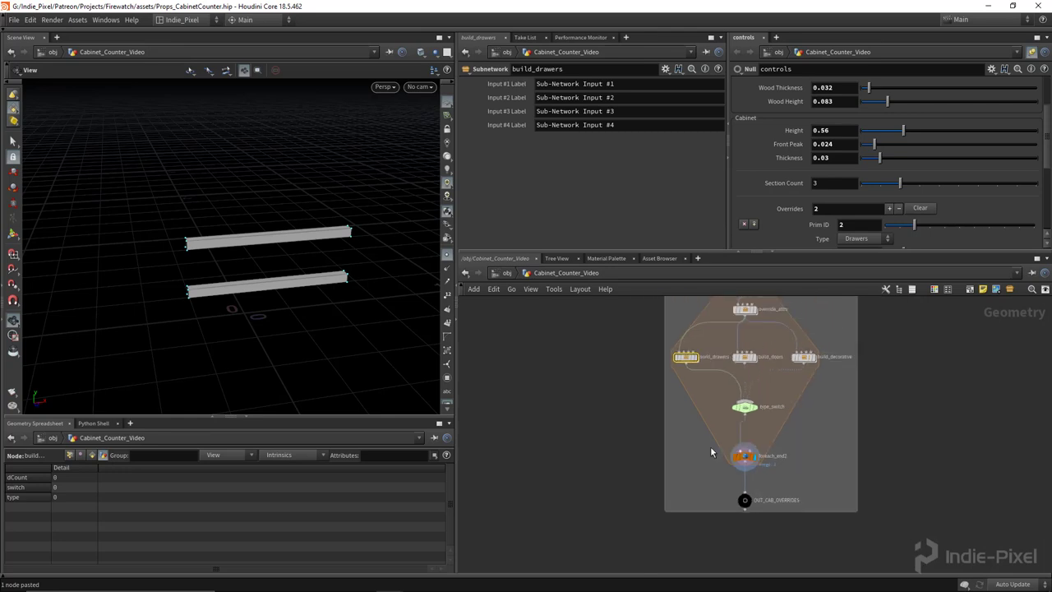
scroll(299, 279, "down", 3)
scroll(703, 476, "down", 5)
scroll(655, 447, "up", 5)
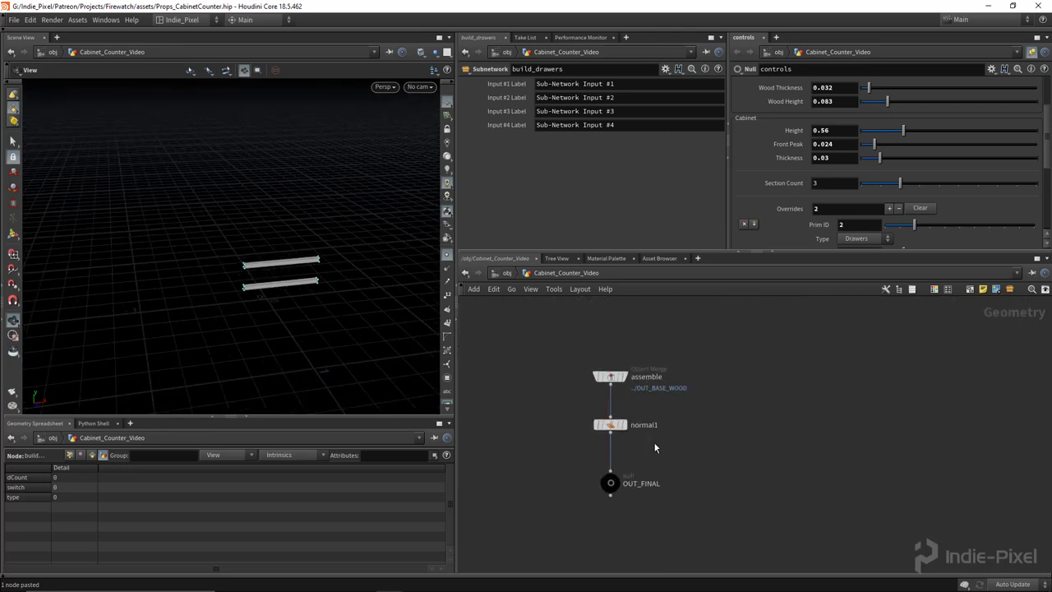
left_click(613, 483)
scroll(289, 250, "down", 2)
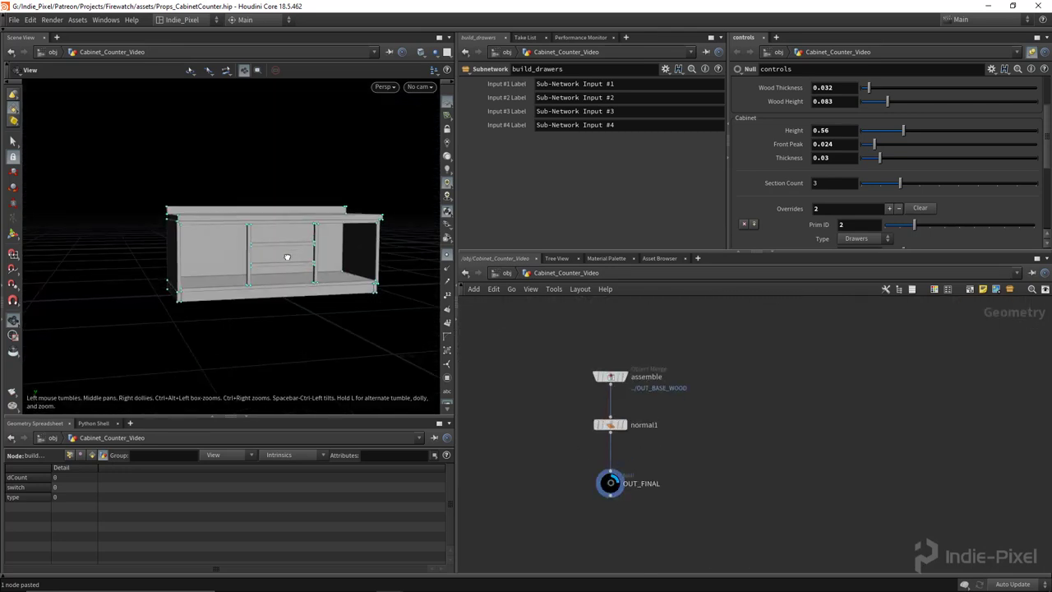
Turn off Single Pass on foreach_end2 and inspect the drawer dividers across all cabinet sections.
scroll(830, 384, "down", 5)
scroll(788, 457, "up", 8)
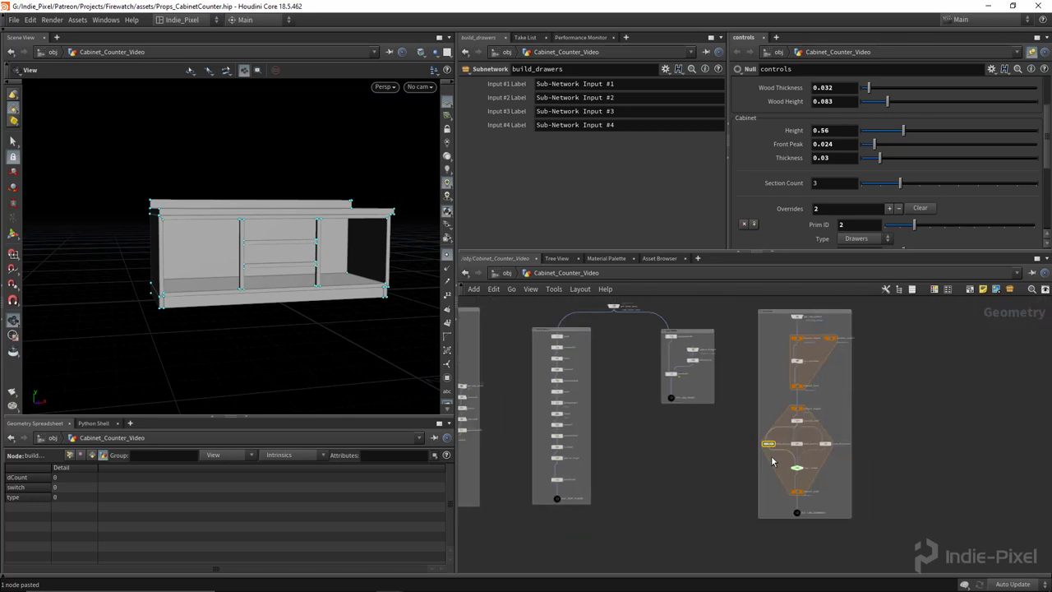
middle_click_drag(762, 489, 689, 456)
left_click(740, 461)
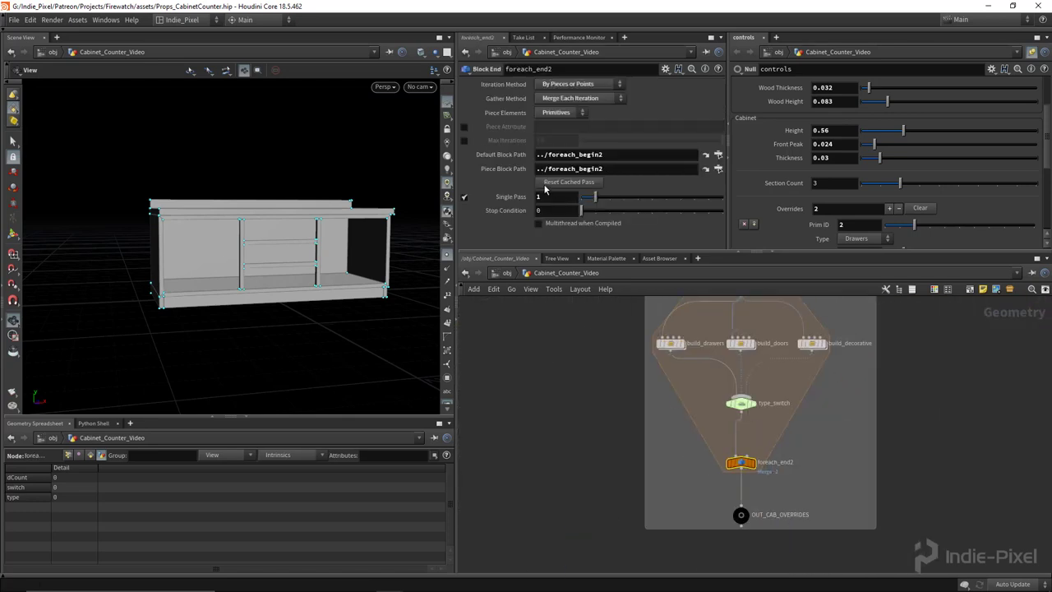
left_click(464, 198)
mouse_move(319, 250)
left_mouse_down("alt")
mouse_move(307, 251)
mouse_move(338, 249)
left_mouse_up("alt")
right_click_drag(338, 249, 239, 235, "alt")
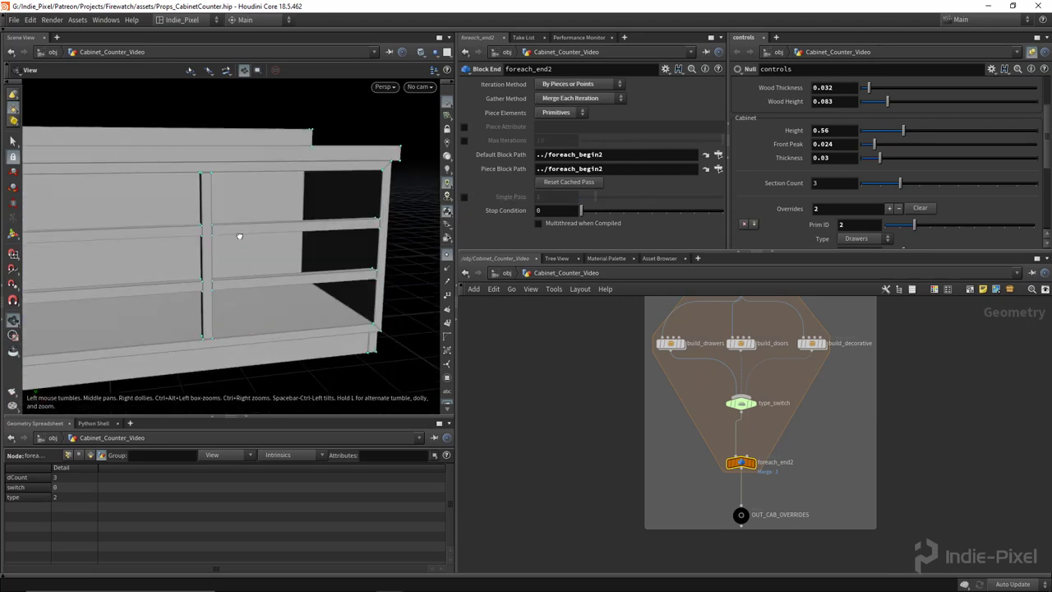
left_click_drag(239, 236, 274, 187, "alt")
mouse_move(222, 214)
right_mouse_down()
mouse_move(294, 211)
mouse_move(260, 225)
mouse_move(215, 215)
right_mouse_up()
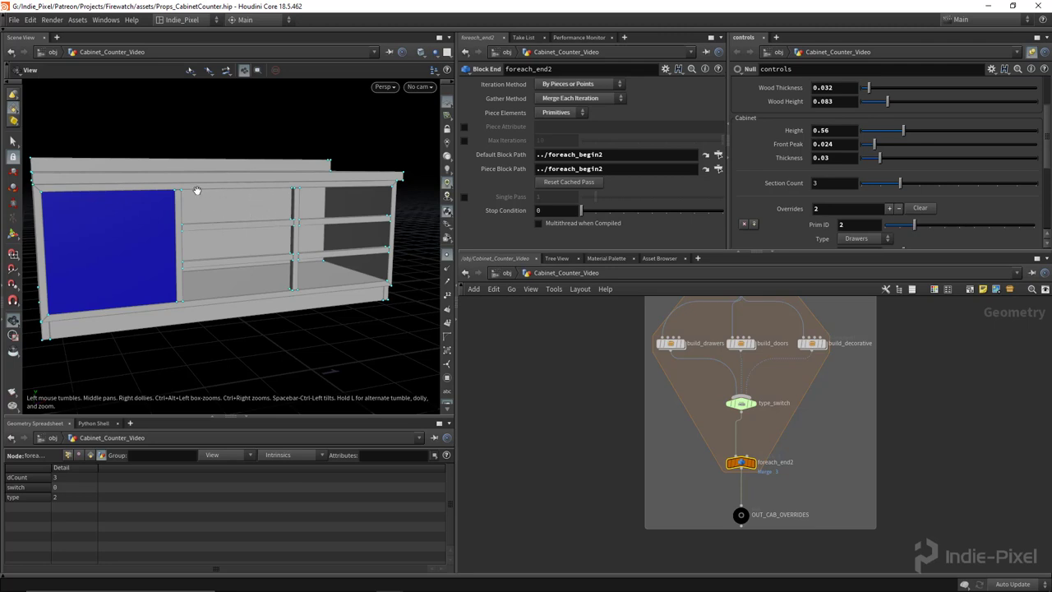
left_click_drag(225, 216, 239, 242)
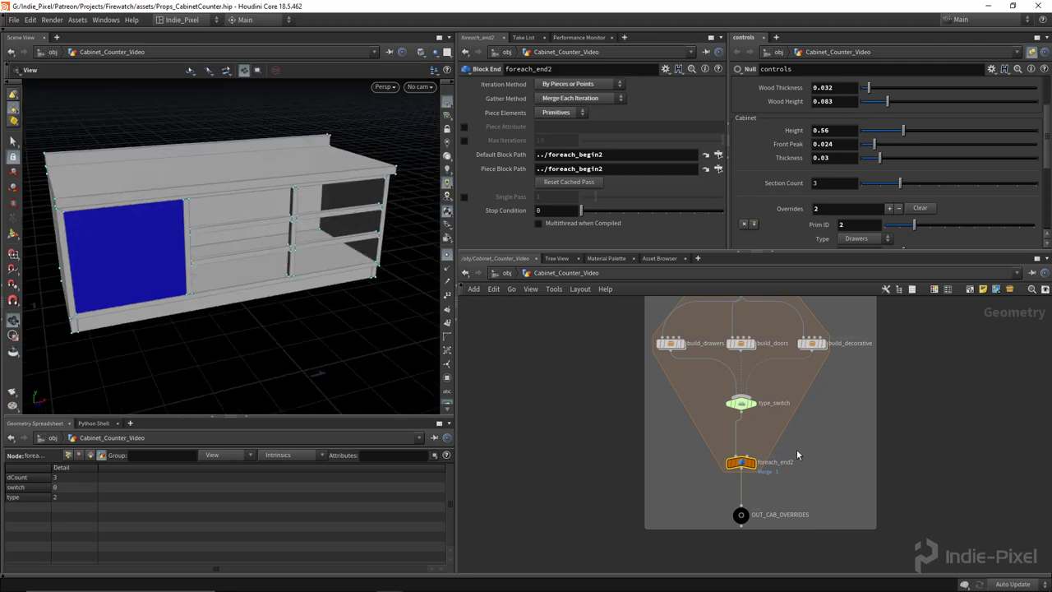
Inside build_drawers, add a displayed Transform node on a separate branch from reverse1.
scroll(665, 357, "up", 4)
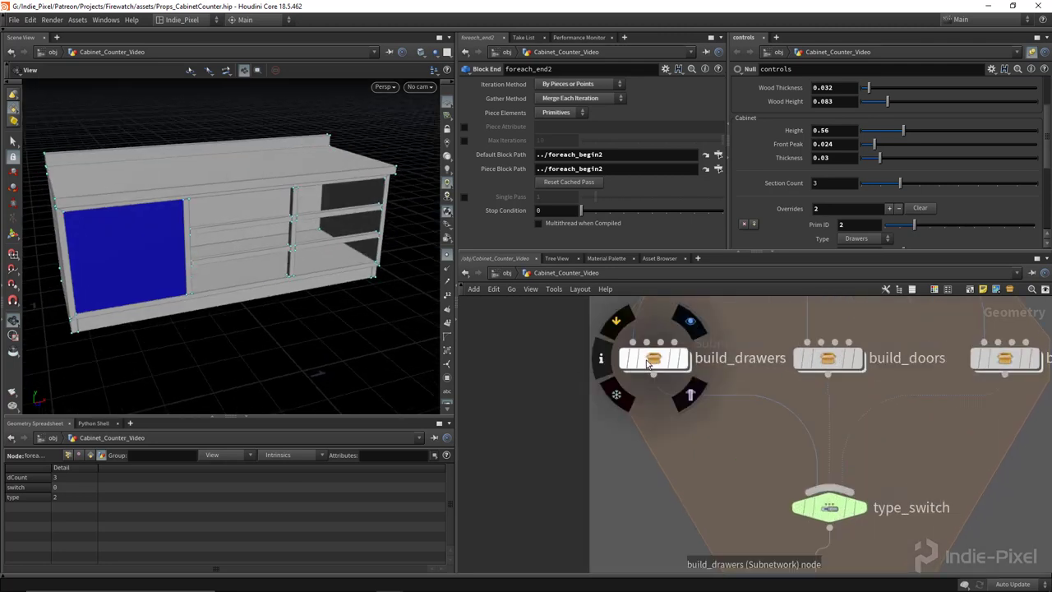
double_click(649, 362)
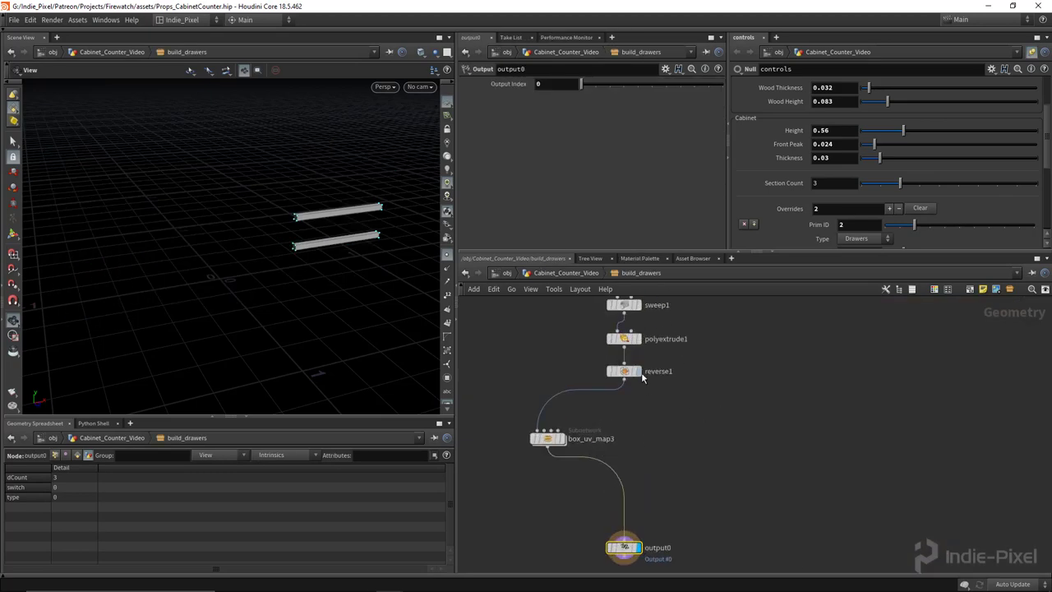
left_click(638, 371)
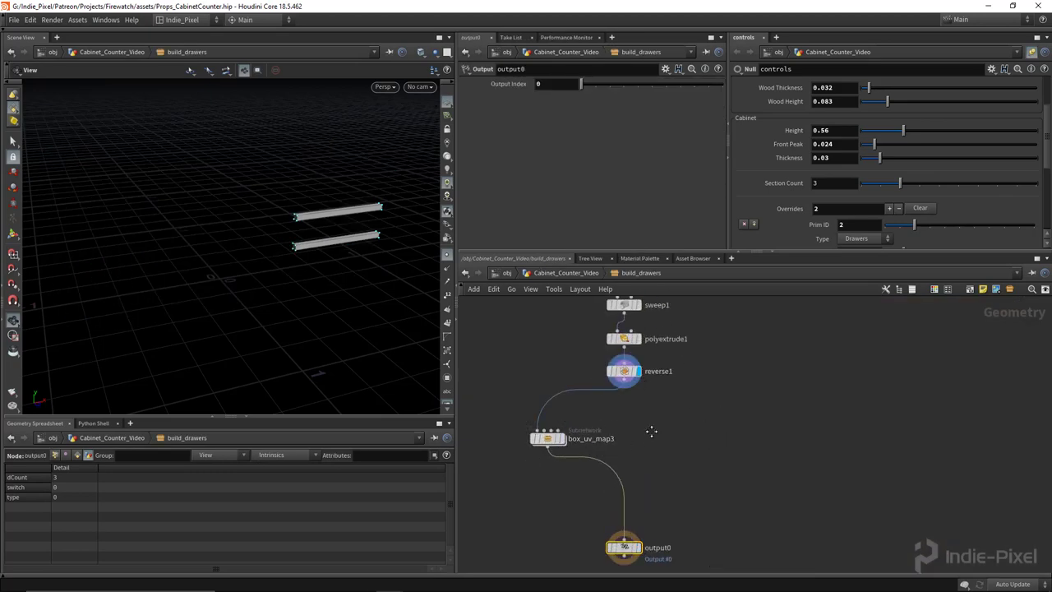
middle_click_drag(649, 430, 624, 425)
key("Tab")
type("tr")
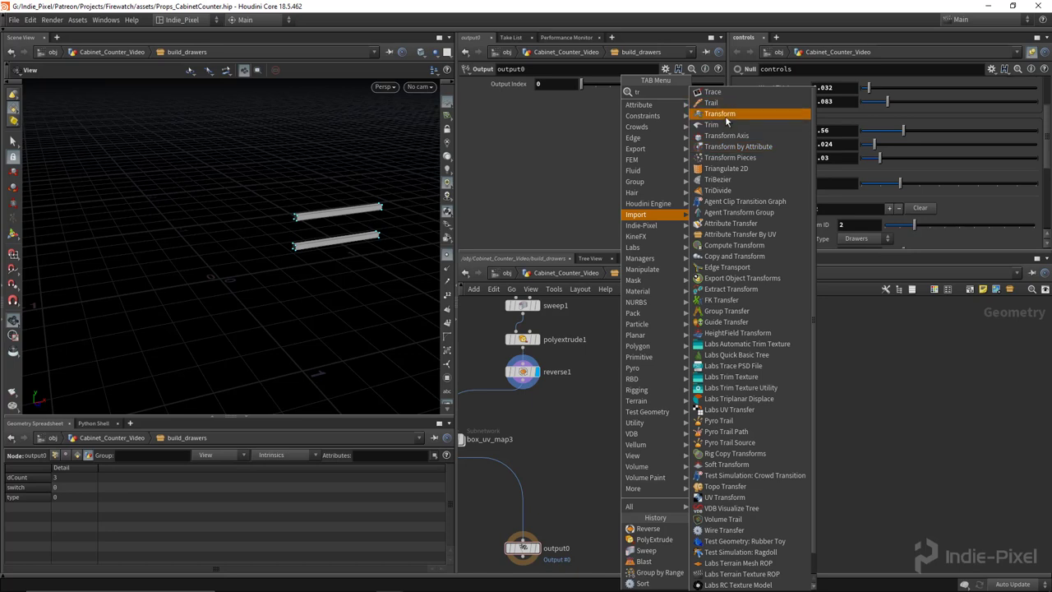
left_click(719, 114)
left_click(639, 426)
left_click(523, 381)
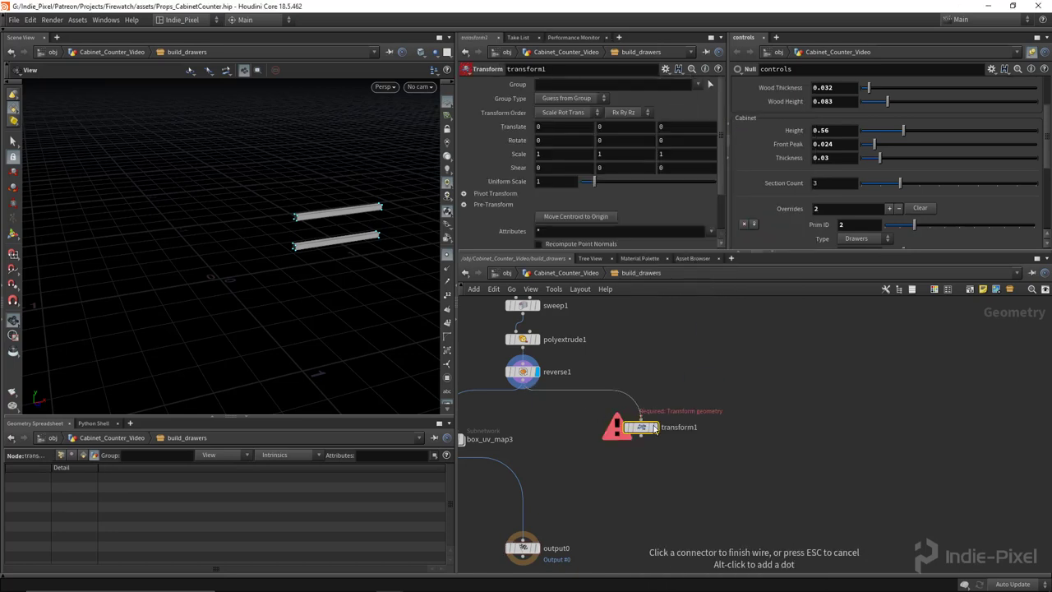
left_click(640, 419)
left_click(653, 427)
right_click_drag(353, 235, 408, 204)
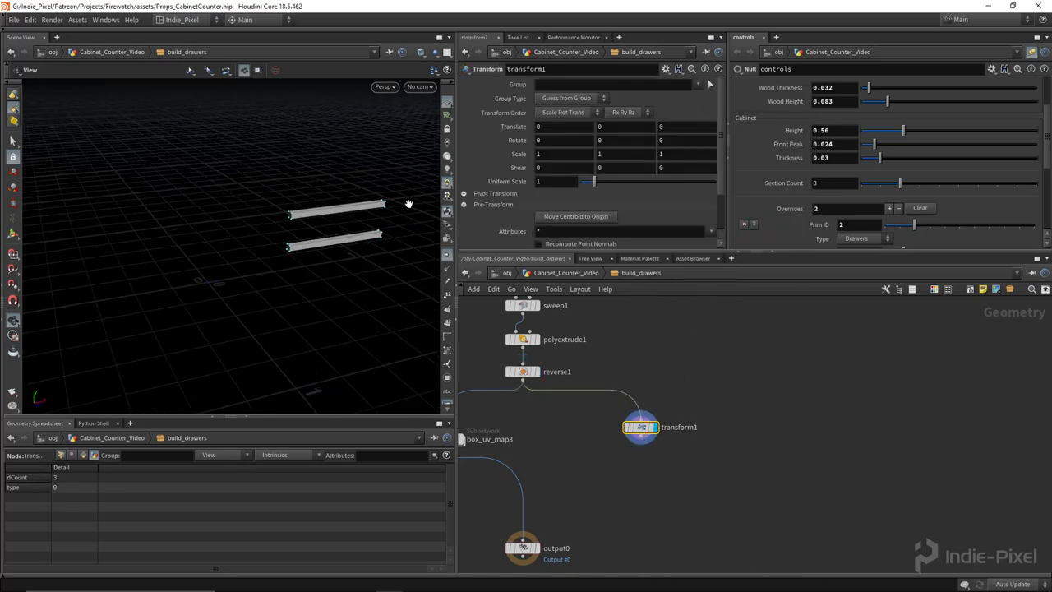
Set transform1's Pivot Translate to $CEX, $CEY and $CEZ.
left_click(464, 193)
left_click_drag(799, 251, 799, 316)
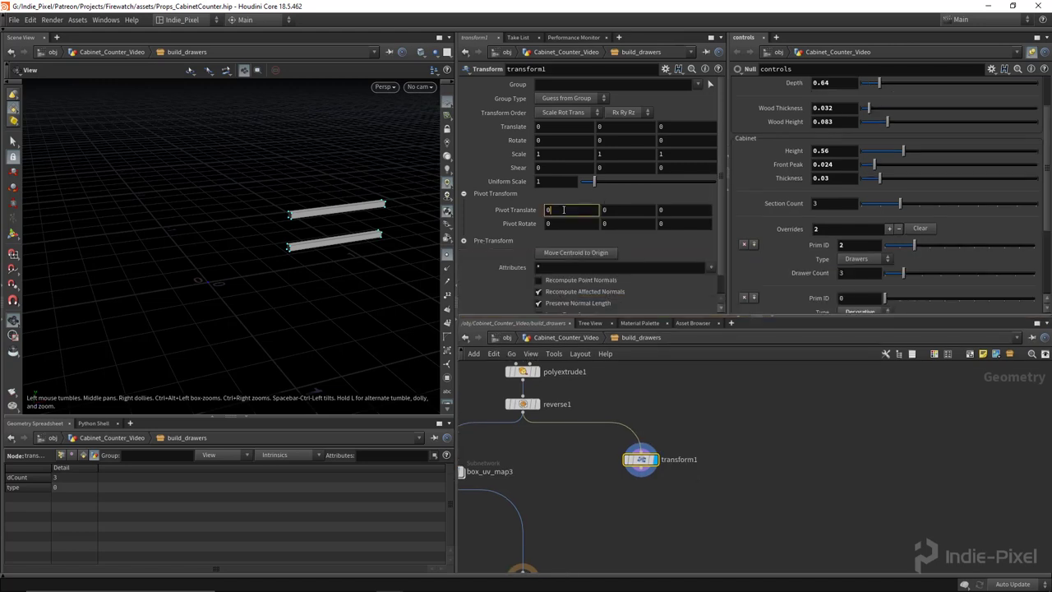
type("$CEX")
key("Tab")
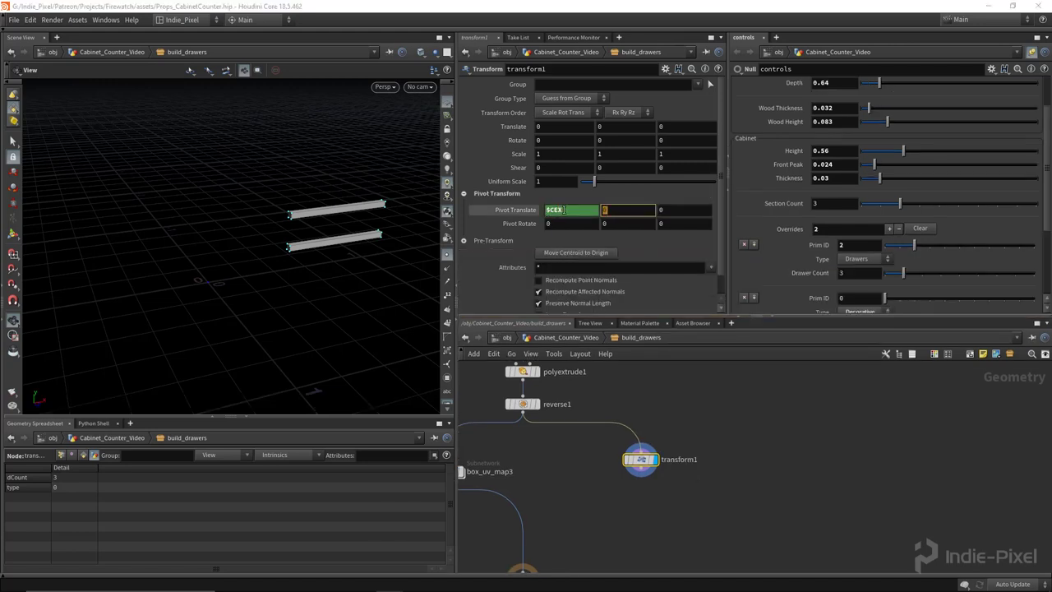
type("$CEY")
key("Tab")
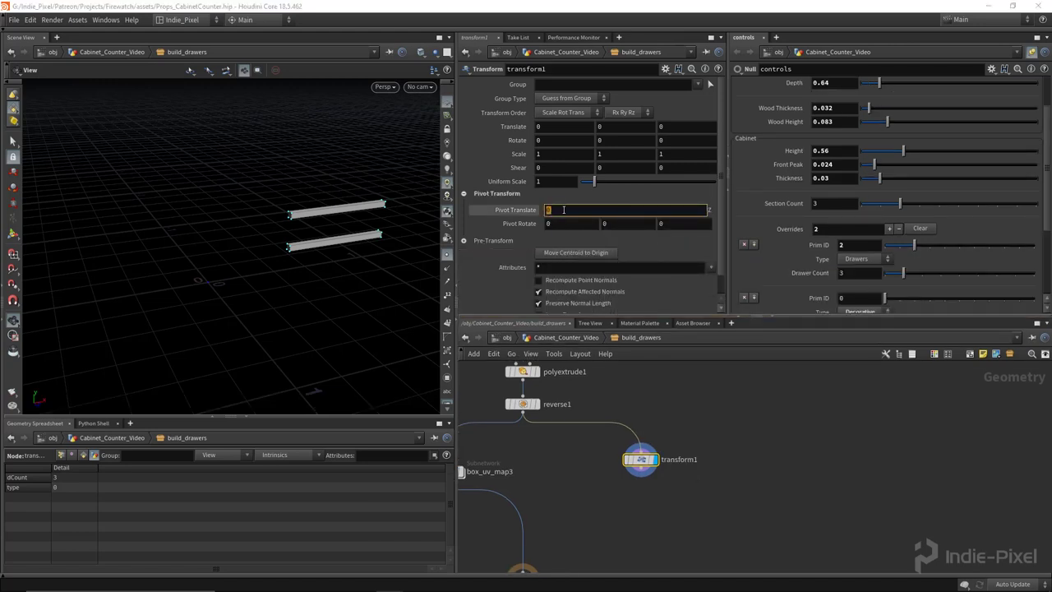
type("$CEZ")
key("Return")
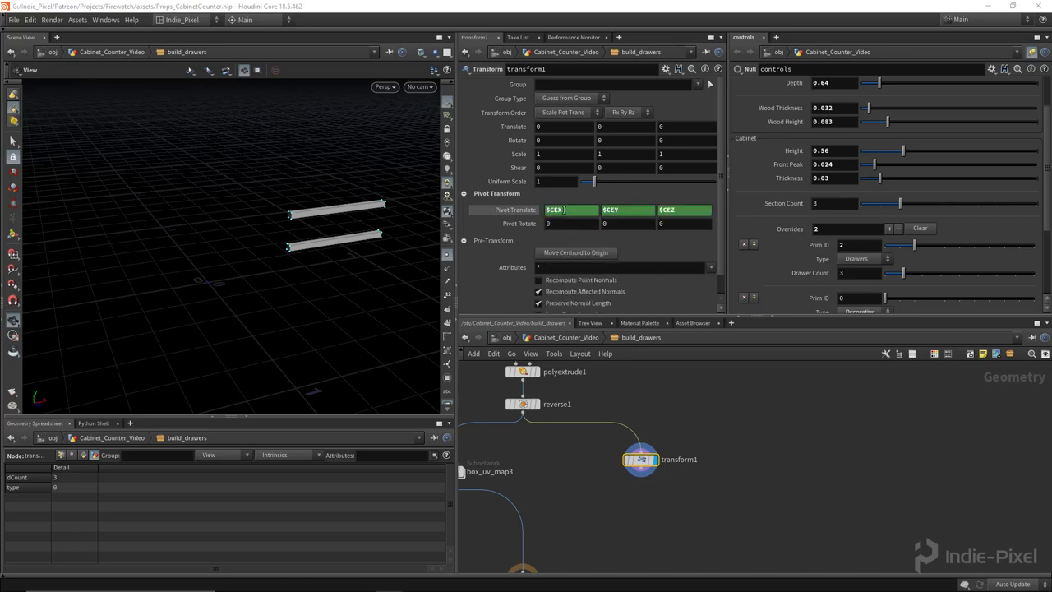
Scale the divider copies in transform1 to 1.3 in X and 3.6 in Z.
left_click_drag(727, 216, 743, 226)
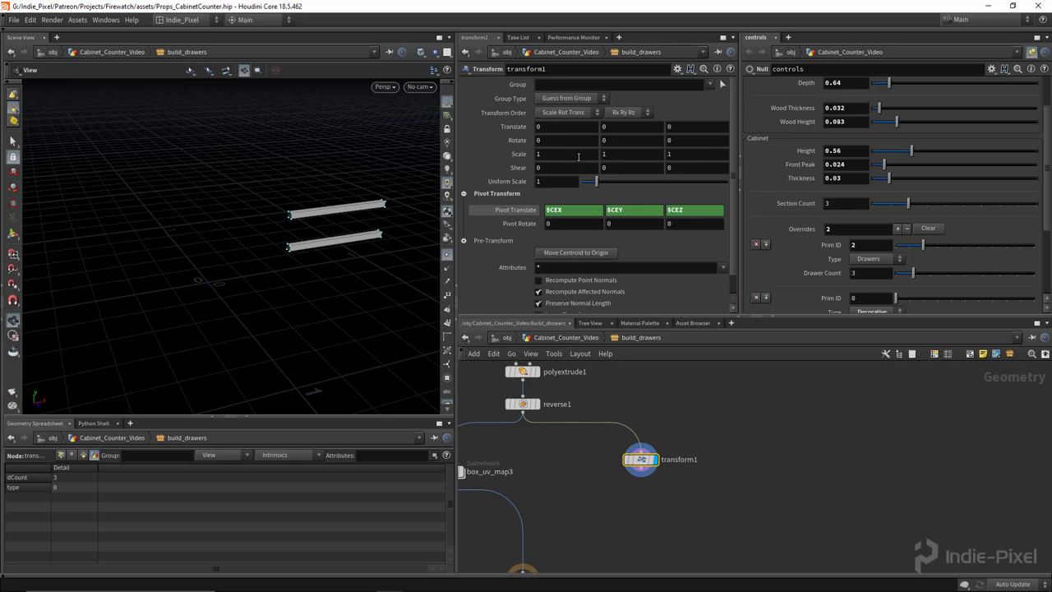
middle_click_drag(578, 156, 604, 161)
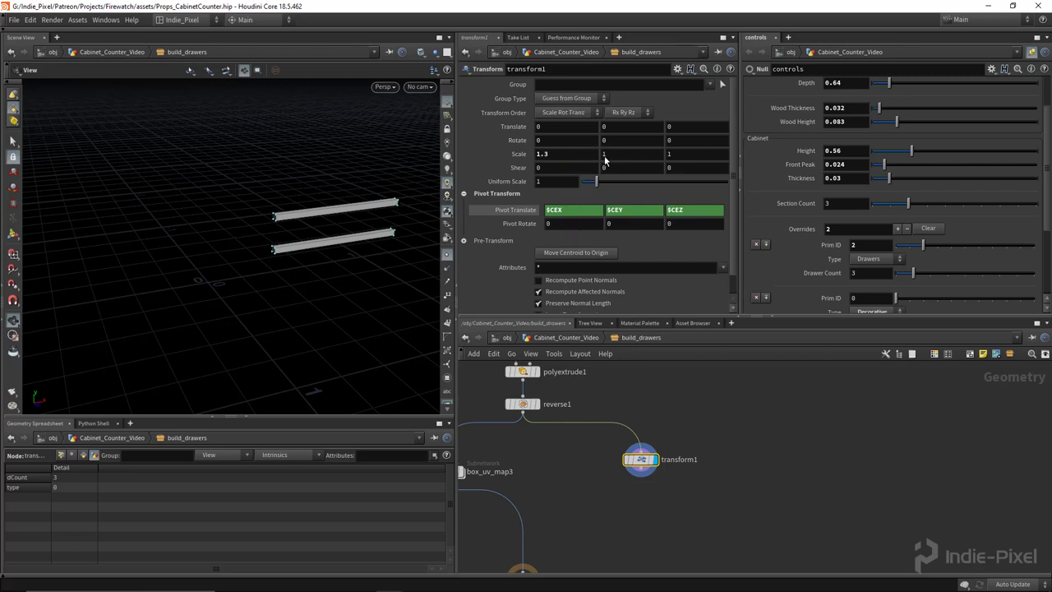
middle_click_drag(681, 153, 739, 157)
Add a Boolean node below transform1.
middle_click_drag(770, 486, 664, 491)
key("Tab")
type("bo")
key("Return")
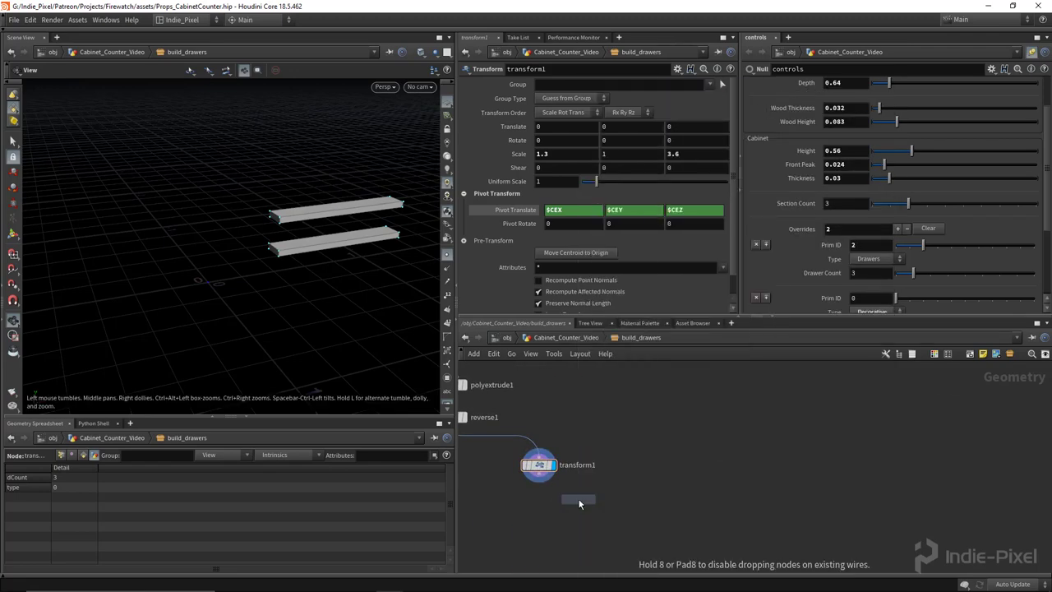
left_click(560, 508)
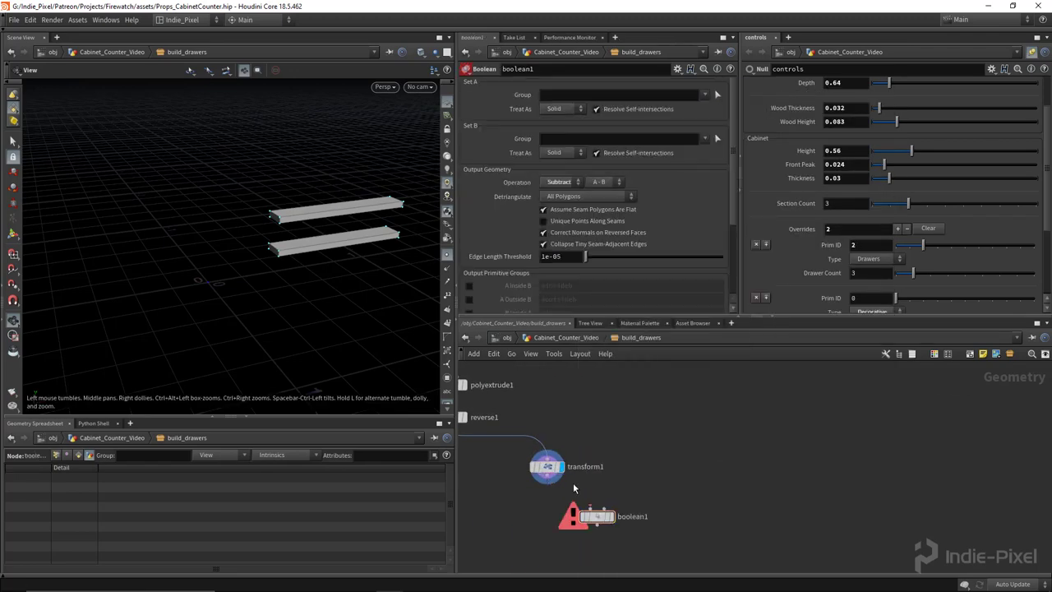
Wire prim_in into boolean1's first input and transform1 into its second input, and display boolean1.
scroll(632, 499, "down", 3)
middle_click_drag(621, 409, 632, 533)
mouse_move(579, 471)
middle_mouse_down()
mouse_move(582, 510)
mouse_move(593, 468)
middle_mouse_up()
middle_click_drag(580, 416, 590, 514)
scroll(565, 435, "down", 1)
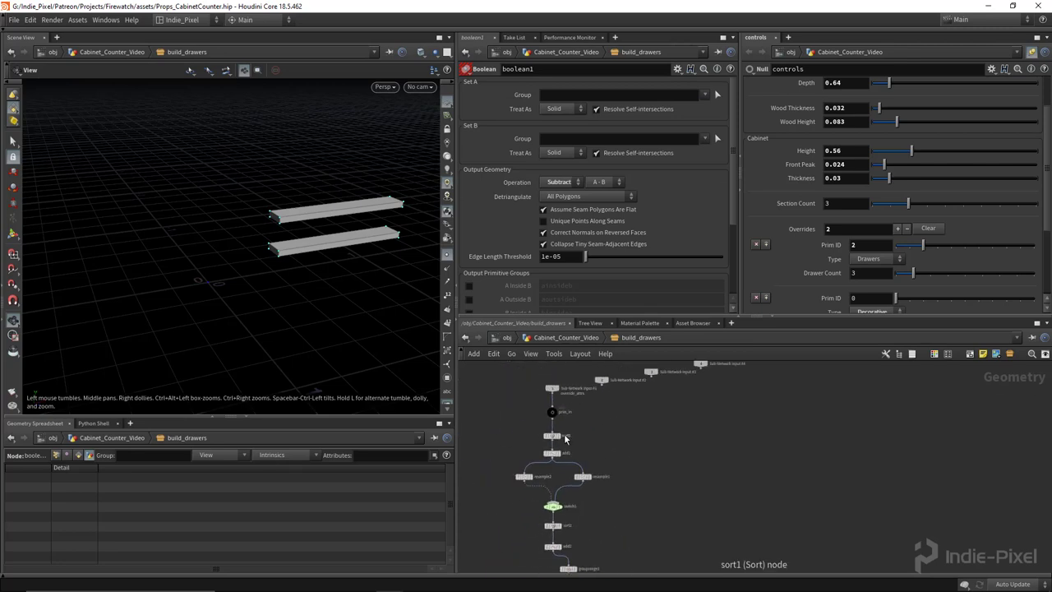
scroll(569, 433, "up", 3)
left_click(531, 406)
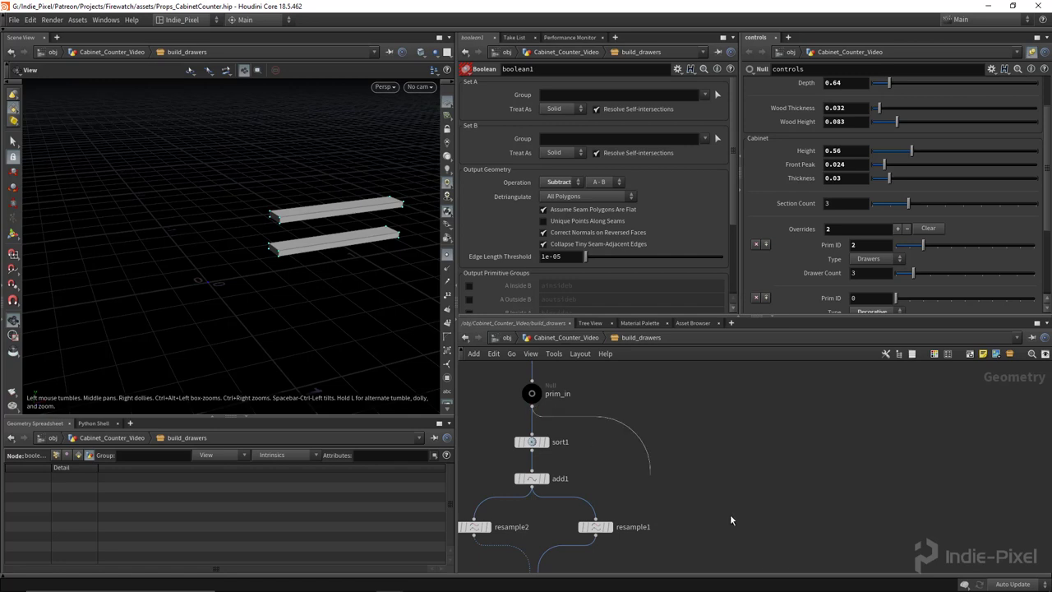
scroll(681, 419, "down", 4)
scroll(660, 423, "up", 4)
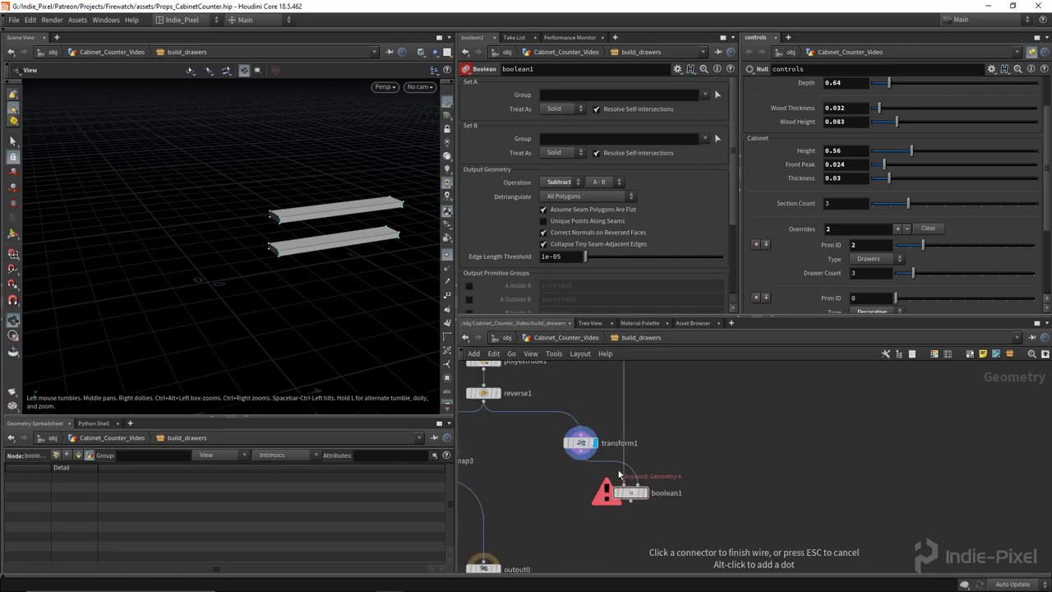
left_click(639, 483)
left_click_drag(418, 288, 336, 230)
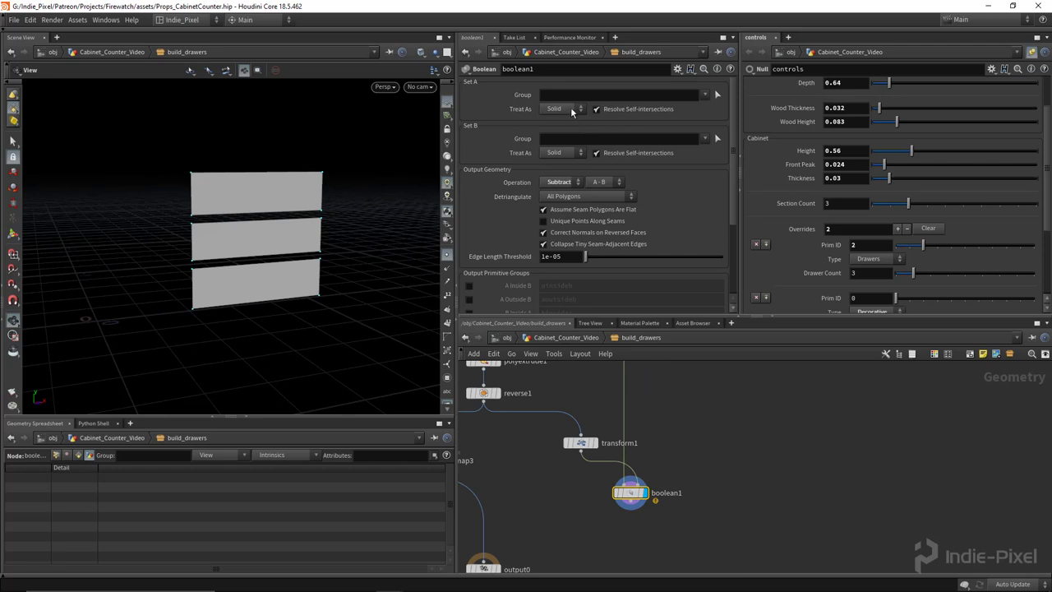
Save the scene and treat Set A of boolean1 as Surface.
key("ctrl+s")
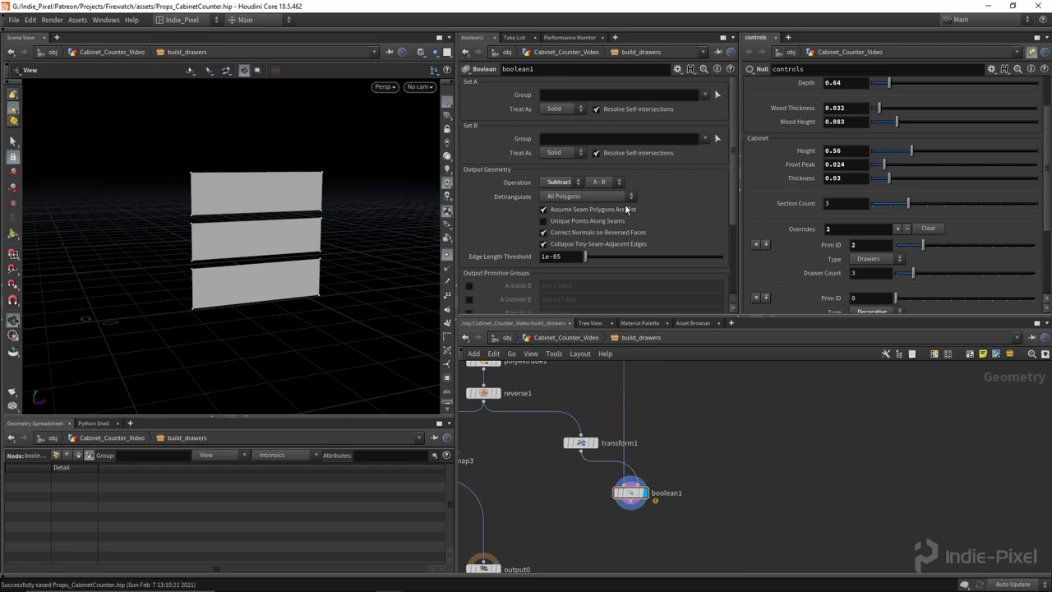
left_click(555, 110)
left_click(555, 132)
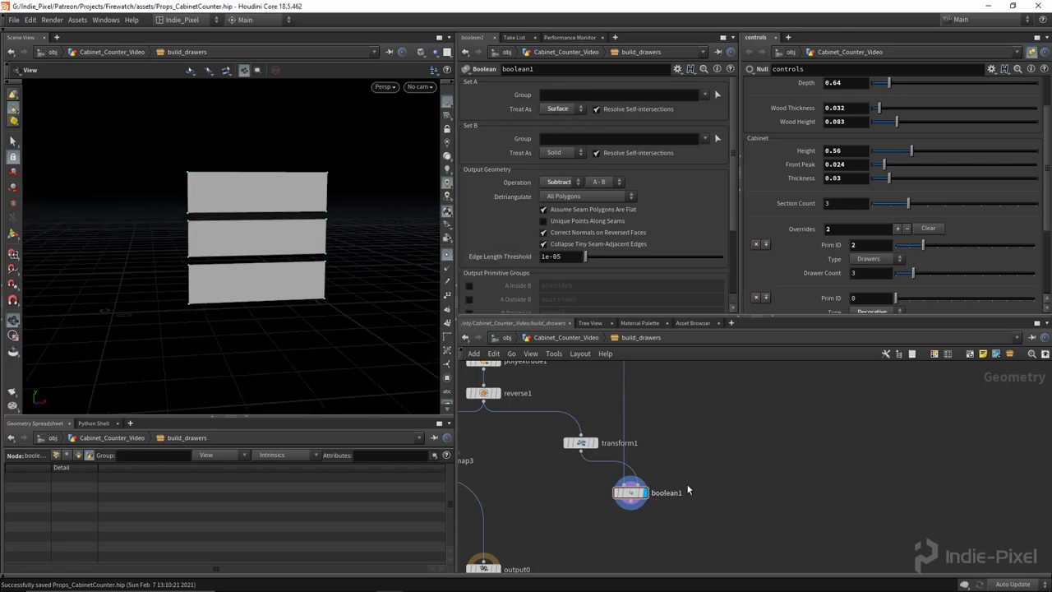
Move output0 further down the network and inspect the separated drawer faces from several angles.
scroll(686, 483, "down", 2)
middle_click_drag(657, 534, 701, 471)
scroll(701, 472, "down", 2)
left_click_drag(600, 485, 604, 519)
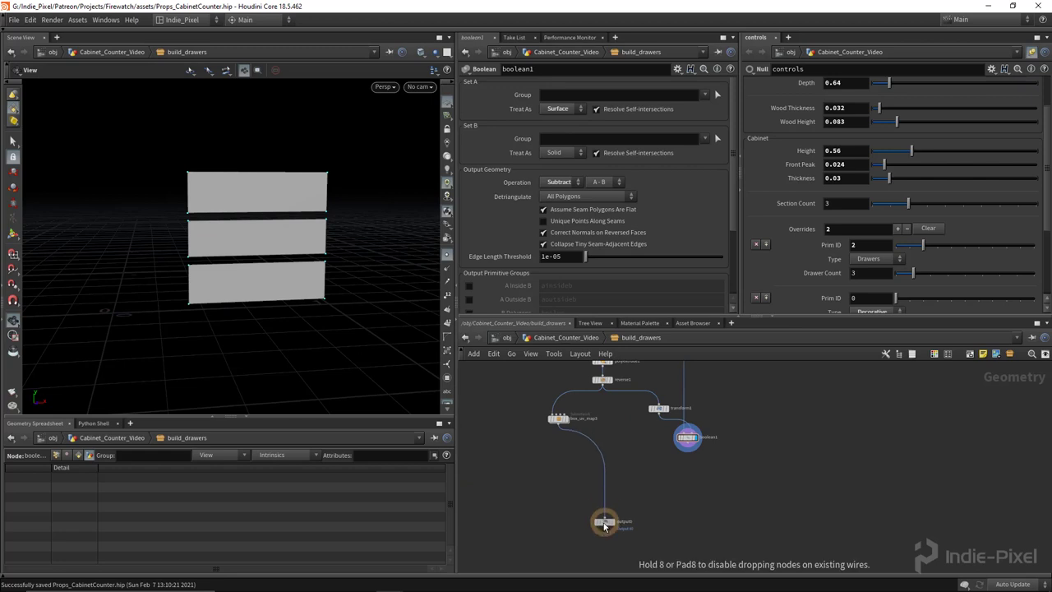
left_click_drag(345, 212, 279, 236)
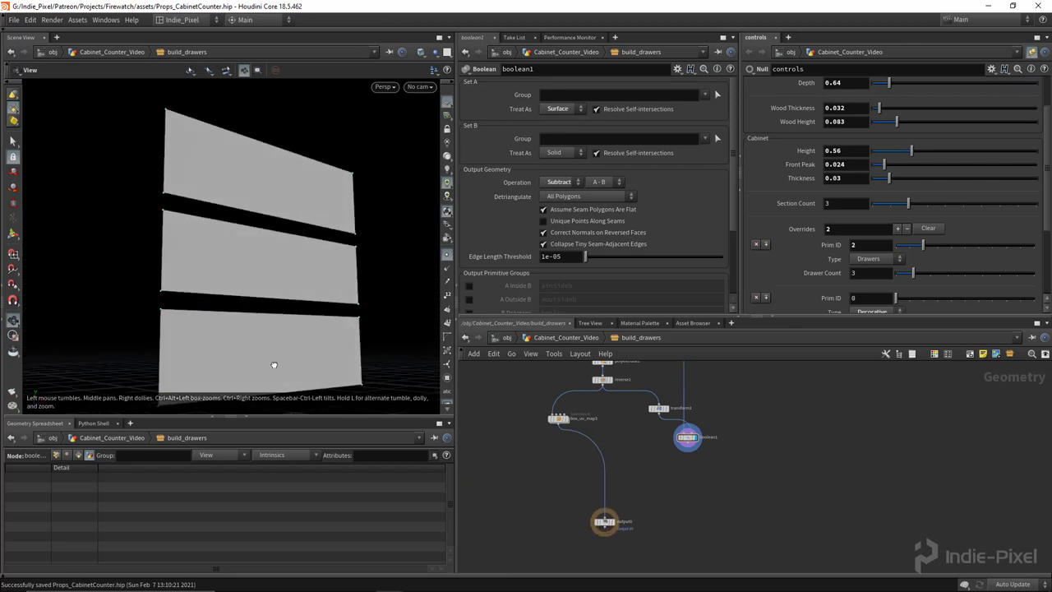
mouse_move(273, 365)
left_mouse_down()
mouse_move(246, 305)
mouse_move(271, 345)
left_mouse_up()
left_click_drag(257, 270, 264, 224)
left_click_drag(312, 281, 288, 263)
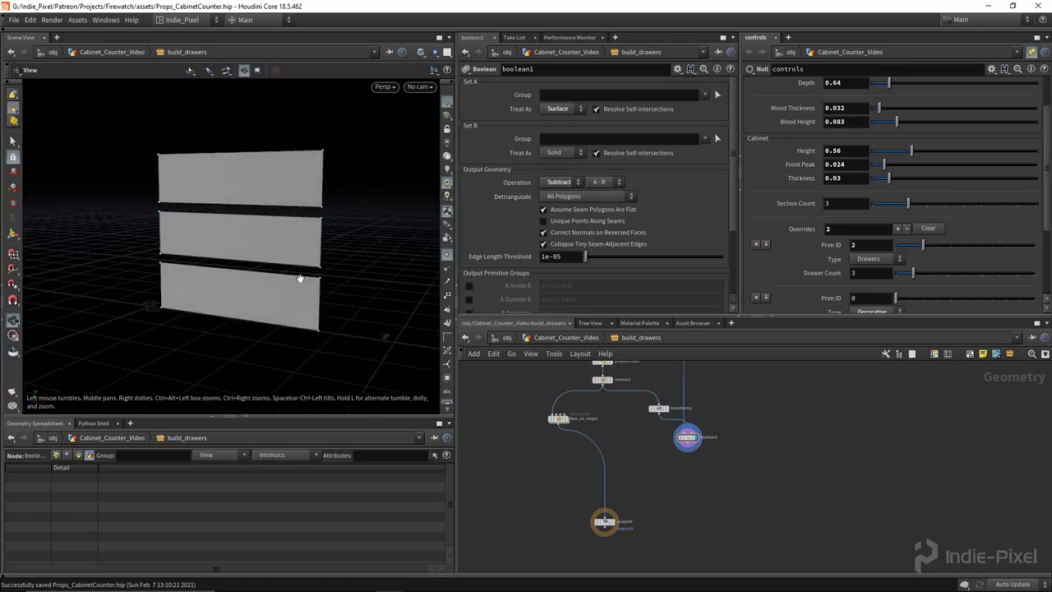
Connect boolean1 to output0 and add a Merge node above output0.
left_click(687, 448)
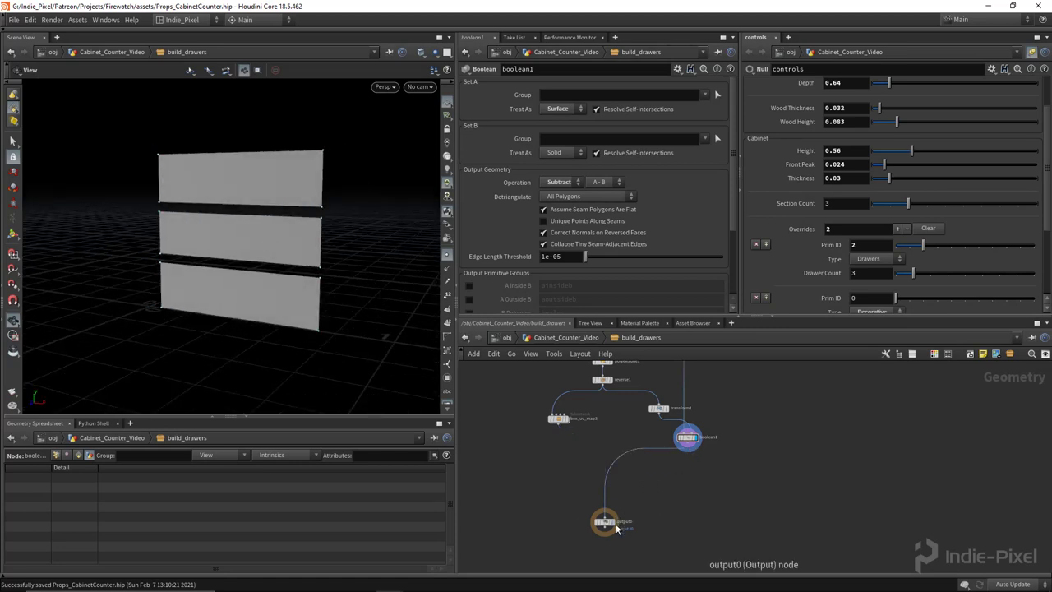
left_click(604, 514)
key("Tab")
type("merge")
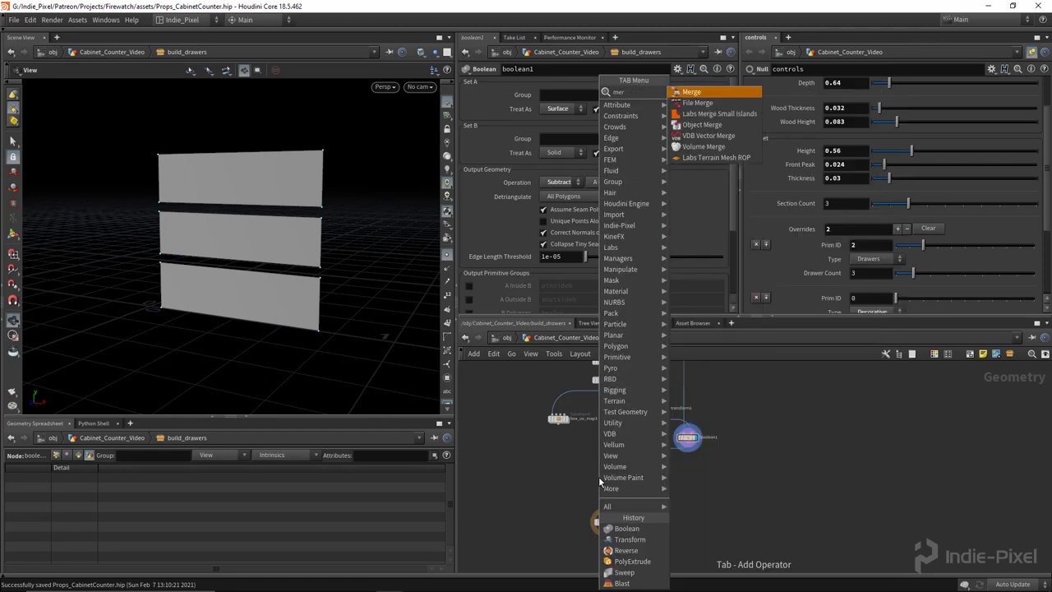
key("Return")
left_click(596, 460)
Feed box_uv_map3 and boolean1 through merge1 into output0 and display output0.
scroll(564, 424, "up", 4)
left_click_drag(550, 422, 612, 545)
middle_click_drag(694, 519, 677, 422)
left_click_drag(801, 363, 633, 472)
left_click(594, 460)
left_click(639, 532)
left_click(646, 528)
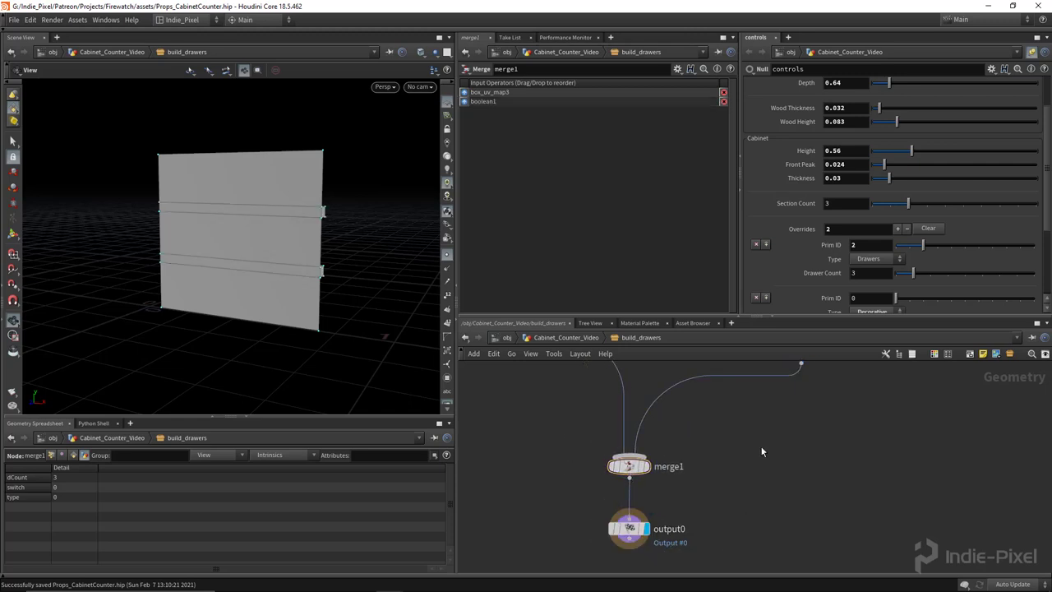
Return to the Cabinet_Counter_Video network and examine the drawer faces on the whole cabinet.
key("u")
right_click_drag(349, 252, 274, 252)
left_click_drag(275, 251, 378, 261)
right_click_drag(378, 261, 353, 256)
left_click_drag(353, 255, 262, 215)
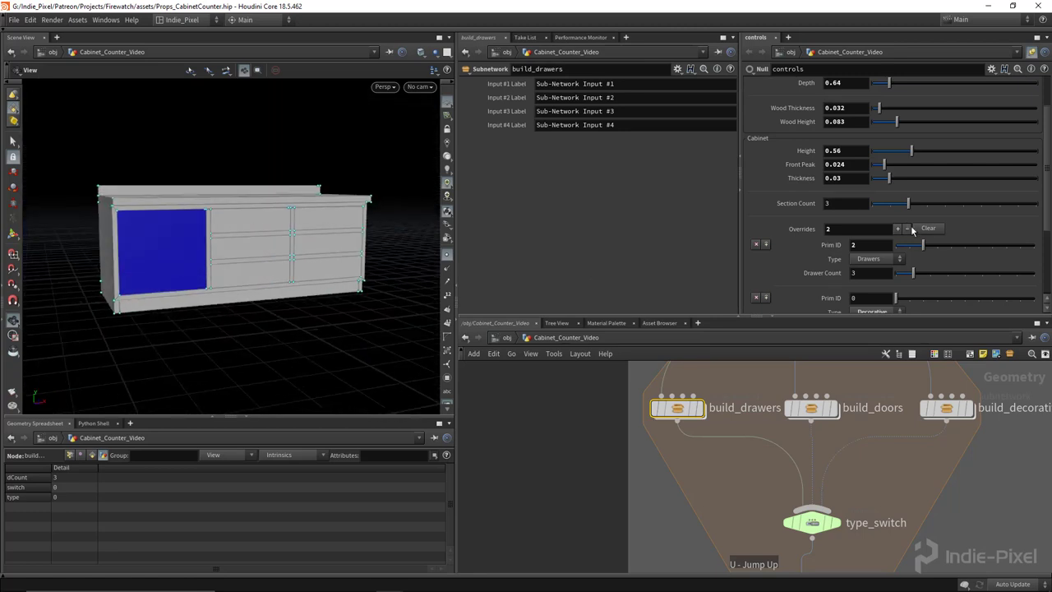
Set Drawer Count to 4 for the Prim ID 2 override and view the drawers up close.
scroll(910, 242, "down", 2)
mouse_move(920, 248)
left_mouse_down()
mouse_move(895, 258)
mouse_move(931, 256)
left_mouse_up()
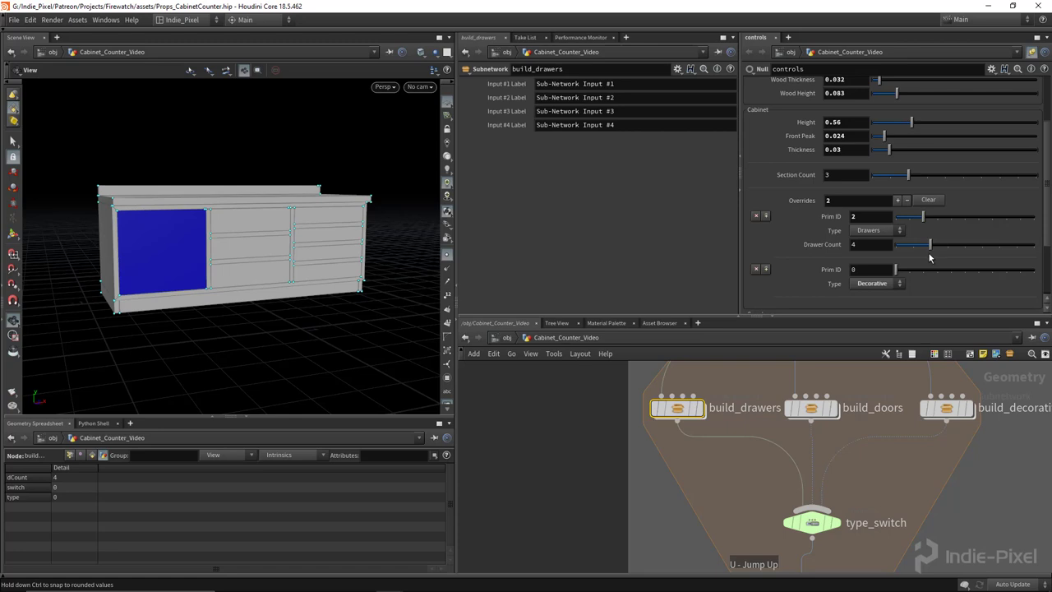
right_click_drag(369, 233, 343, 216)
left_click_drag(343, 216, 315, 225)
right_click_drag(314, 225, 267, 241)
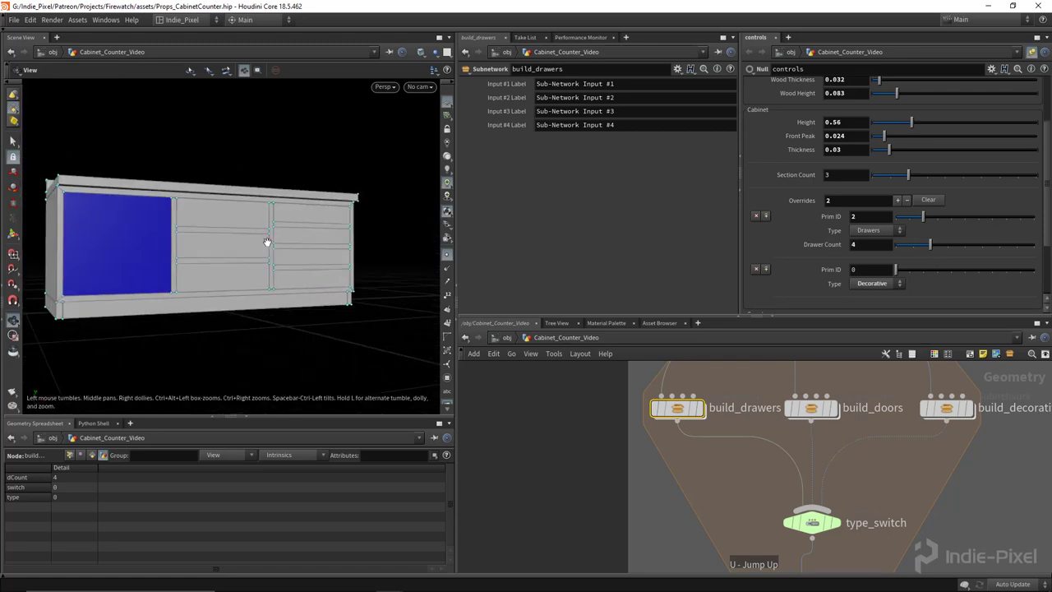
Adjust the base to a width of 1.99, a depth of 0.53 and a wood height of 0.076.
scroll(794, 221, "up", 4)
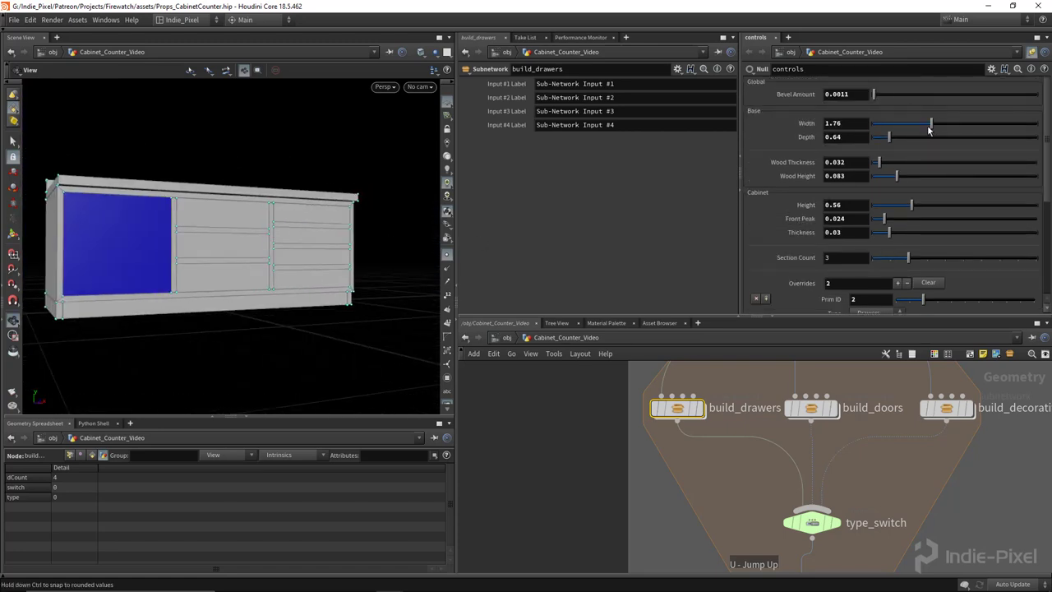
mouse_move(899, 139)
left_mouse_down()
mouse_move(914, 138)
mouse_move(899, 138)
left_mouse_up()
right_click_drag(325, 231, 260, 228)
left_click_drag(260, 227, 343, 211)
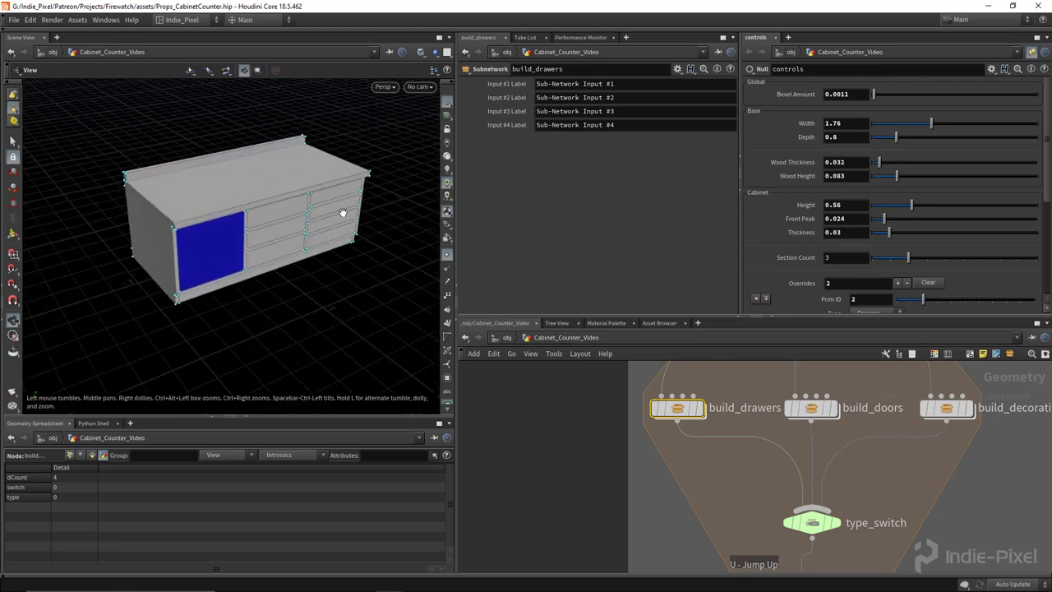
left_click_drag(900, 177, 895, 180)
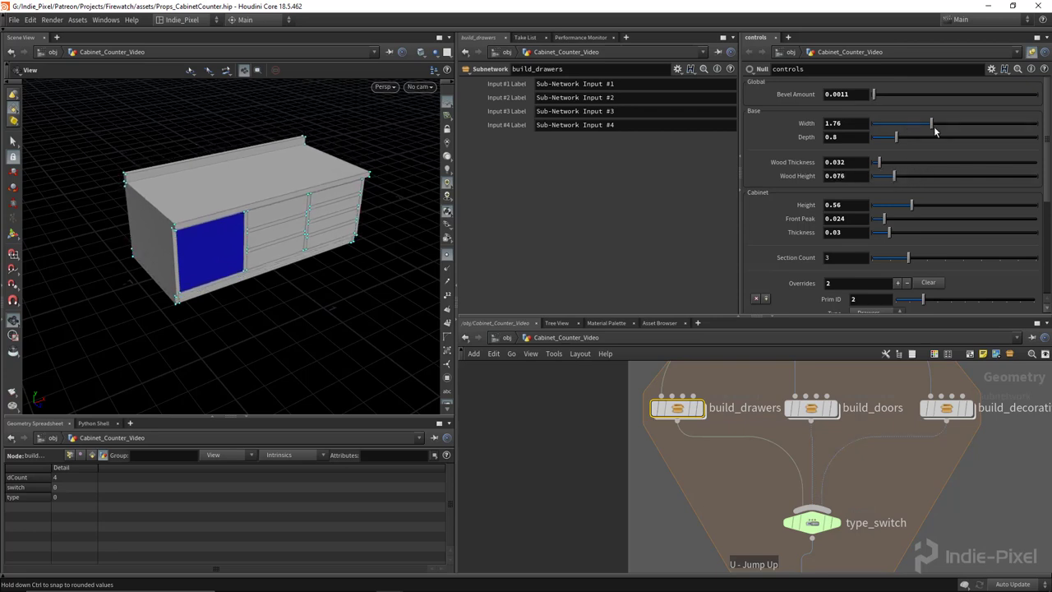
left_click_drag(934, 130, 884, 137)
Set the cabinet's Section Count to 5 and view the new sections from the front.
scroll(936, 184, "down", 2)
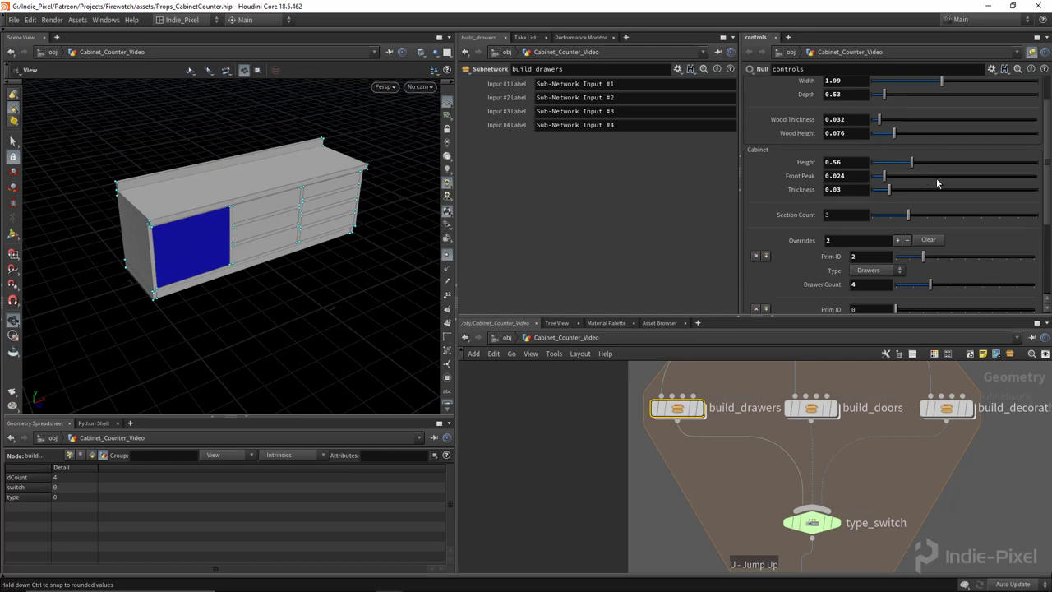
left_click_drag(907, 215, 942, 218)
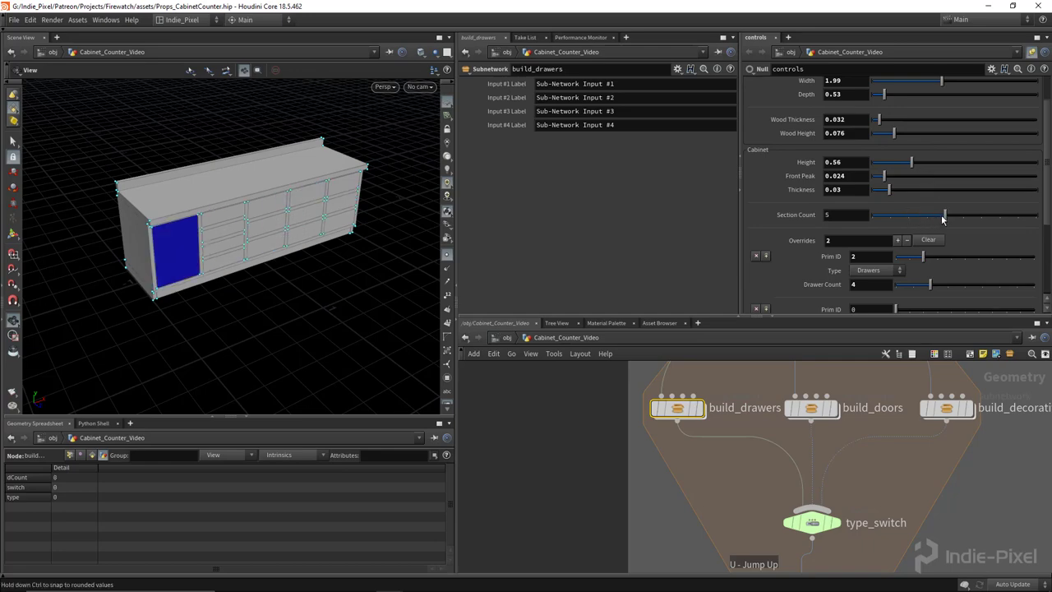
left_click_drag(301, 212, 216, 192)
right_click_drag(297, 207, 337, 205)
left_click_drag(337, 205, 298, 205)
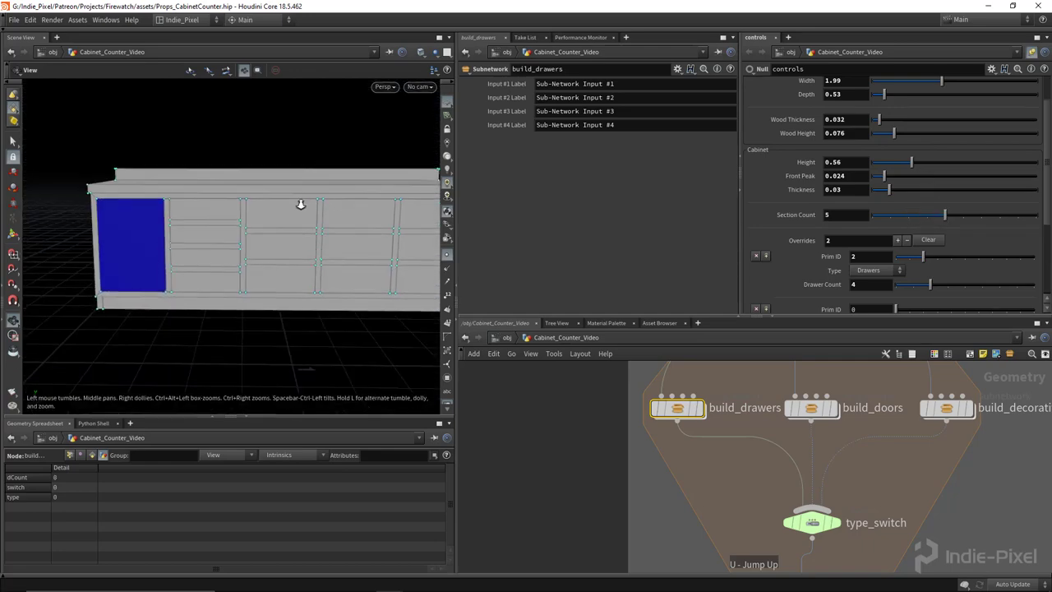
right_click_drag(299, 205, 286, 230)
left_click_drag(286, 230, 271, 200)
Set the drawers override's Prim ID to 1 and inspect the drawer layout across all sections.
scroll(851, 226, "down", 3)
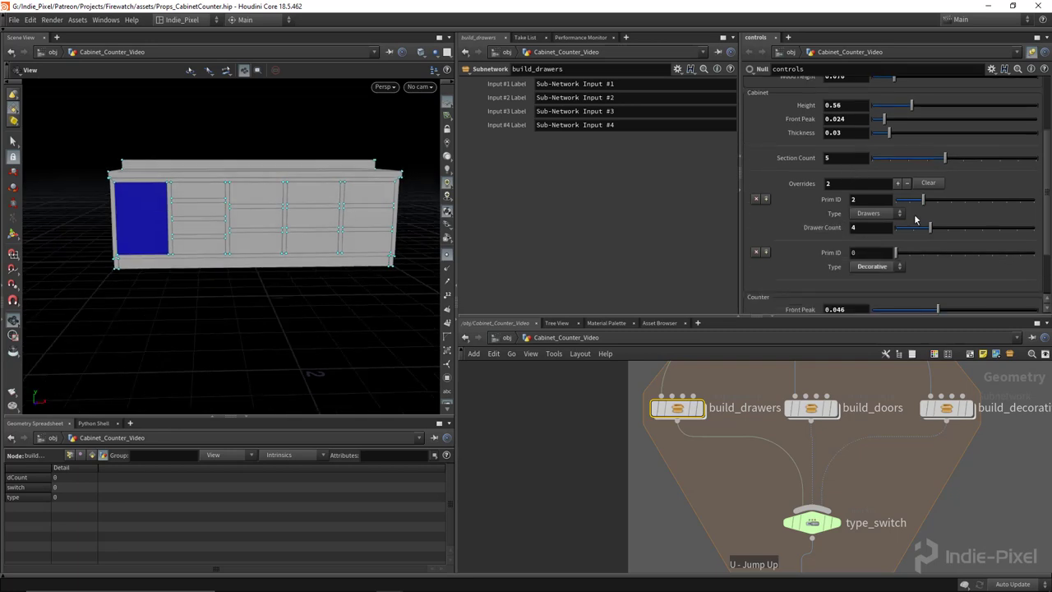
mouse_move(925, 206)
left_mouse_down()
mouse_move(959, 205)
mouse_move(909, 212)
left_mouse_up()
left_click_drag(197, 193, 360, 238)
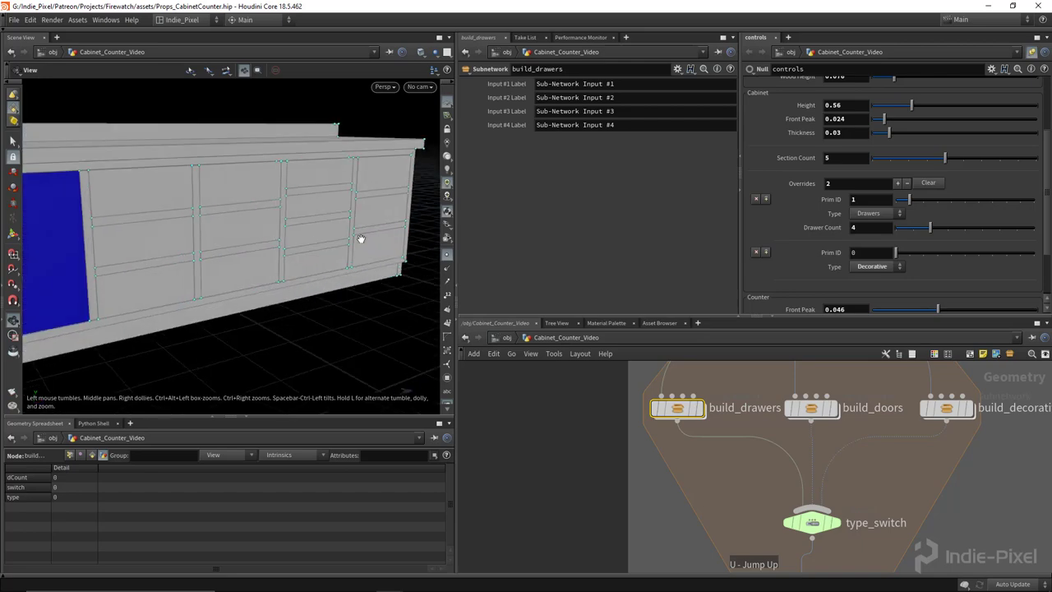
right_click_drag(373, 186, 339, 223)
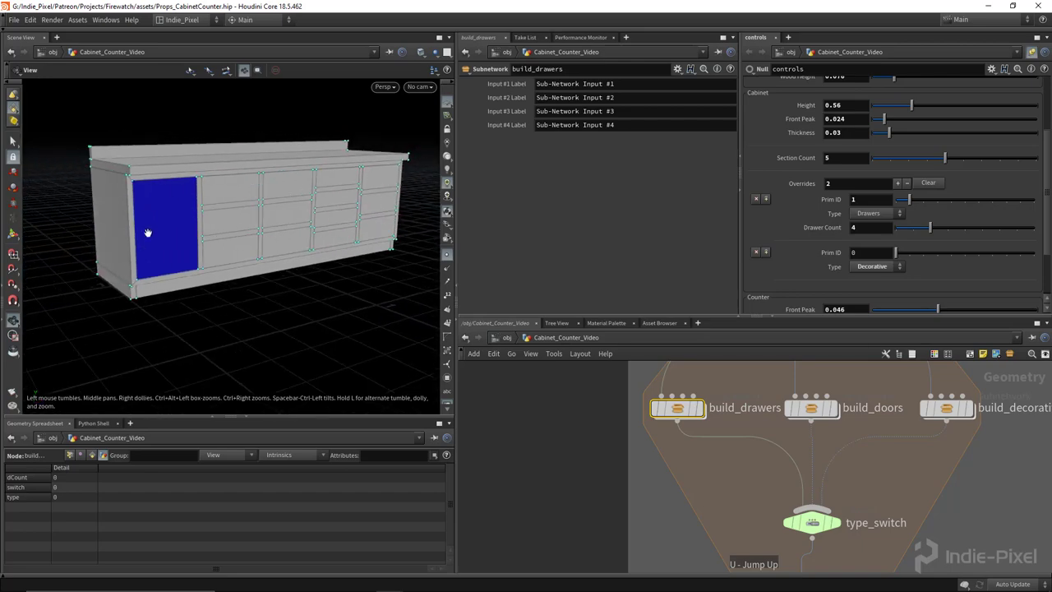
left_click_drag(257, 218, 233, 227)
left_click_drag(338, 224, 191, 258)
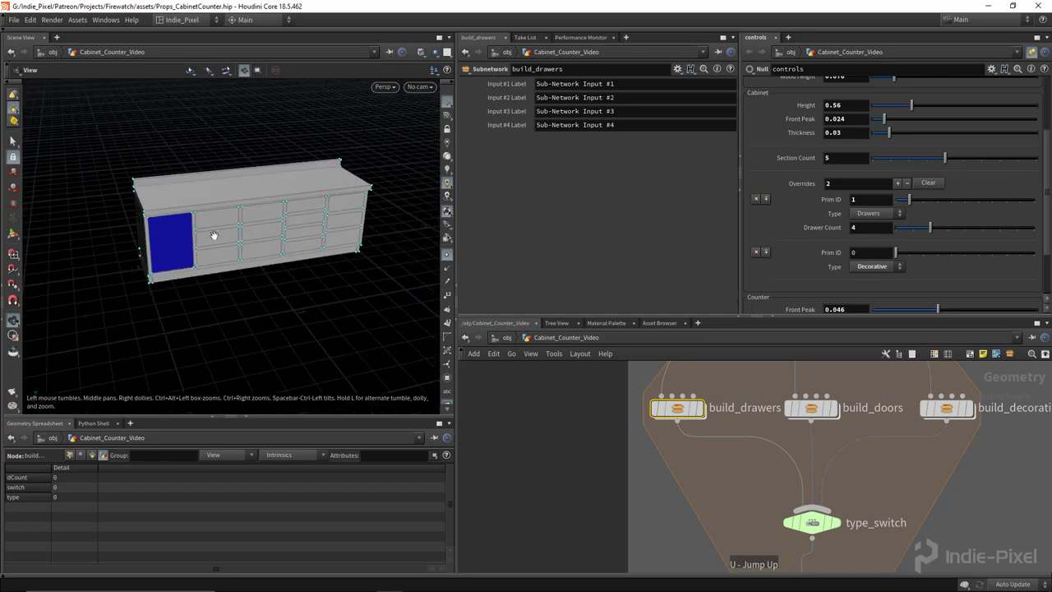
left_click_drag(315, 234, 254, 230)
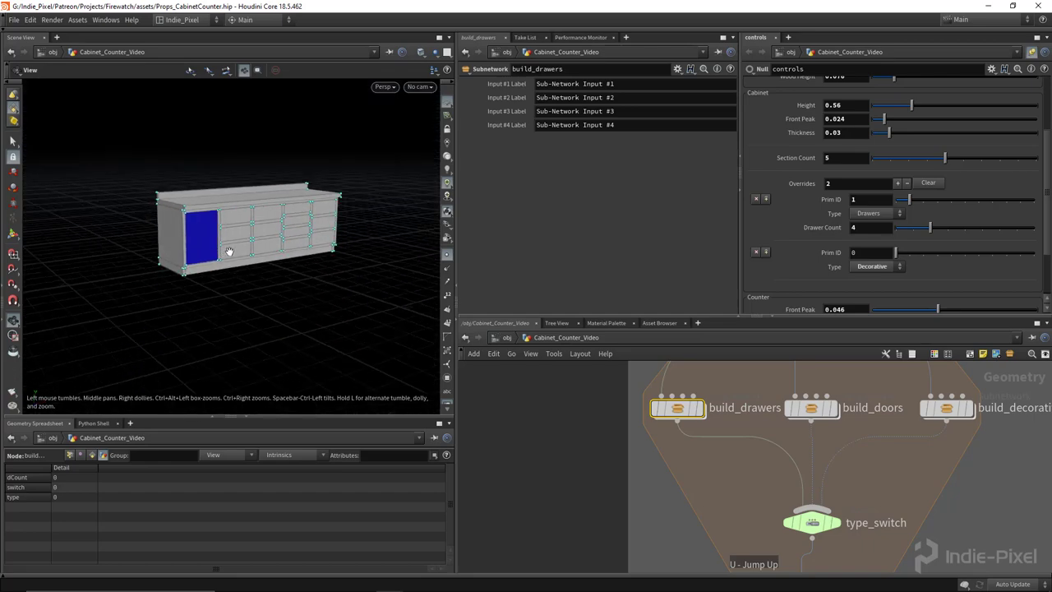
right_click_drag(230, 251, 331, 274)
left_click_drag(331, 274, 195, 269)
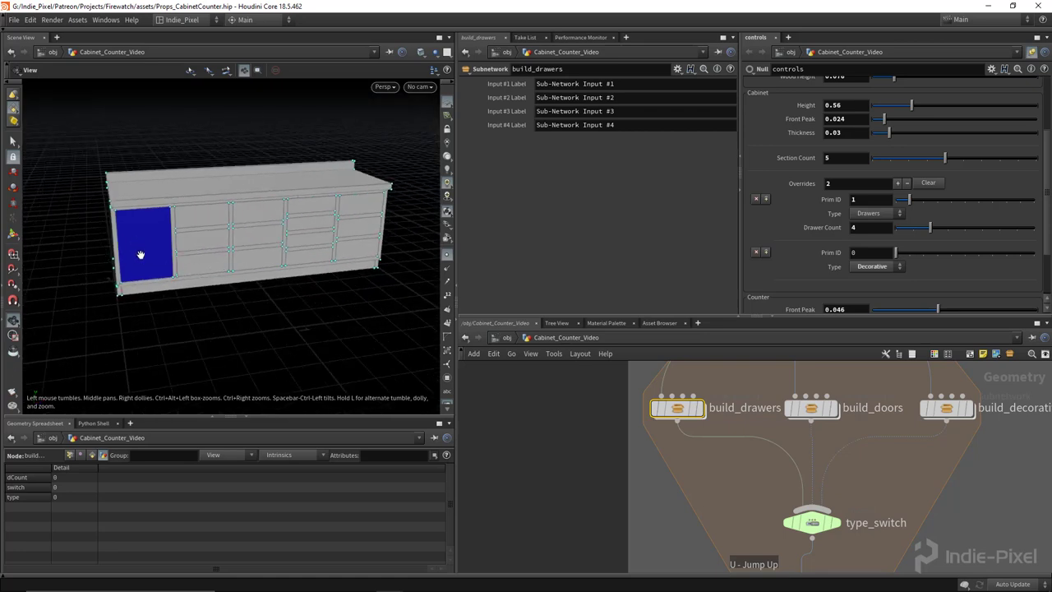
Change the Prim ID 0 override's type from Decorative to Doors.
mouse_move(316, 218)
right_mouse_down()
mouse_move(334, 248)
mouse_move(316, 222)
right_mouse_up()
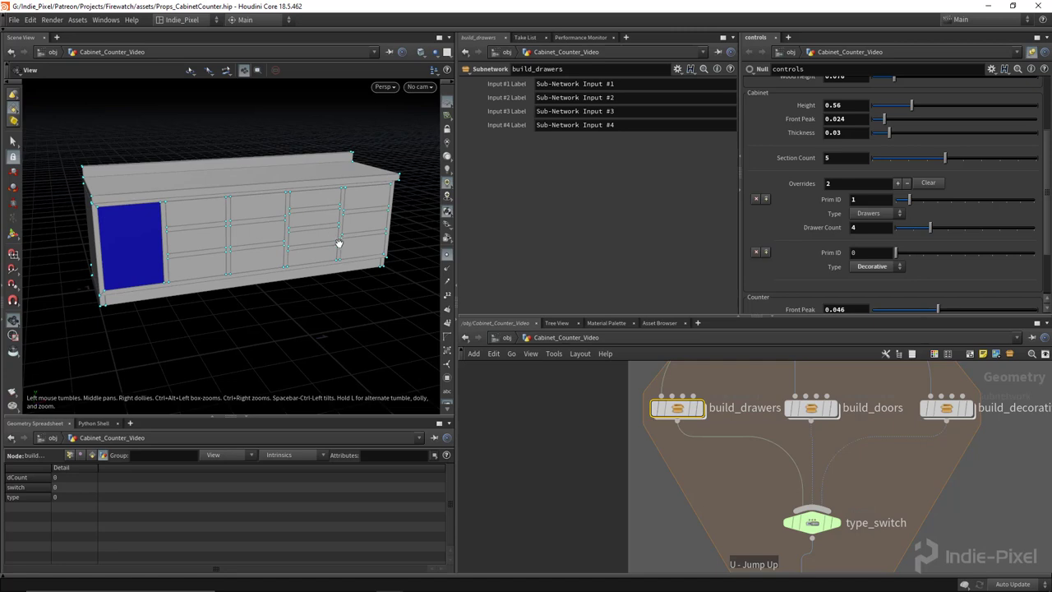
left_click(880, 268)
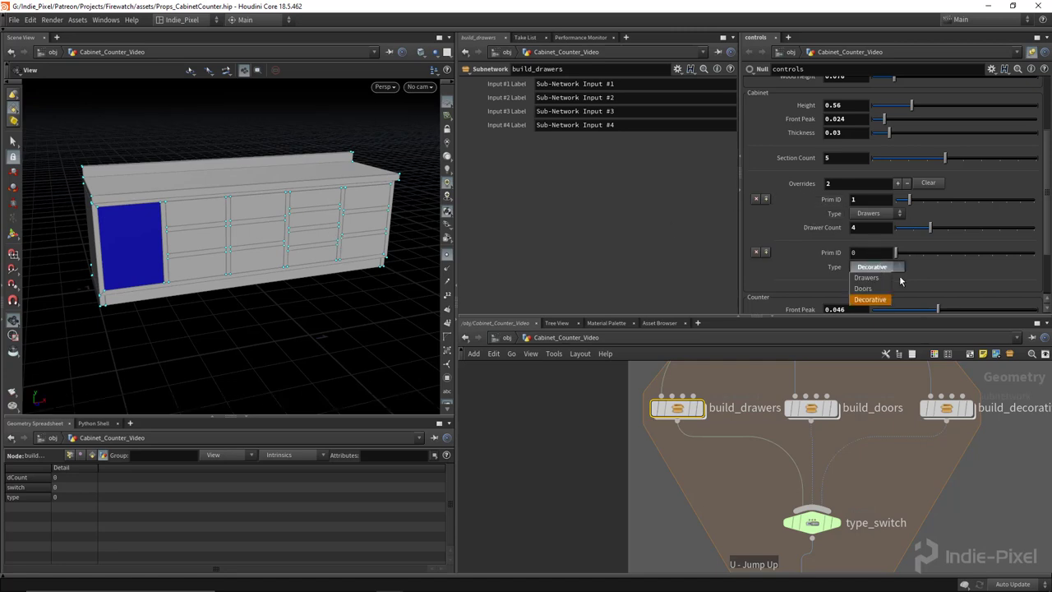
left_click(867, 289)
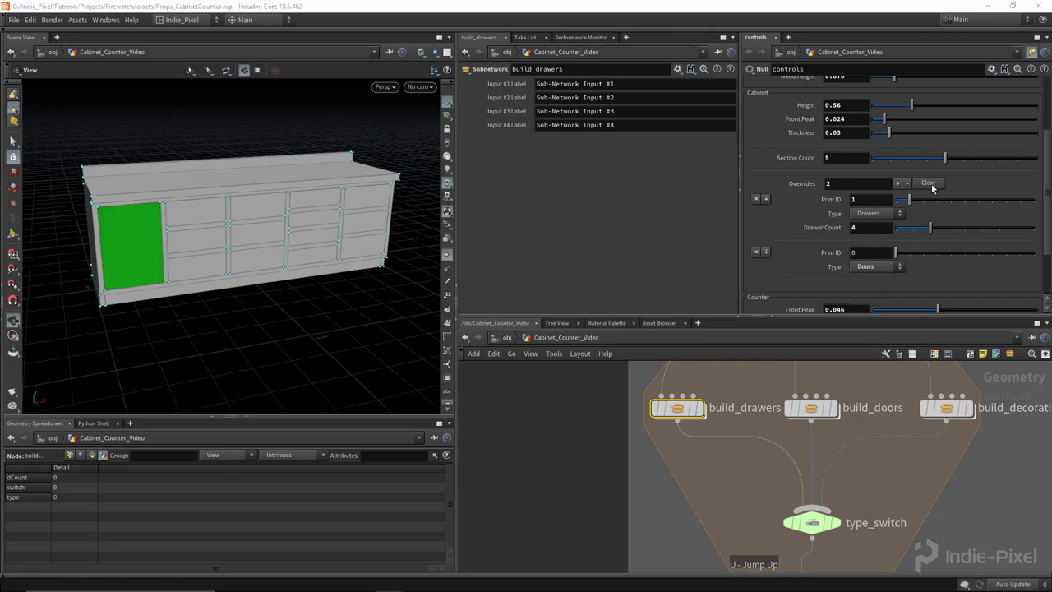
Add a third cabinet override, keeping it on Prim ID 0 with the Drawers type.
left_click(898, 183)
scroll(918, 237, "down", 1)
scroll(924, 235, "down", 2)
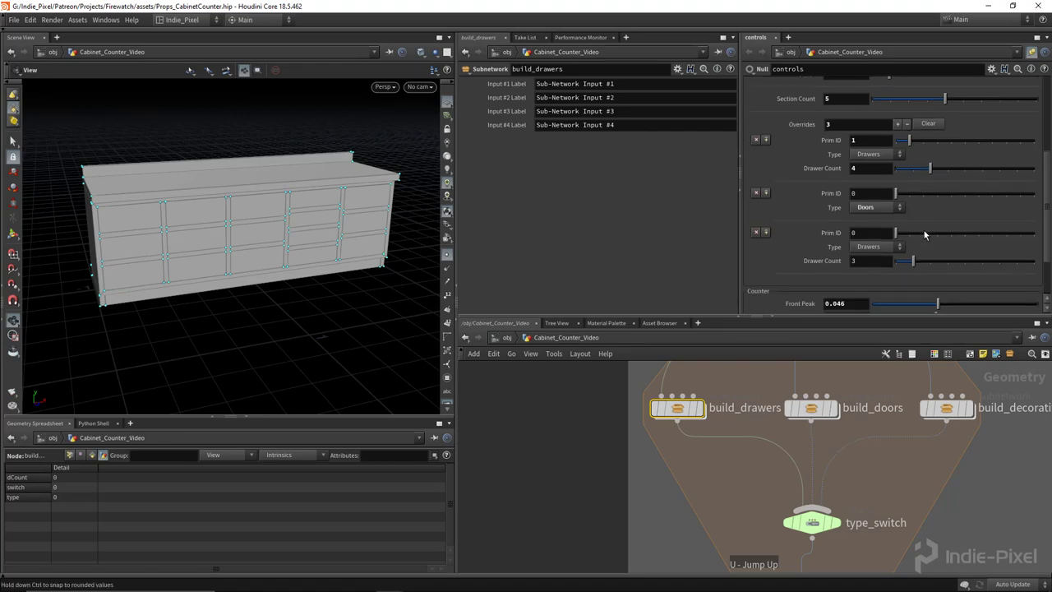
mouse_move(896, 206)
left_mouse_down()
mouse_move(912, 213)
mouse_move(898, 217)
left_mouse_up()
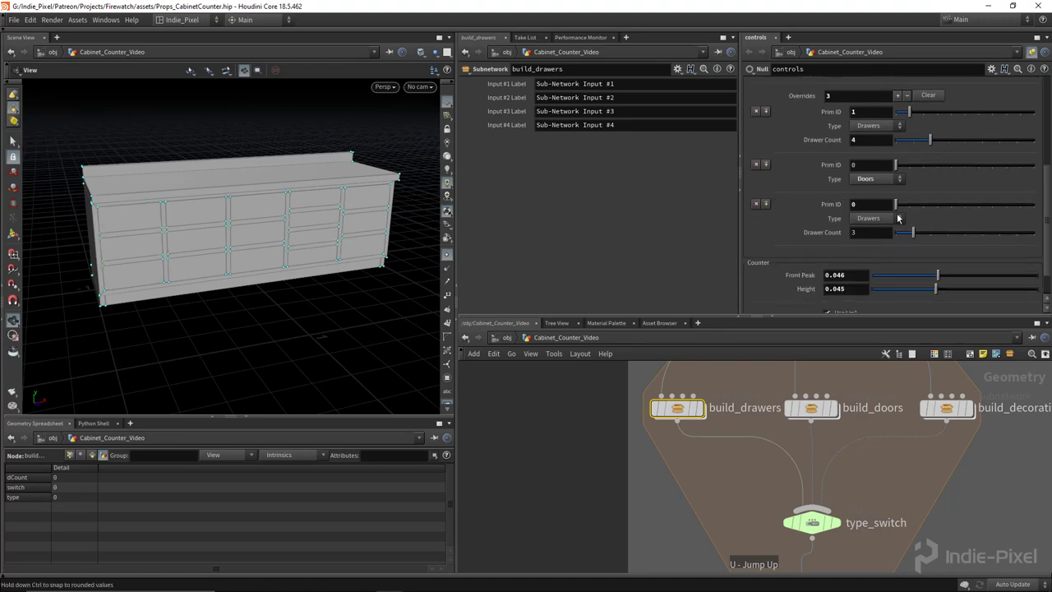
Set the default value of the cab_prim_id# parameter to -1 in the controls node's parameter interface.
scroll(967, 241, "up", 3)
left_click(990, 69)
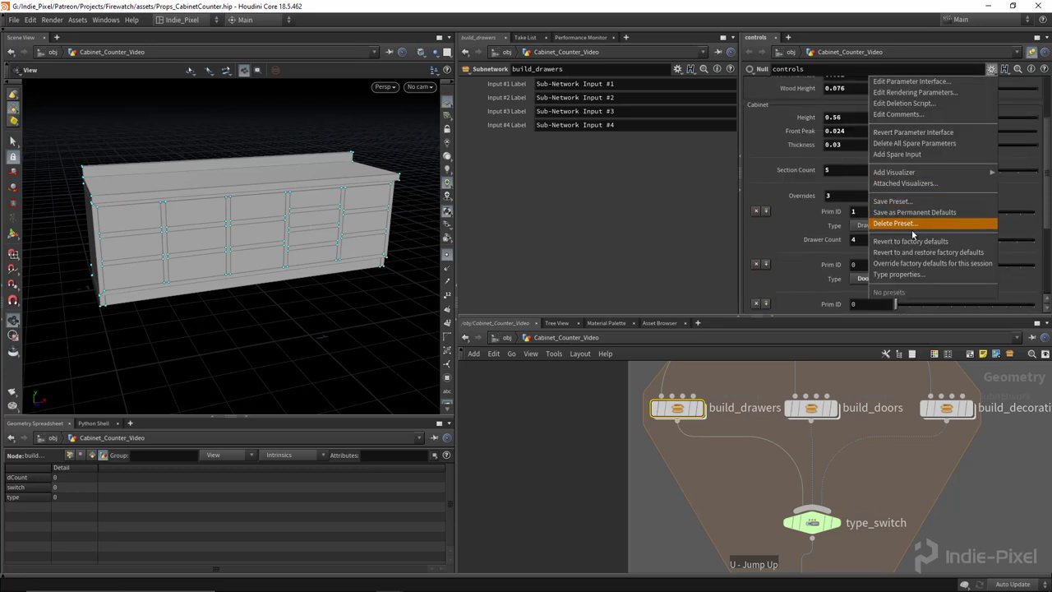
left_click(911, 80)
left_click(135, 294)
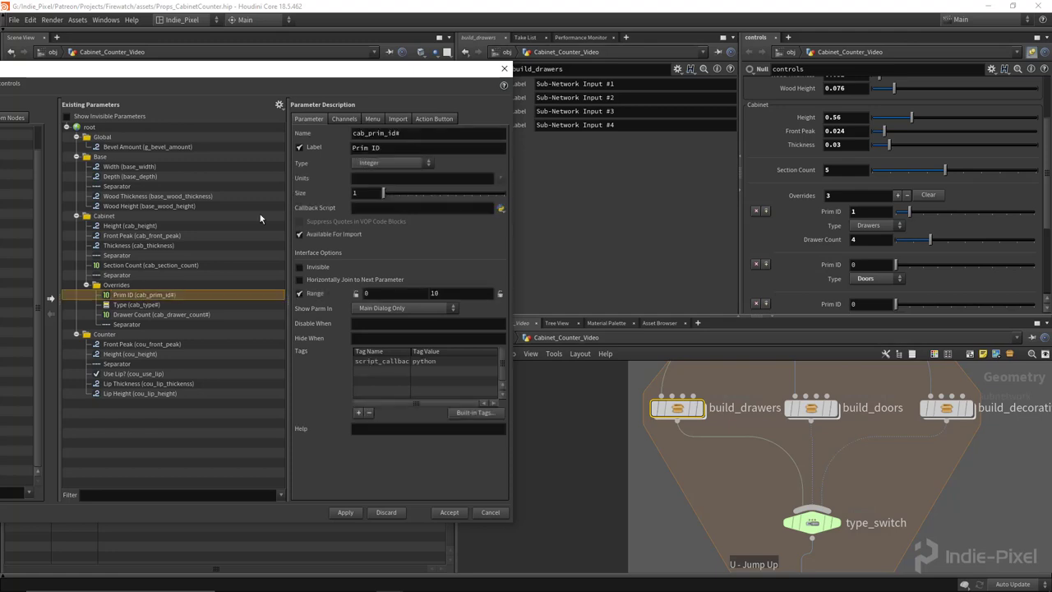
left_click(344, 118)
left_click(384, 170)
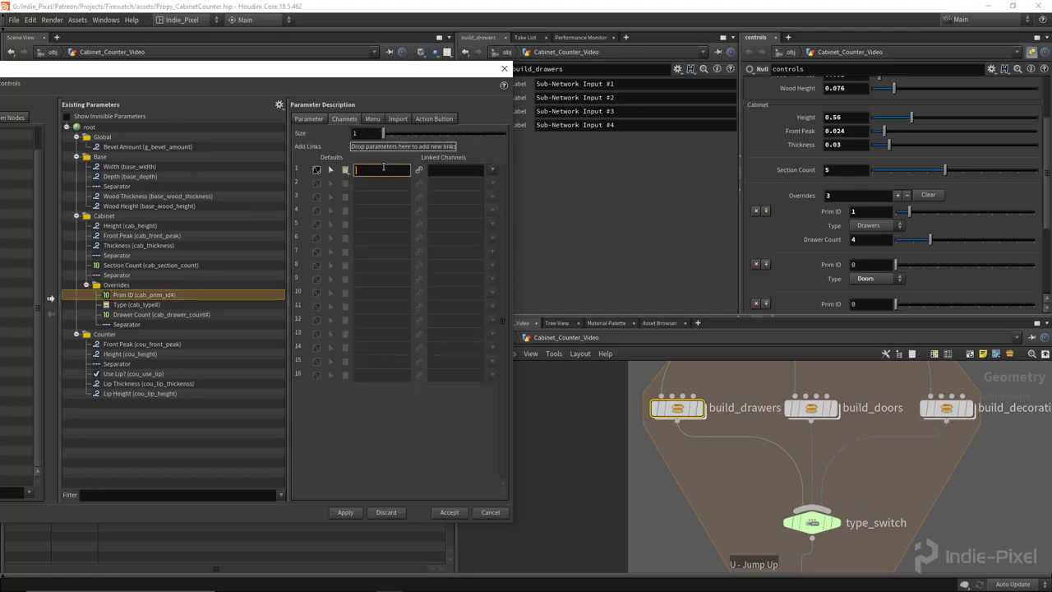
left_click(345, 512)
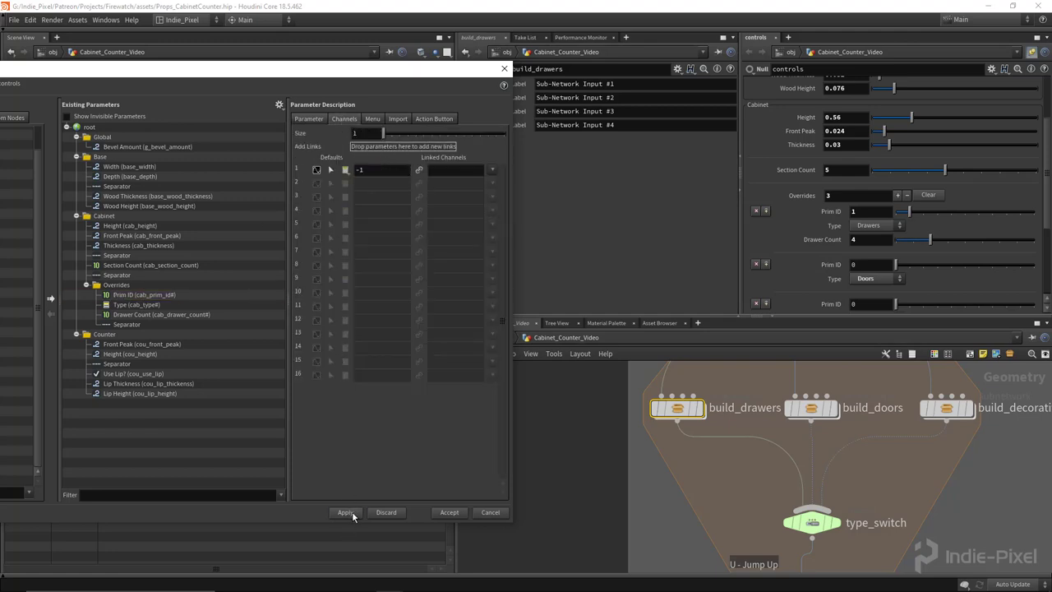
left_click(449, 511)
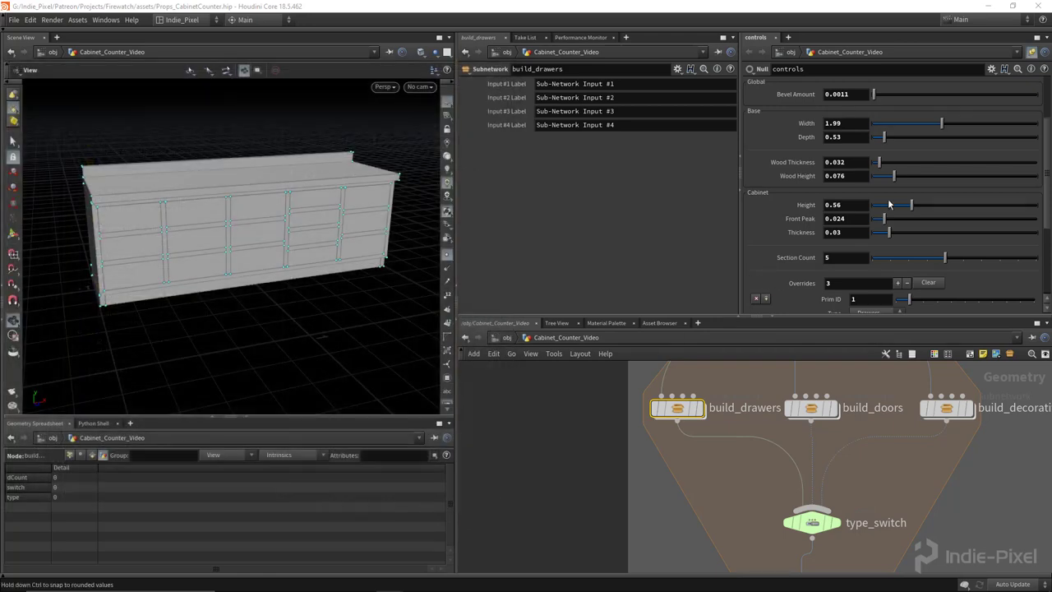
Remove the third override from the cabinet's Overrides list.
scroll(908, 225, "down", 5)
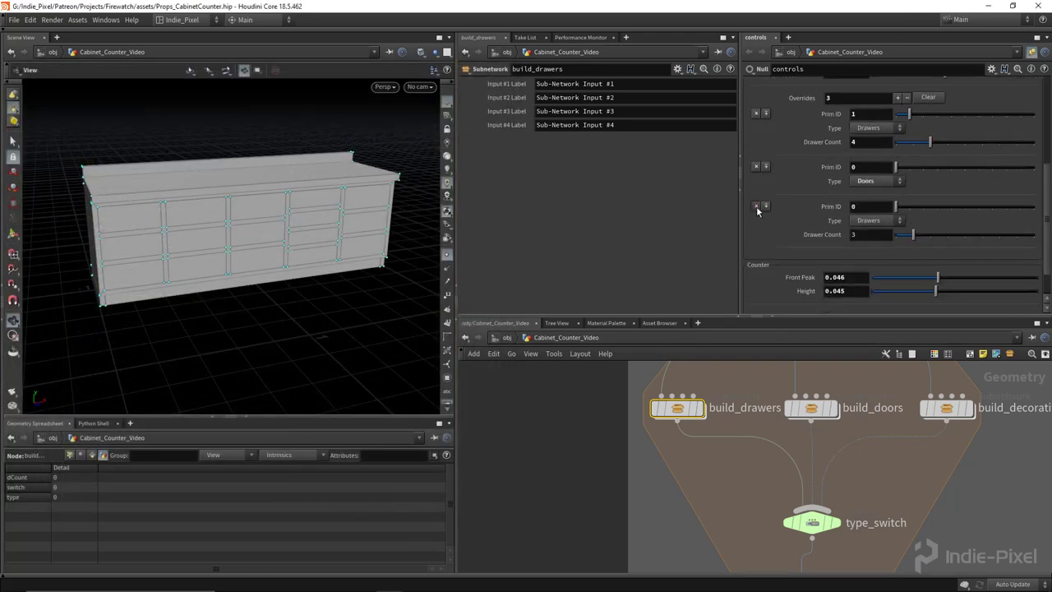
left_click(755, 205)
left_click_drag(123, 238, 141, 235)
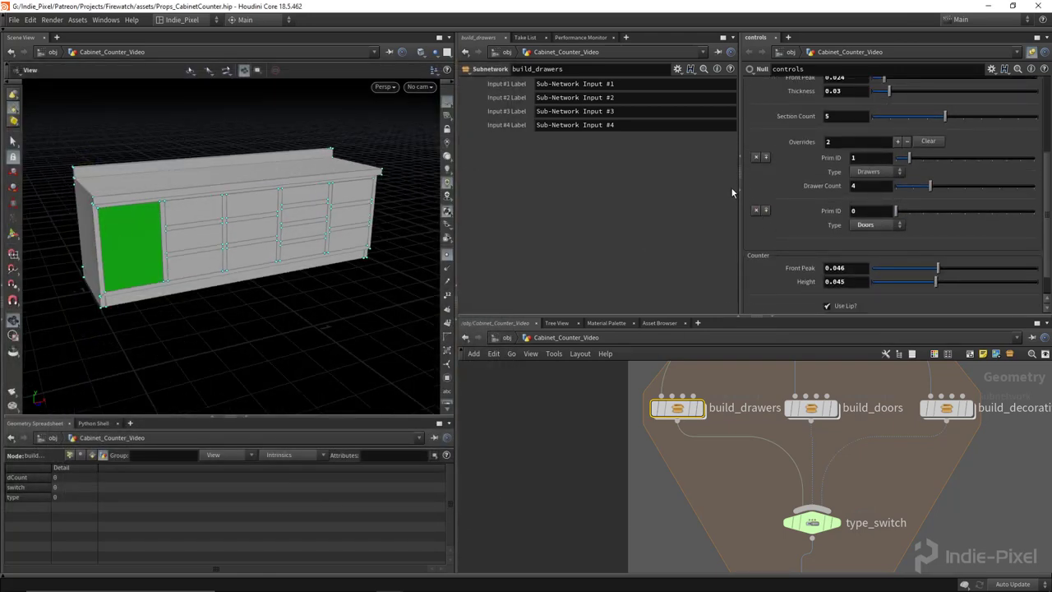
left_click(863, 213)
Add a new override of type Drawers with Prim ID 2 and a Drawer Count of 4.
left_click(897, 142)
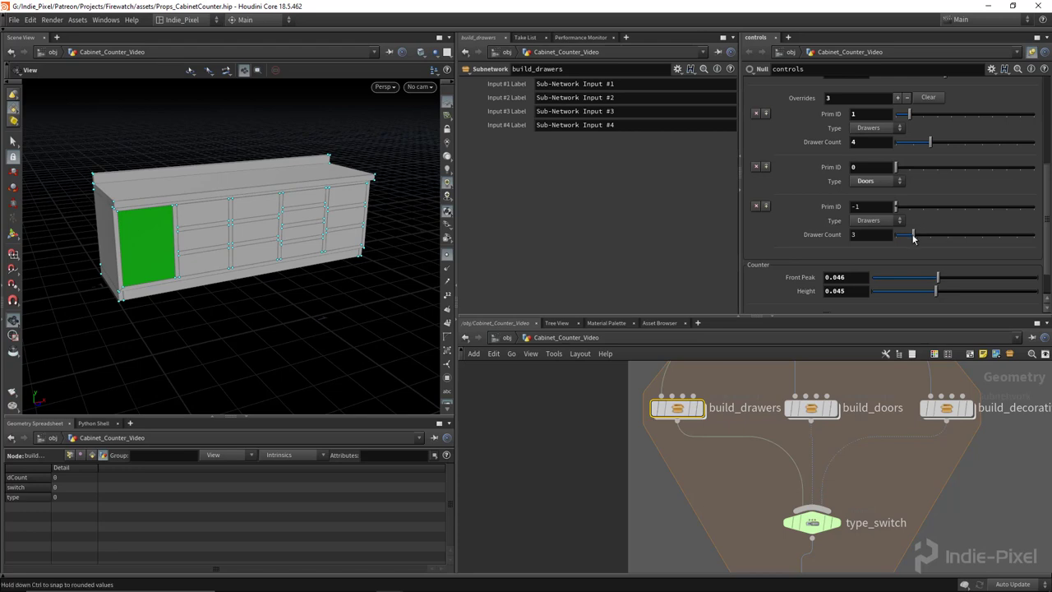
left_click(882, 224)
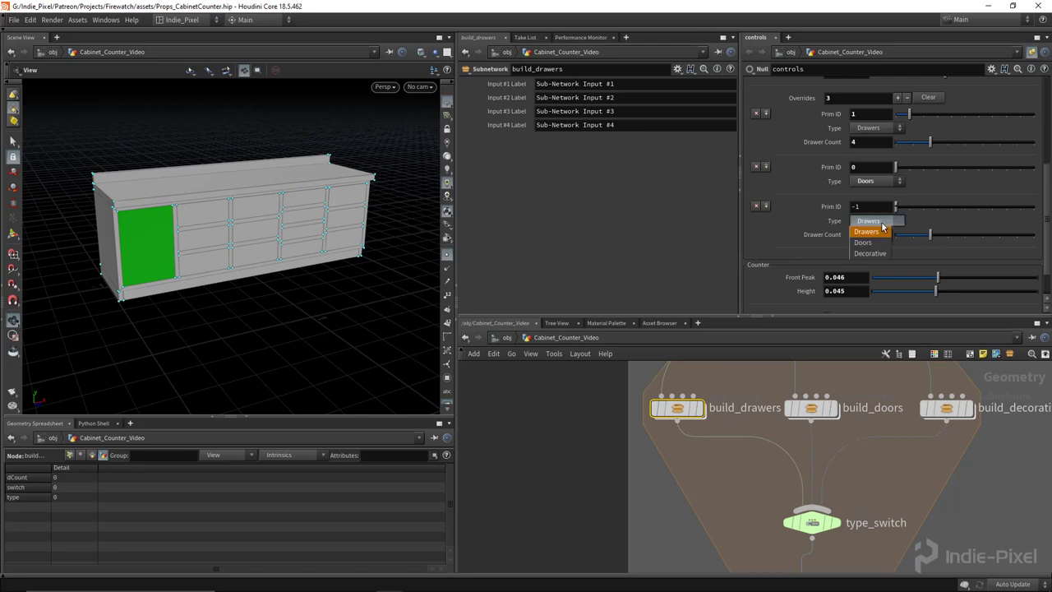
left_click(880, 235)
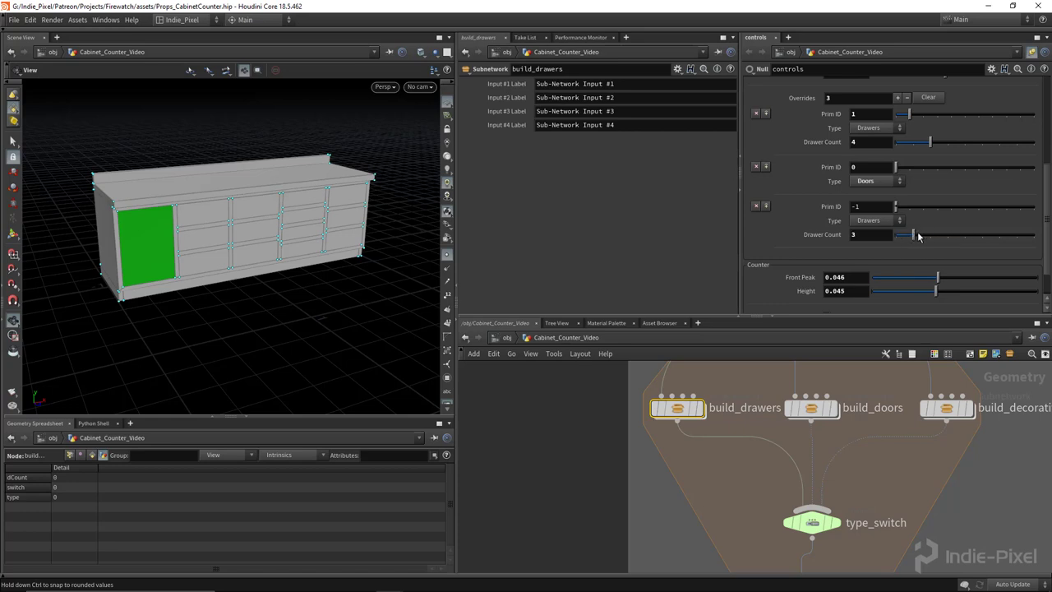
left_click_drag(896, 206, 926, 213)
left_click_drag(915, 238, 924, 217)
Enlarge the network view to show all nodes, and inspect the cabinet's door and drawer sections from several angles.
left_click_drag(287, 249, 306, 235)
left_click_drag(758, 323, 757, 264)
key("h")
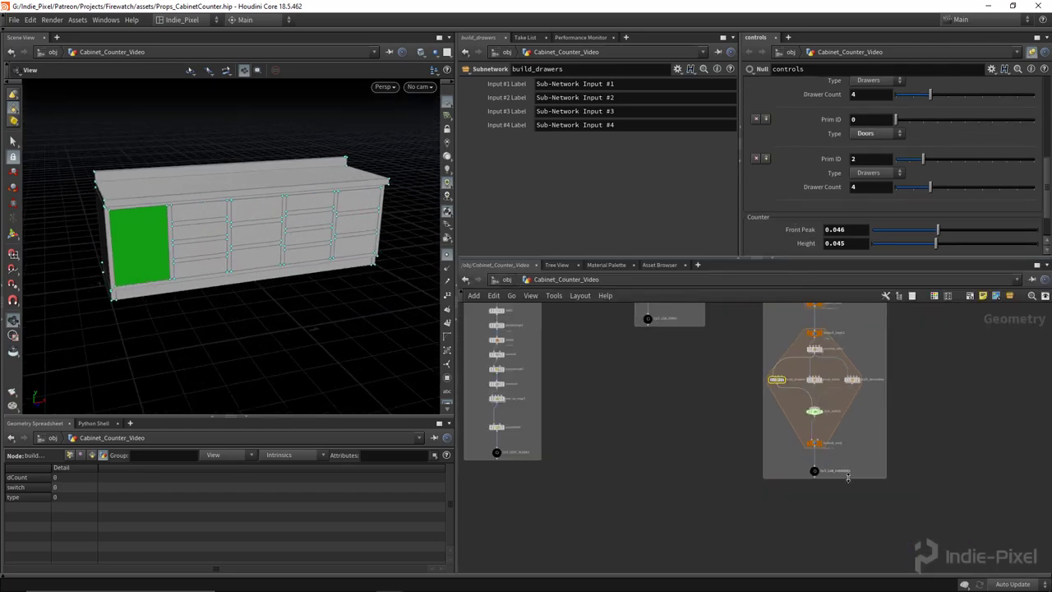
left_click_drag(165, 233, 219, 210)
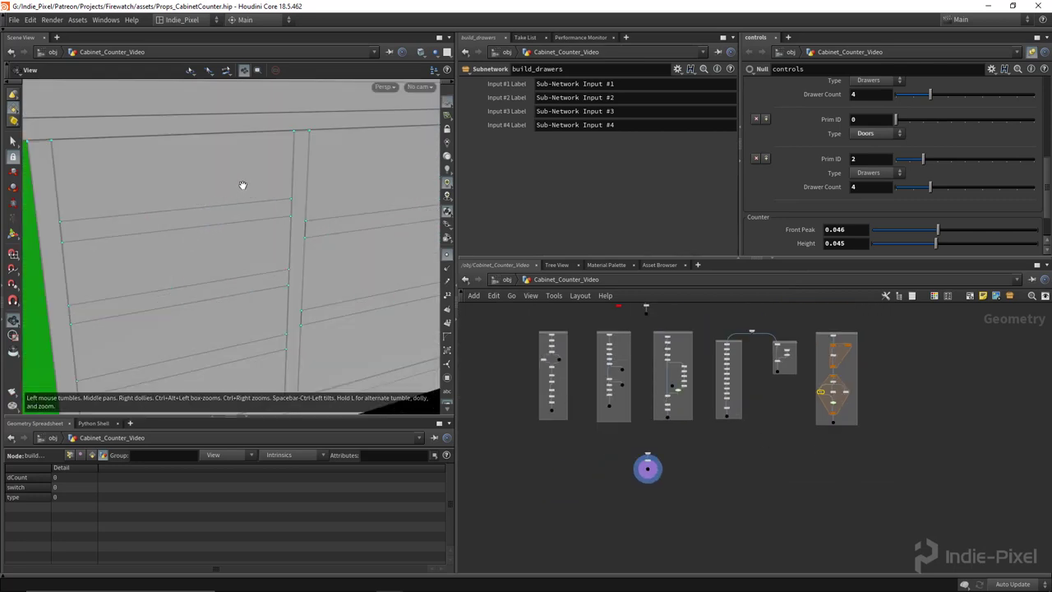
right_click_drag(242, 185, 212, 172)
left_click_drag(212, 172, 243, 151)
right_click_drag(246, 189, 143, 193)
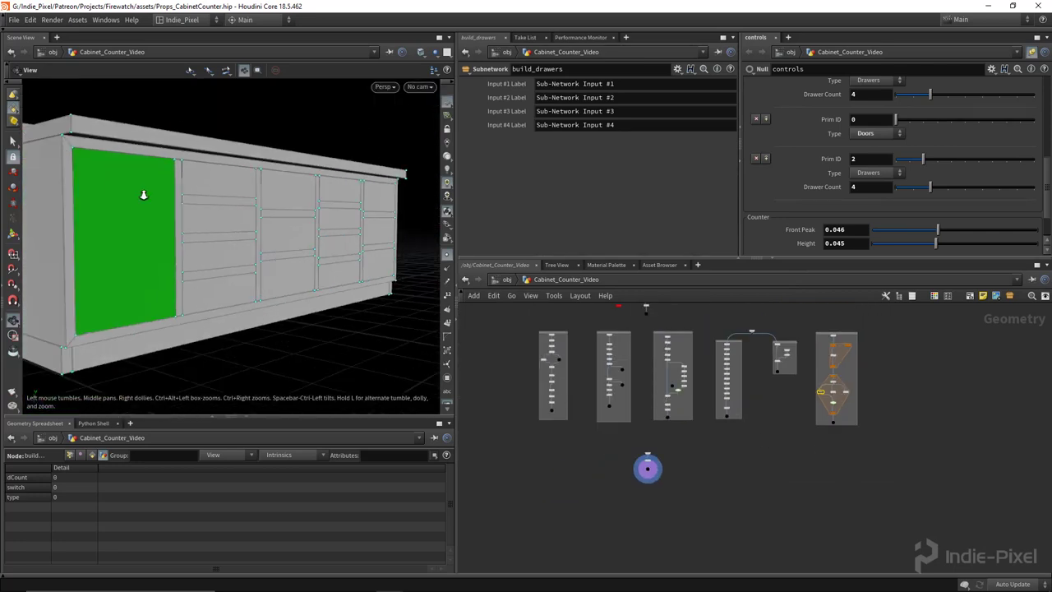
left_click_drag(258, 187, 277, 202)
right_click_drag(277, 202, 273, 223)
left_click_drag(273, 224, 254, 233)
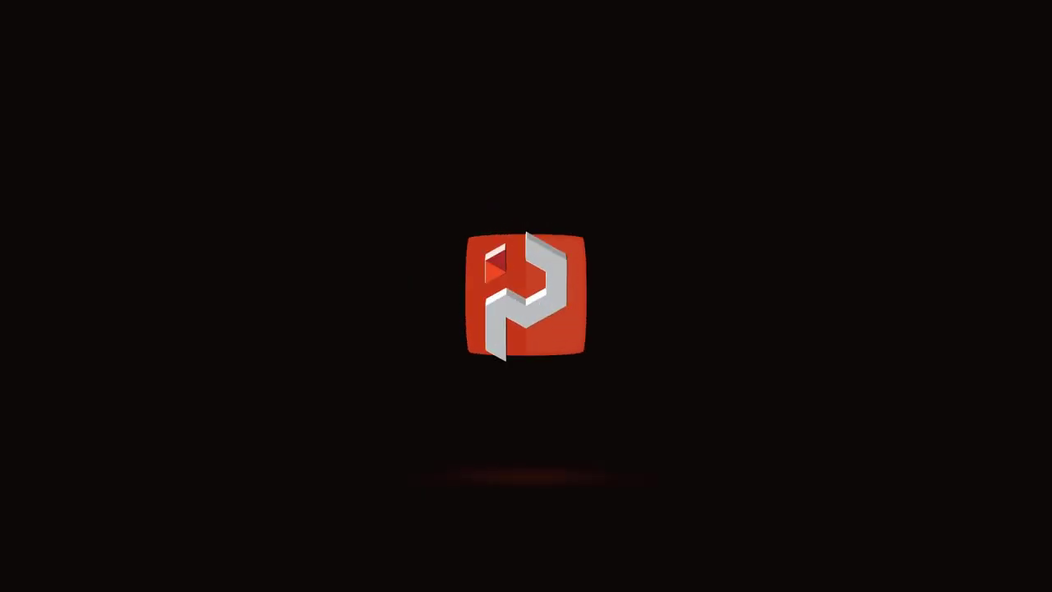